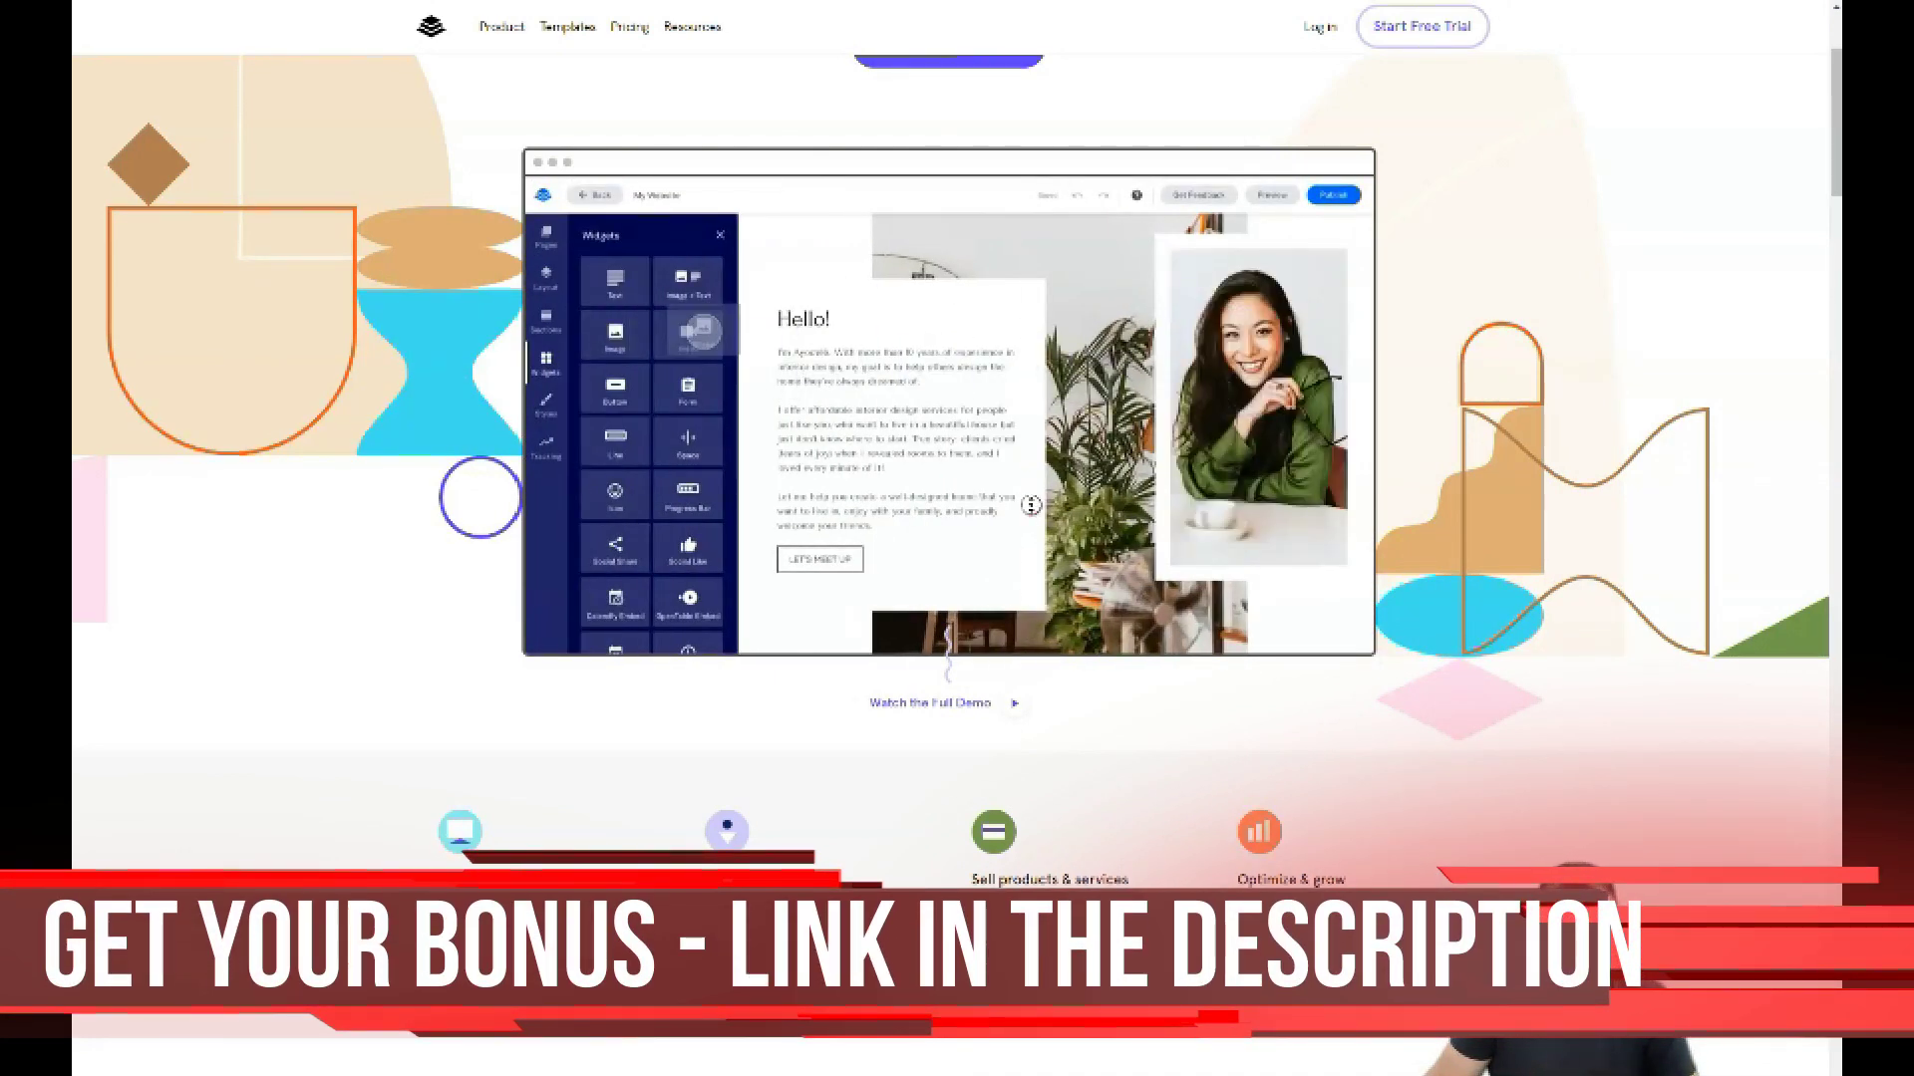
Scroll the template gallery to the Photo Background Squeeze Page card and reveal its options
scroll(1030, 538, "down", 1)
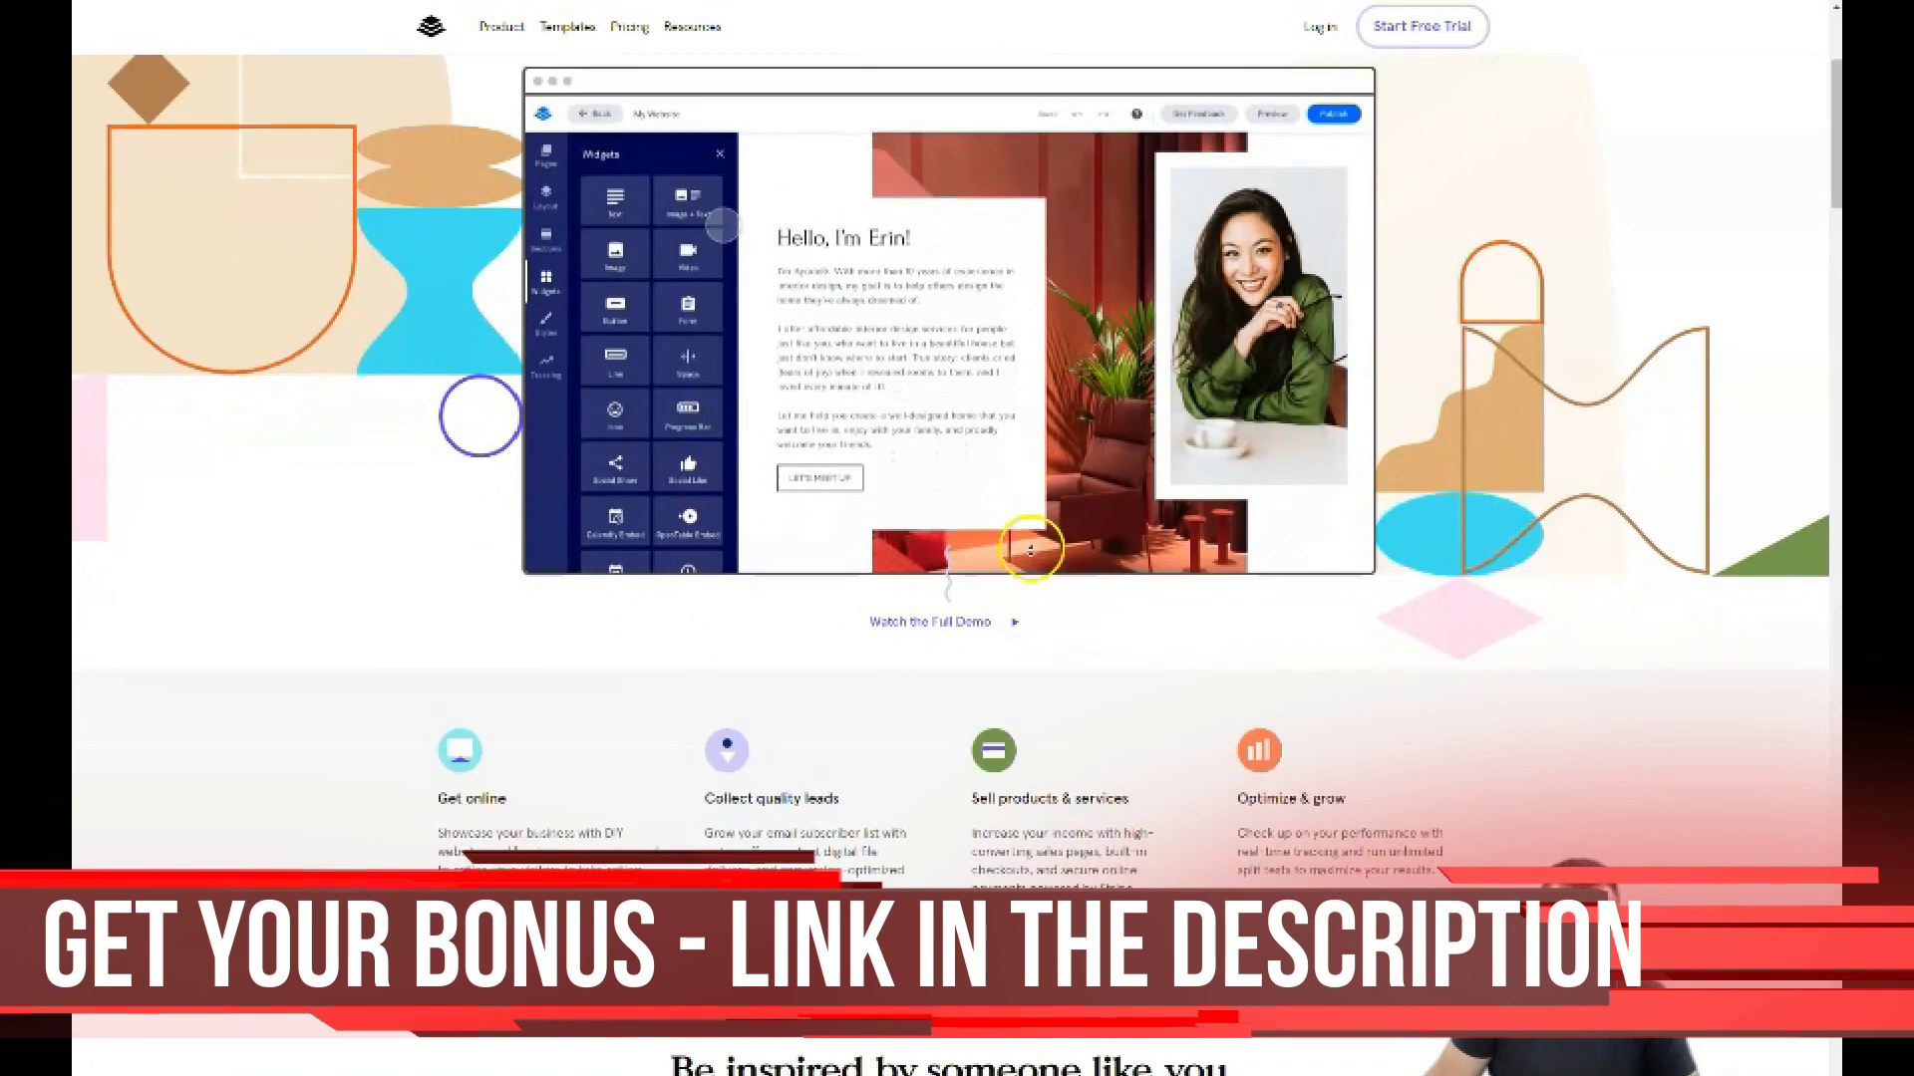
scroll(1031, 549, "down", 5)
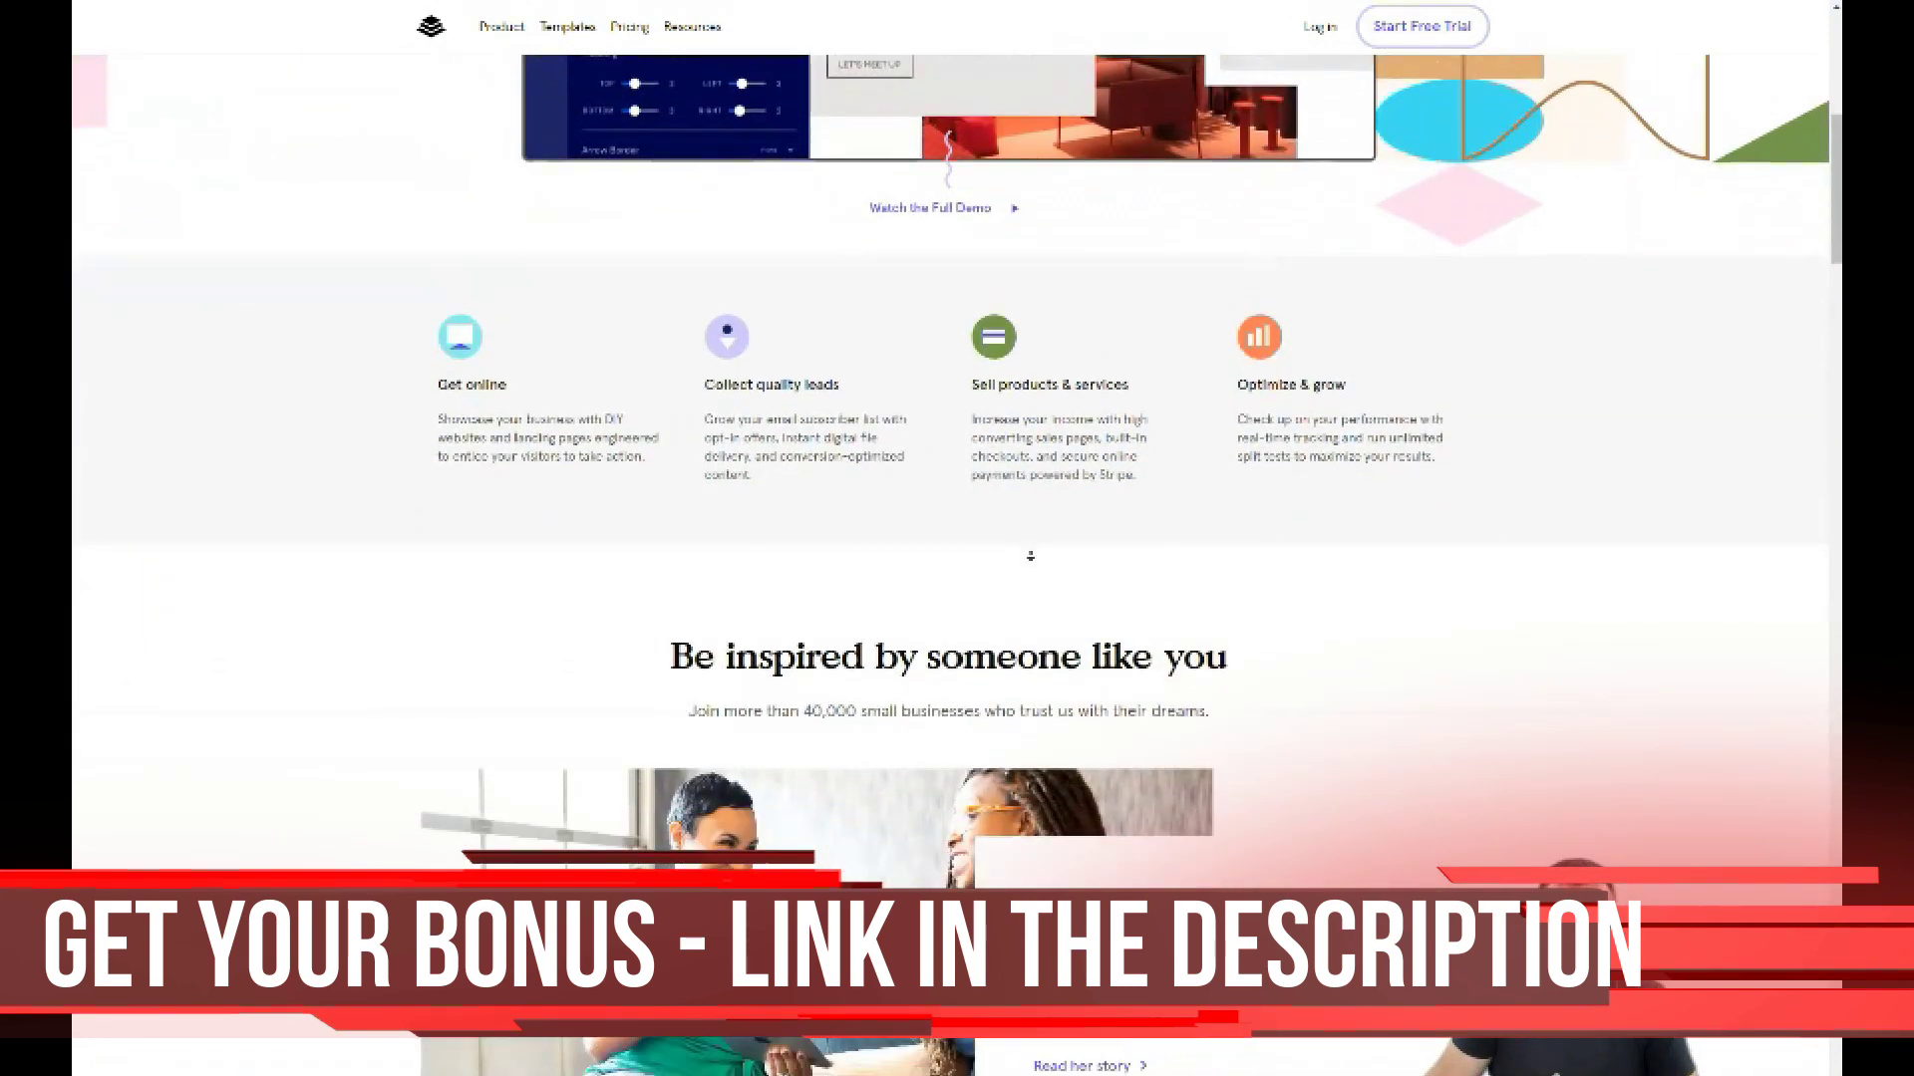
scroll(1030, 556, "down", 5)
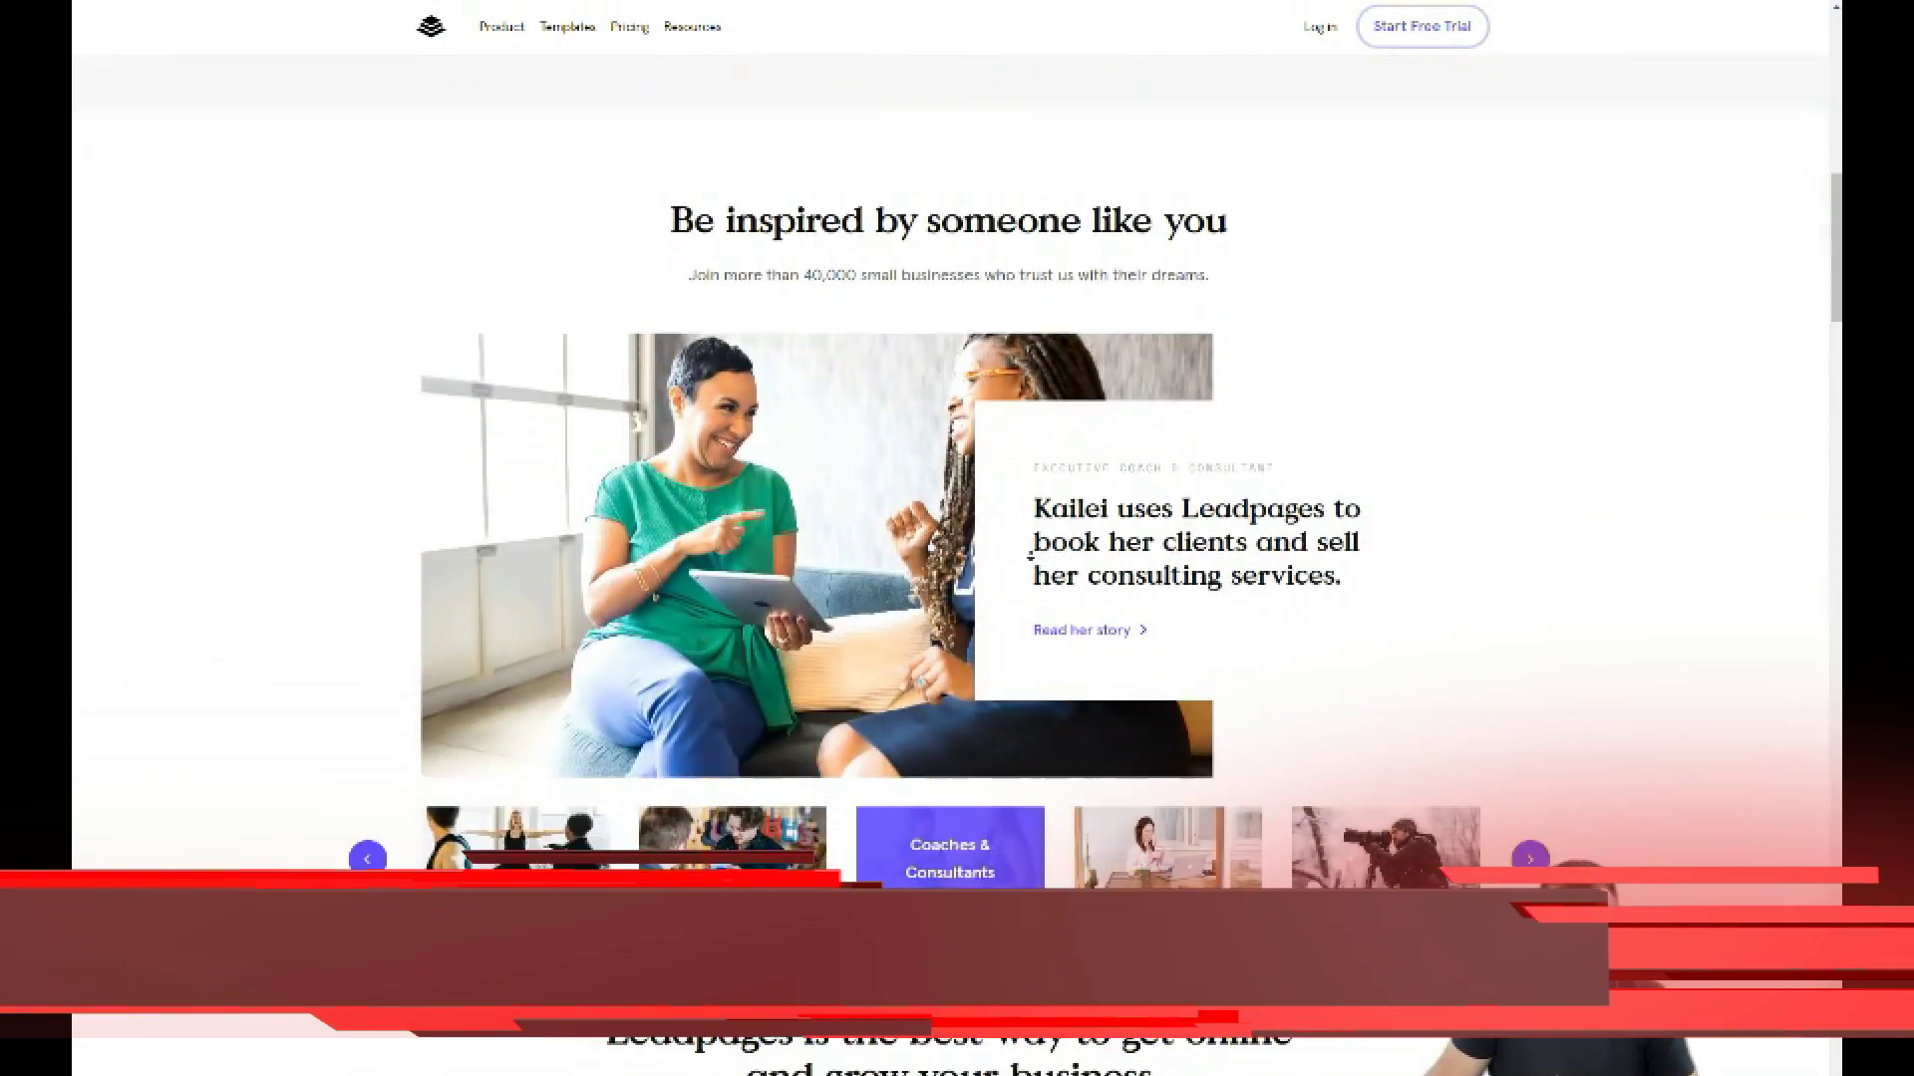
scroll(1031, 556, "down", 5)
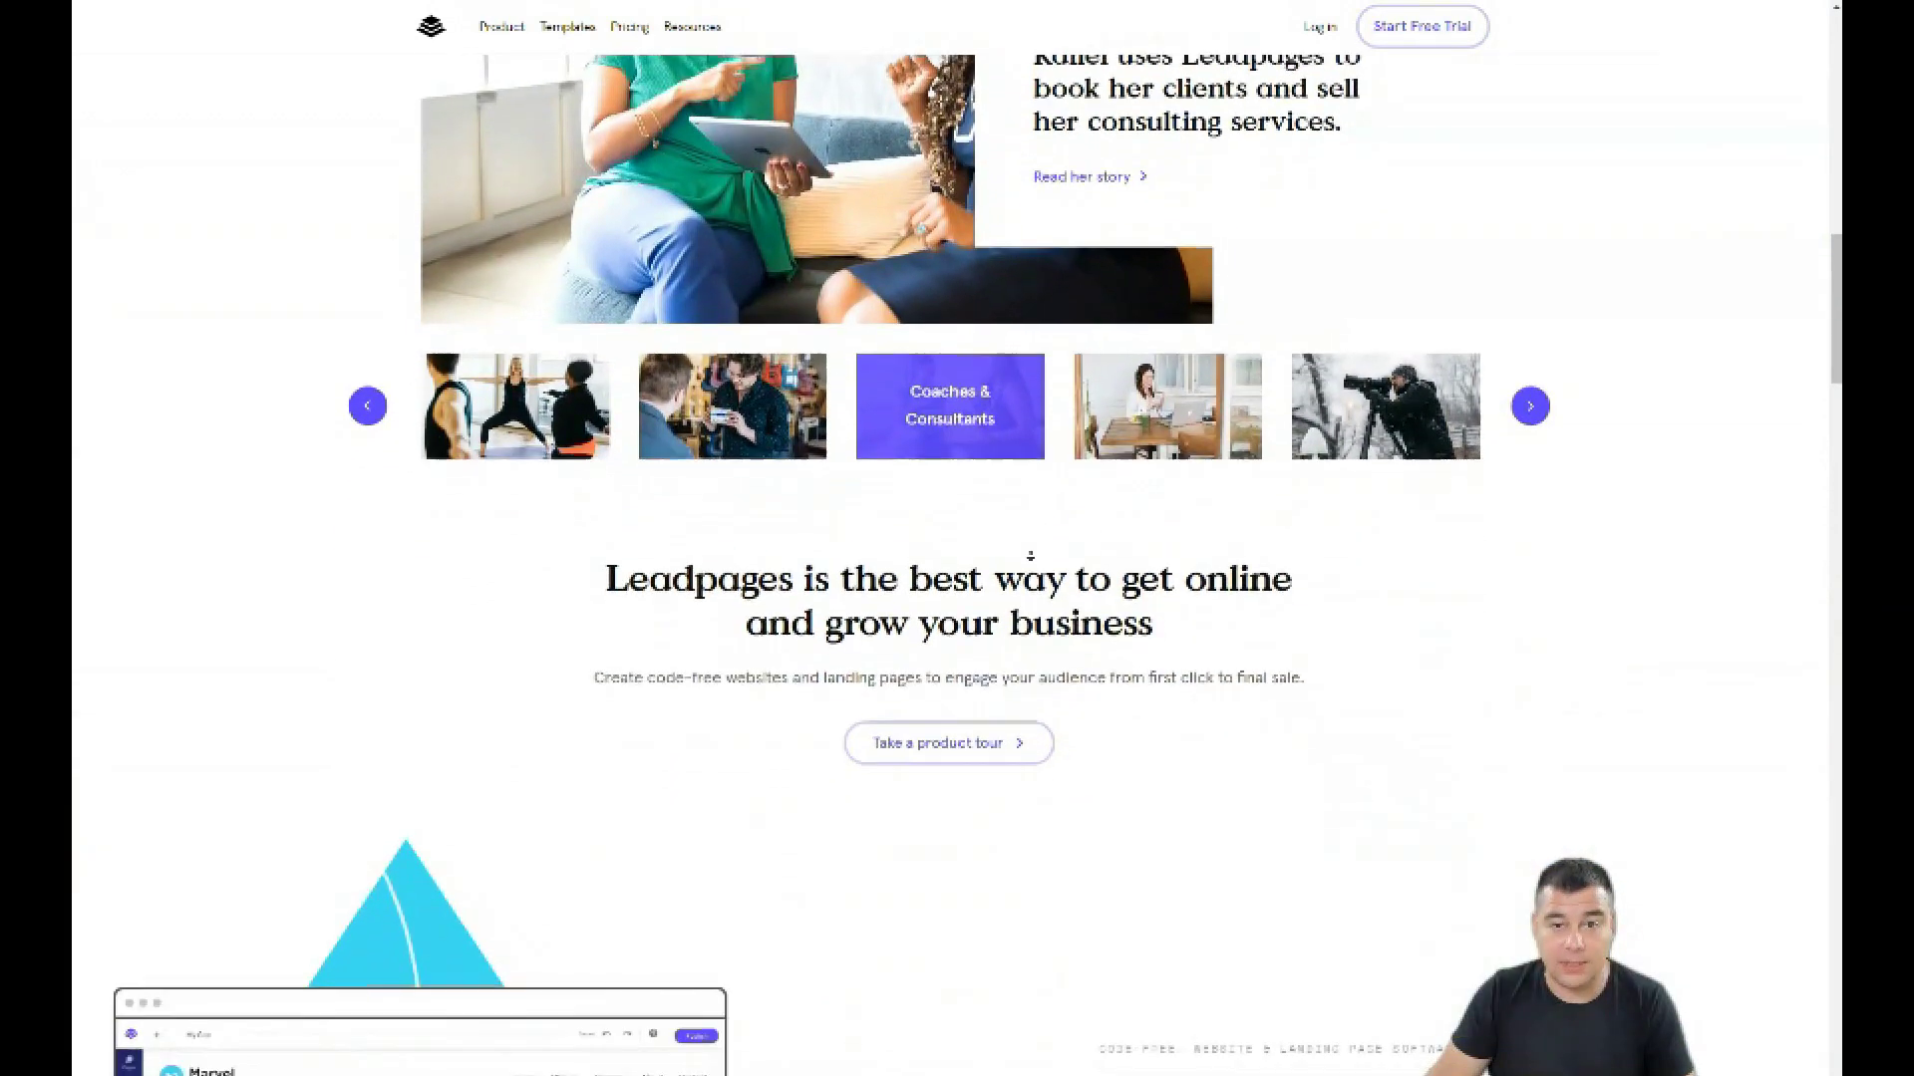
scroll(1031, 555, "down", 5)
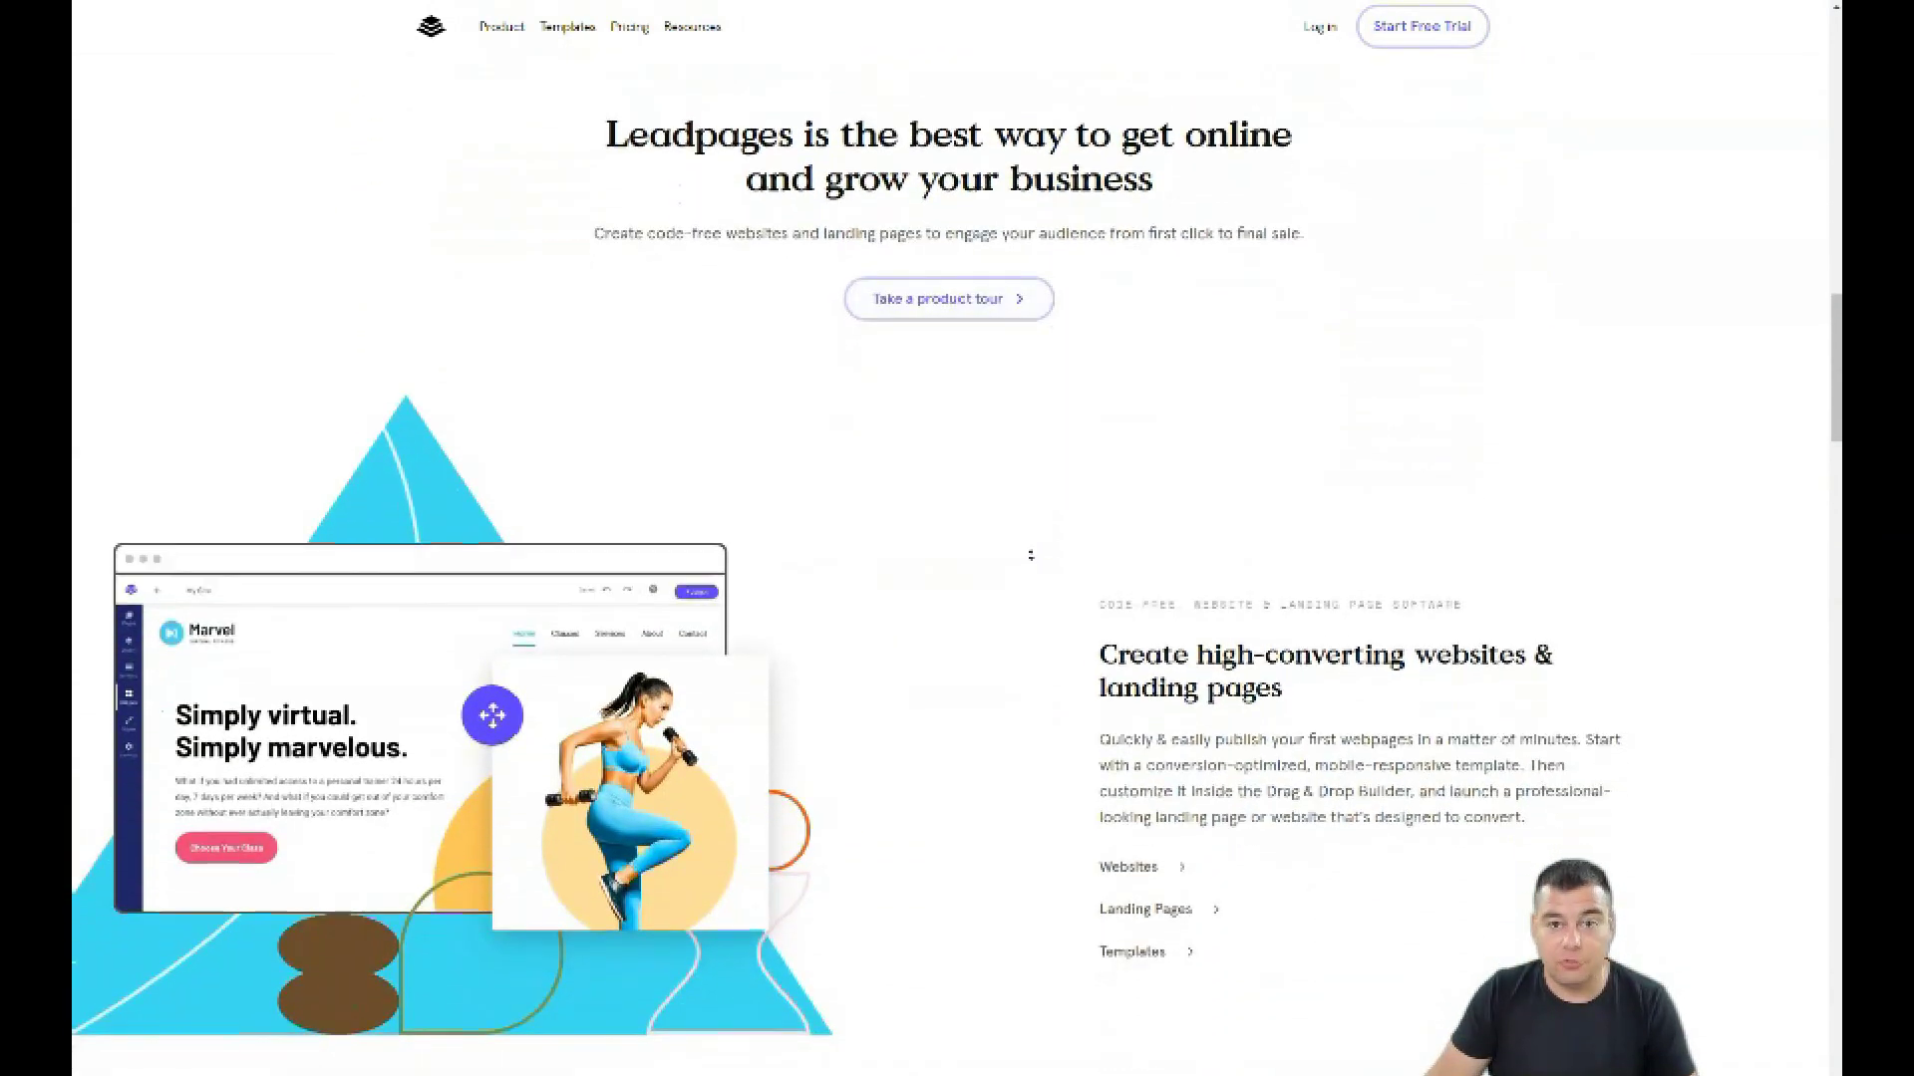
scroll(1031, 555, "down", 5)
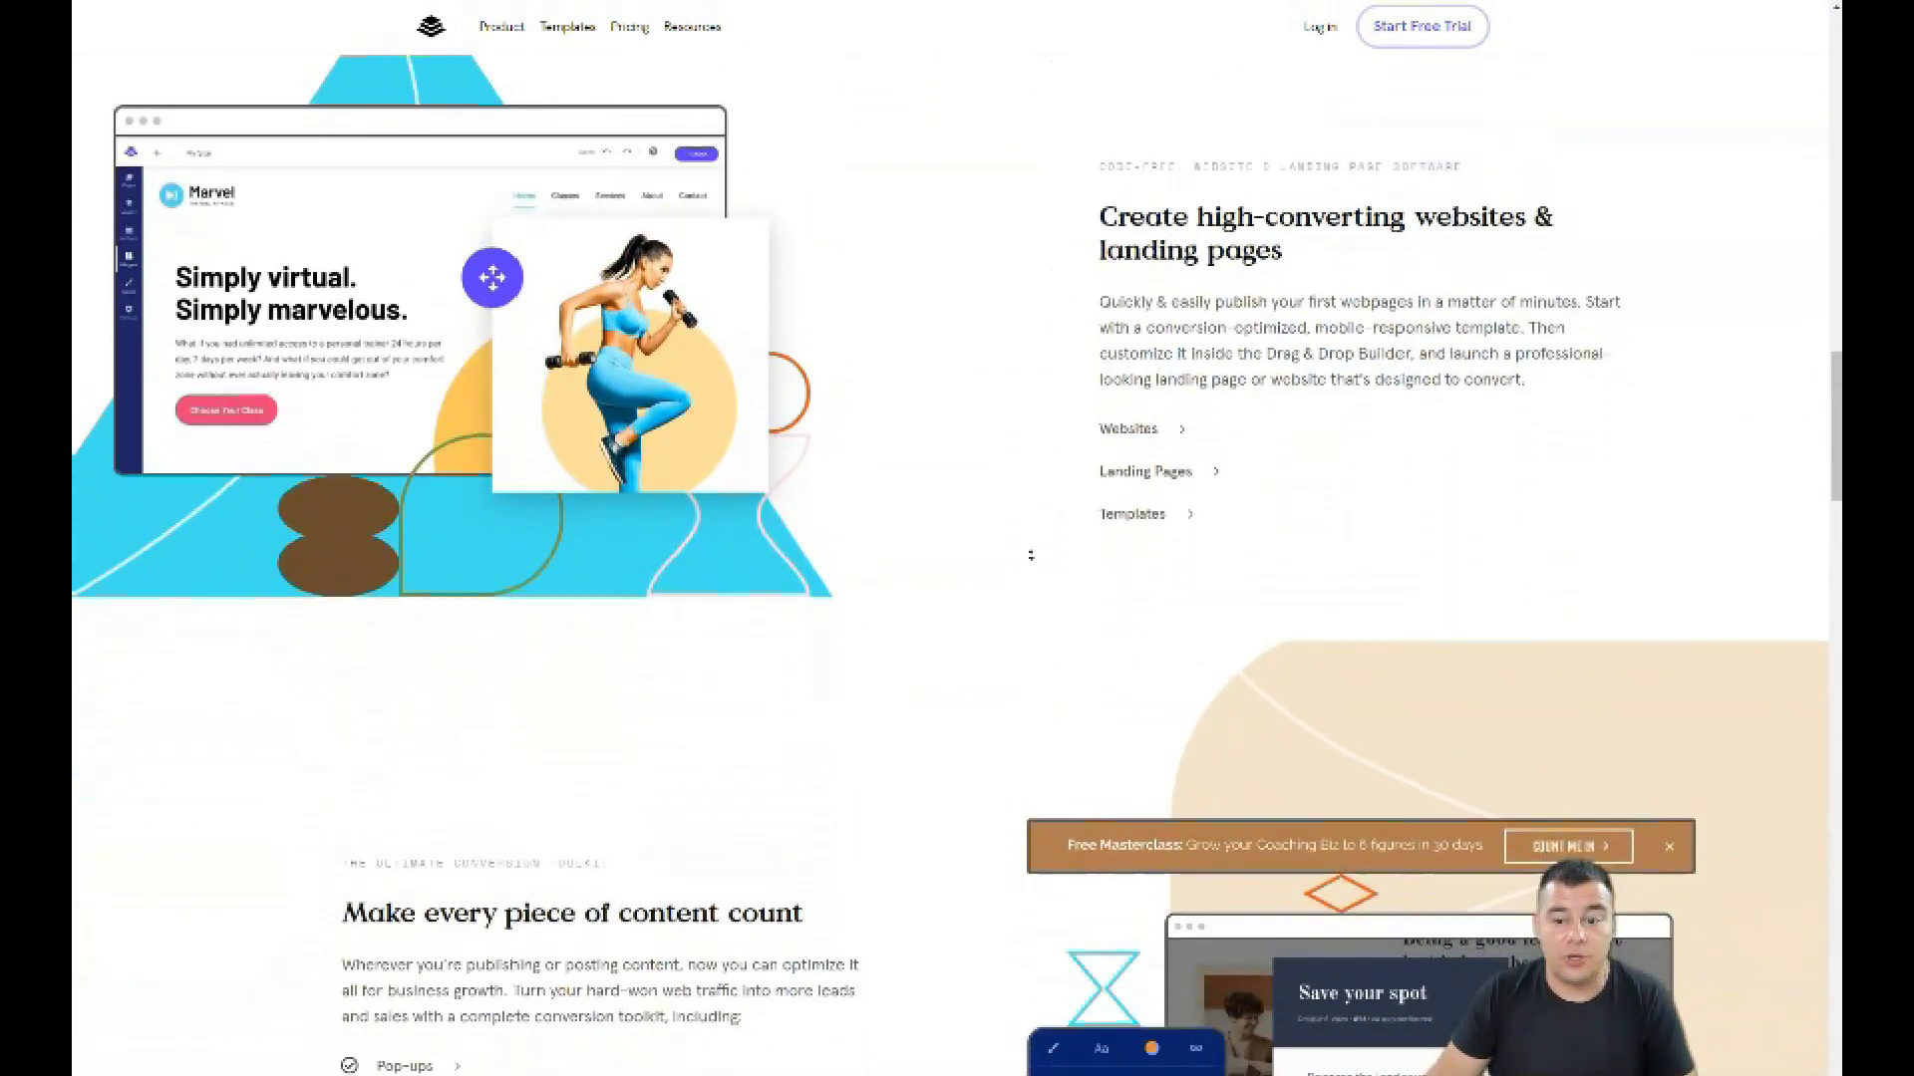
scroll(1030, 555, "down", 5)
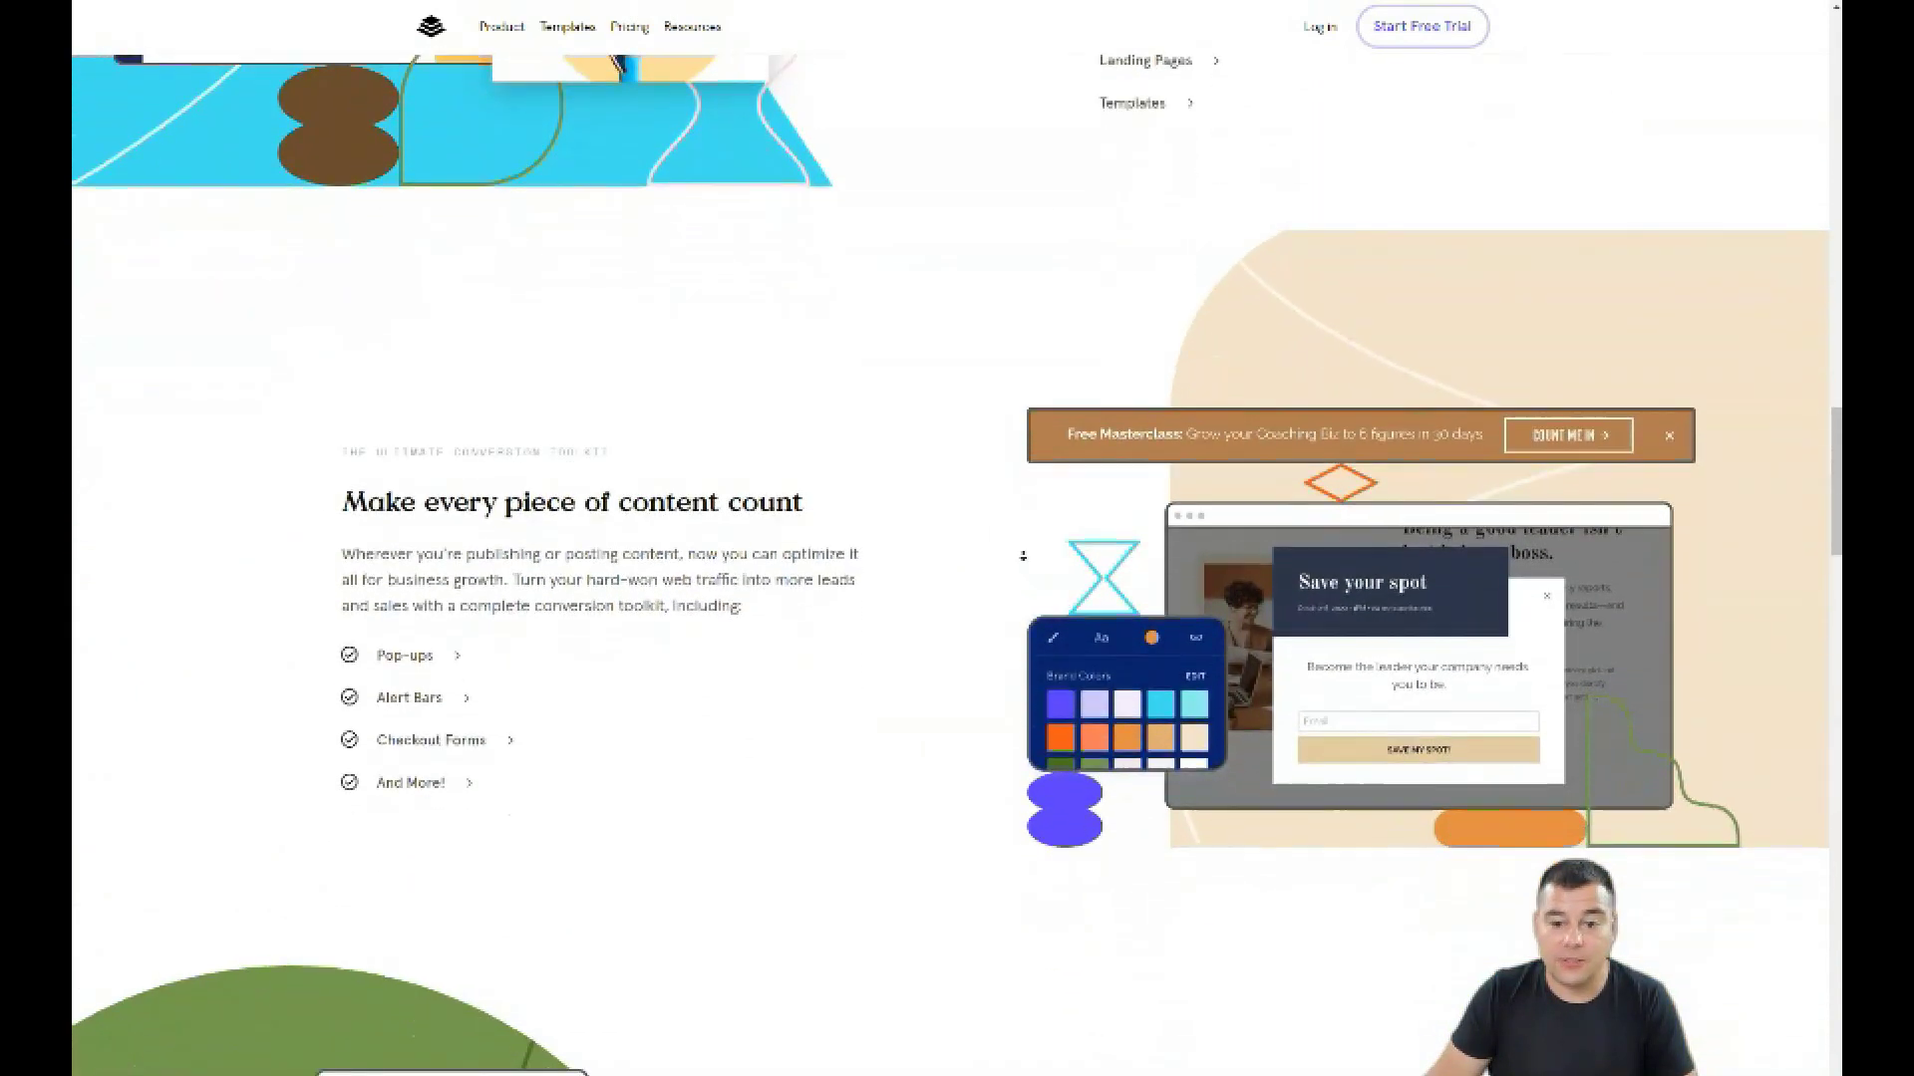
scroll(1022, 555, "down", 5)
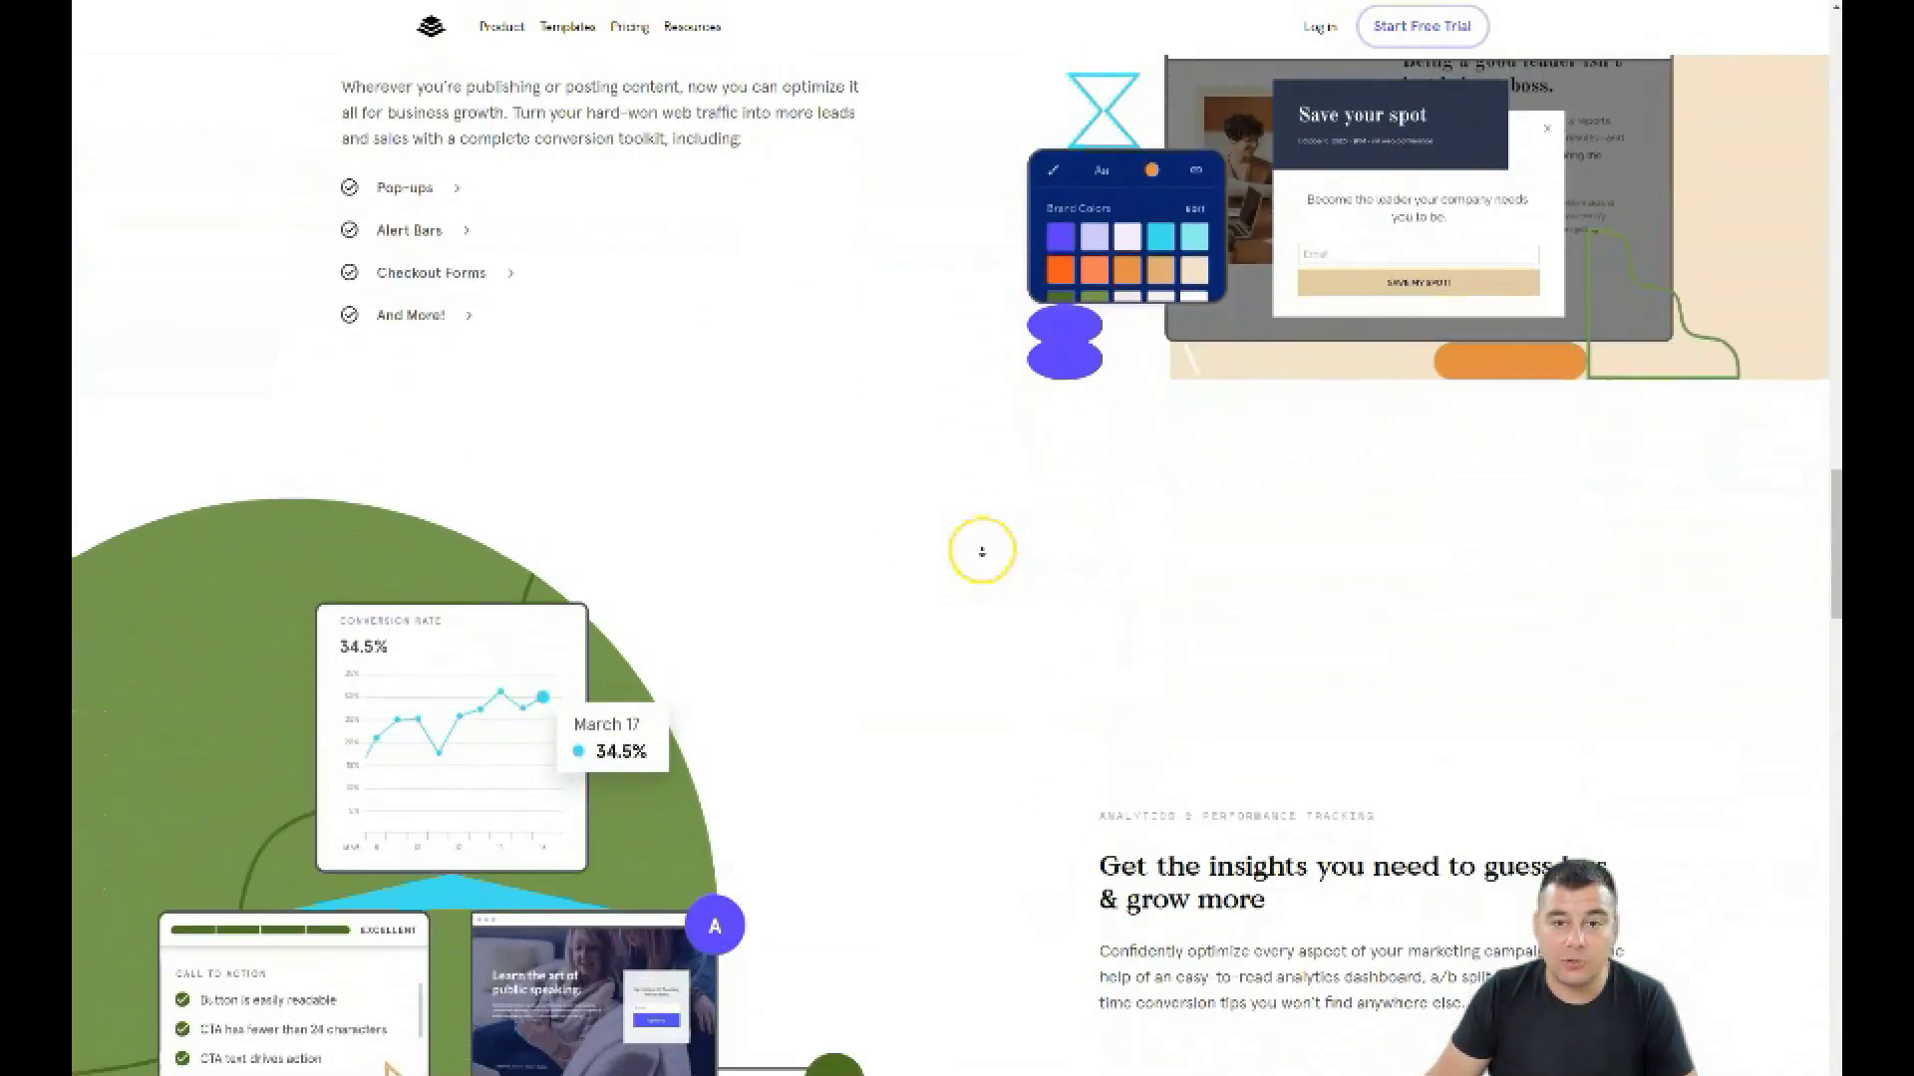
scroll(982, 551, "down", 4)
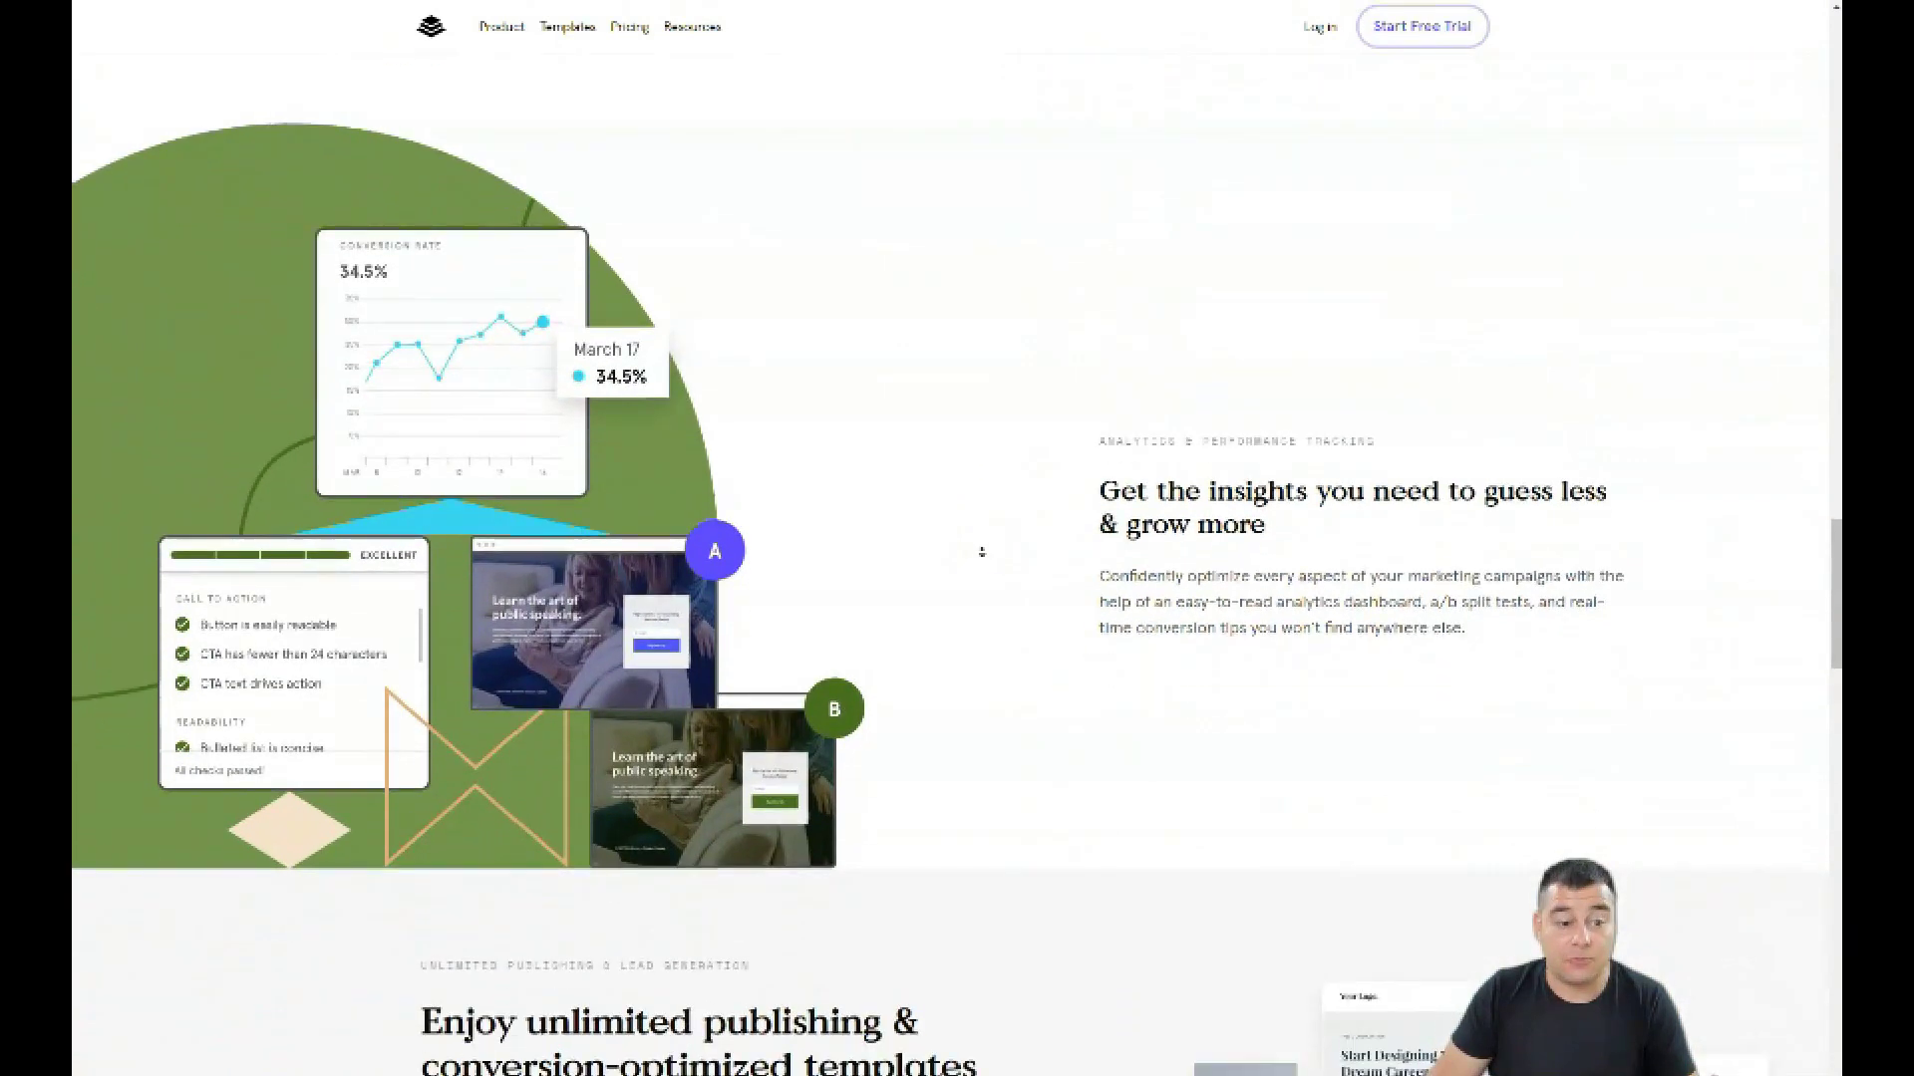
scroll(981, 551, "down", 4)
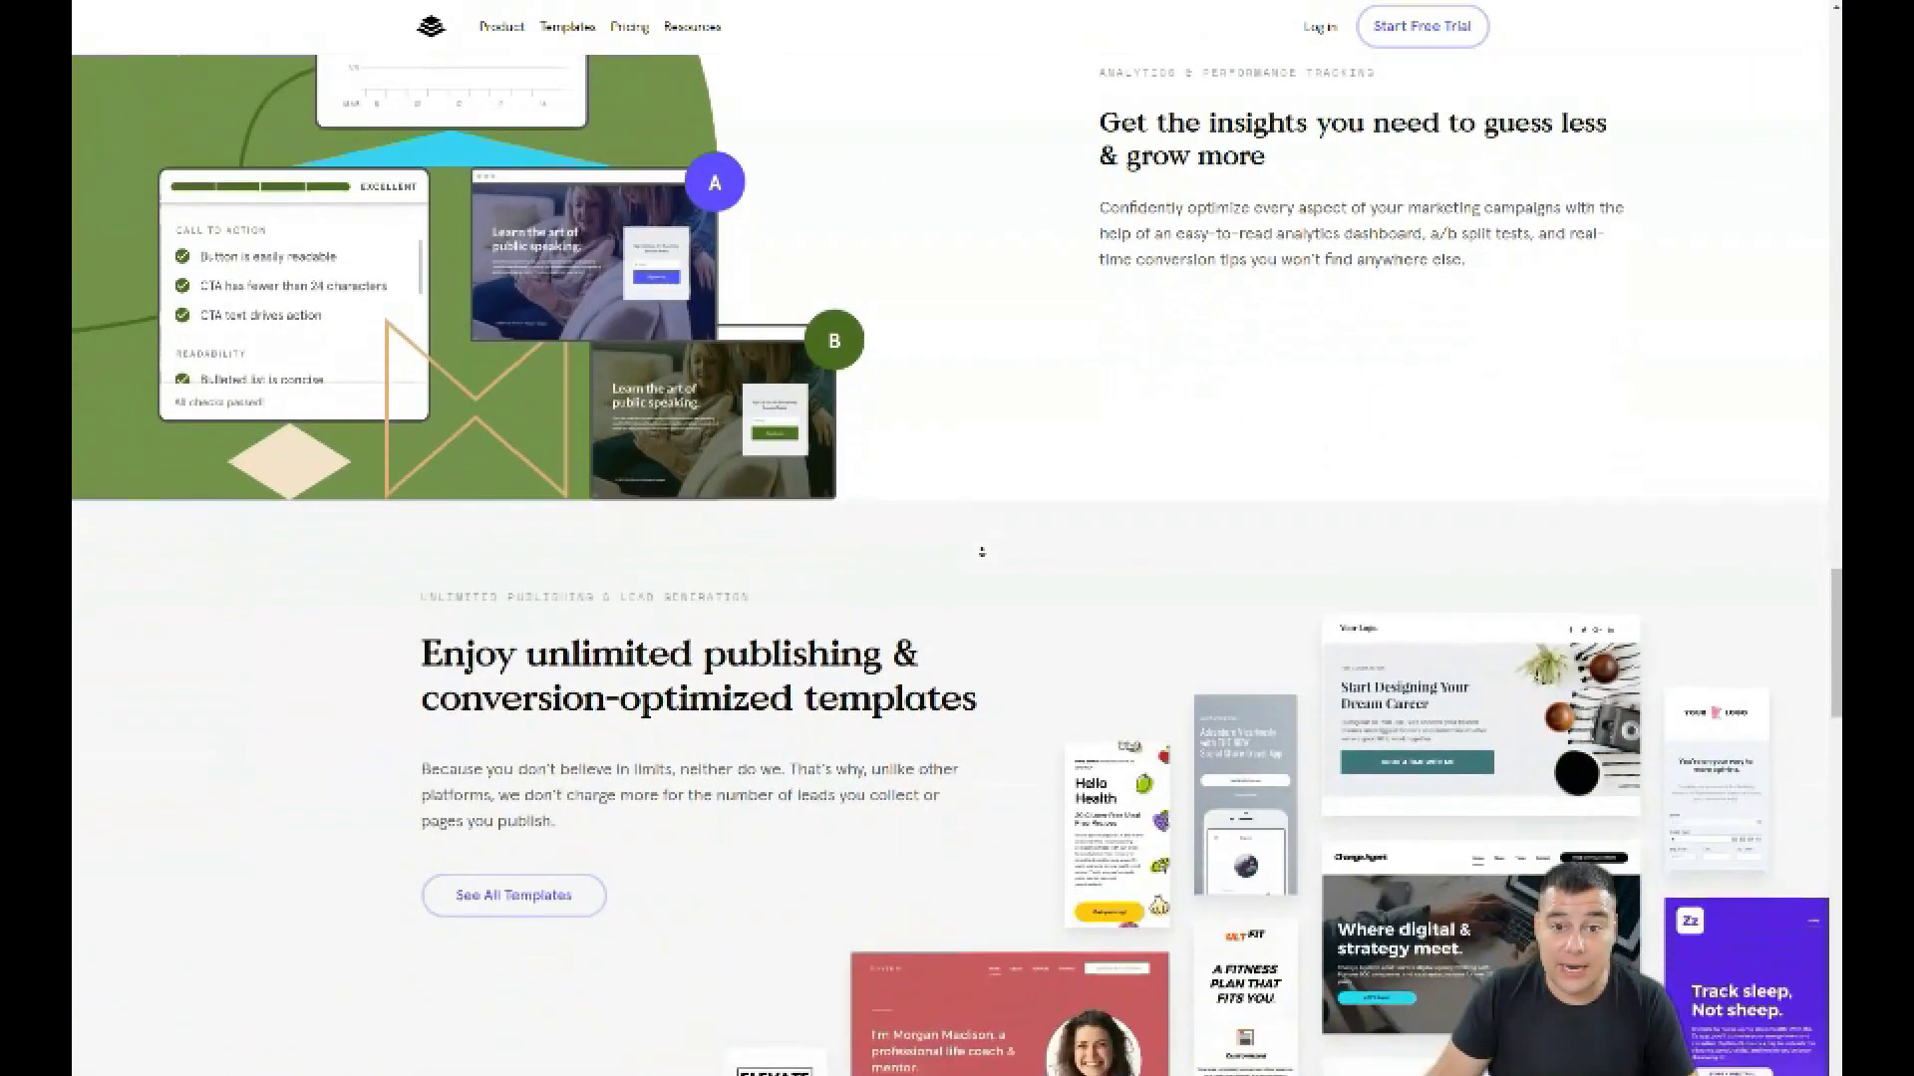
scroll(982, 551, "down", 4)
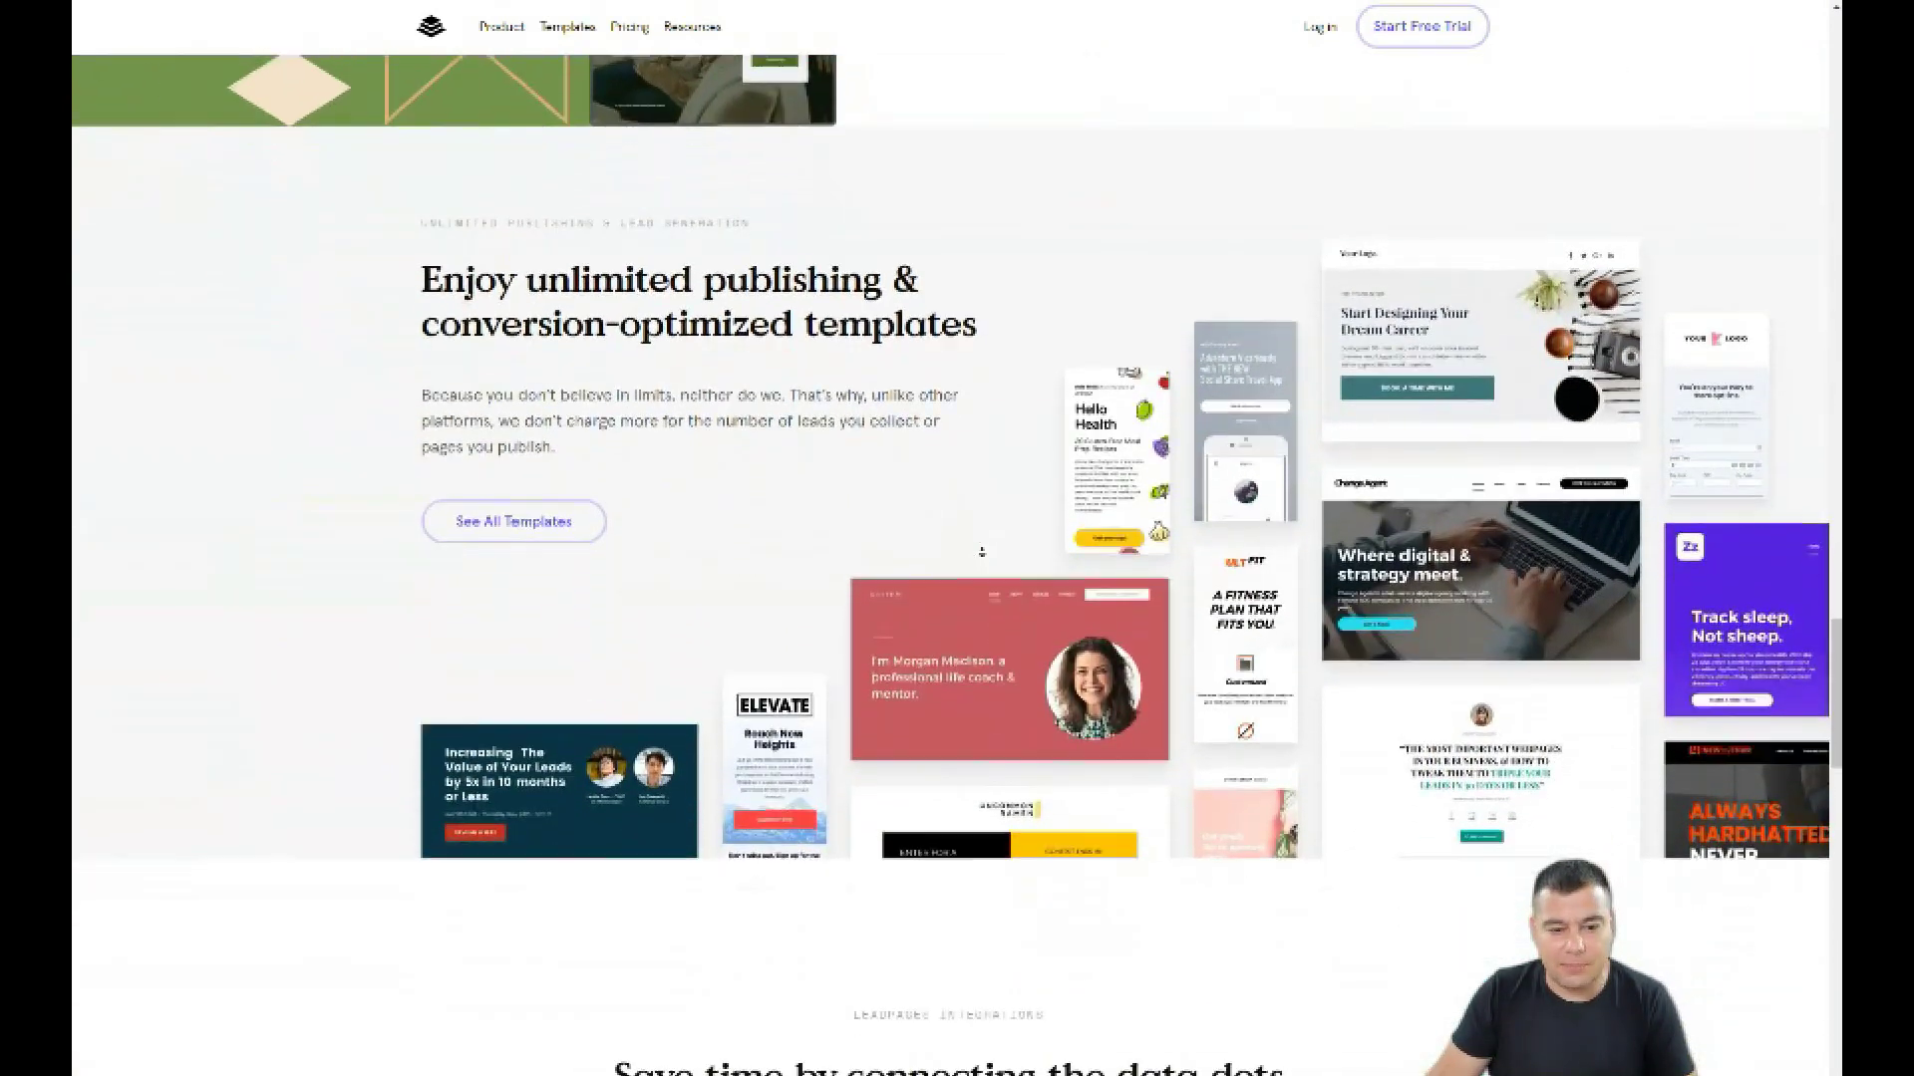
scroll(981, 552, "down", 4)
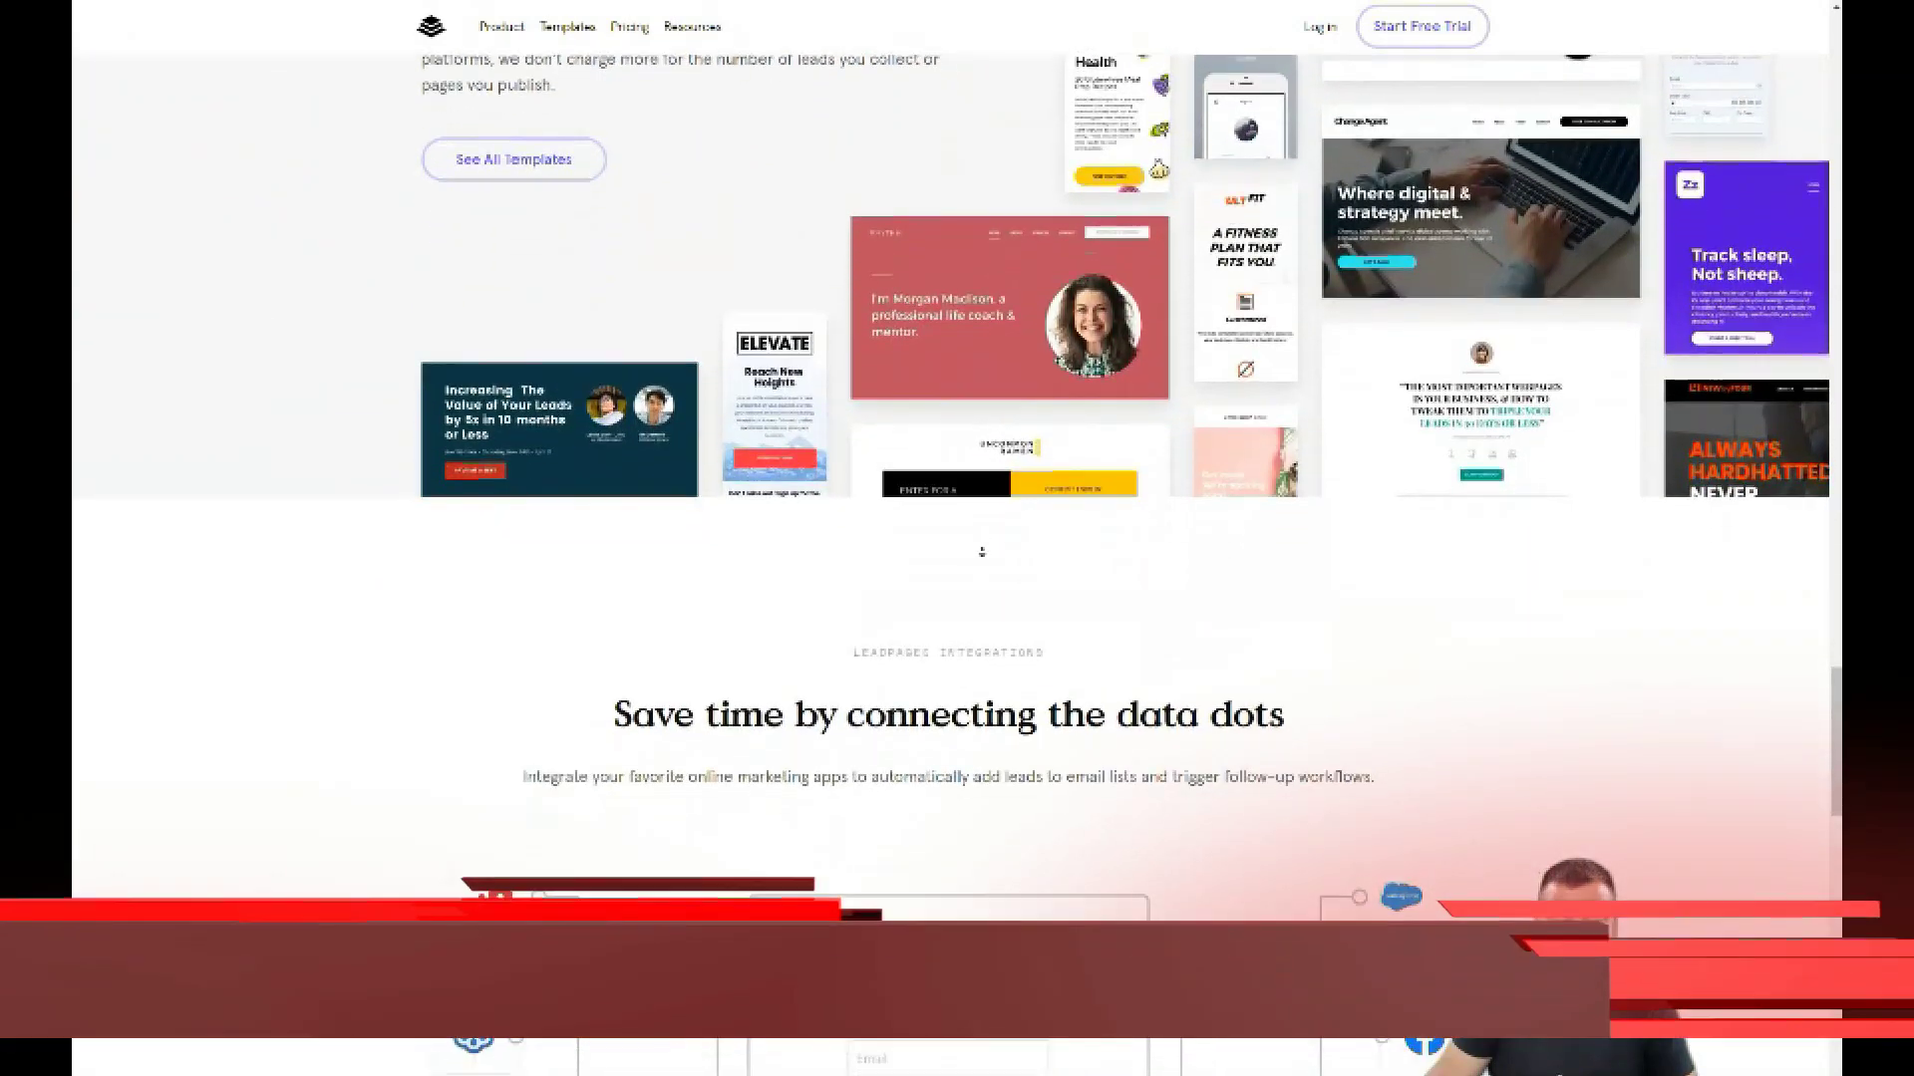
scroll(982, 551, "down", 4)
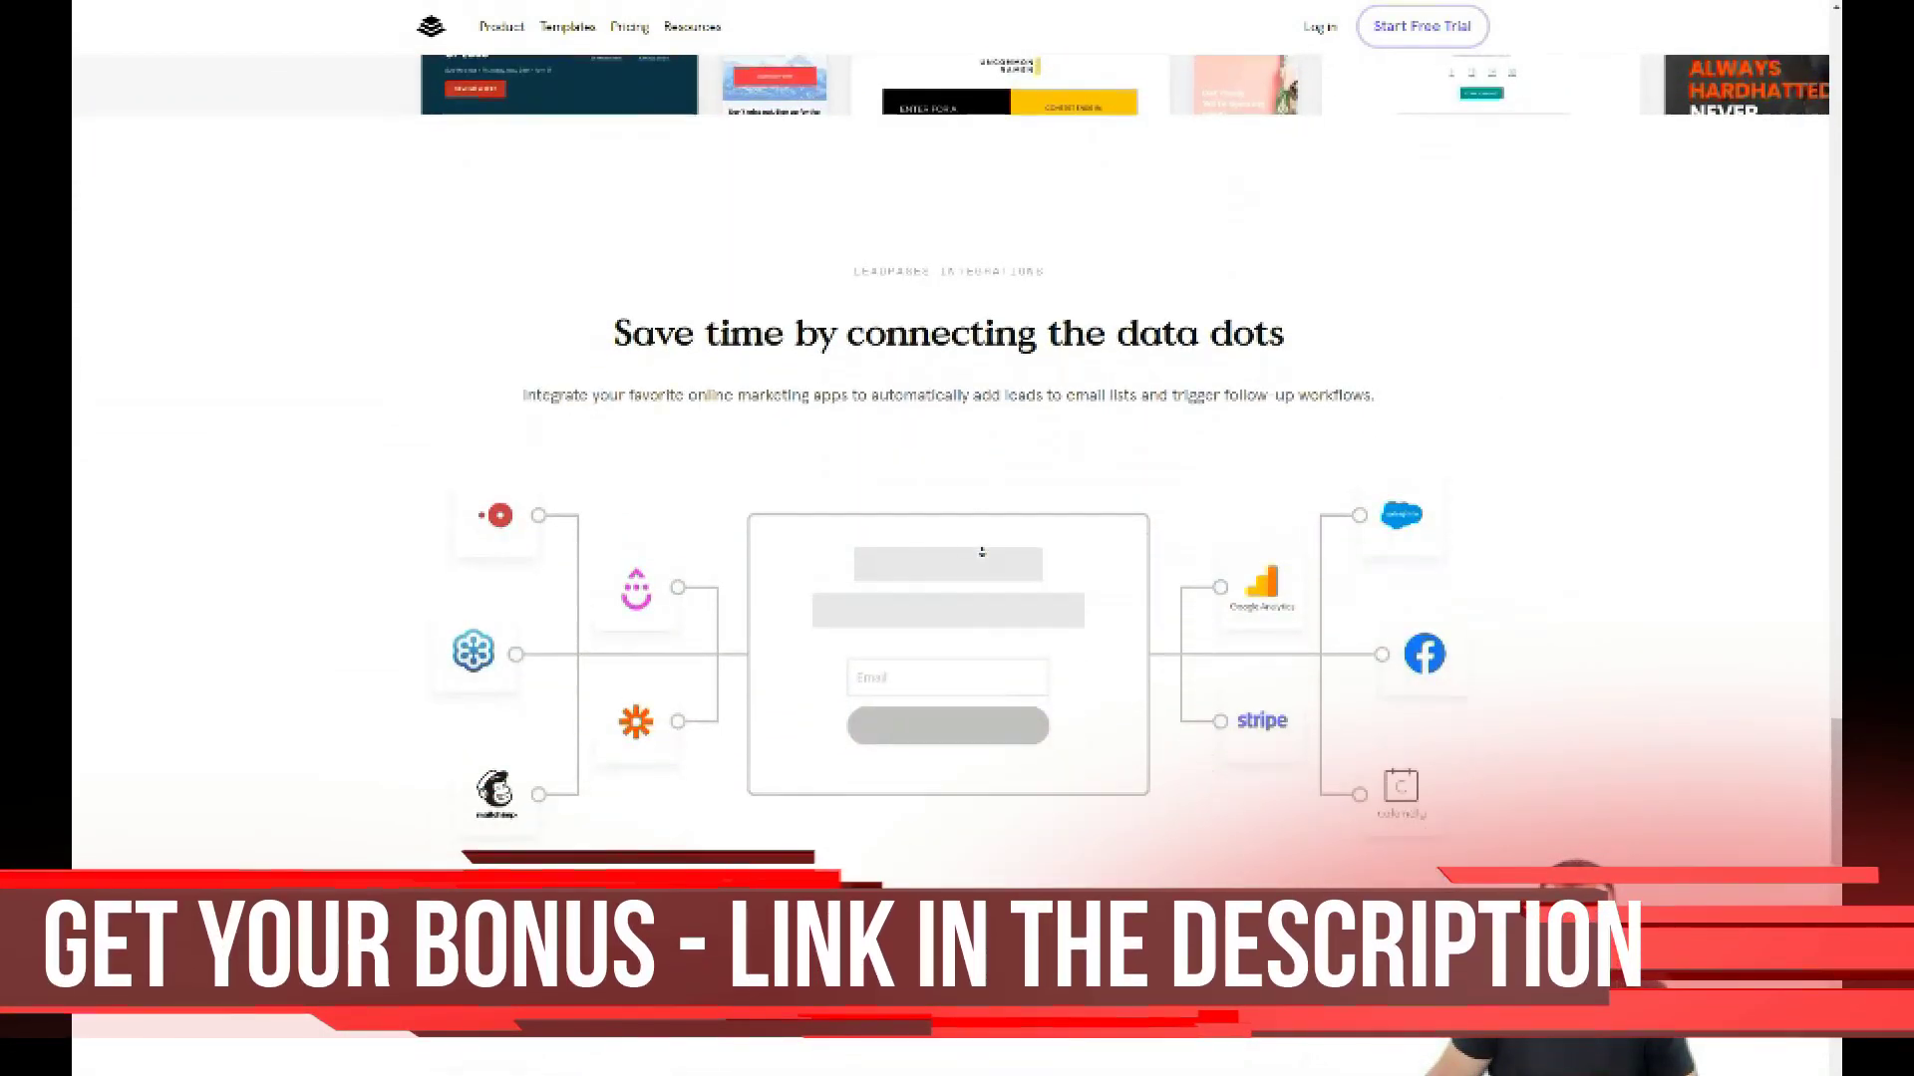
scroll(981, 551, "down", 1)
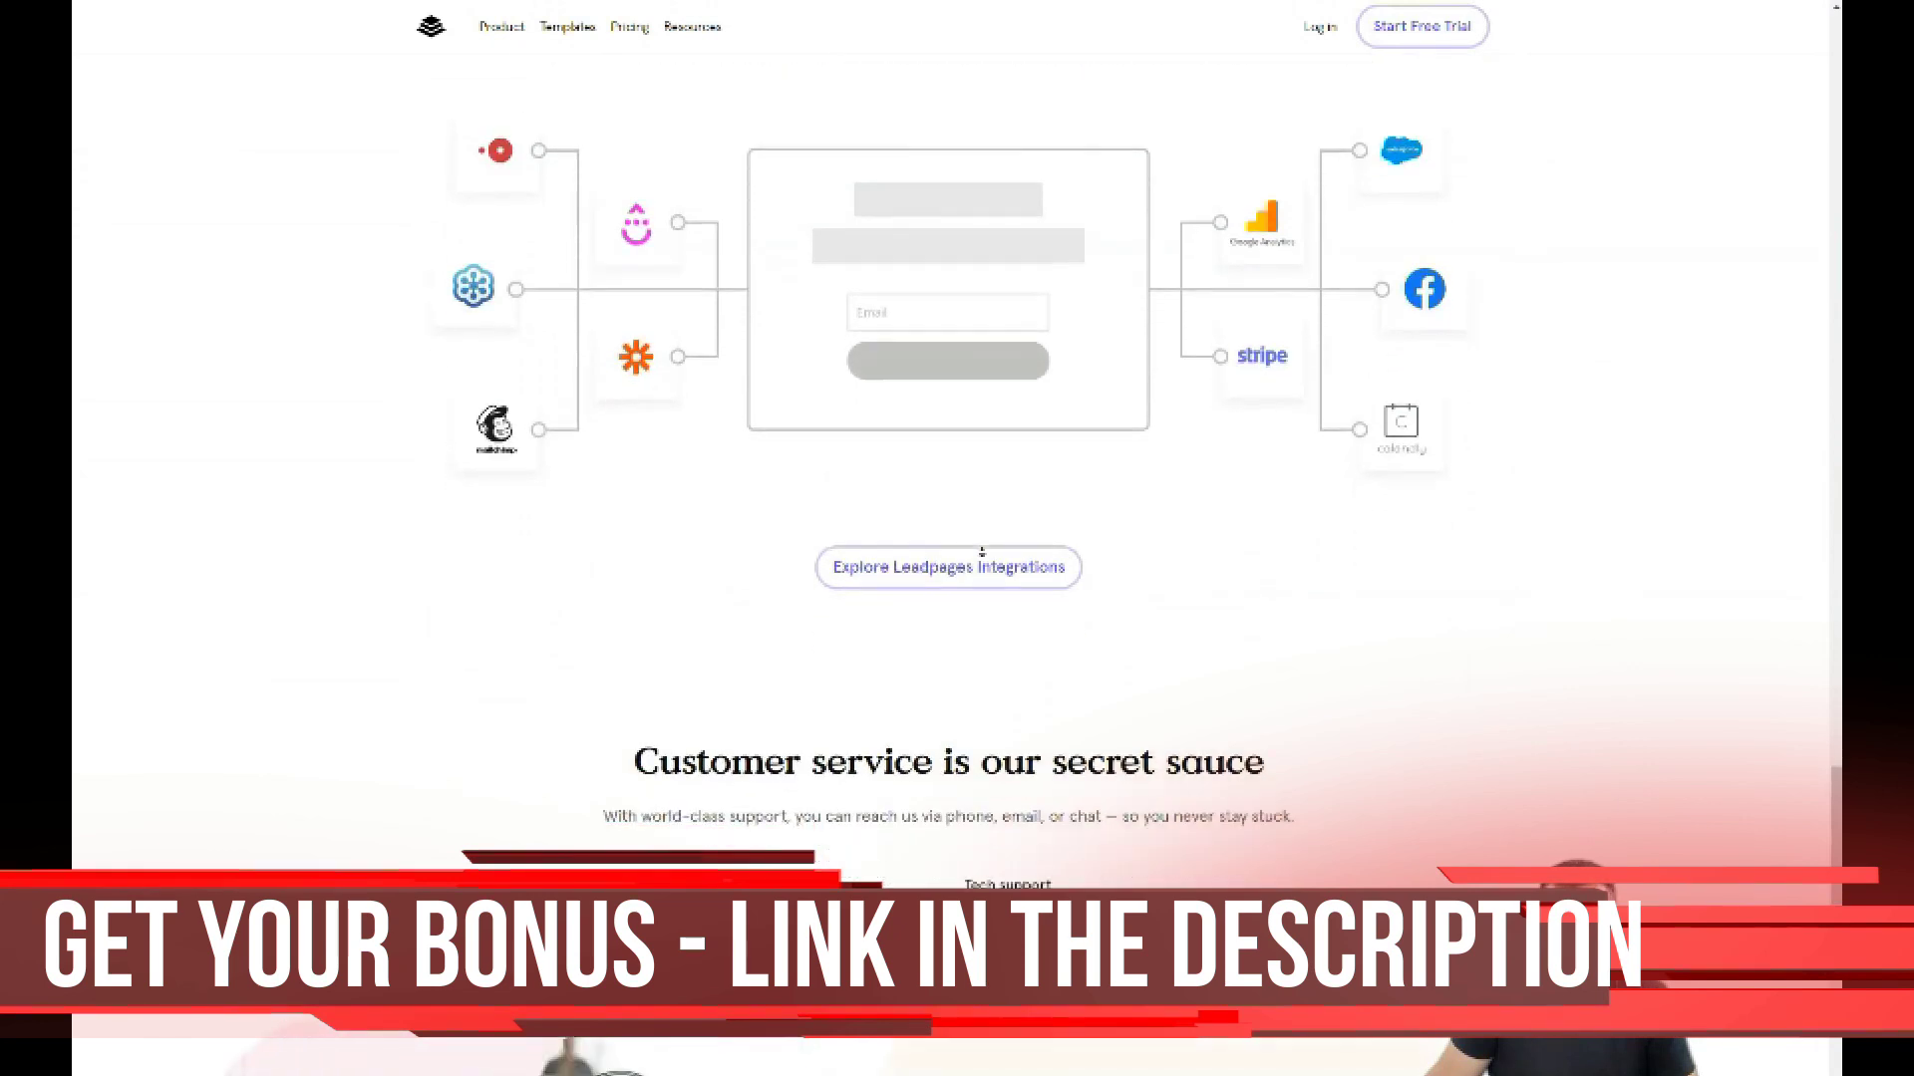
scroll(970, 551, "down", 2)
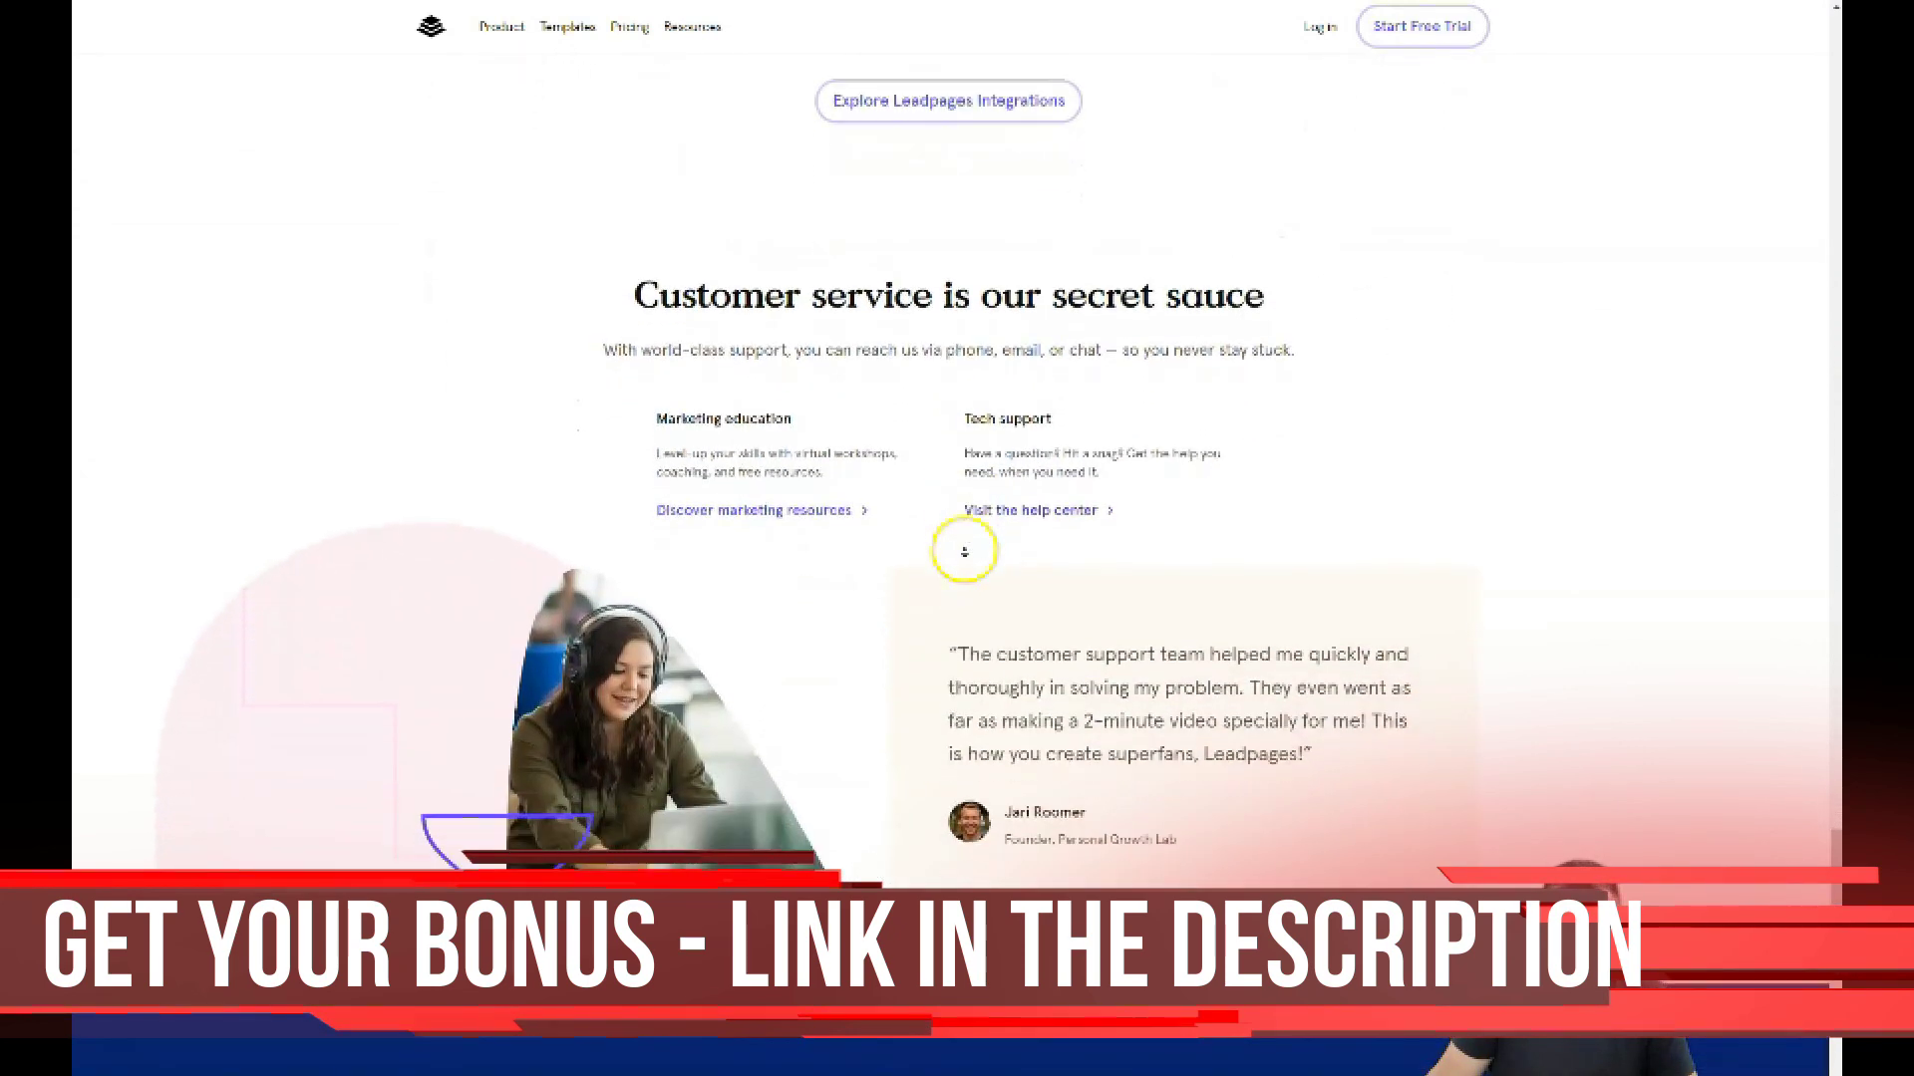
scroll(962, 553, "down", 3)
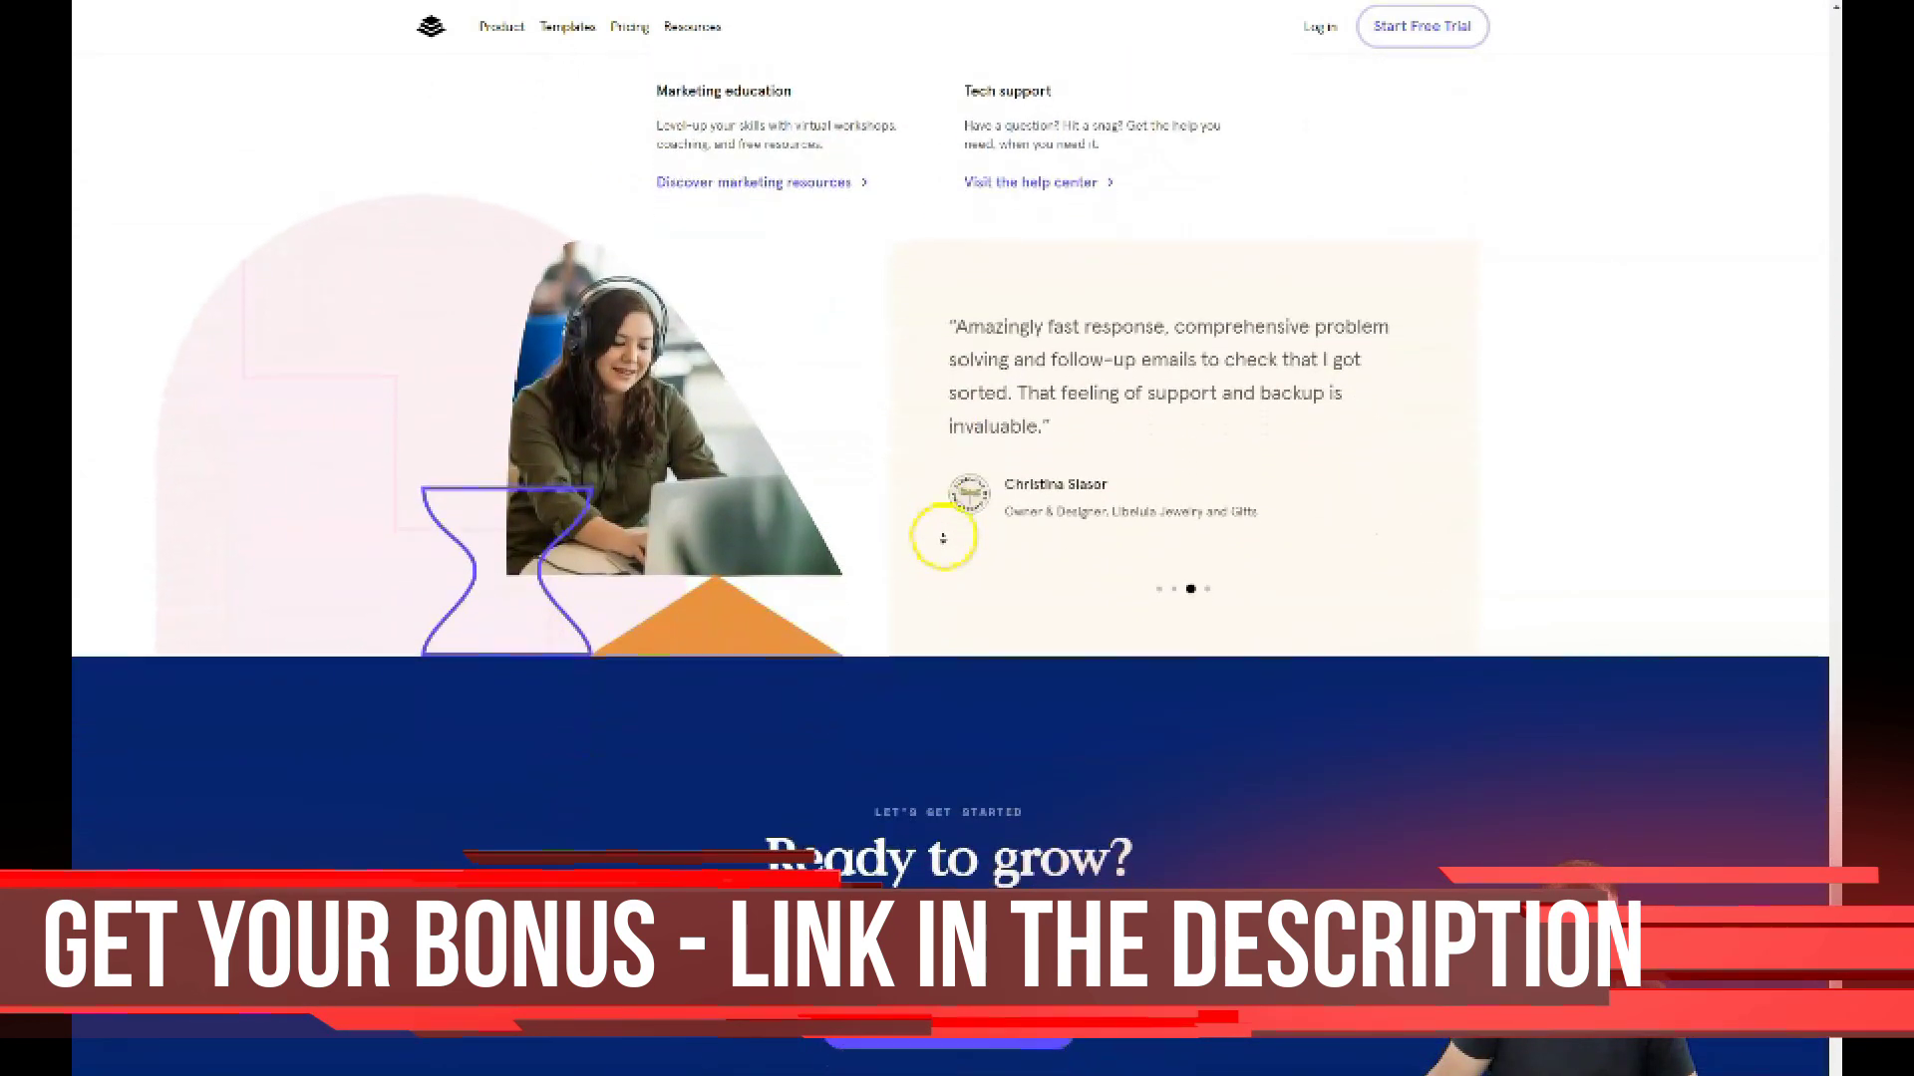
scroll(948, 492, "up", 2)
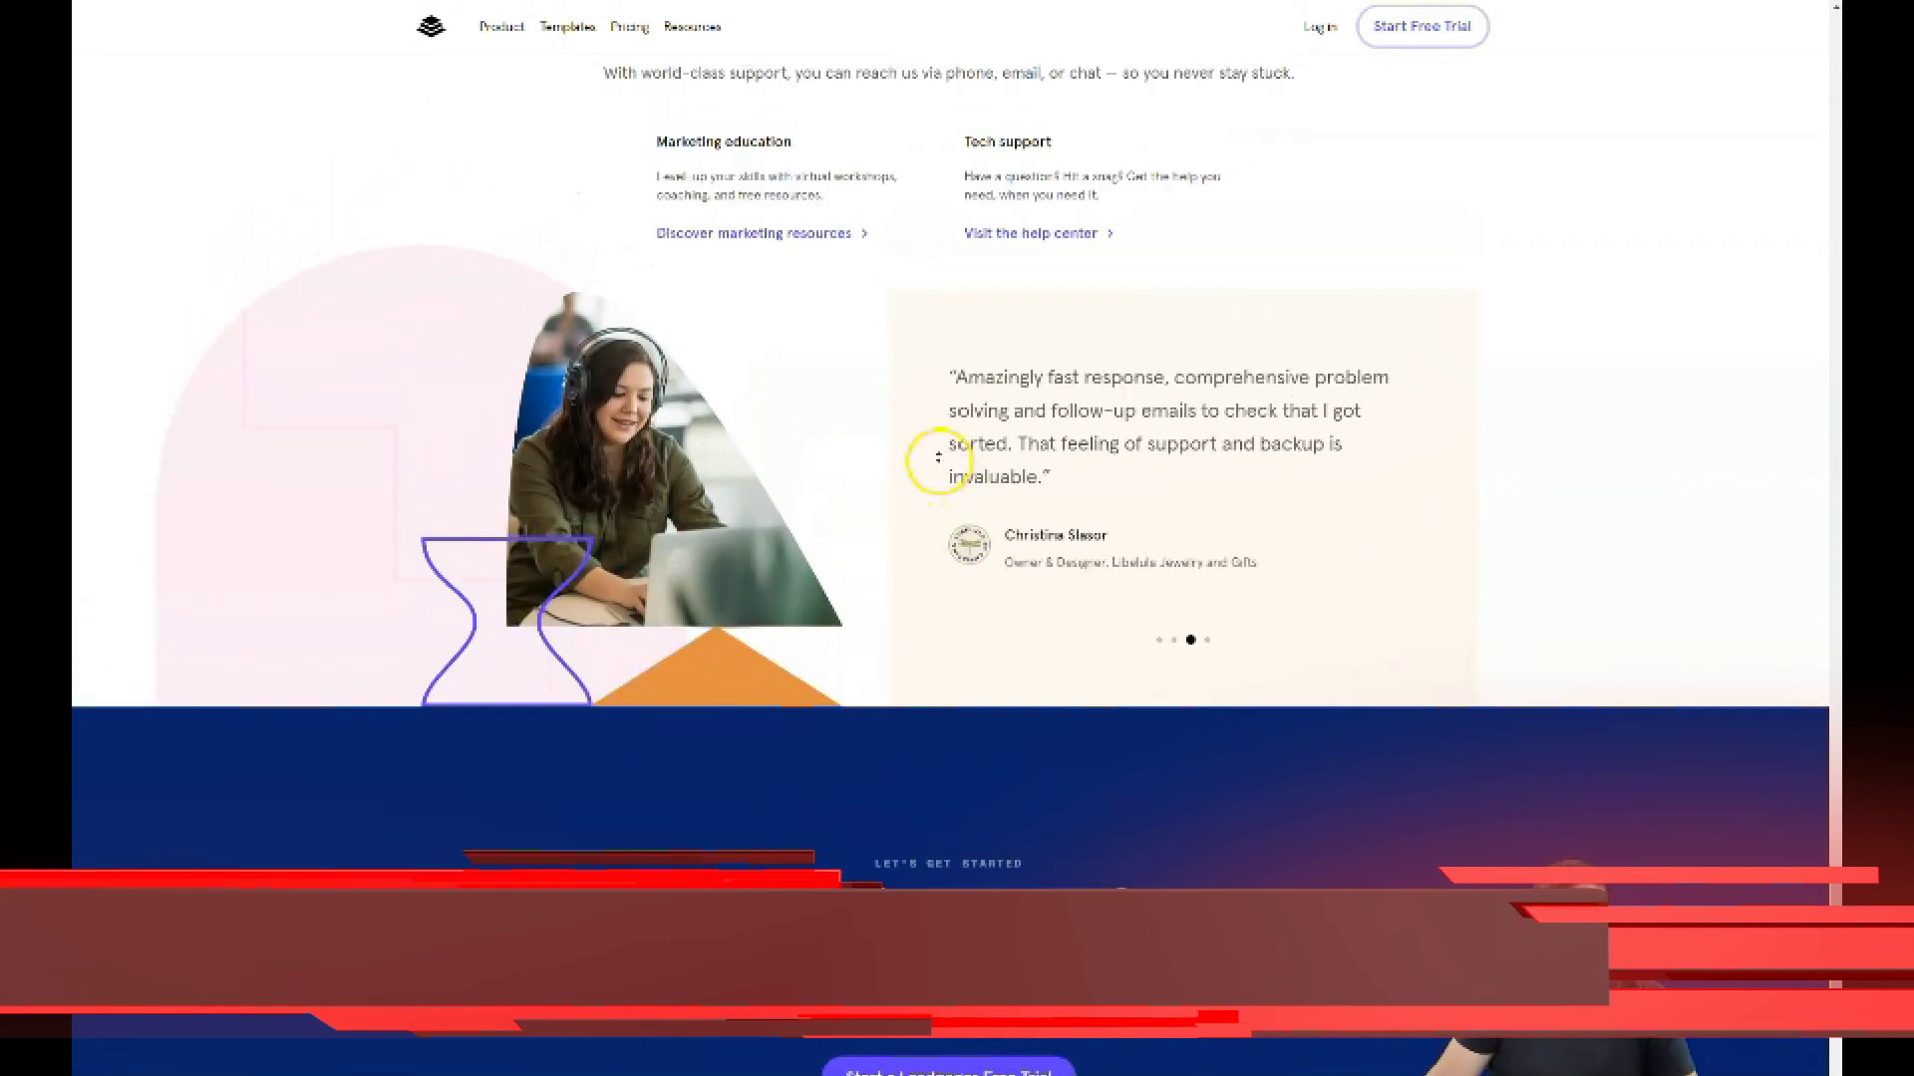
scroll(939, 453, "up", 5)
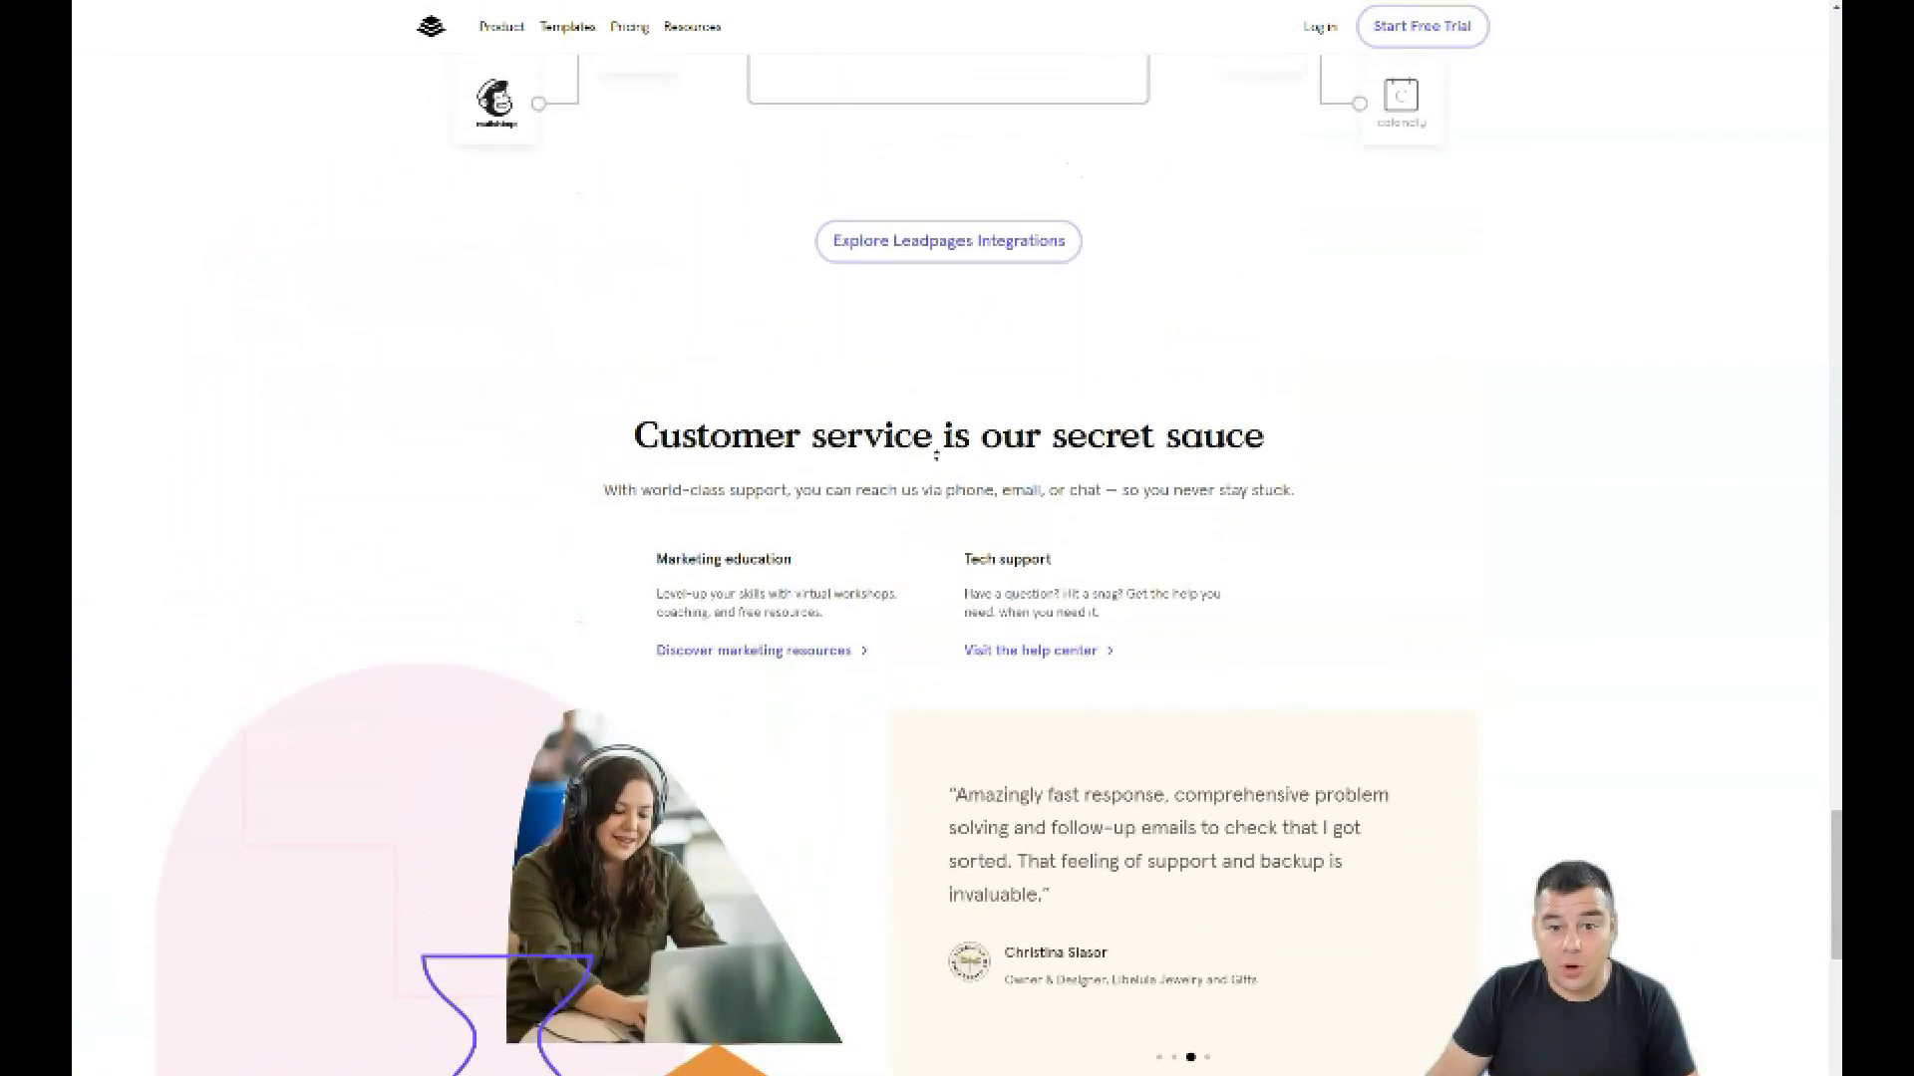
scroll(936, 454, "up", 4)
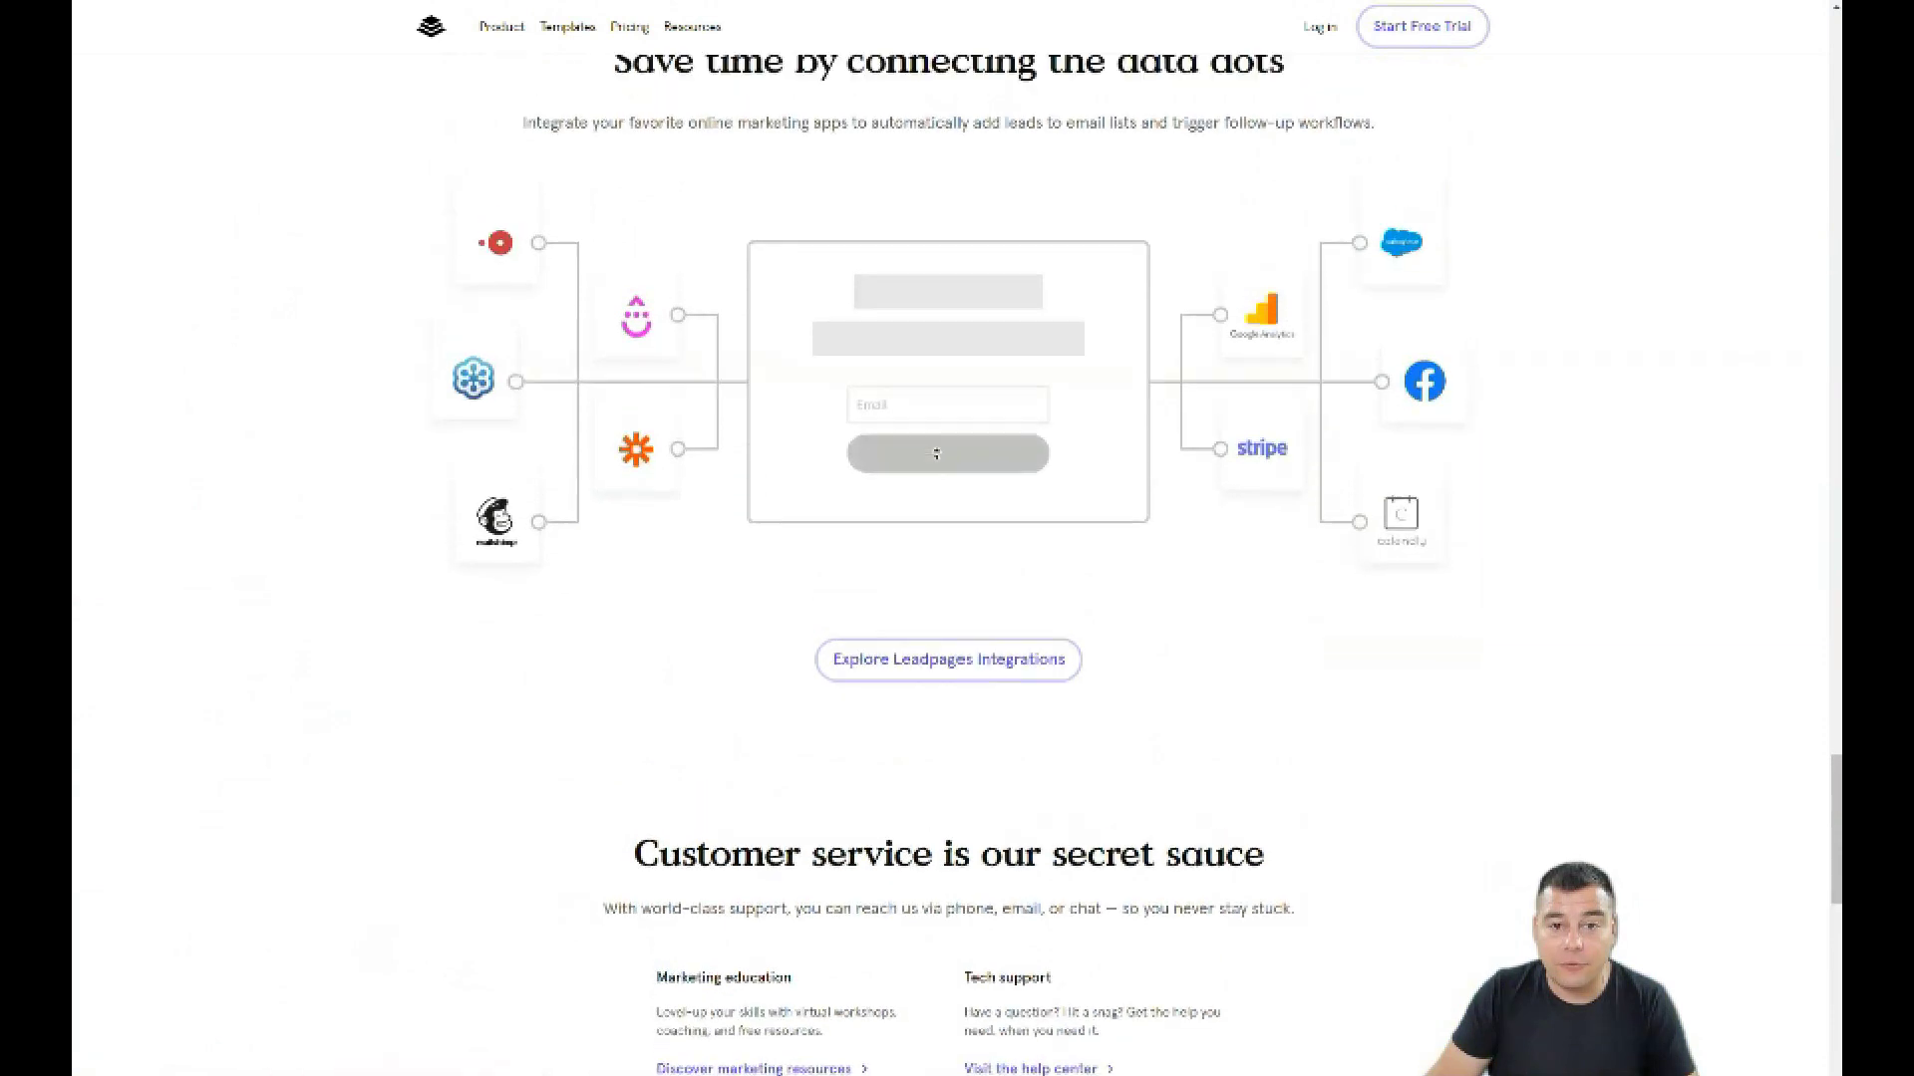
scroll(936, 455, "up", 8)
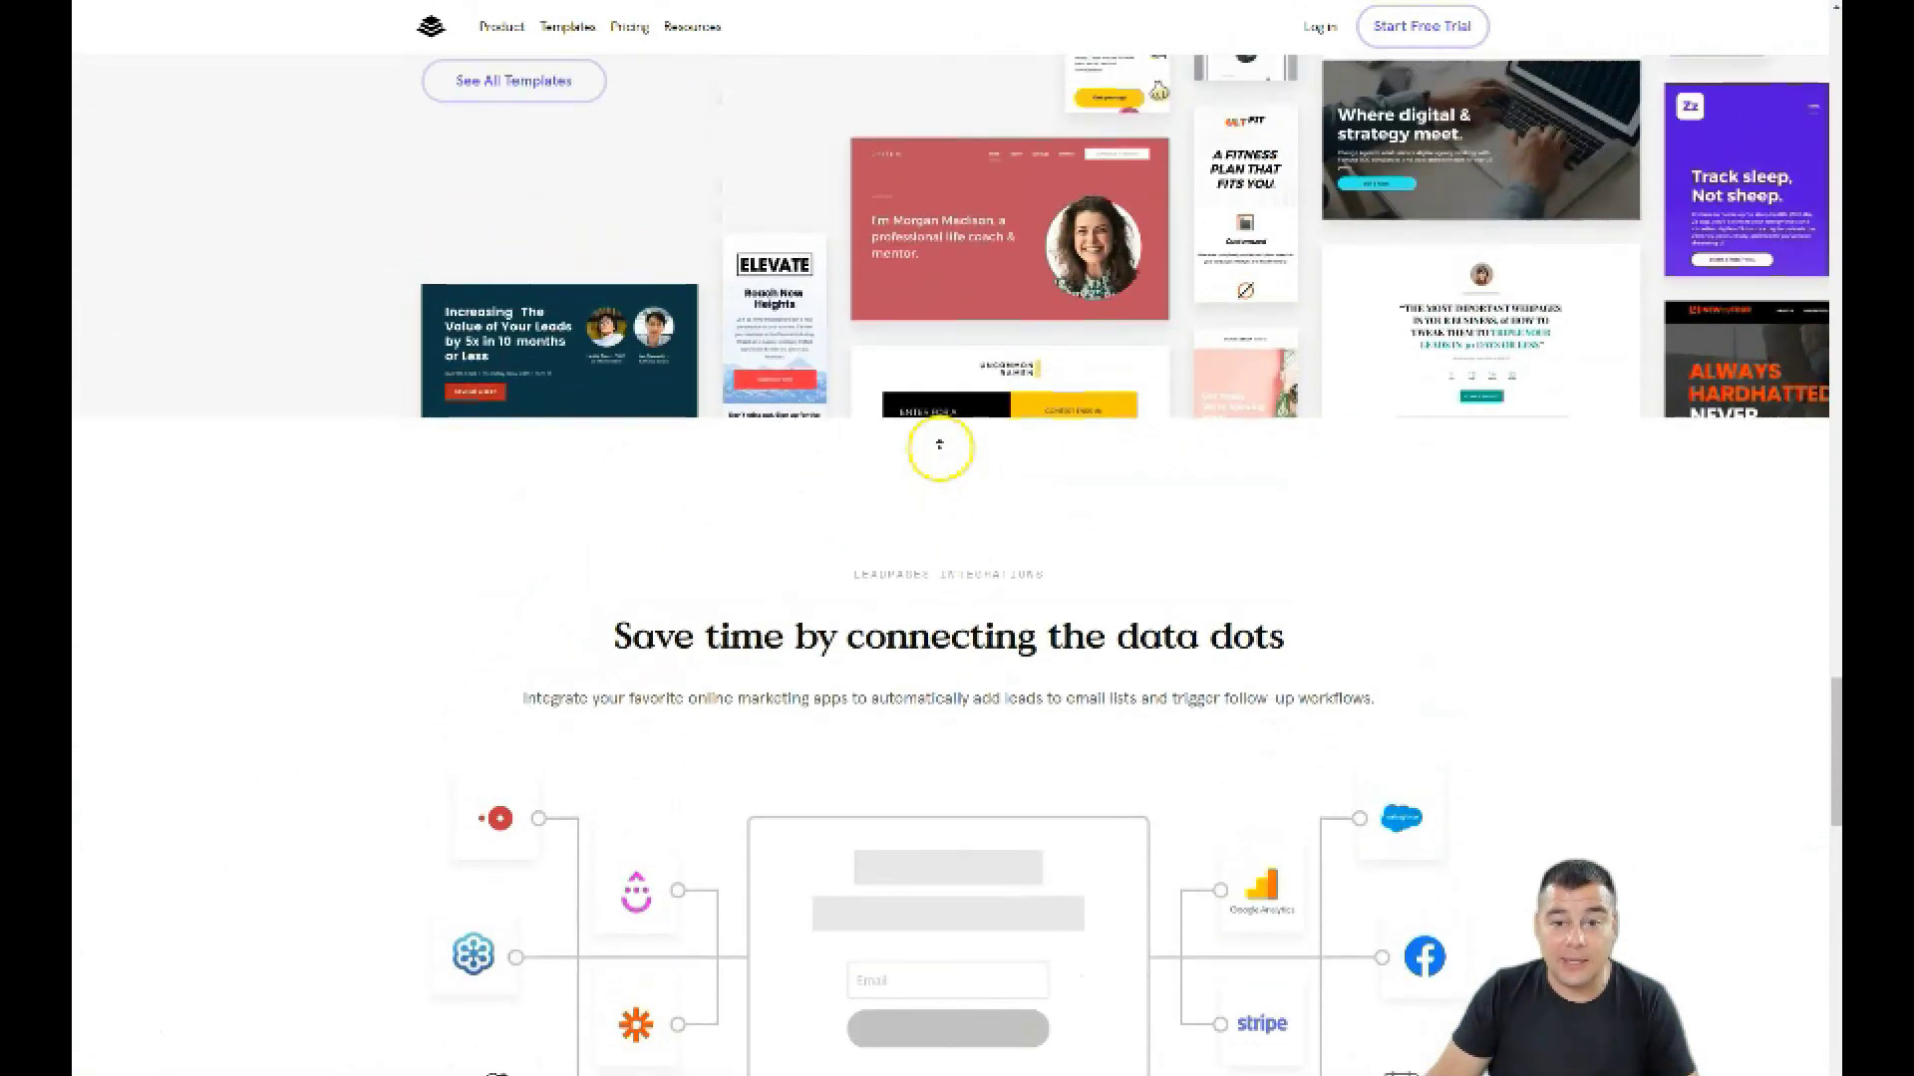
scroll(938, 445, "up", 9)
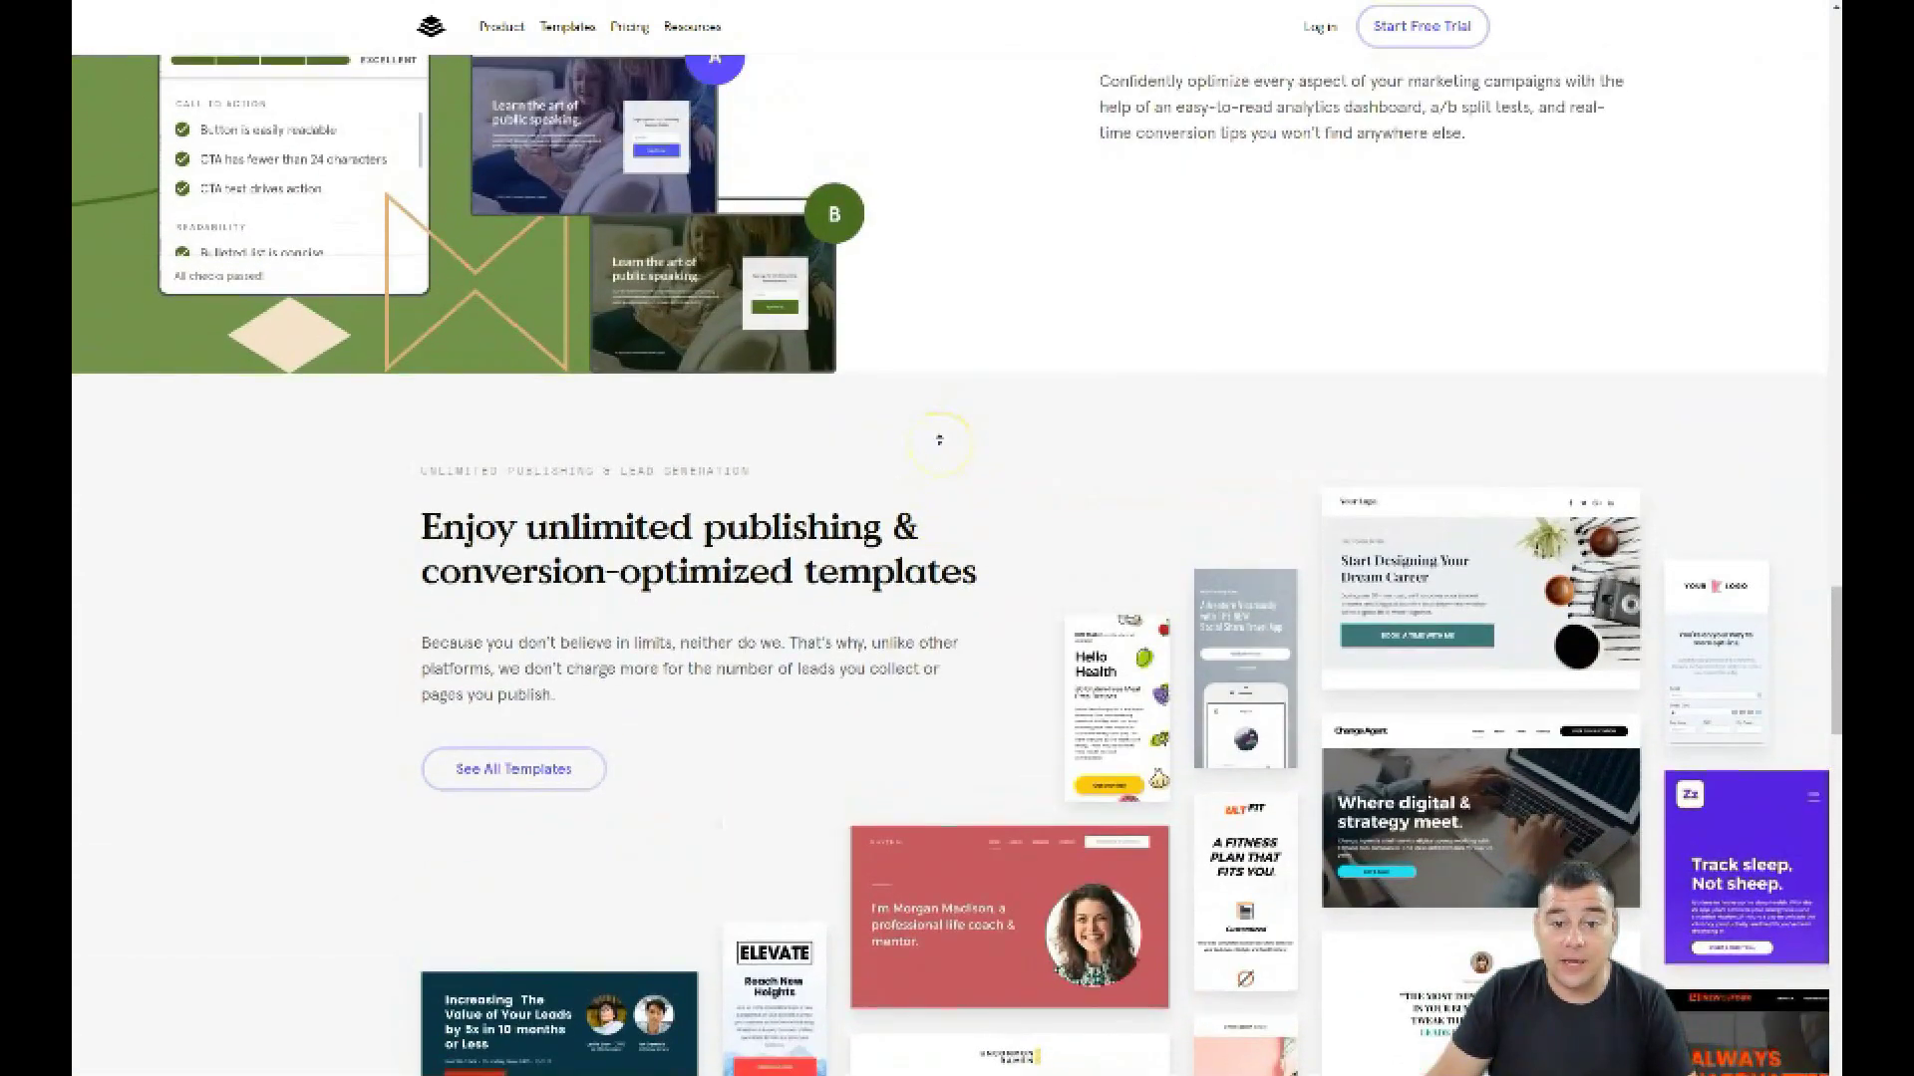
scroll(939, 439, "up", 10)
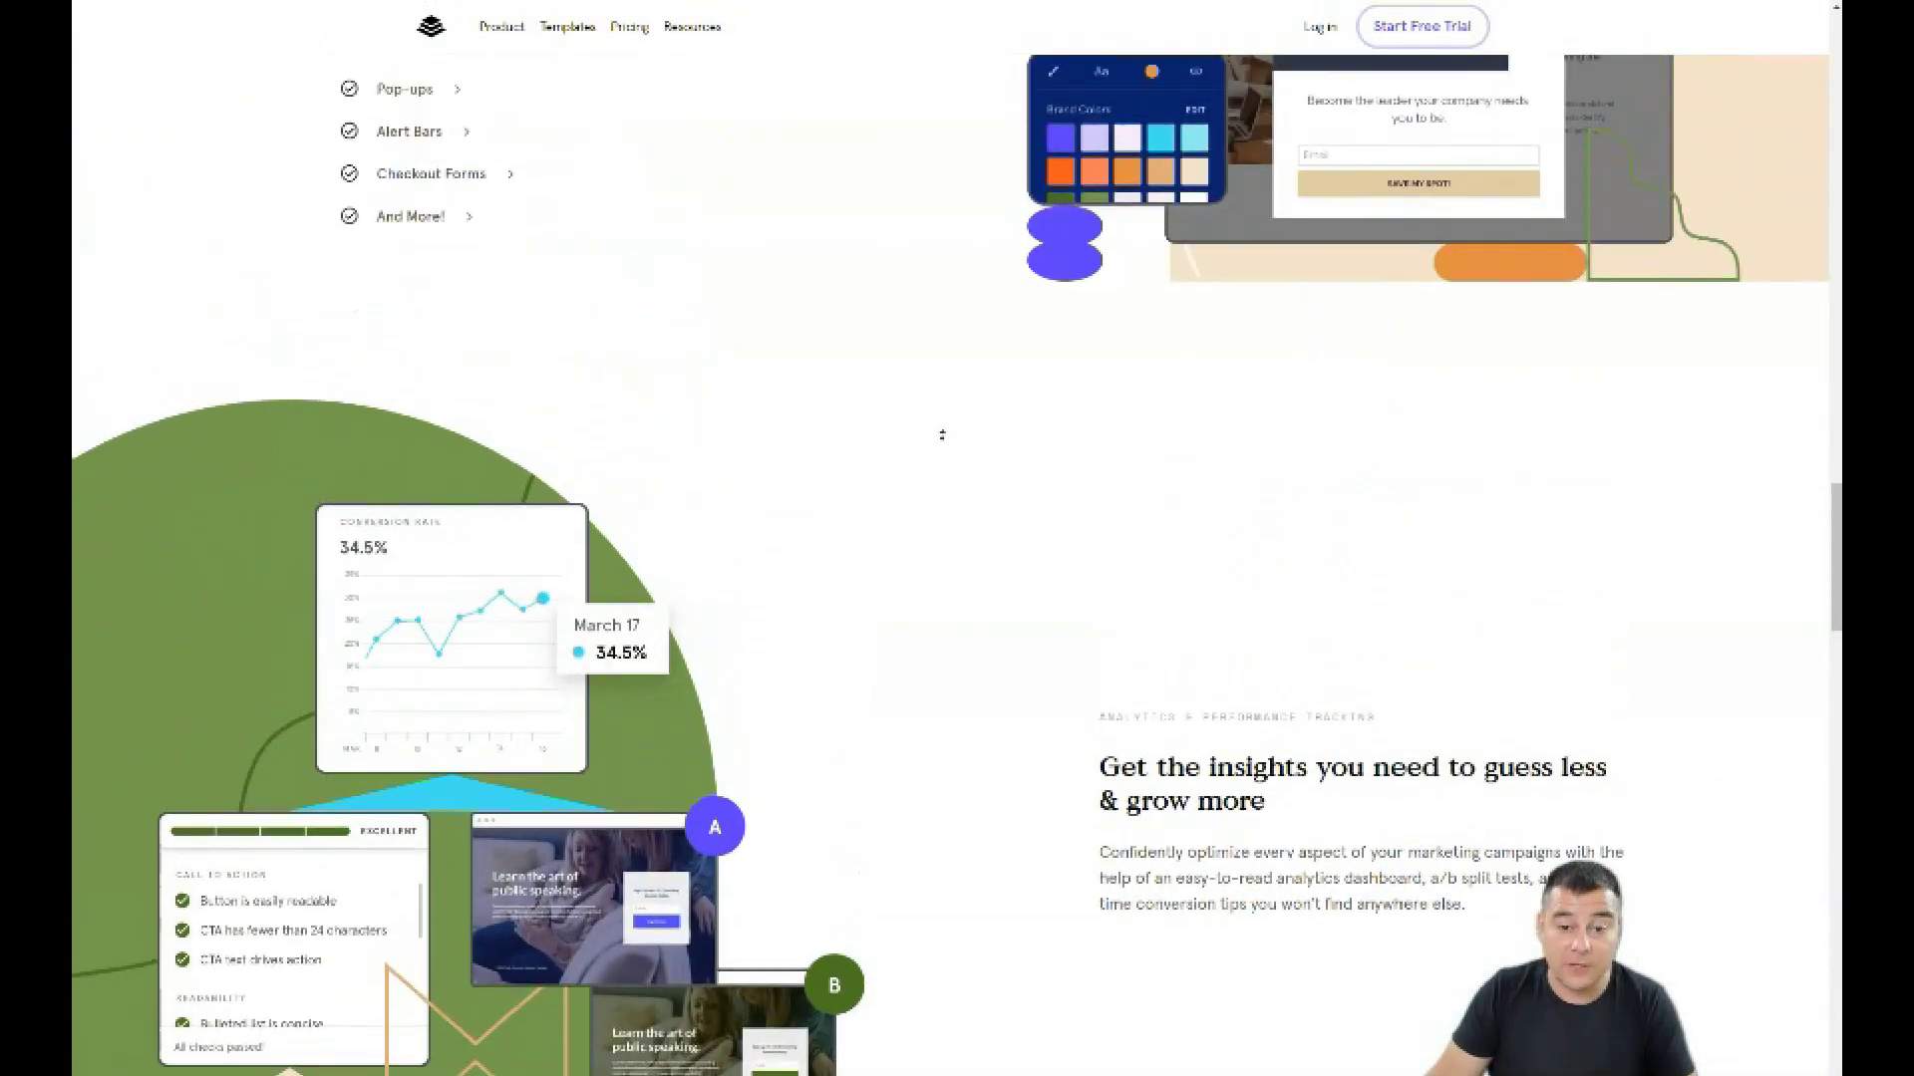
scroll(941, 435, "up", 8)
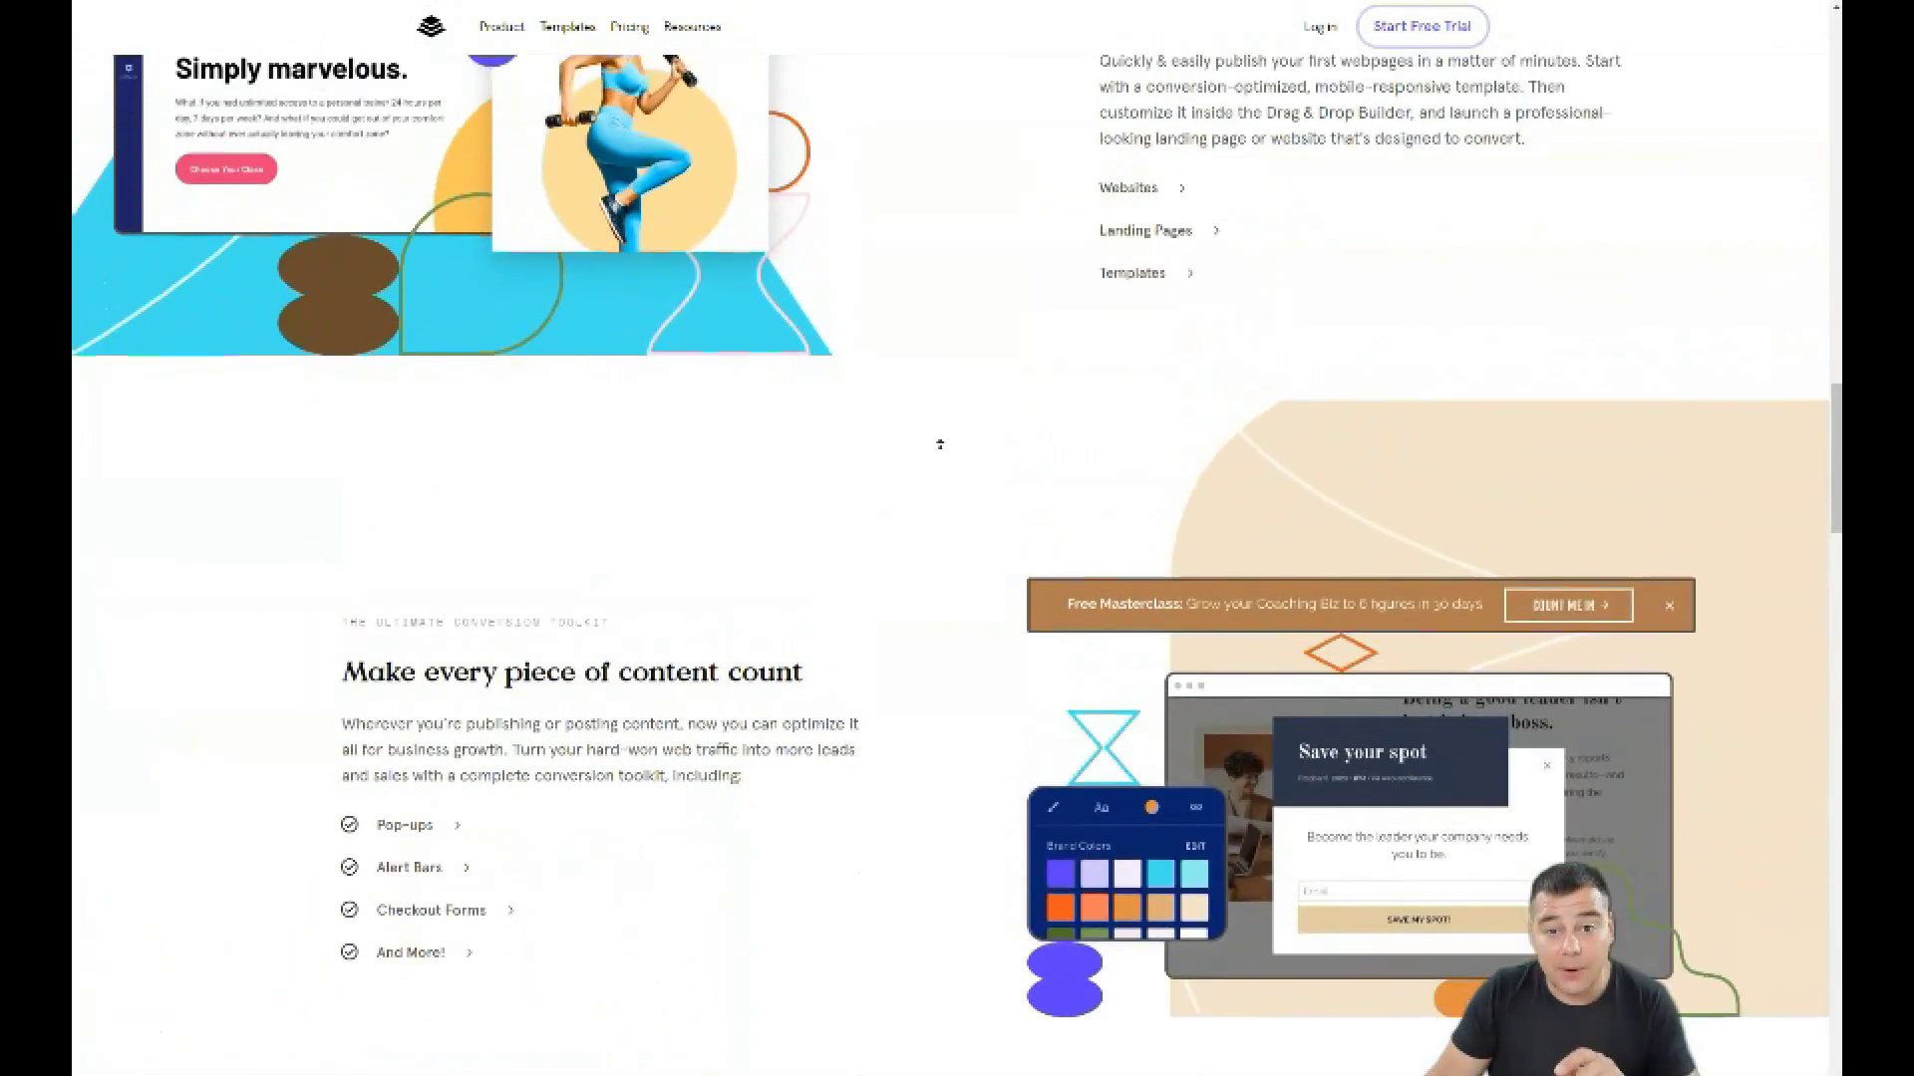
scroll(940, 445, "up", 8)
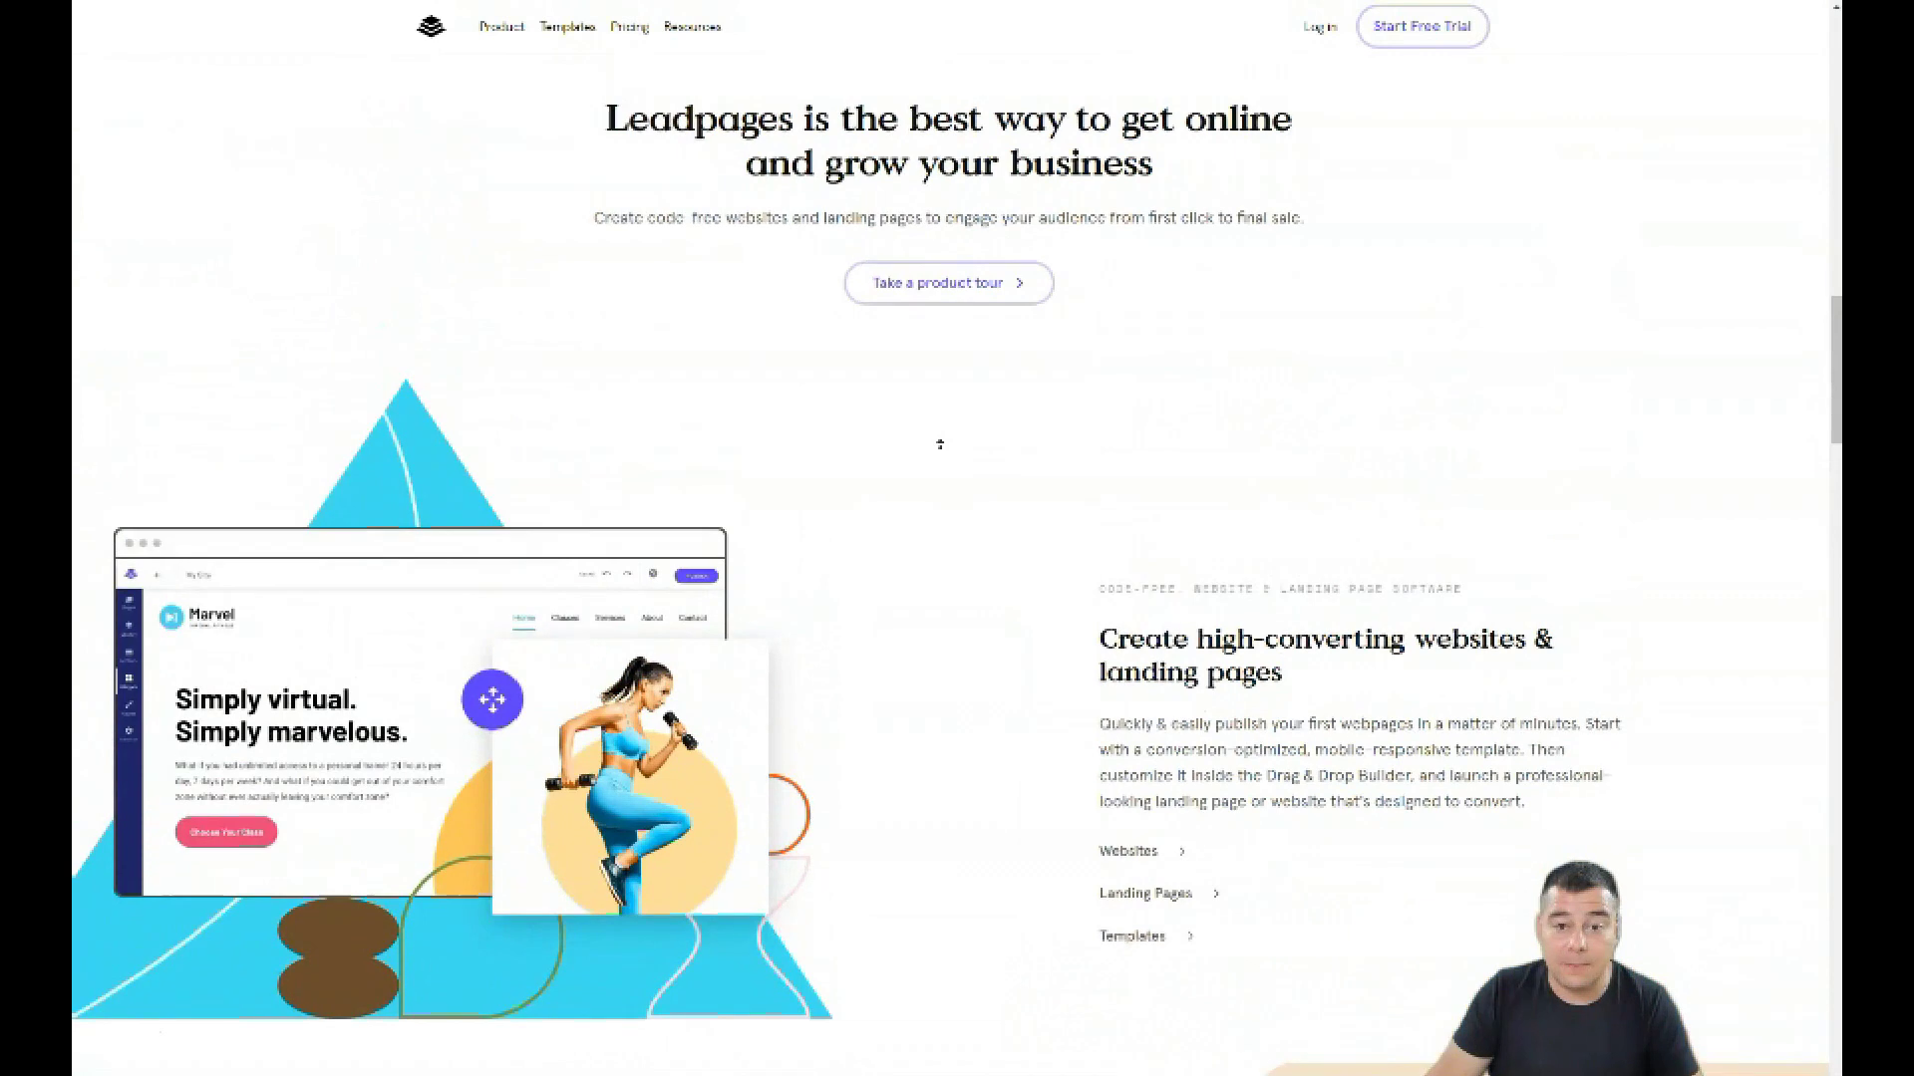
scroll(939, 446, "up", 7)
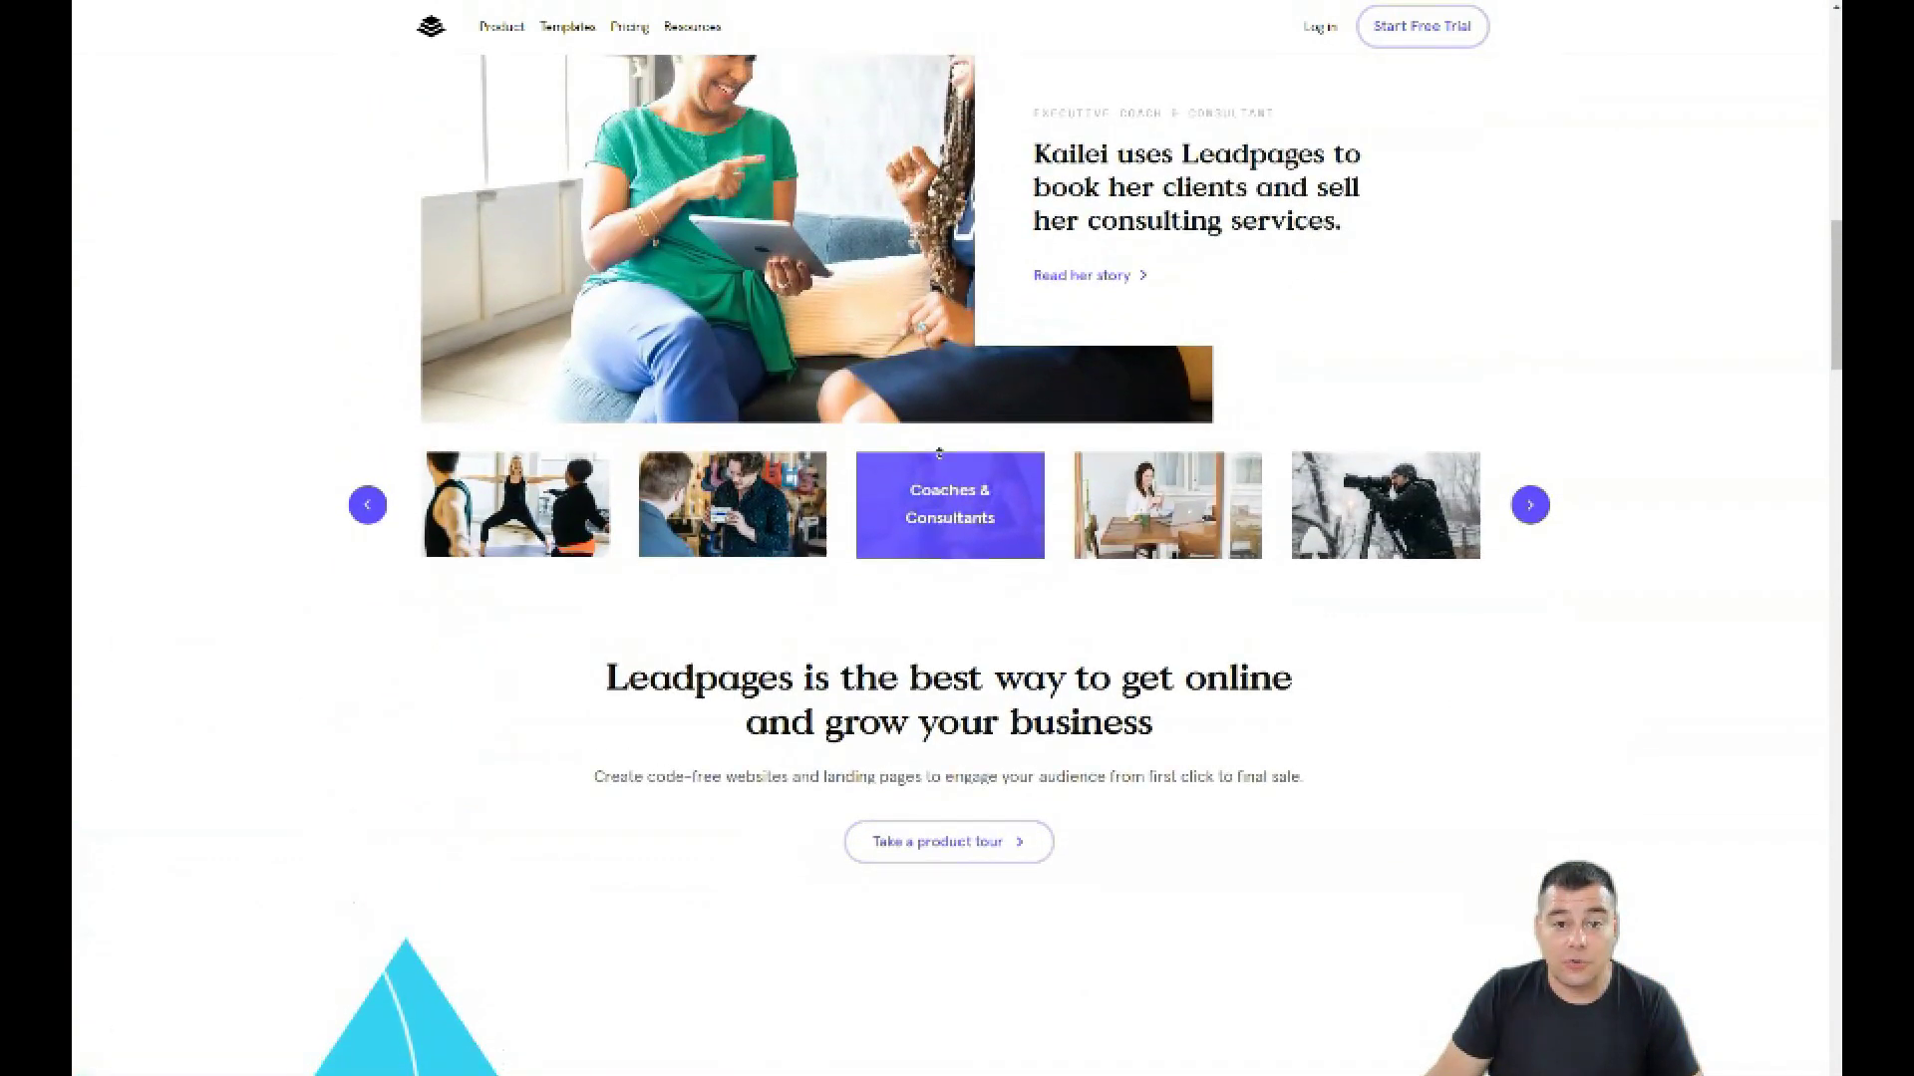
scroll(937, 438, "up", 6)
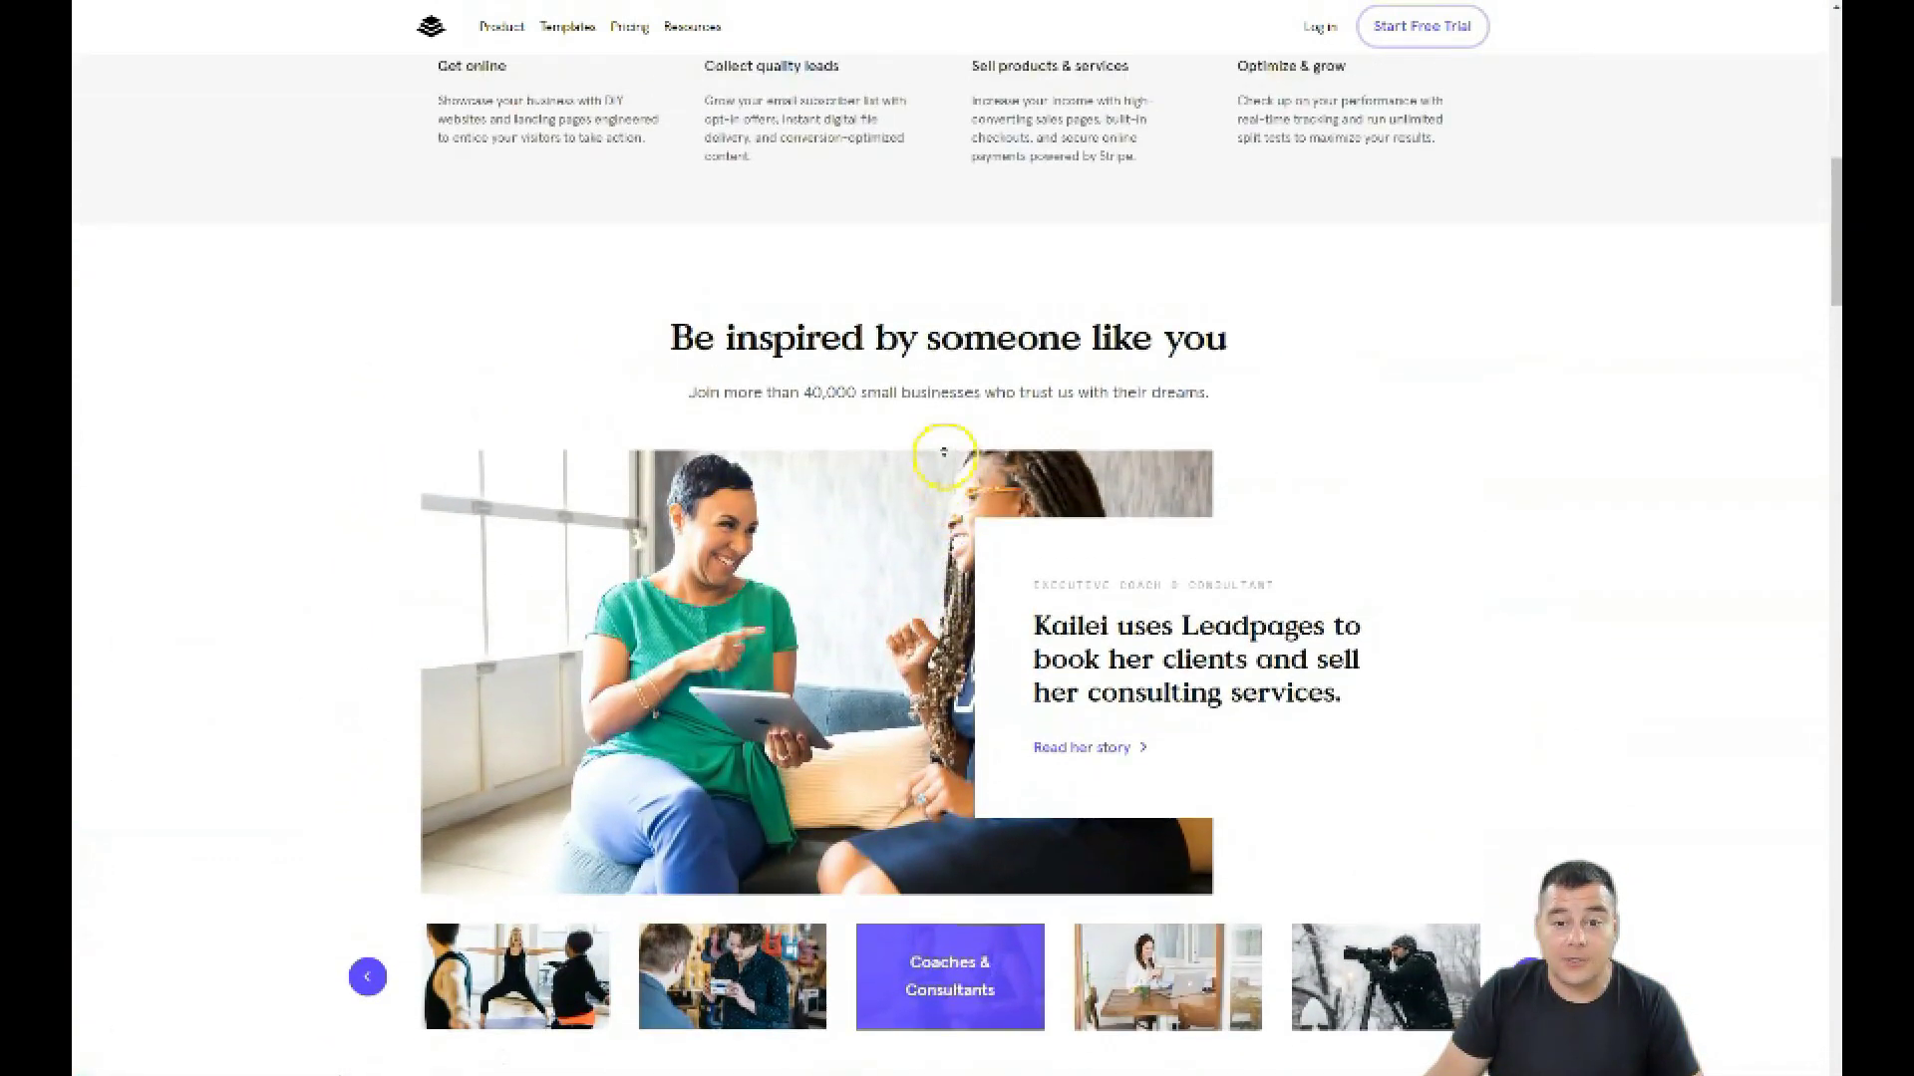
scroll(936, 438, "up", 2)
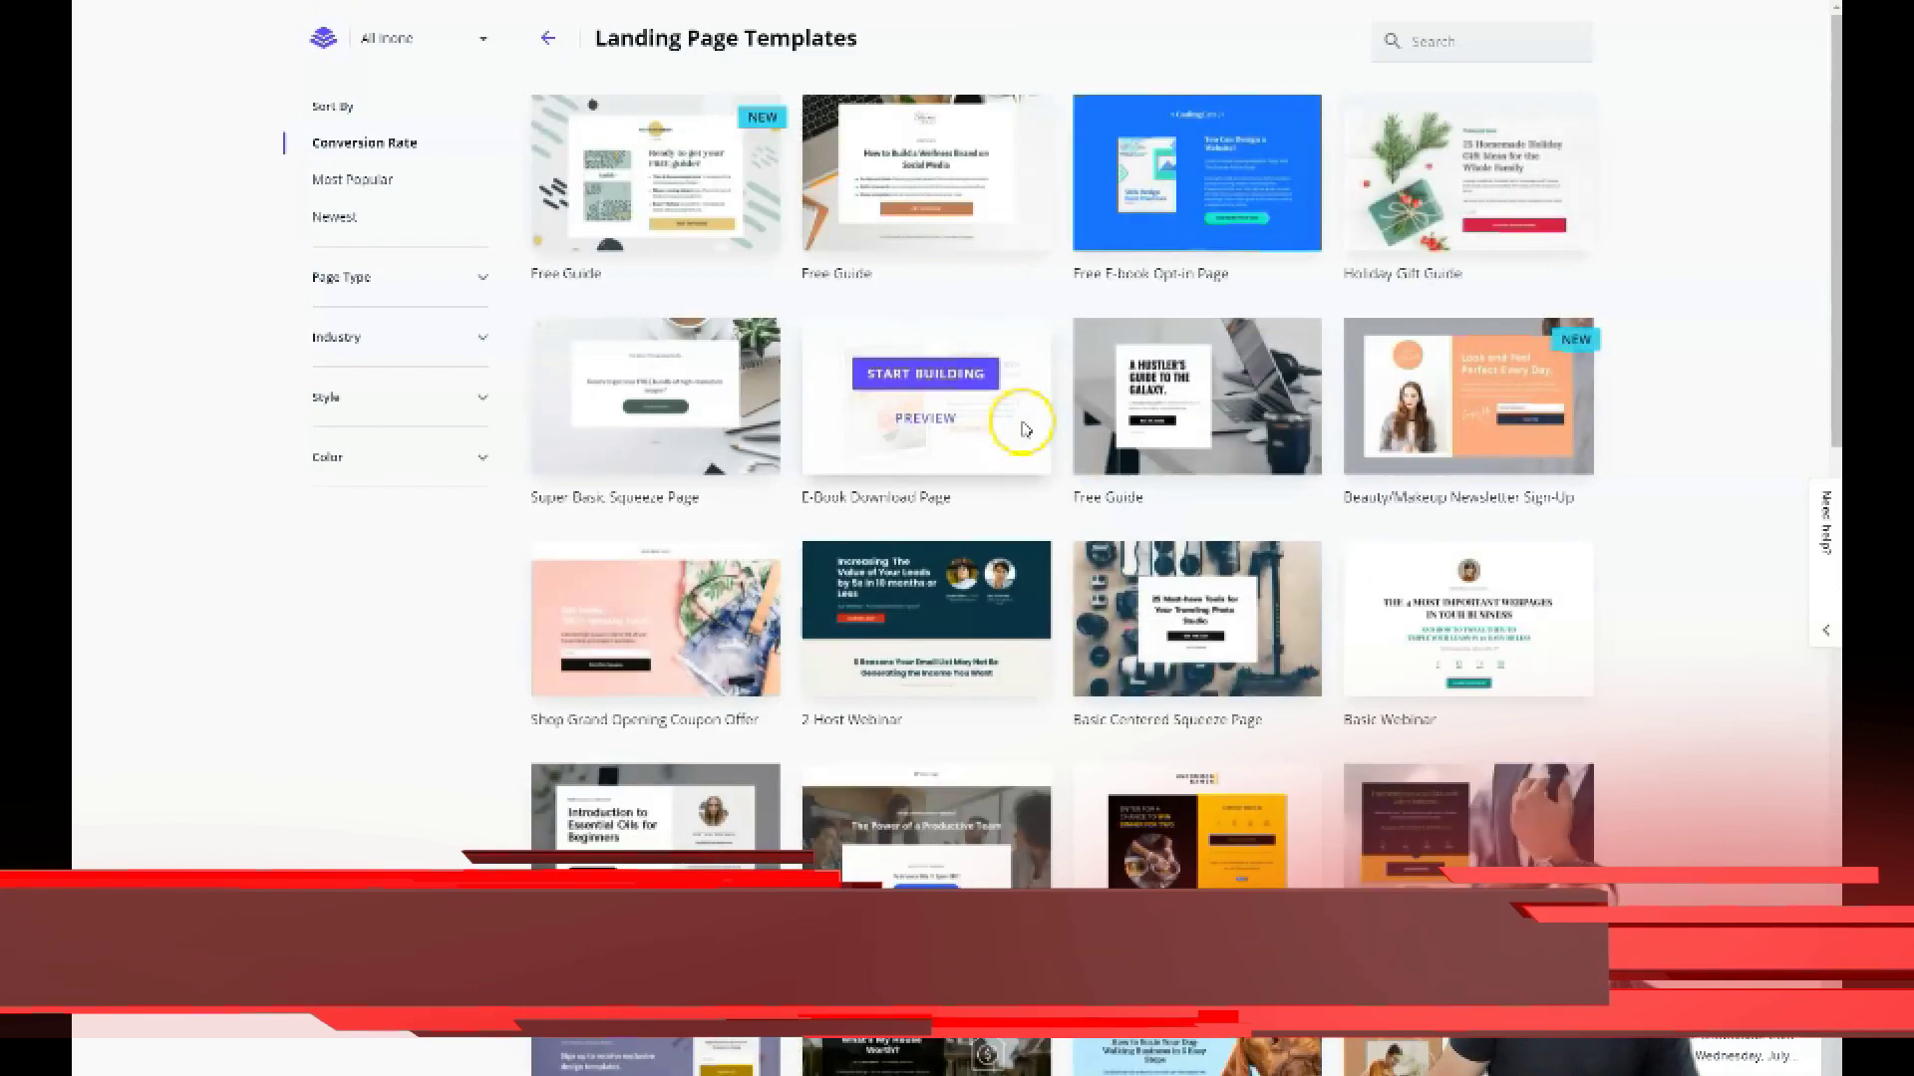
scroll(1140, 542, "down", 9)
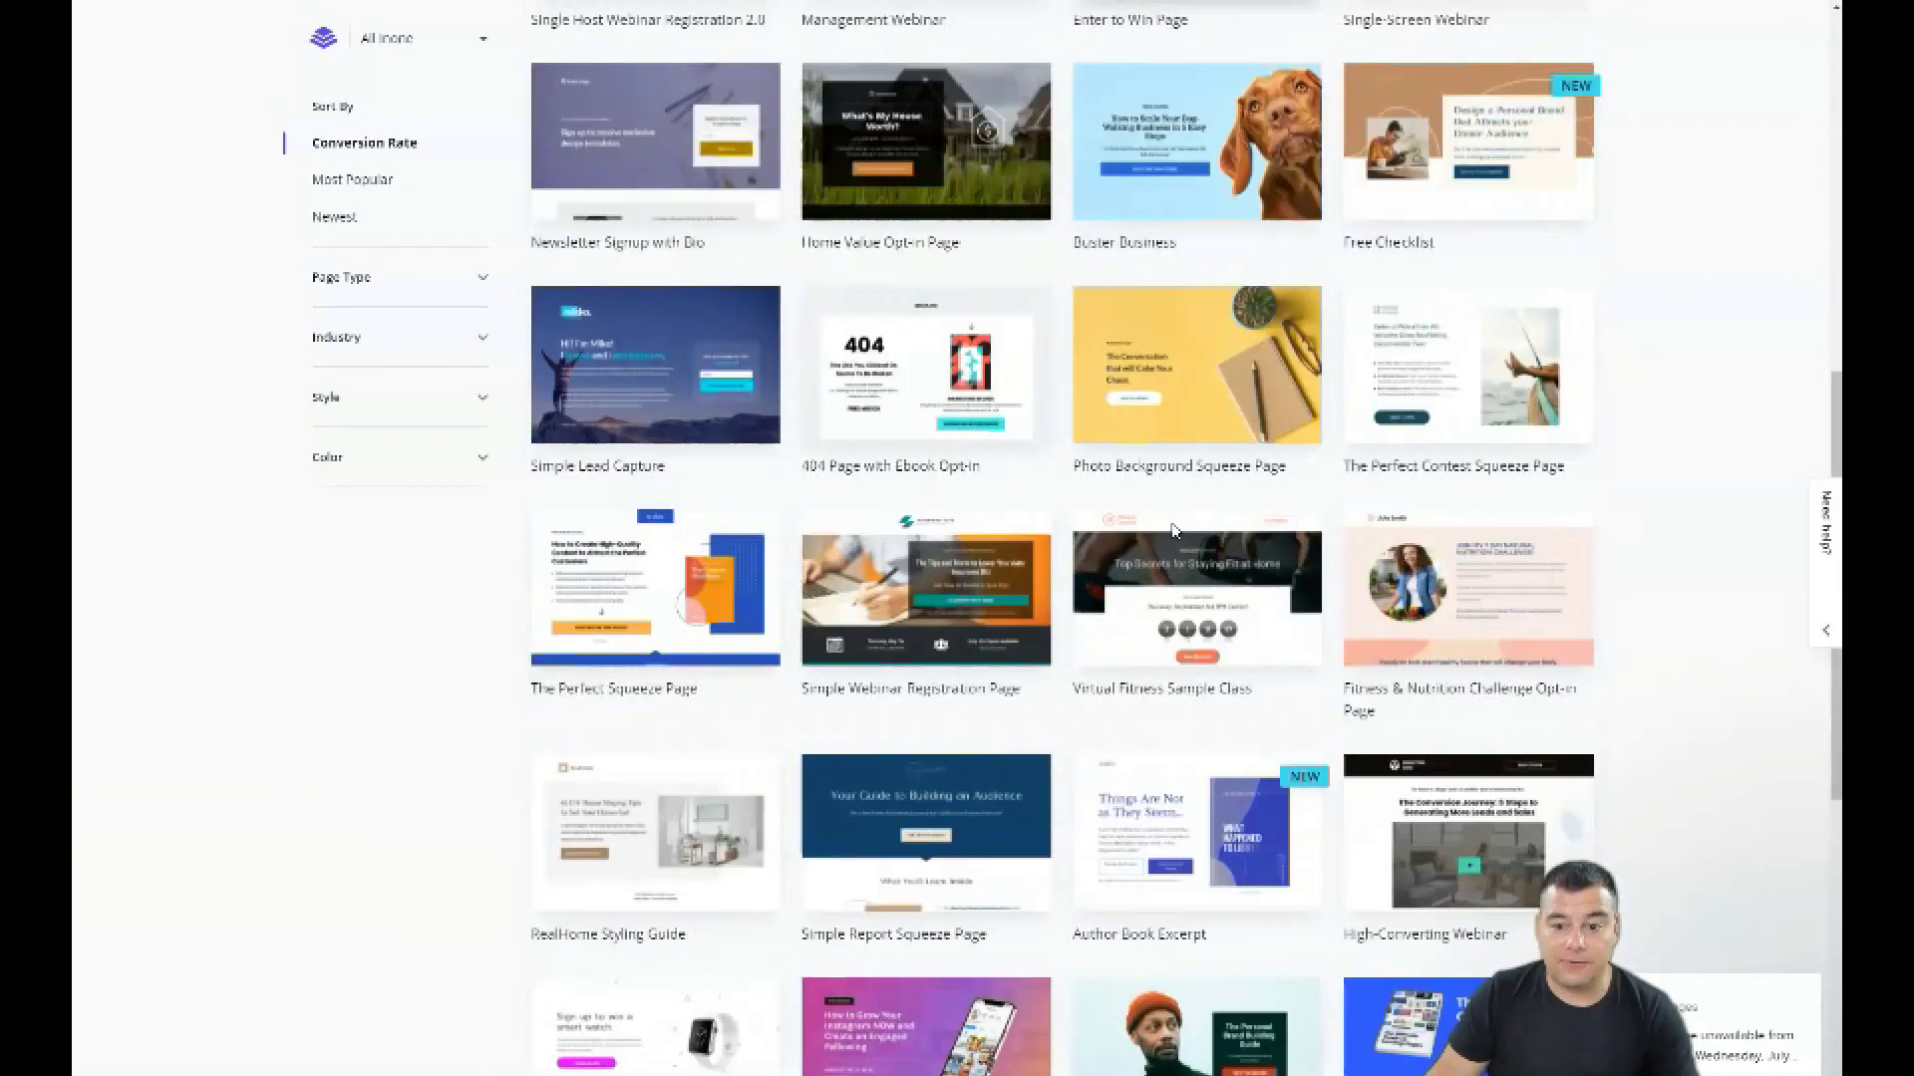
left_click(1204, 426)
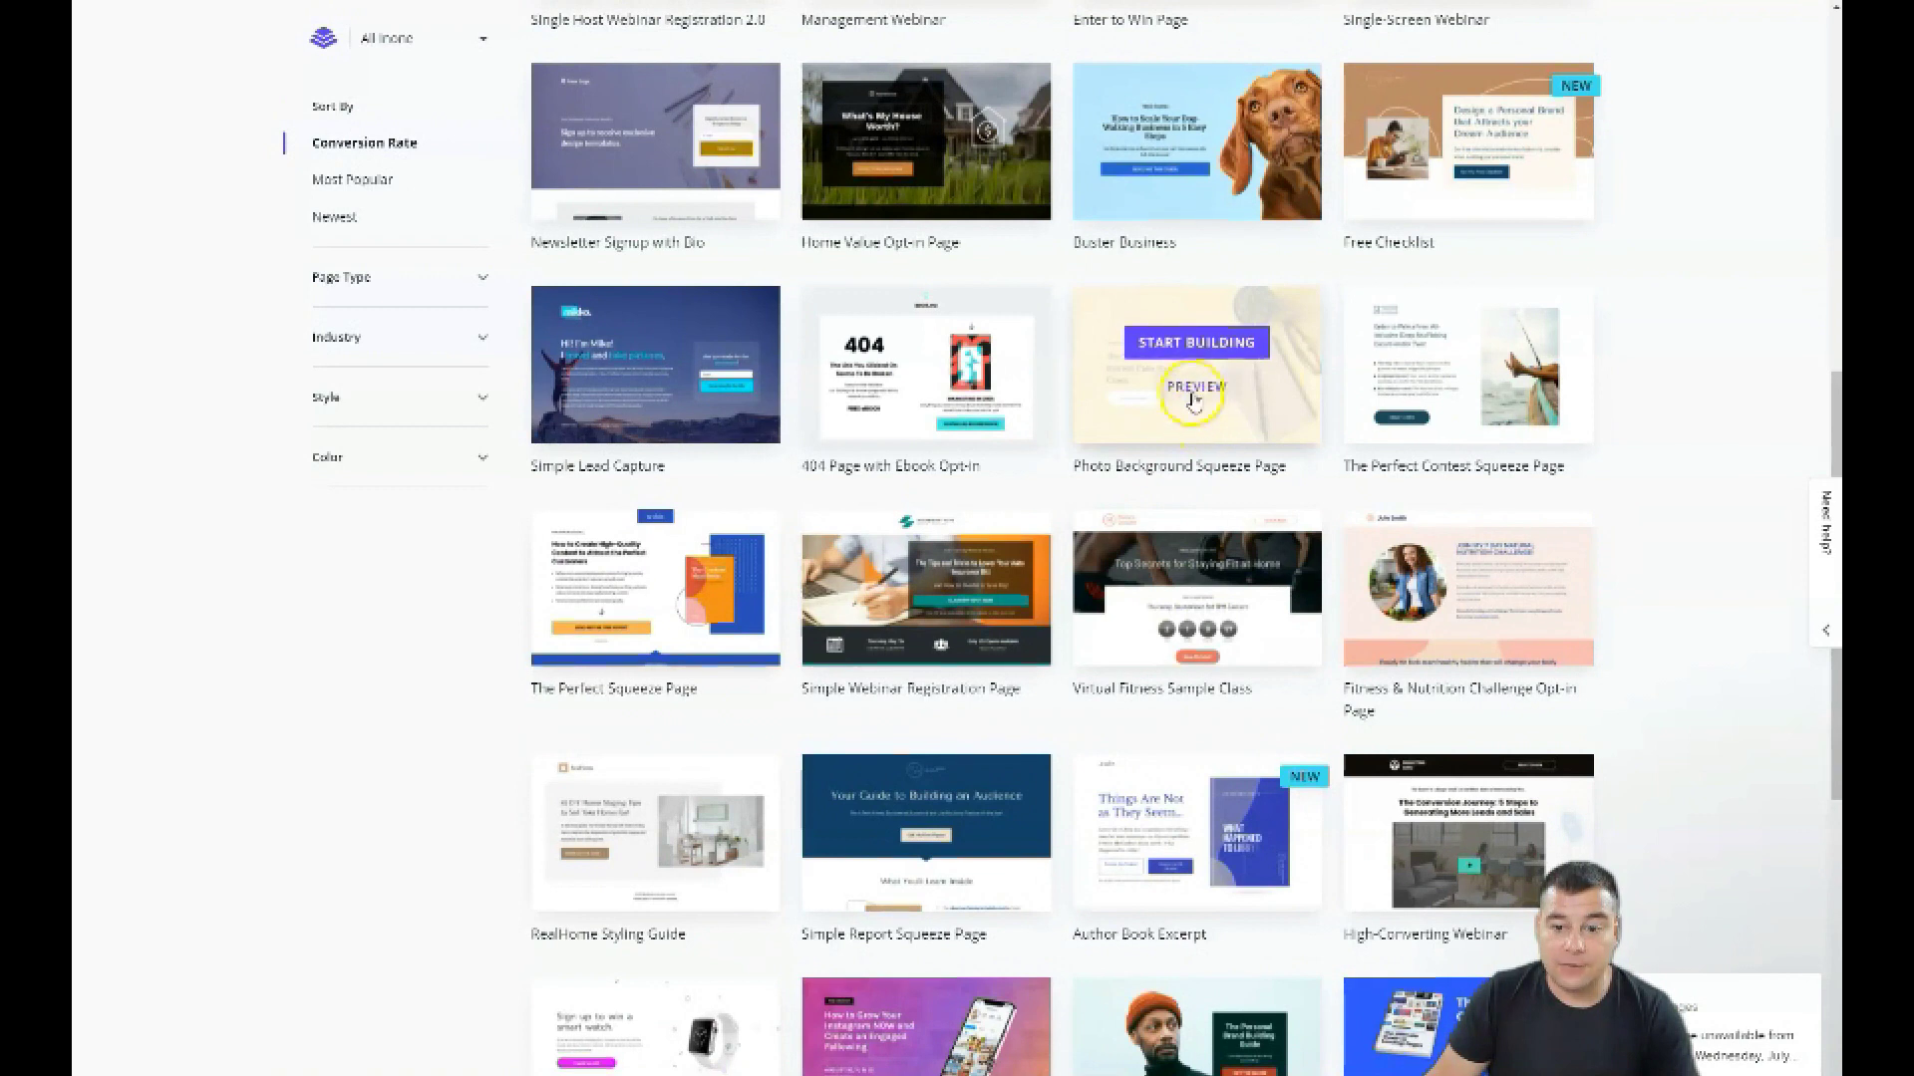
Preview the Photo Background Squeeze Page template, then return to the gallery
left_click(1195, 390)
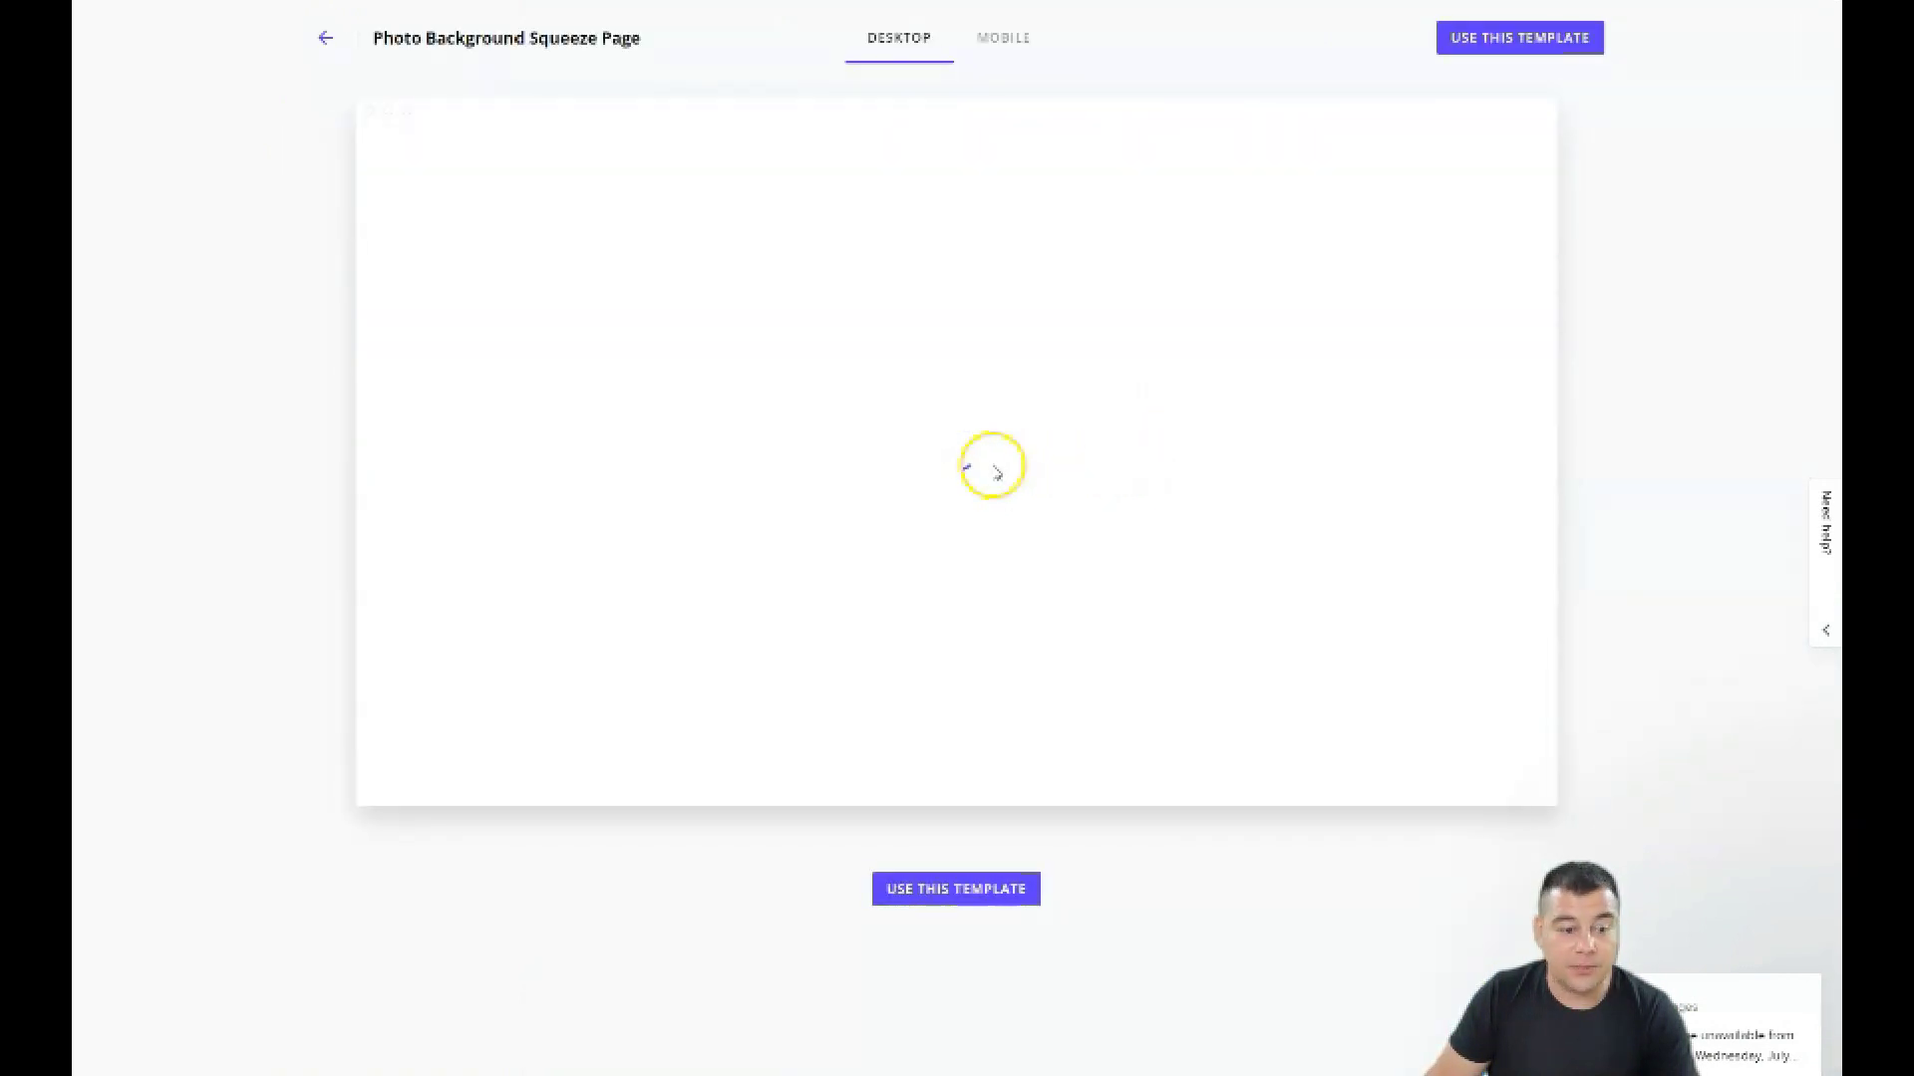
scroll(940, 441, "down", 2)
scroll(938, 443, "up", 1)
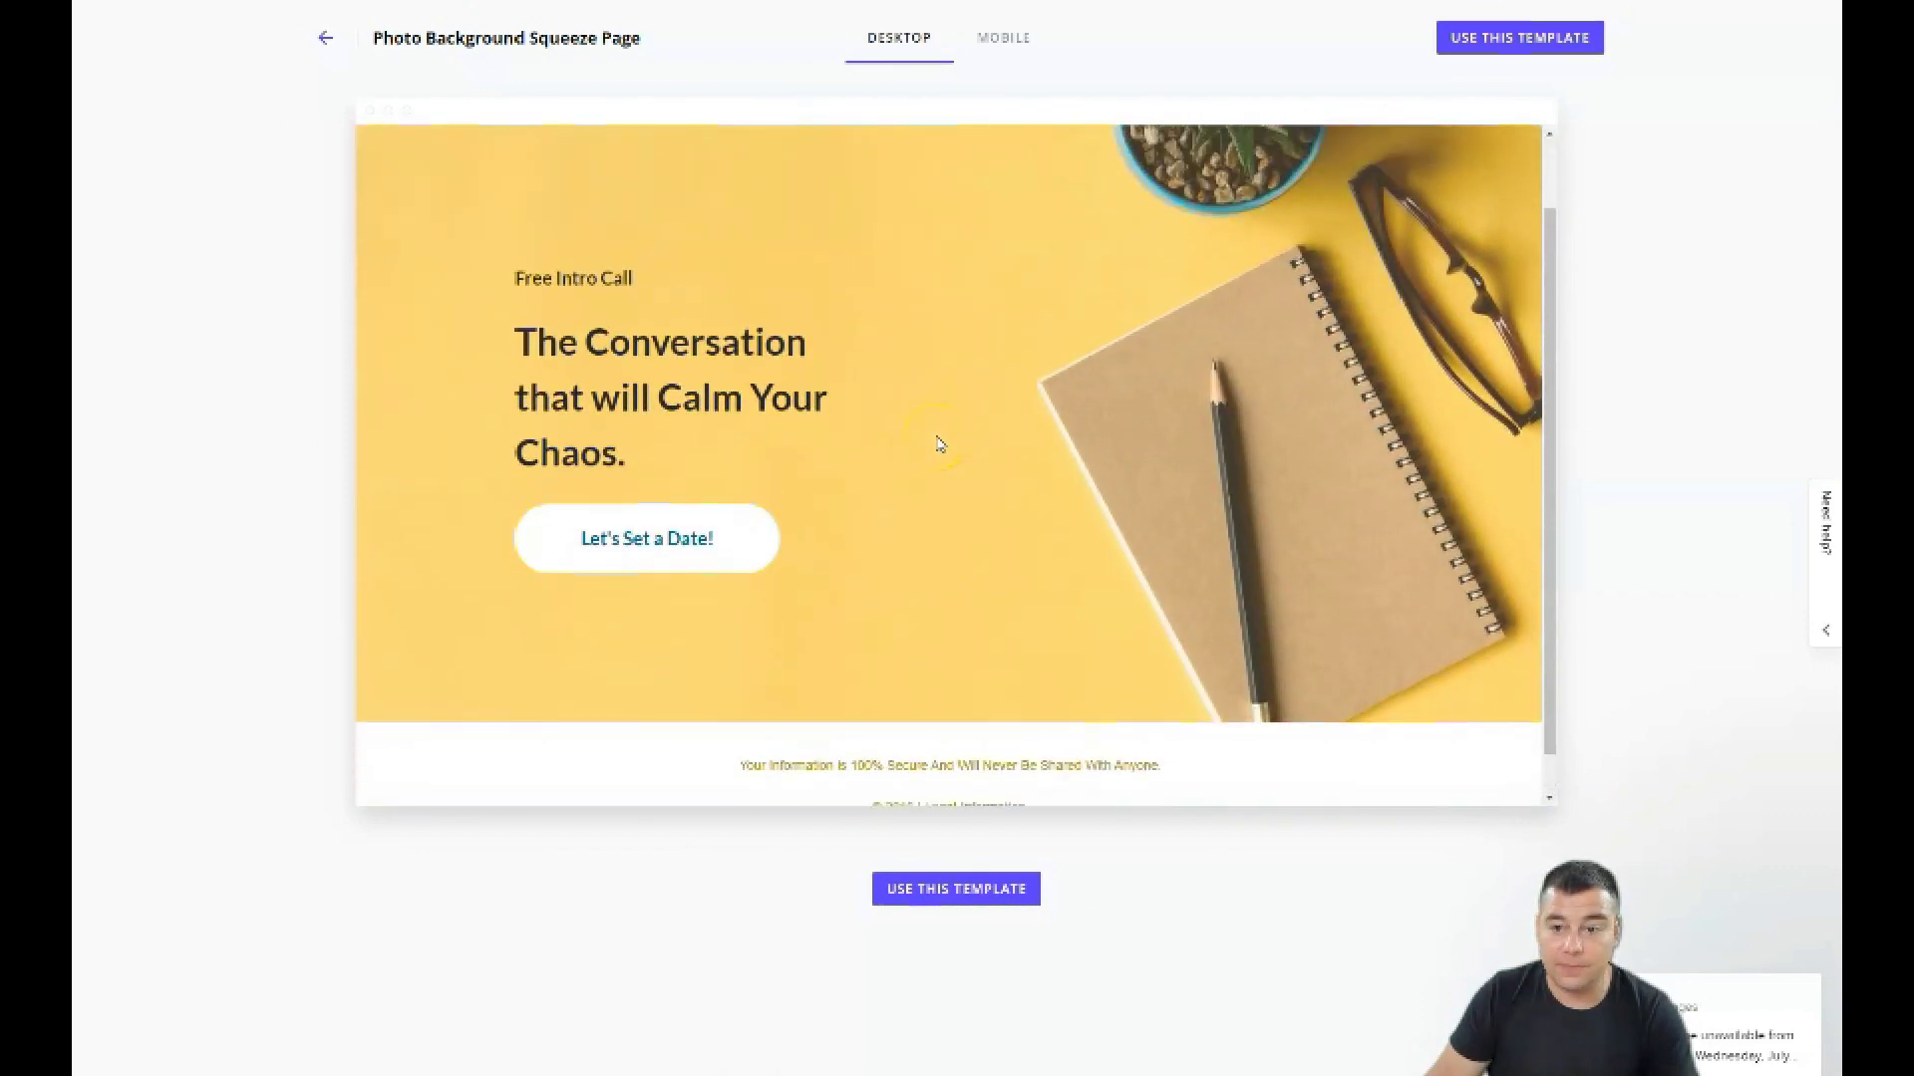
scroll(940, 444, "up", 1)
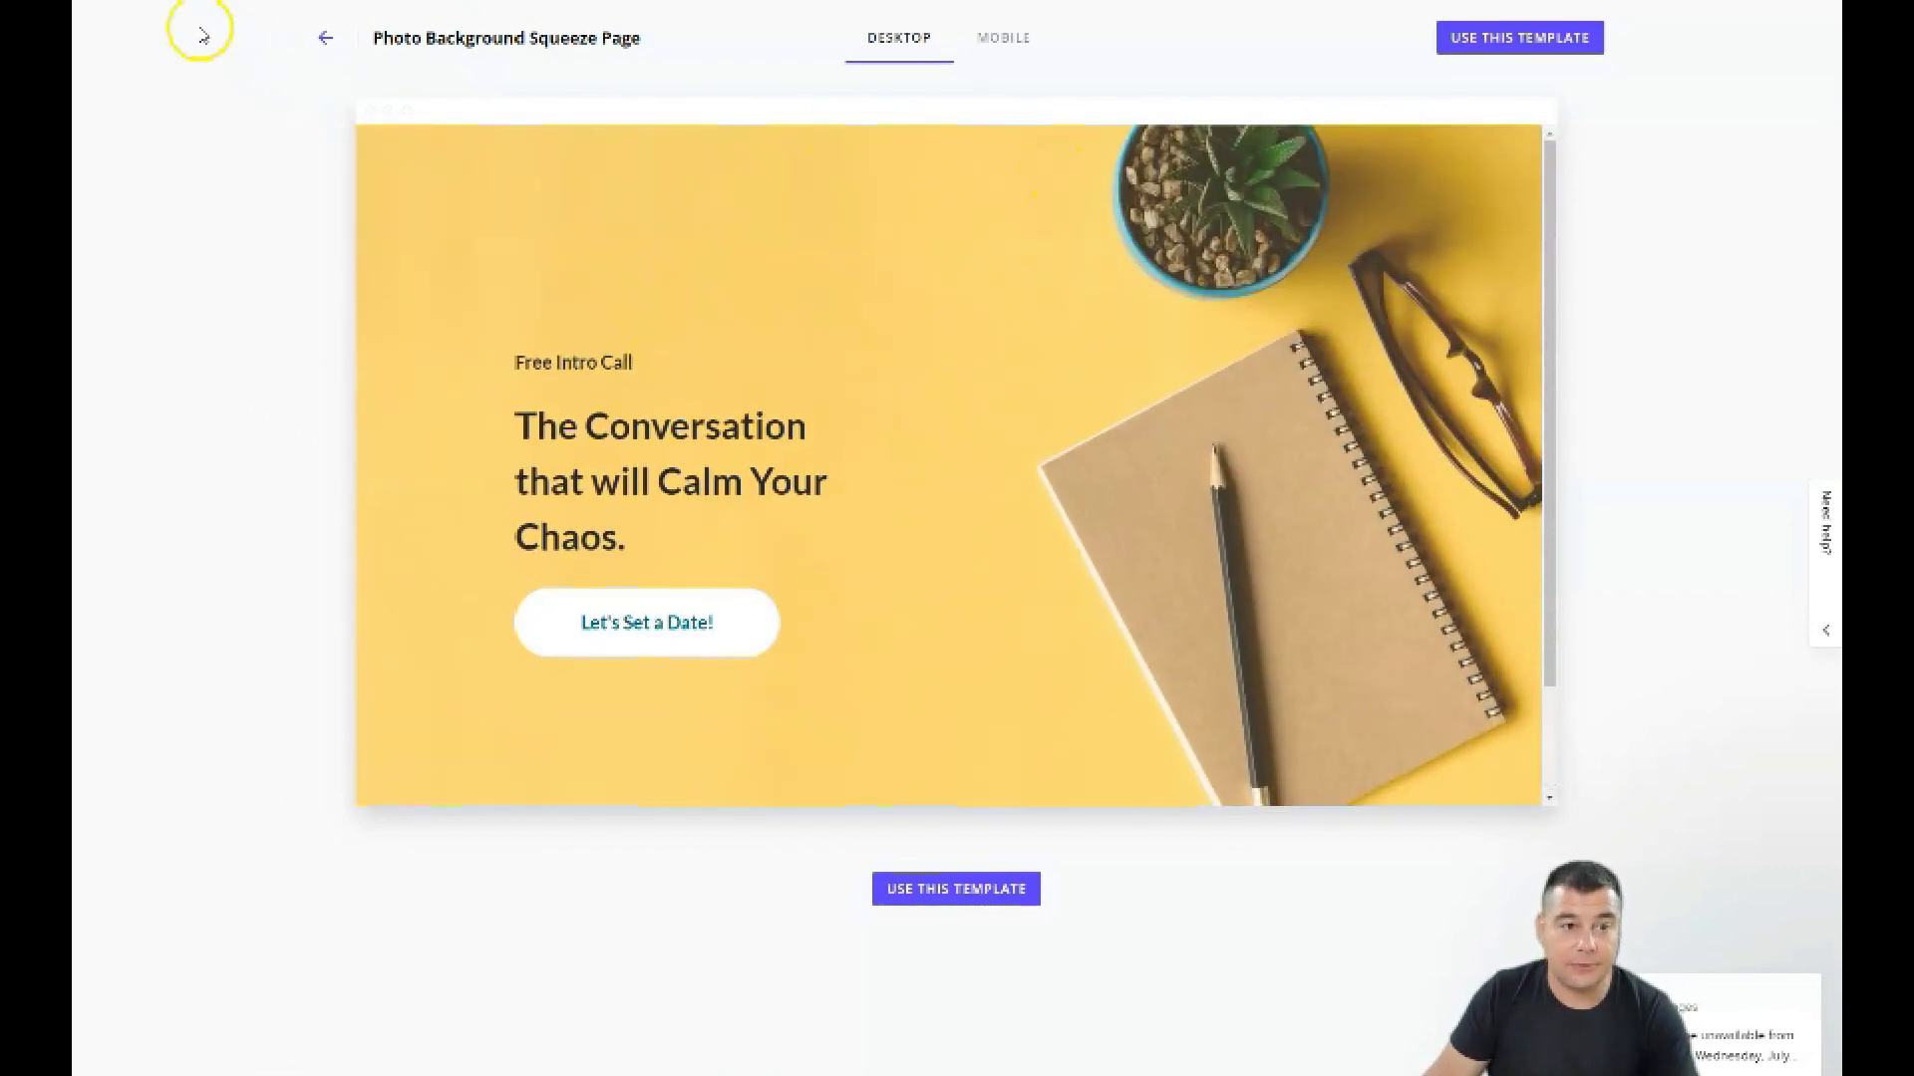
key("alt+Left")
Preview the Black Friday Deal Opt-in template
scroll(1096, 468, "down", 4)
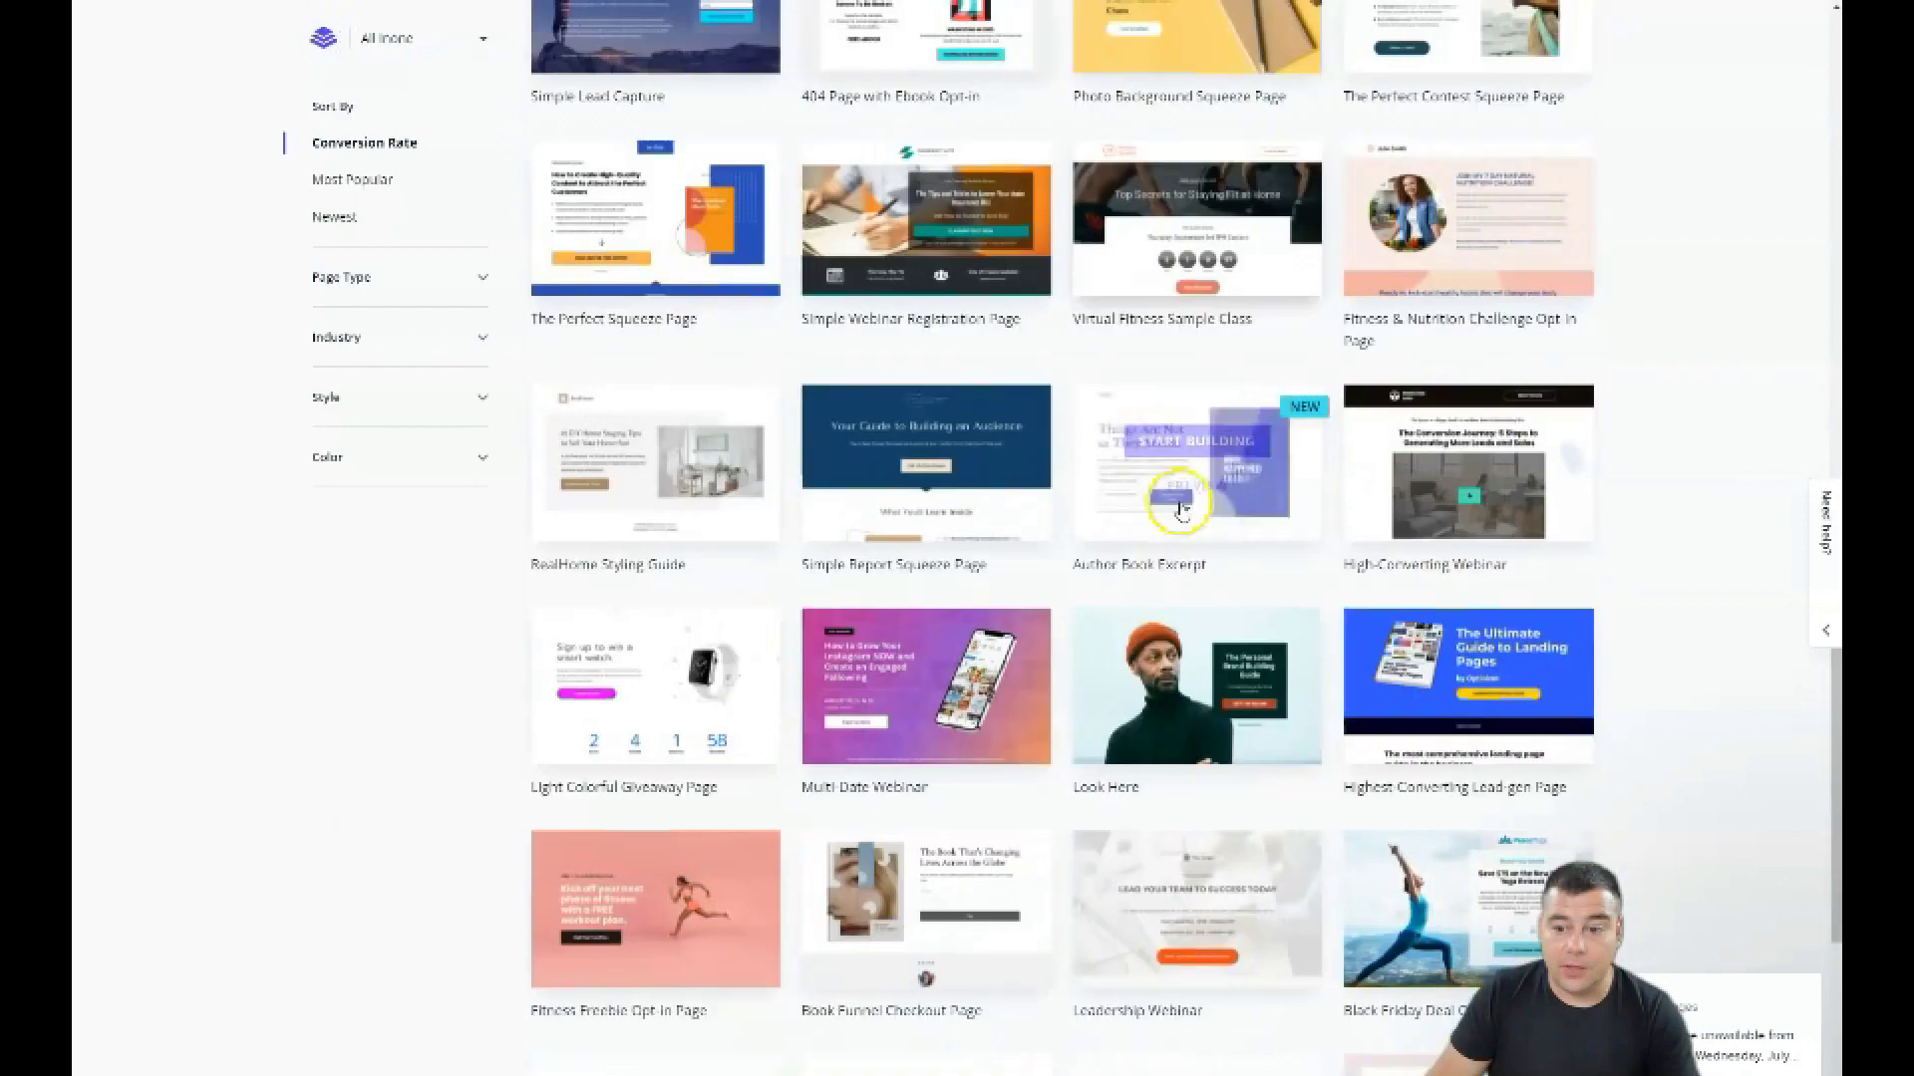
scroll(1183, 483, "down", 3)
mouse_move(1408, 621)
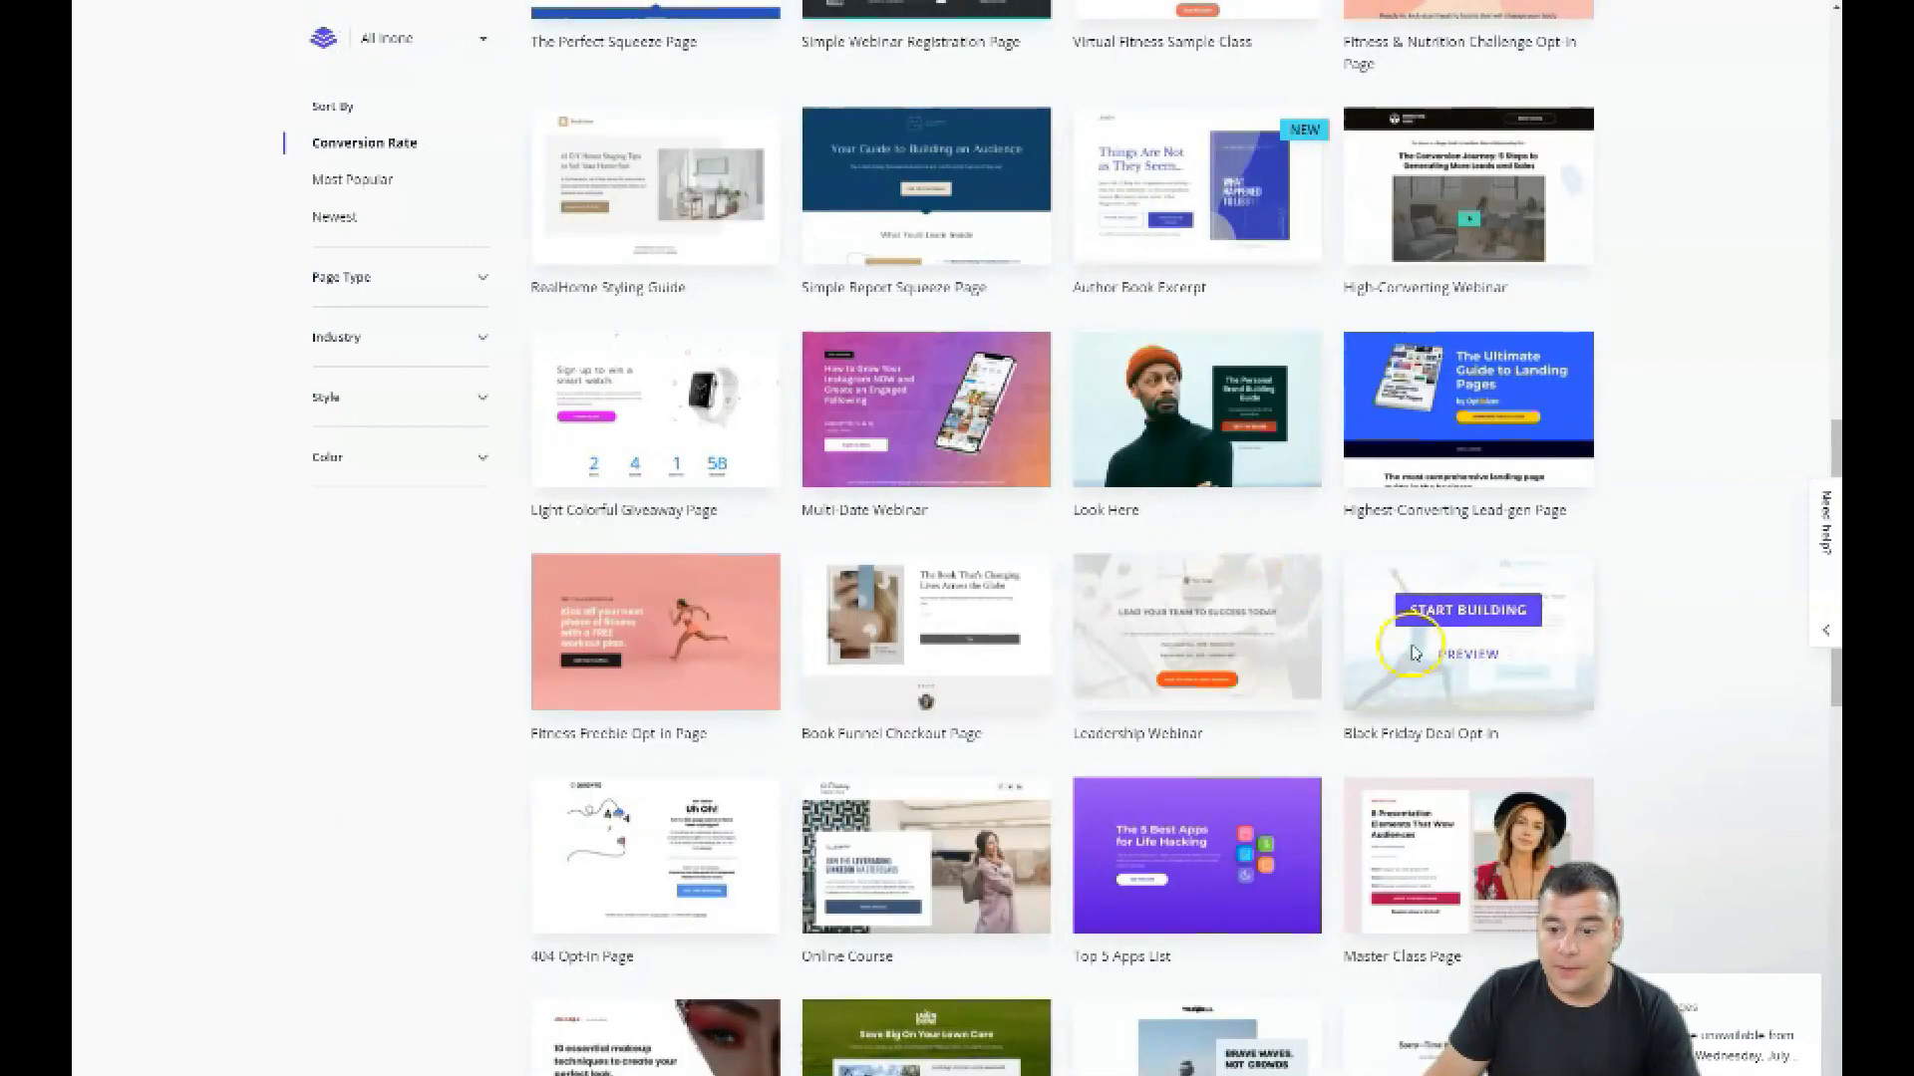
left_click(1450, 659)
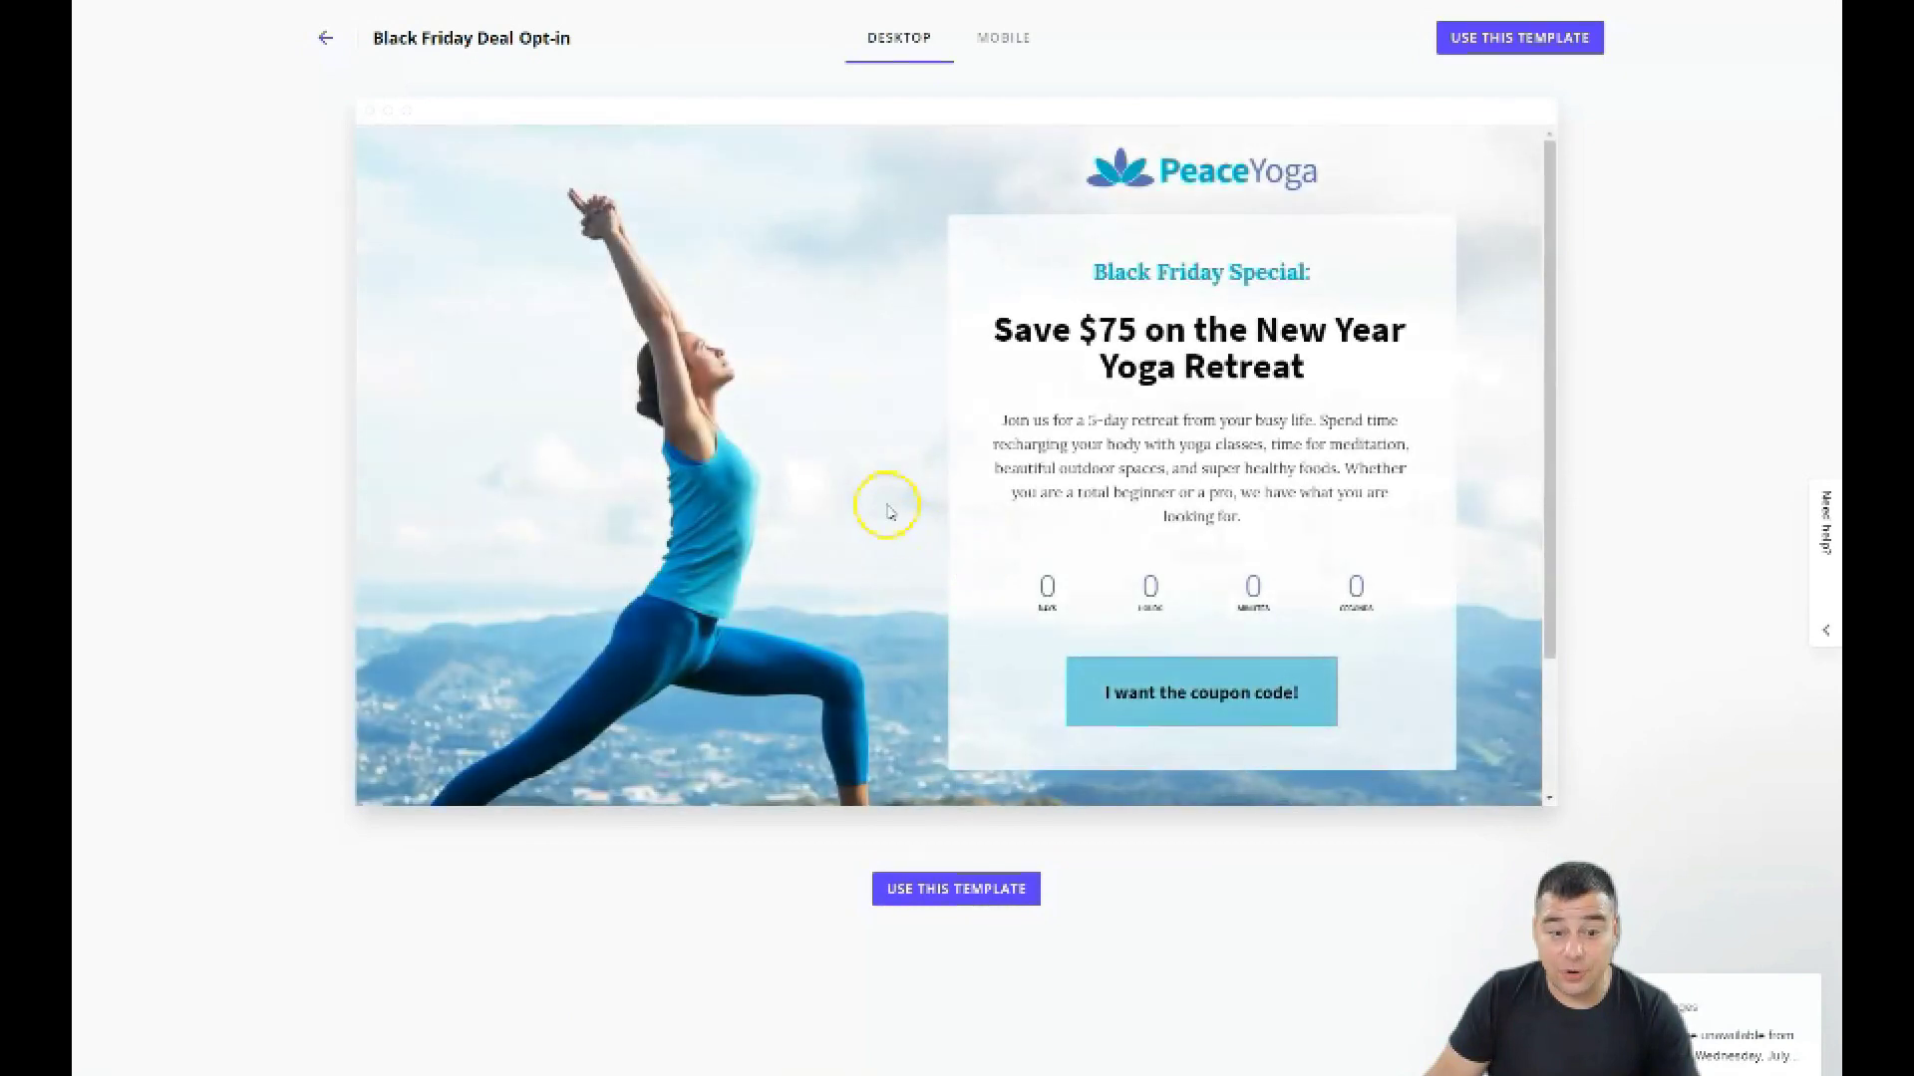
scroll(887, 508, "down", 2)
scroll(890, 512, "up", 2)
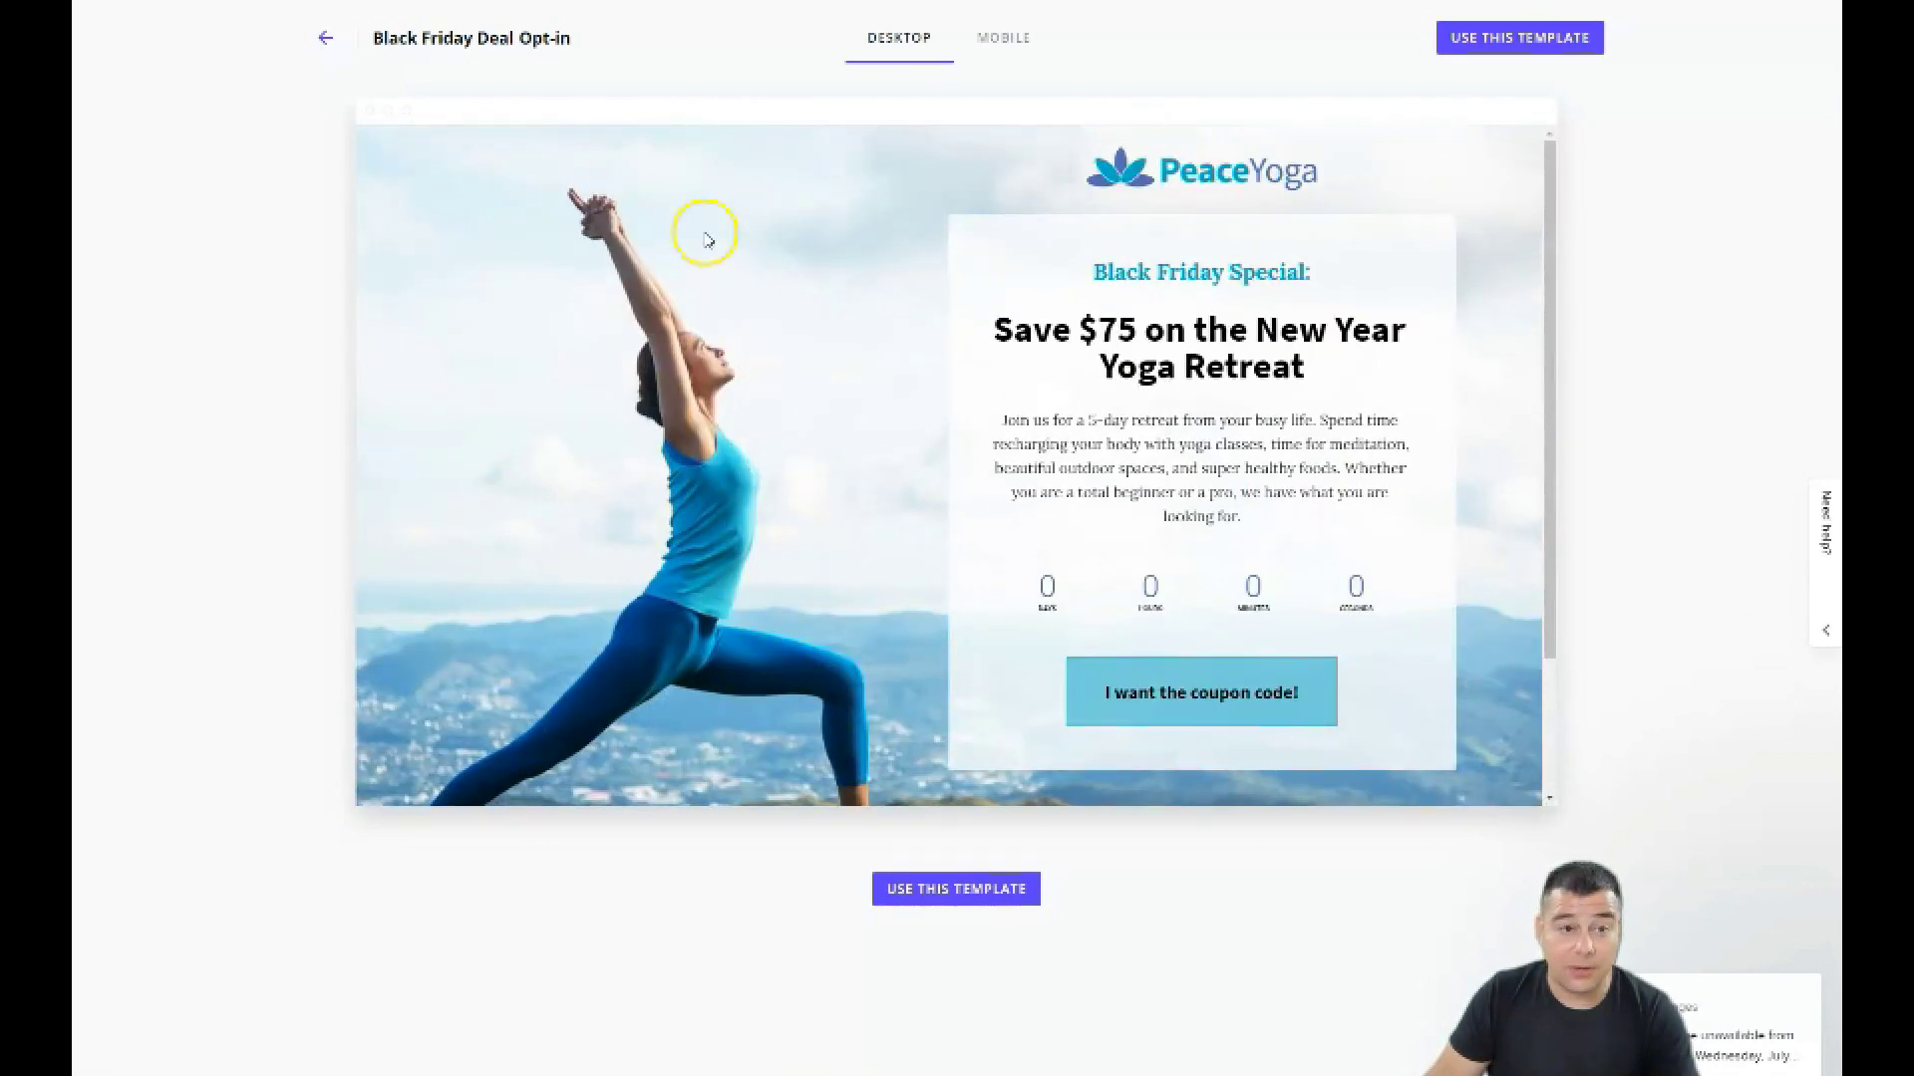
Back in the gallery, filter the templates by the Health & Wellness industry
left_click(331, 45)
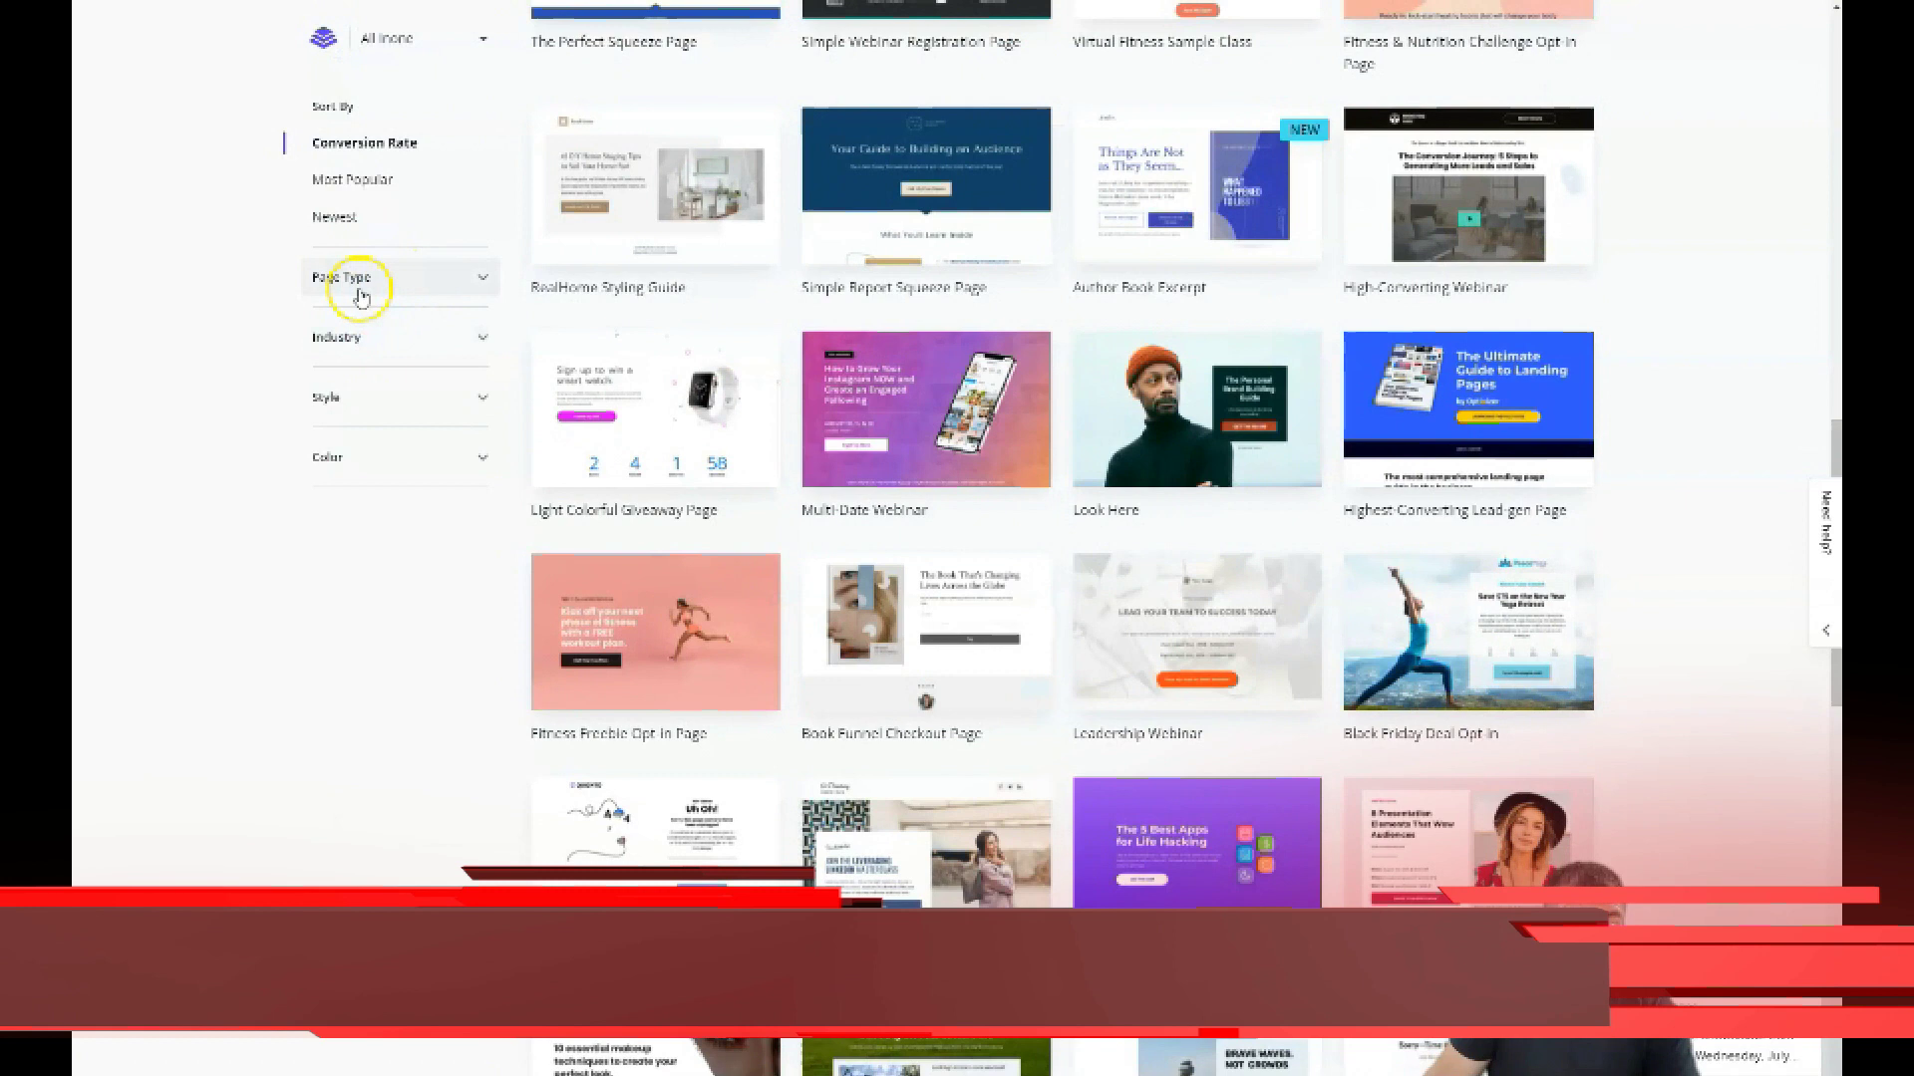
left_click(487, 278)
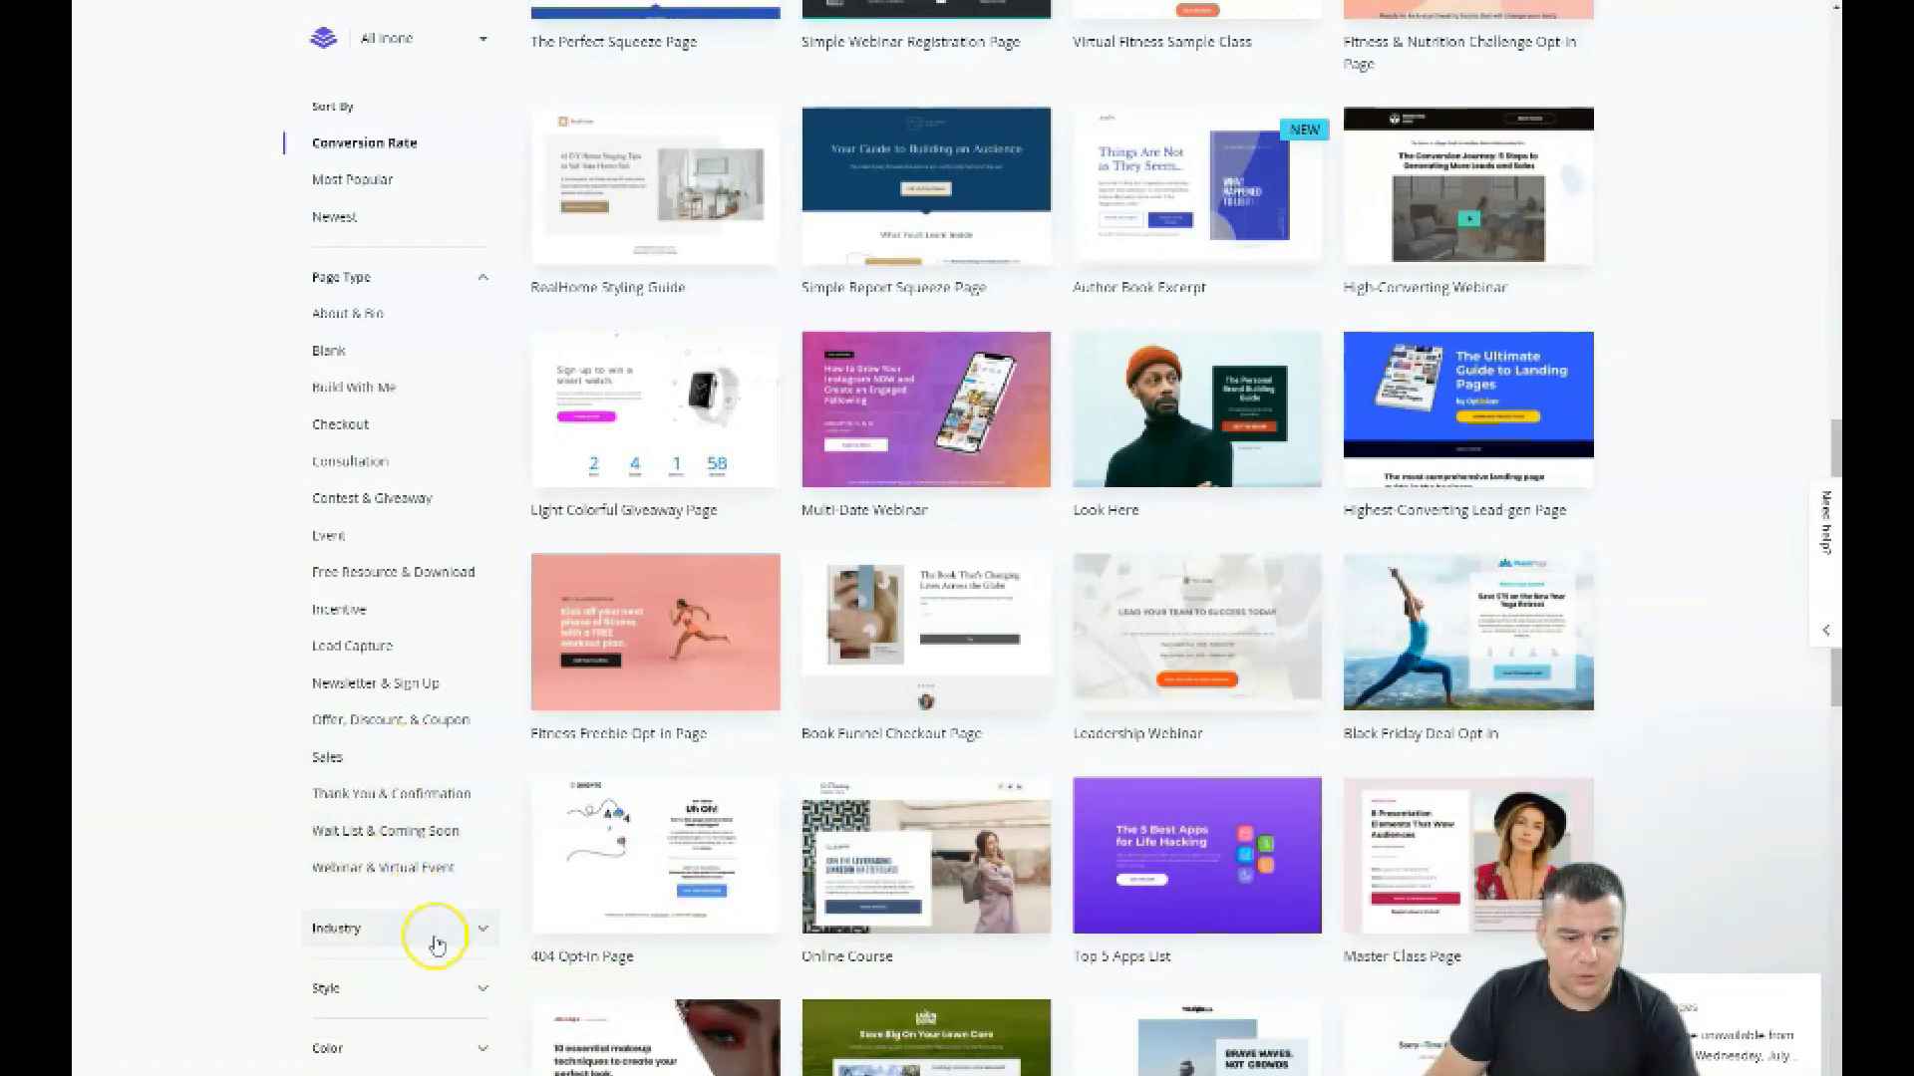
left_click(483, 281)
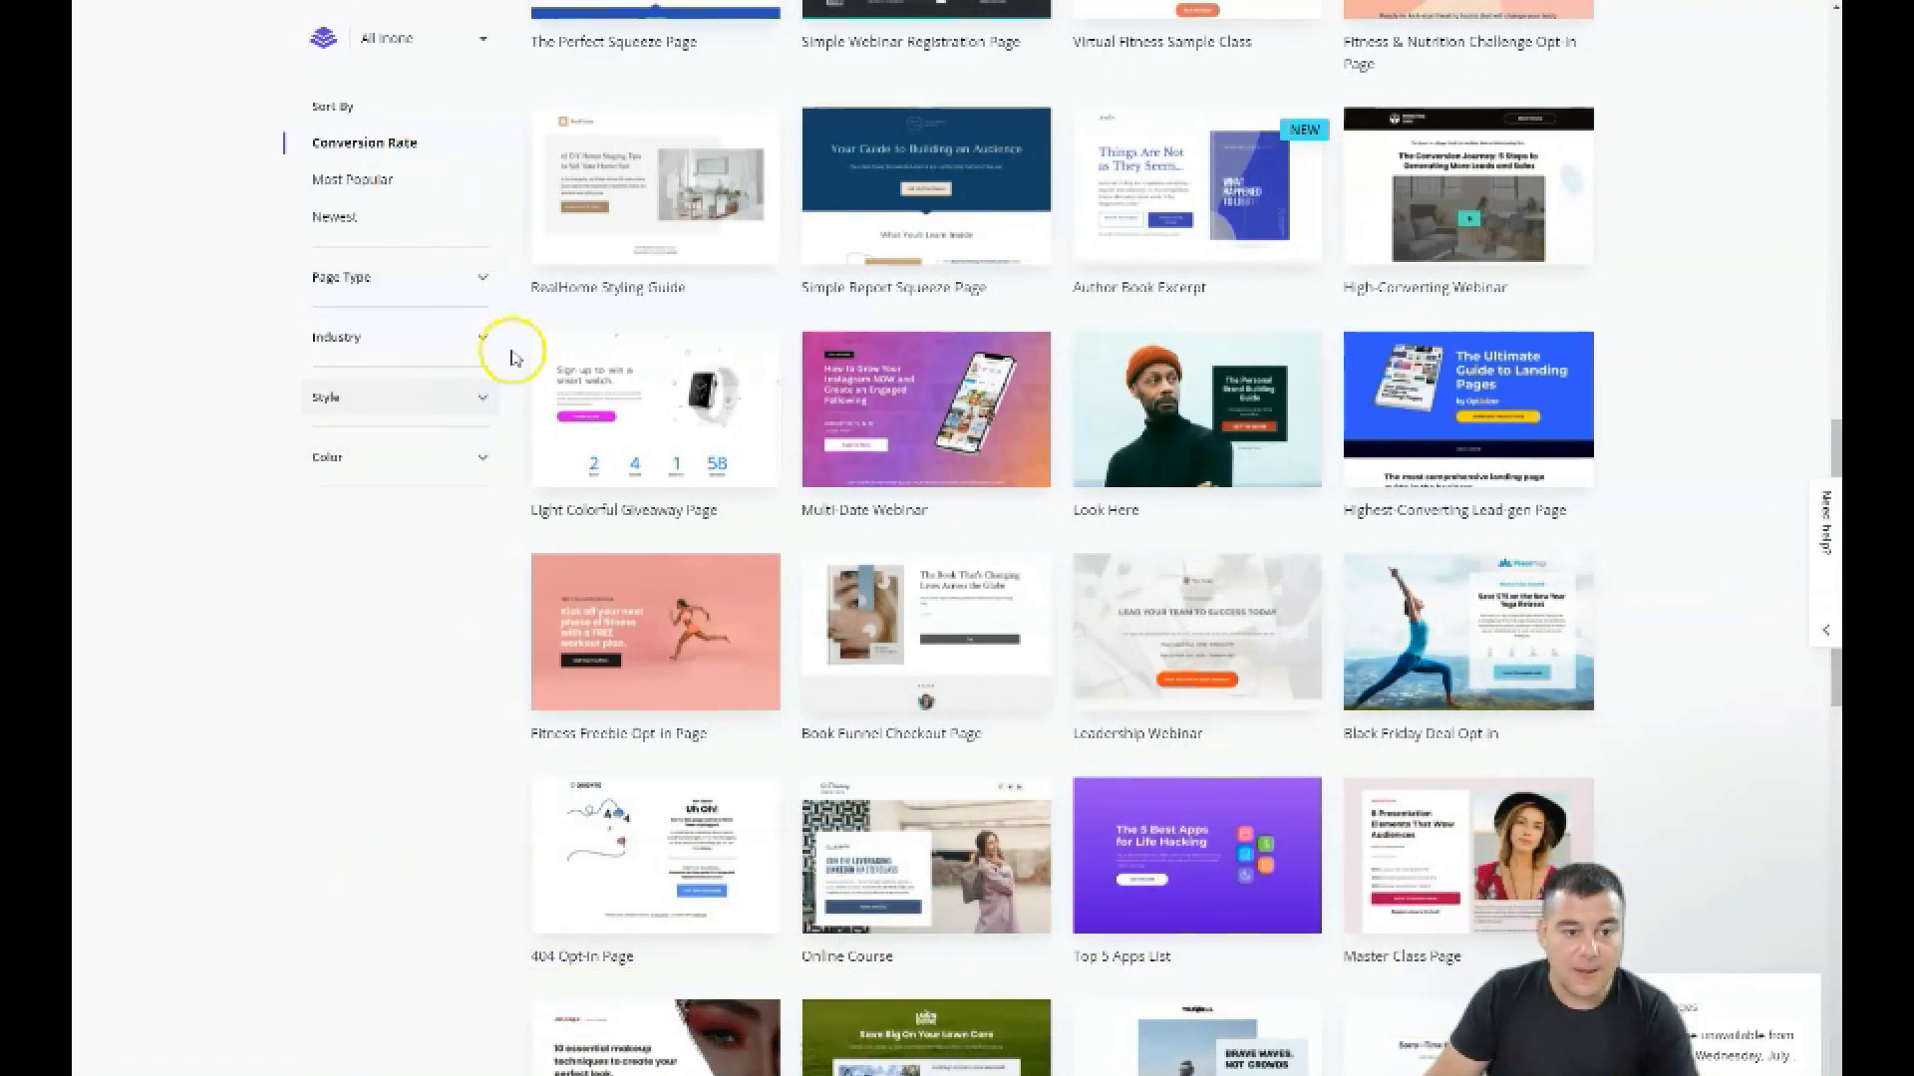
left_click(480, 341)
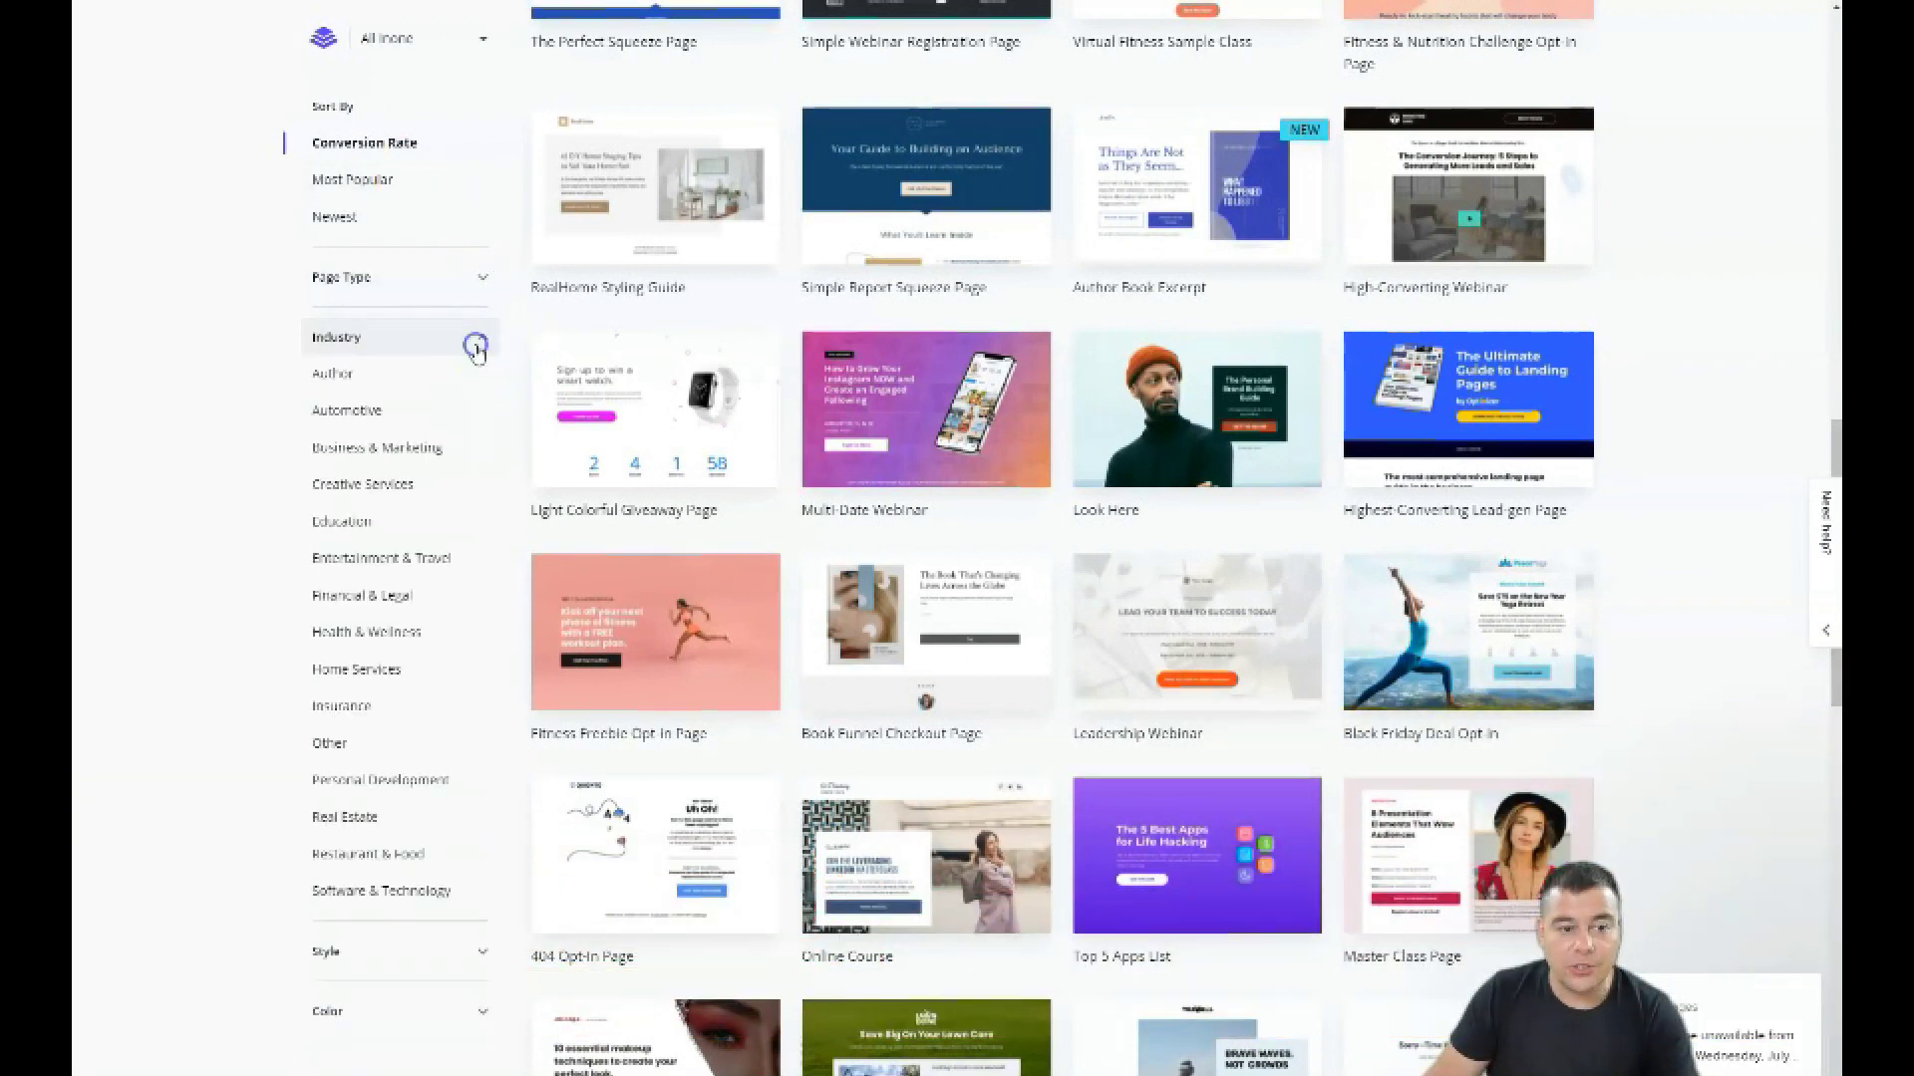
left_click(362, 634)
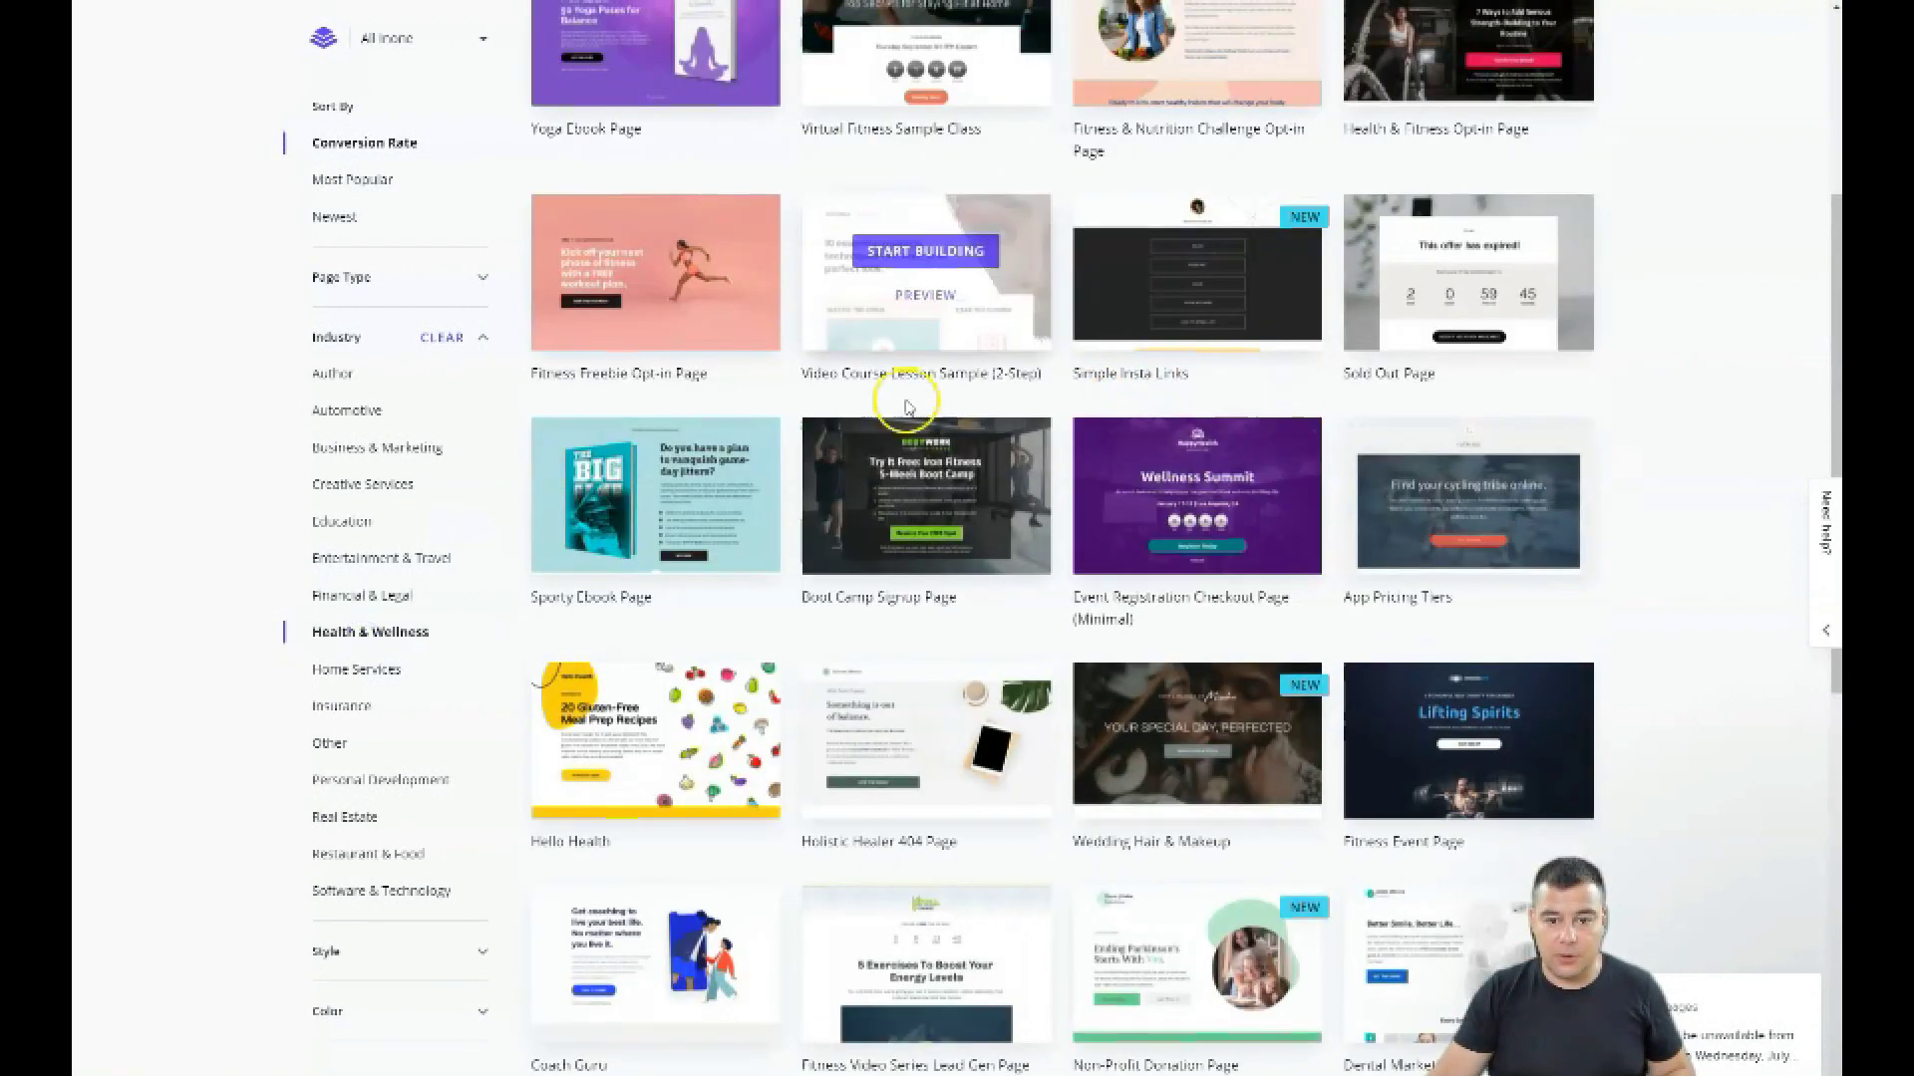
Start building from the Photo Background Squeeze Page template
scroll(1148, 373, "up", 4)
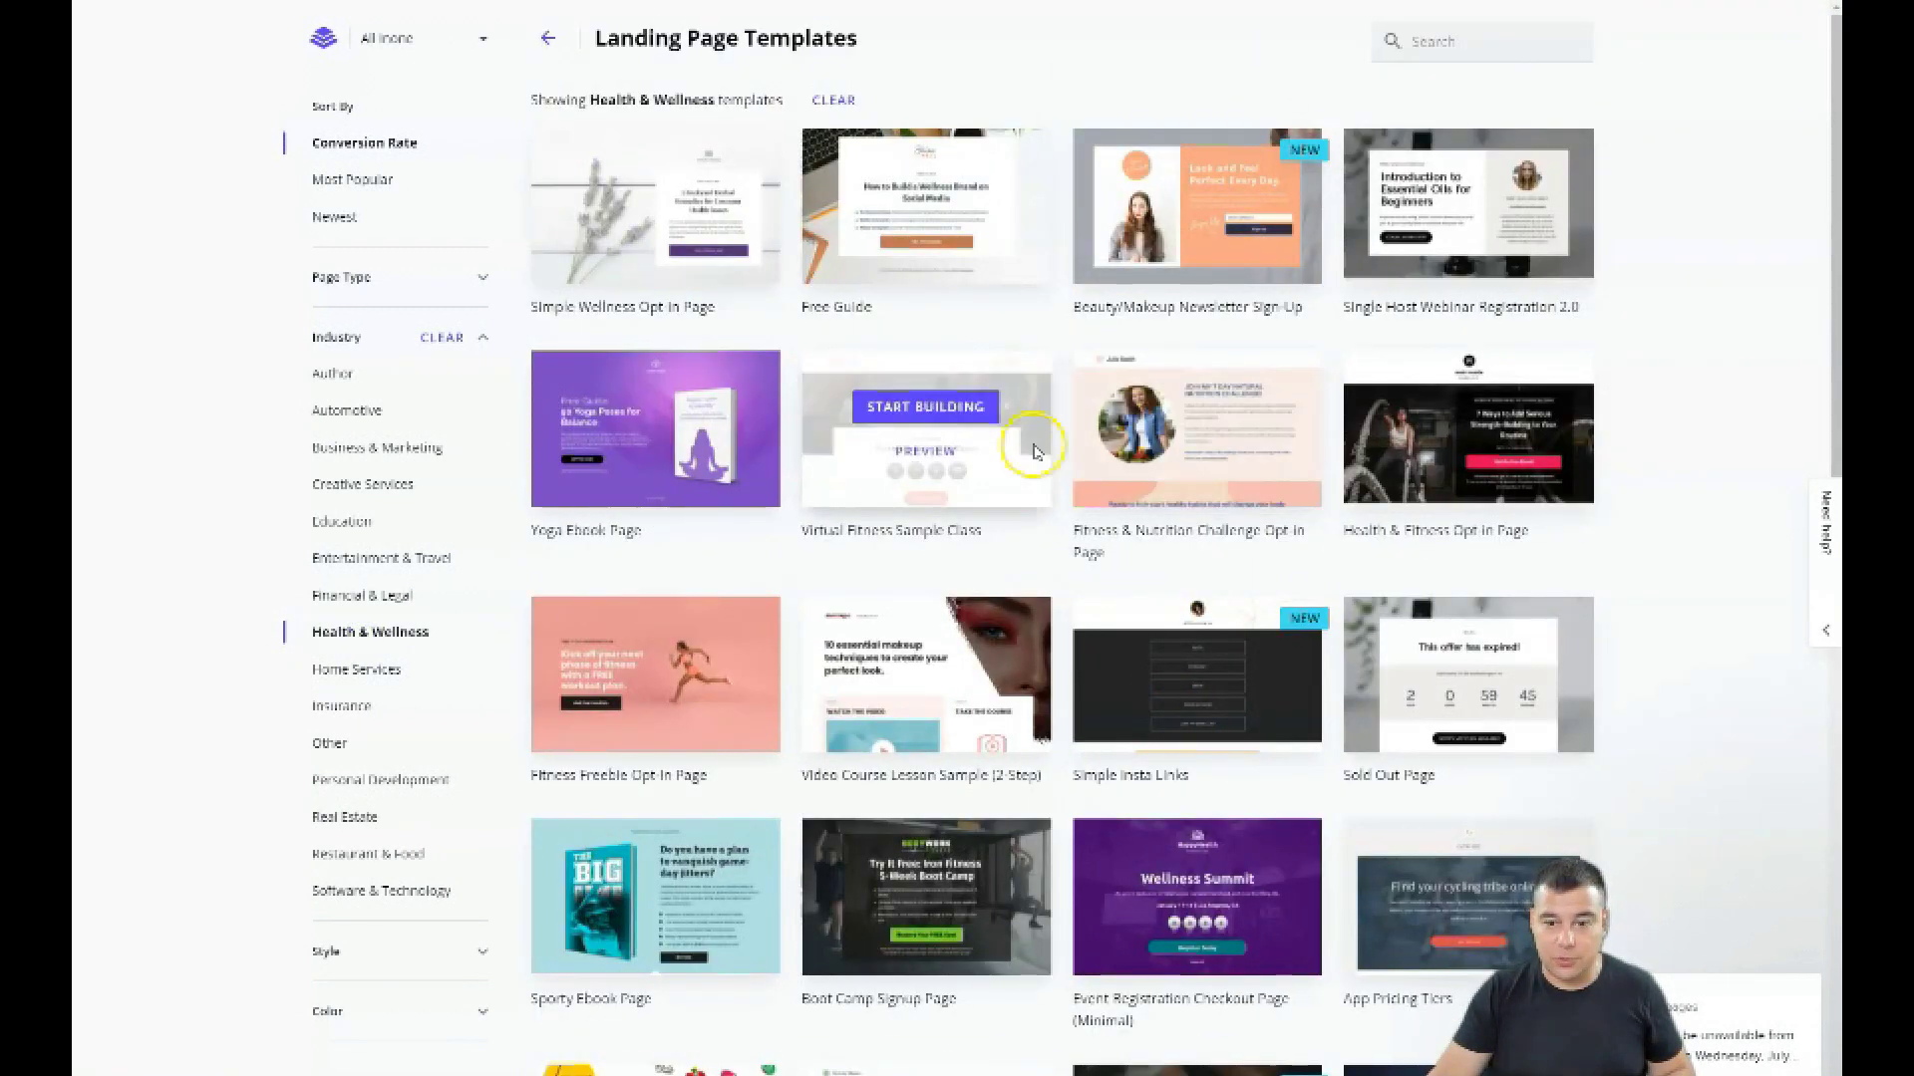
scroll(1037, 449, "down", 8)
scroll(1036, 454, "down", 3)
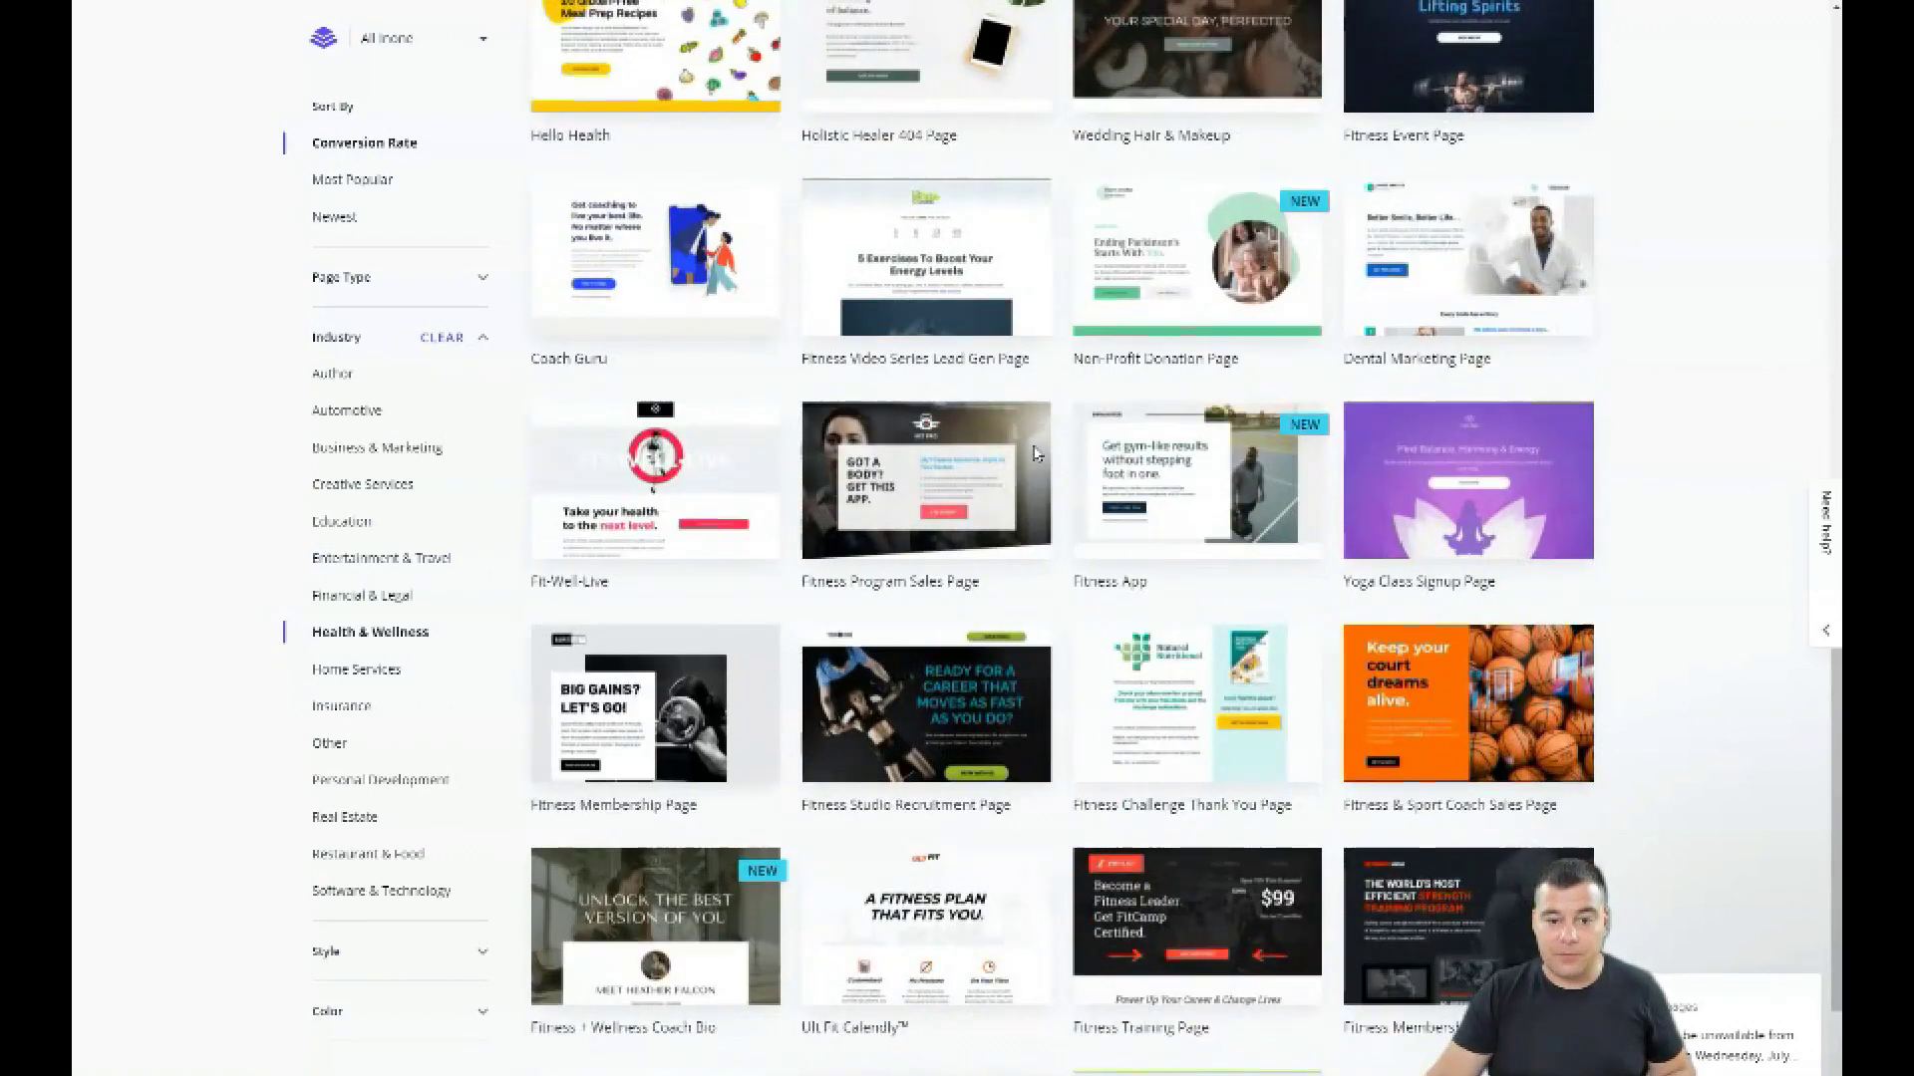
scroll(1037, 452, "up", 10)
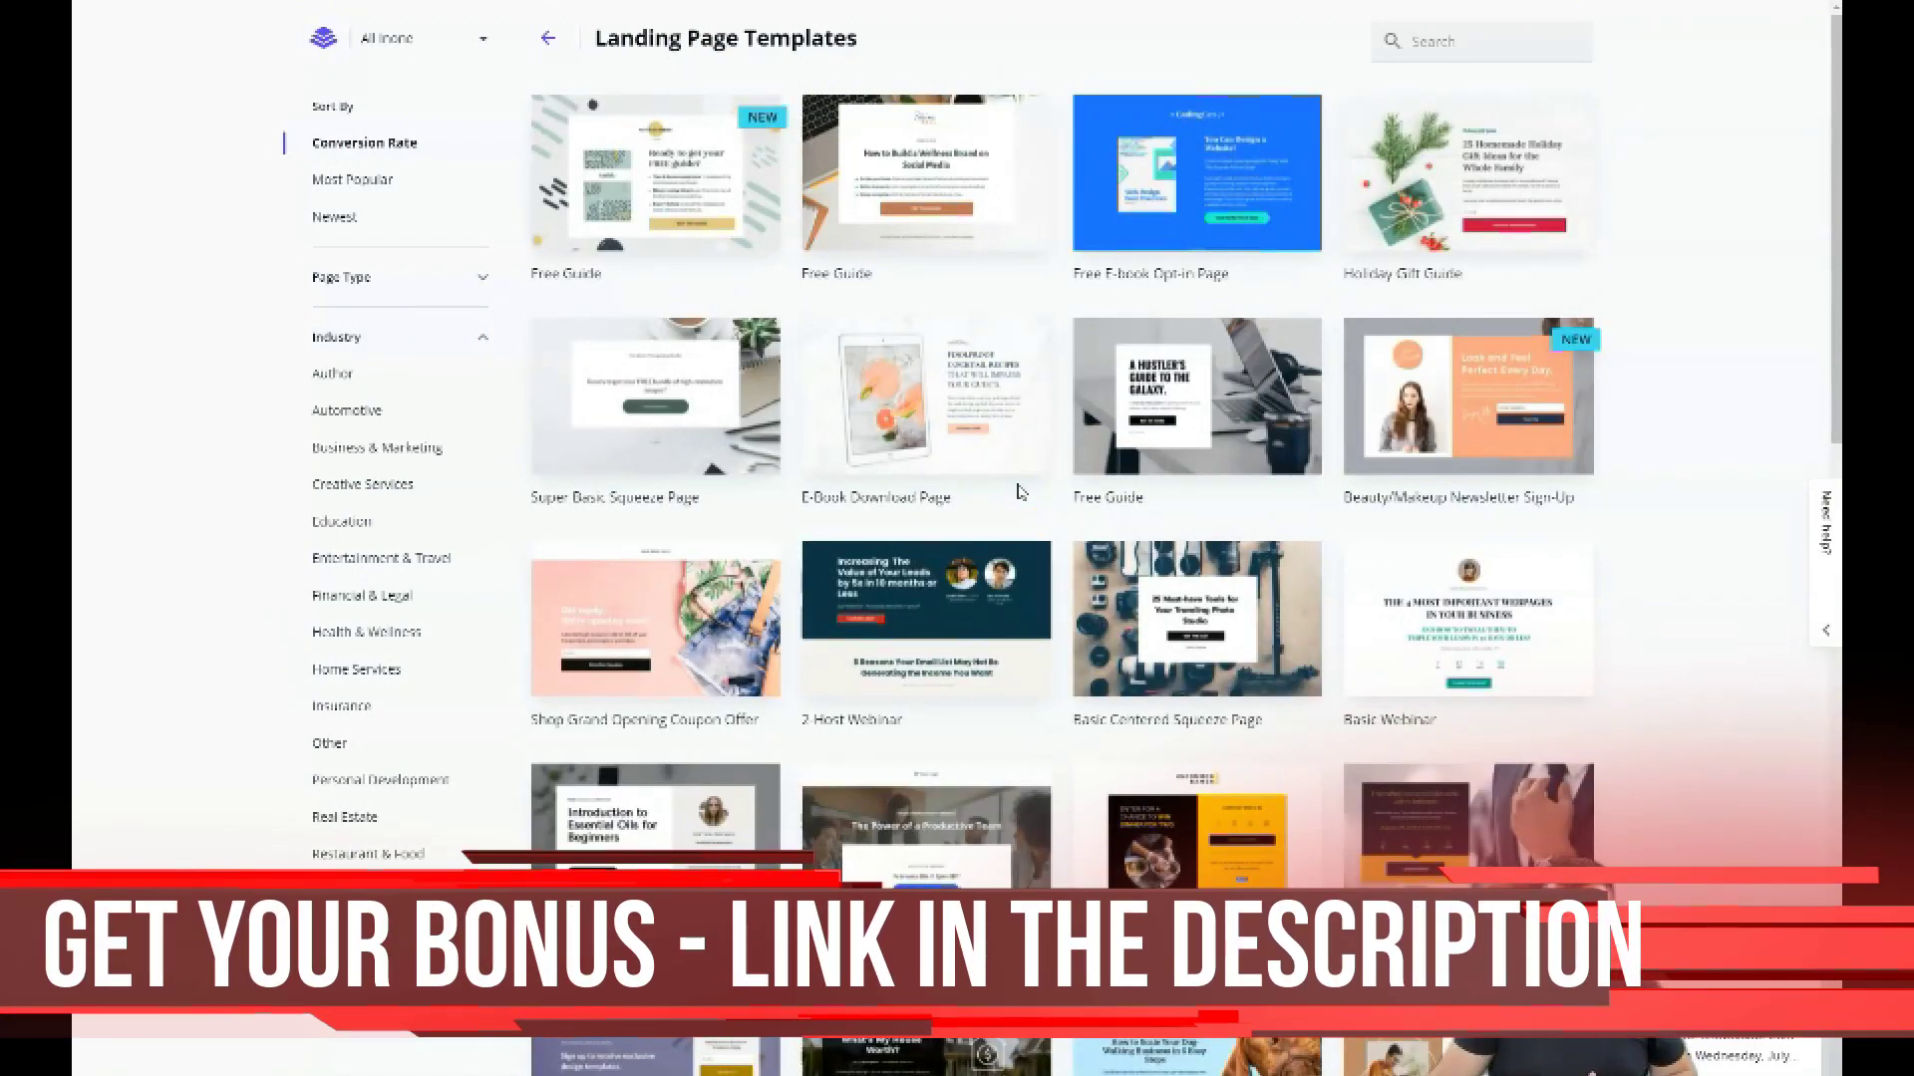
scroll(1017, 491, "down", 9)
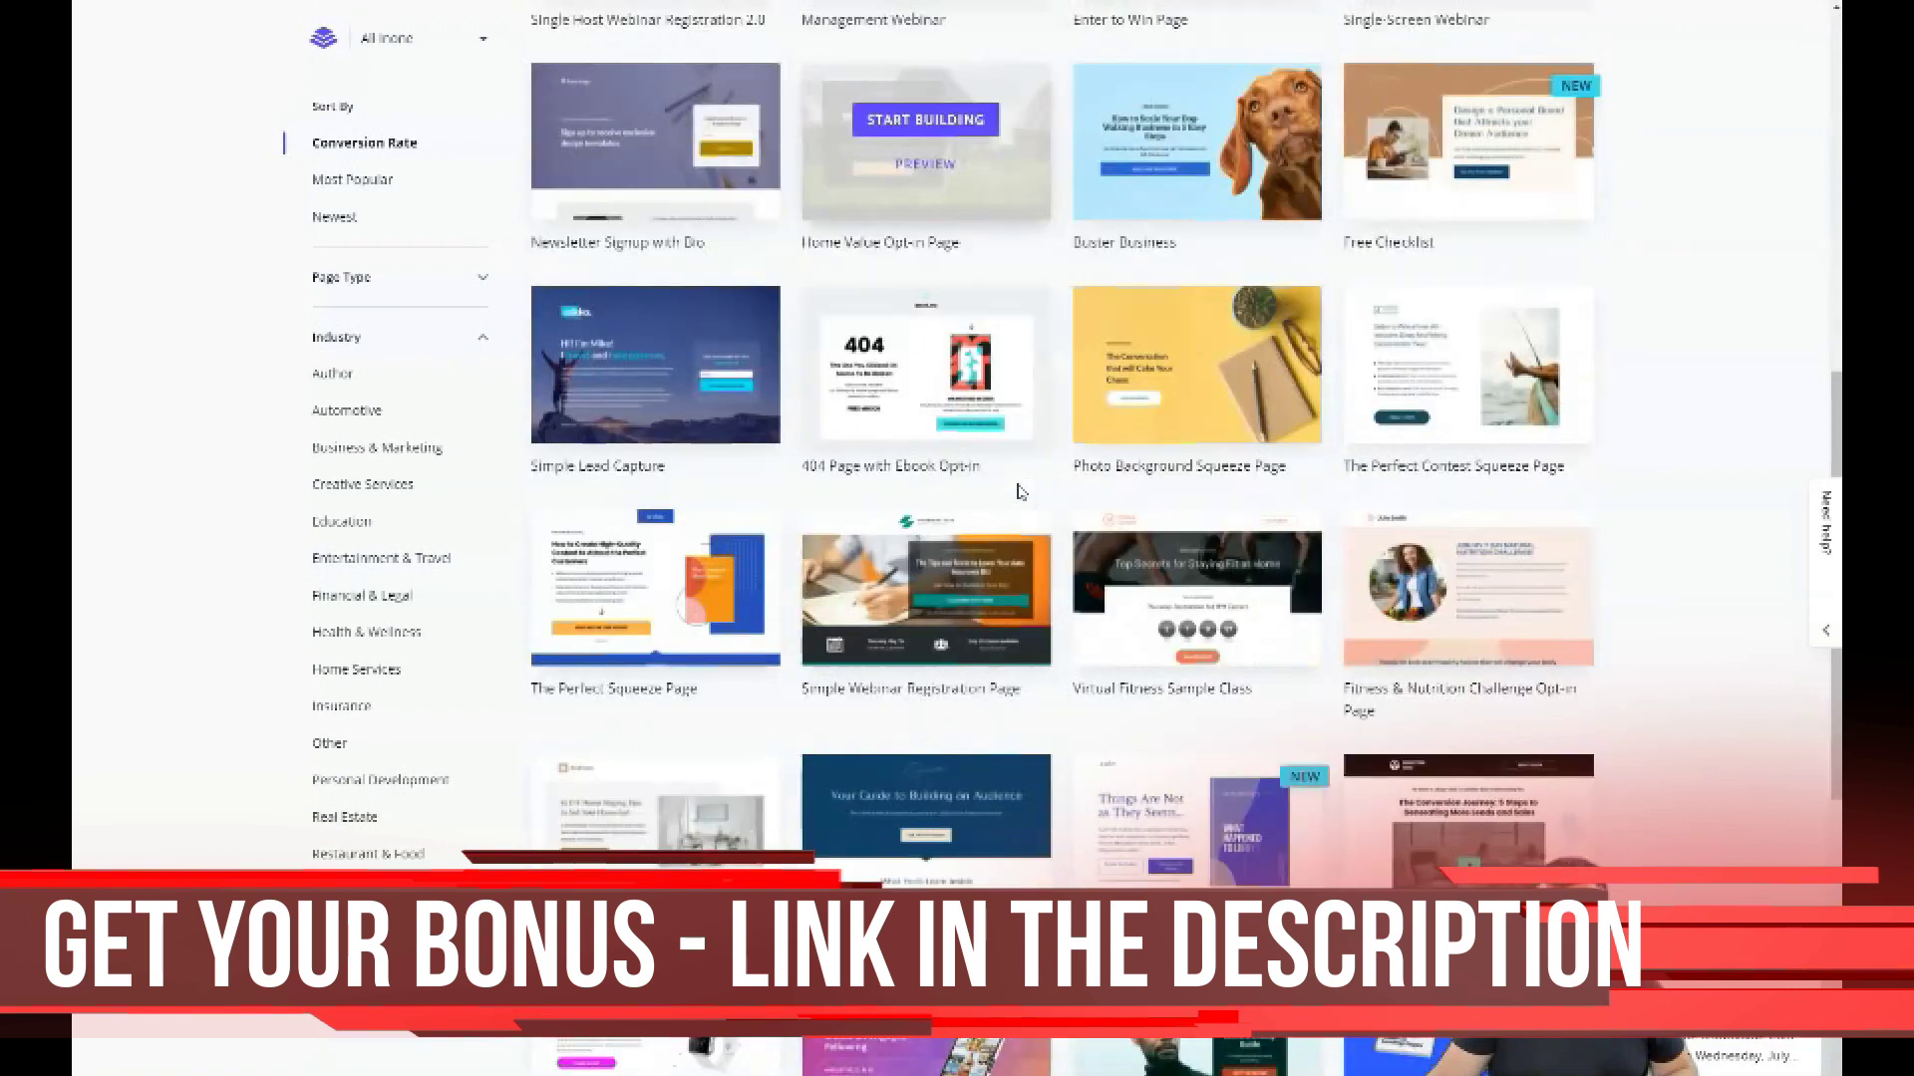
left_click(1171, 373)
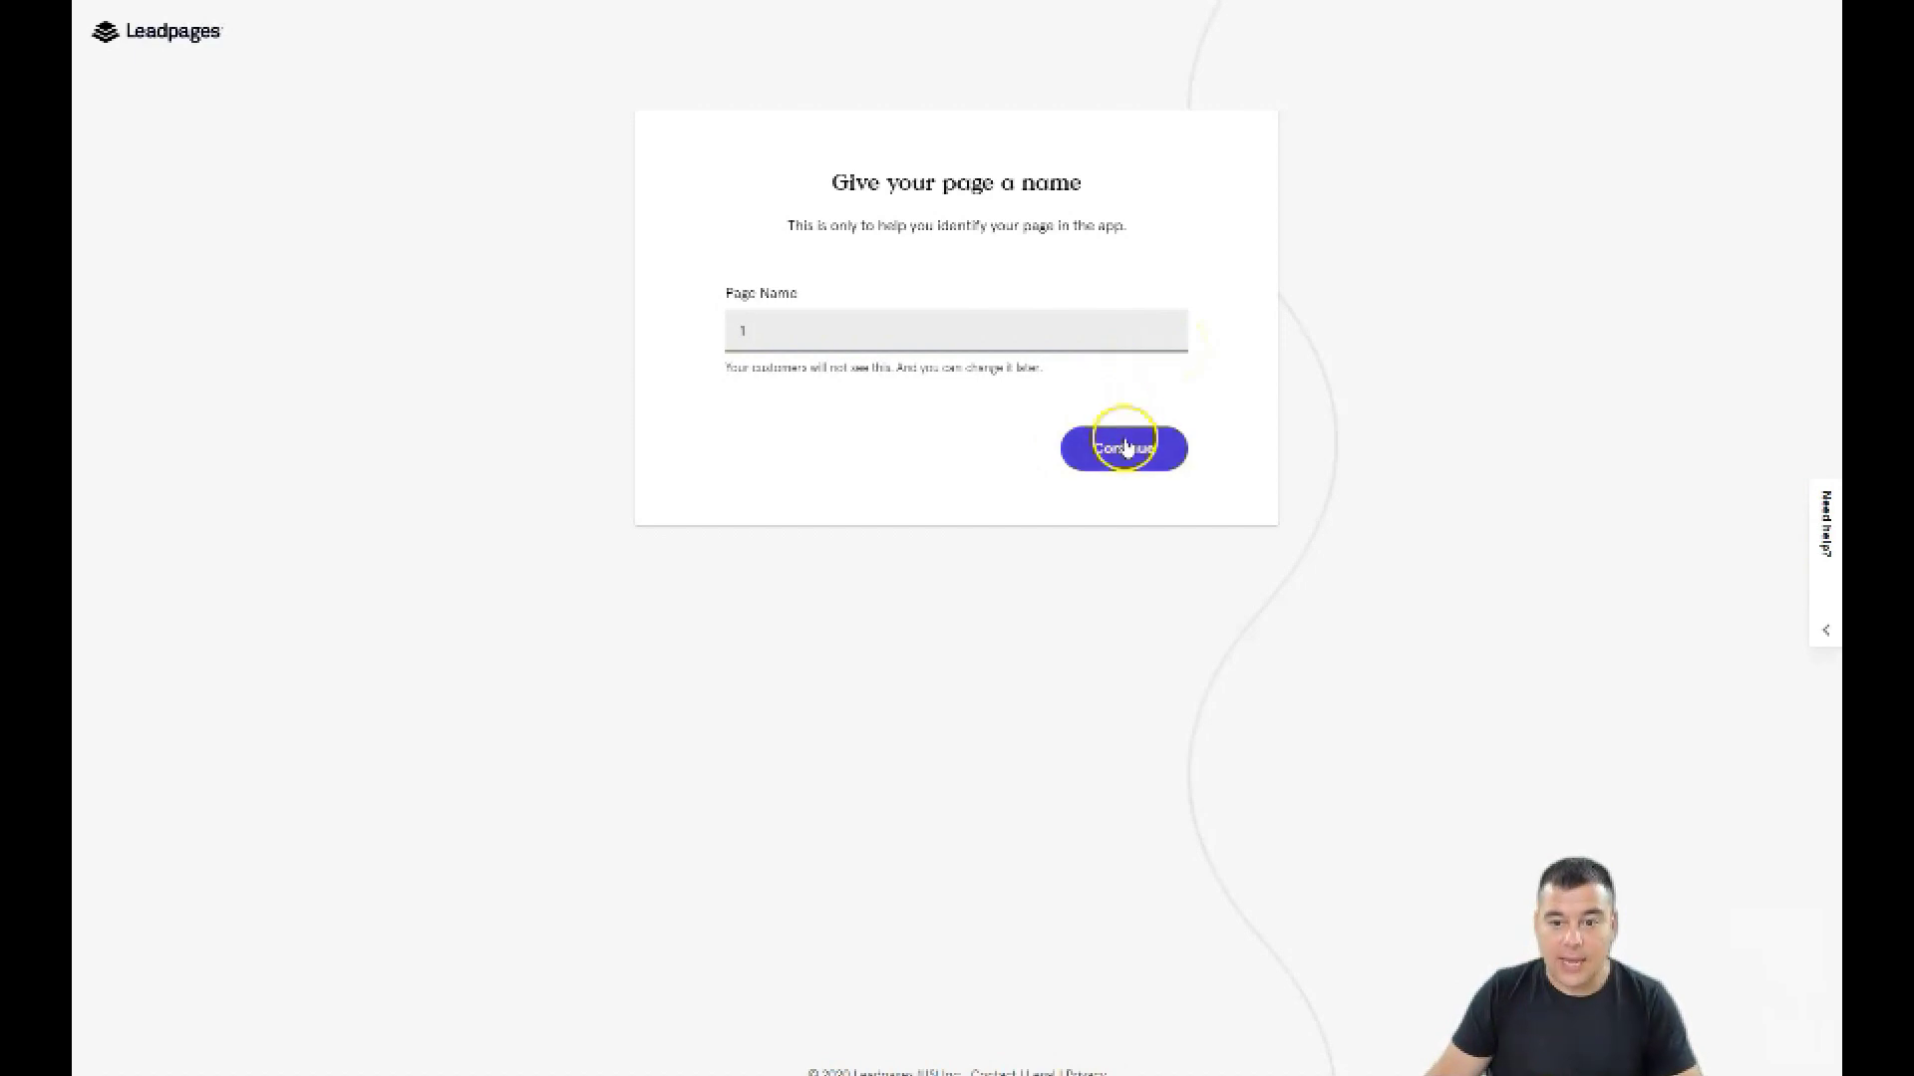
Confirm the page name '1' to create the page and open the editor
left_click(1124, 447)
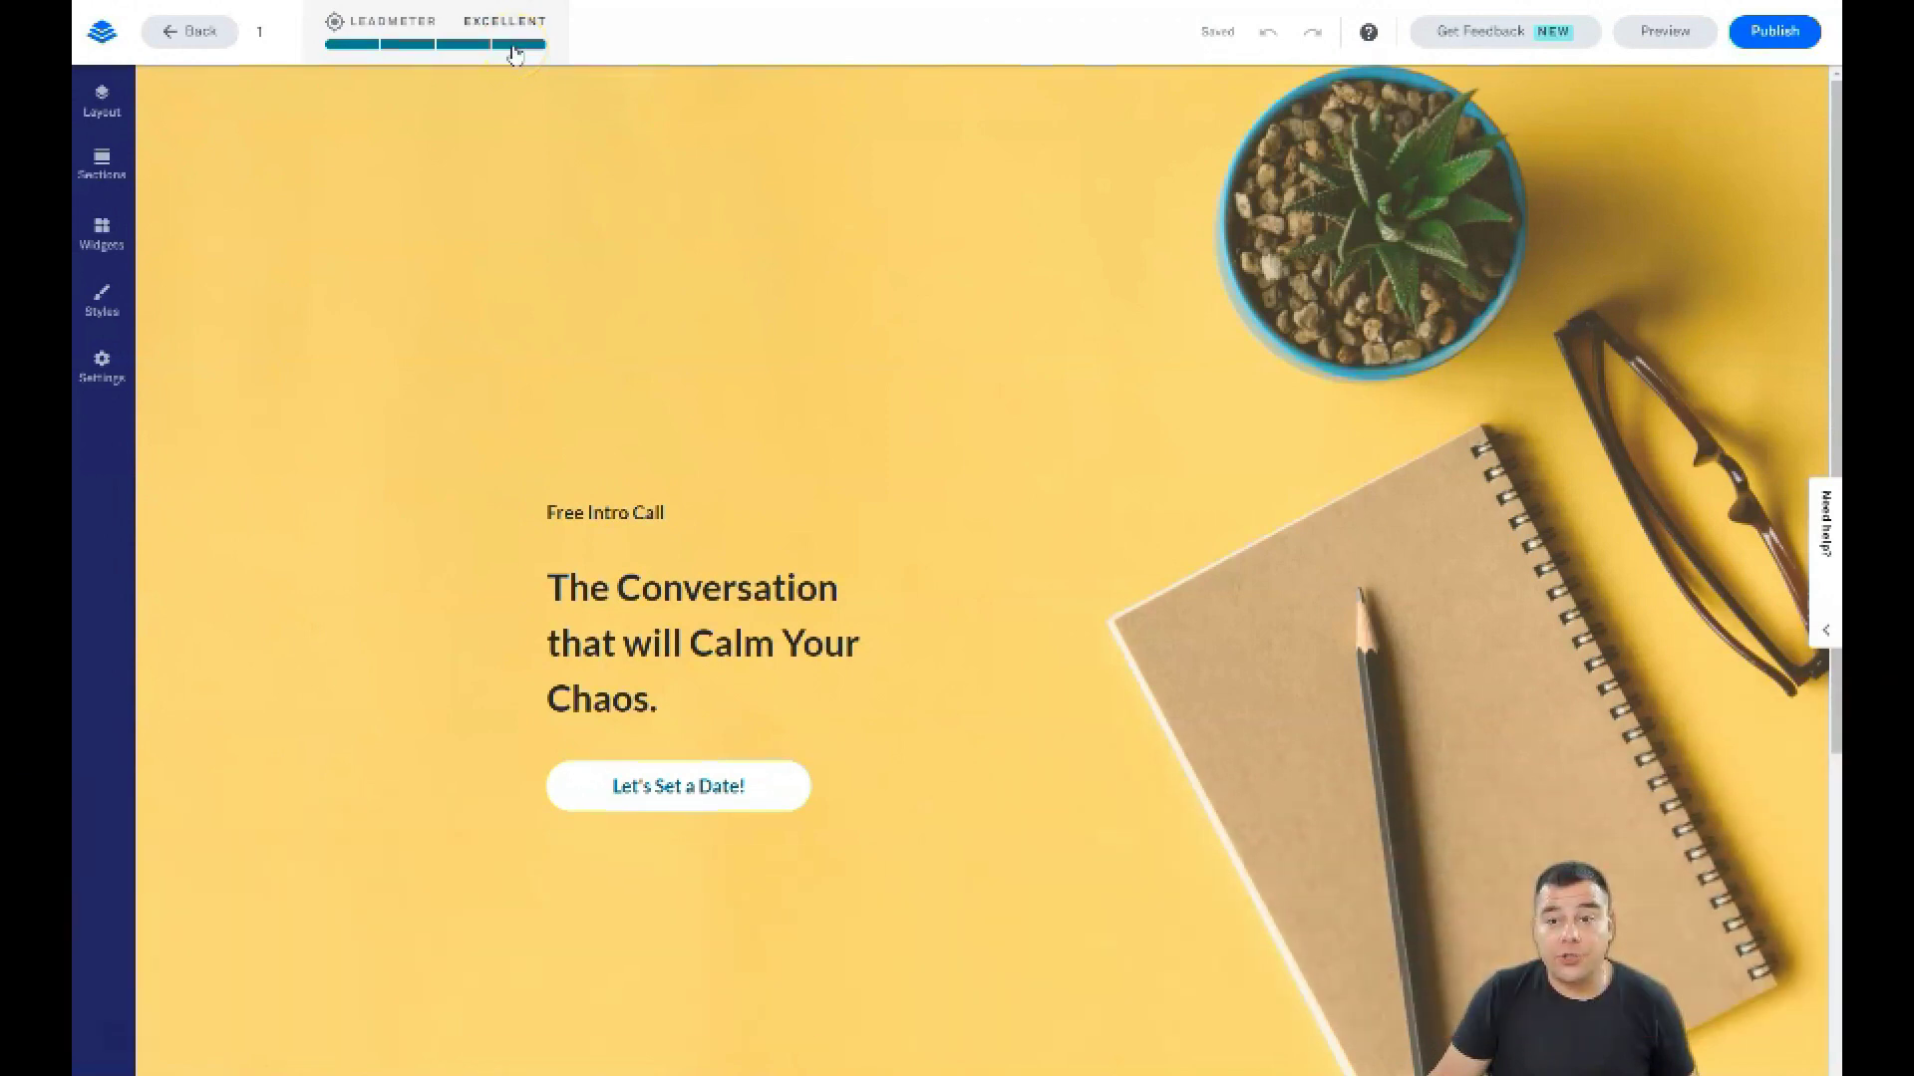
Select the yellow hero section of the page
scroll(1119, 392, "down", 5)
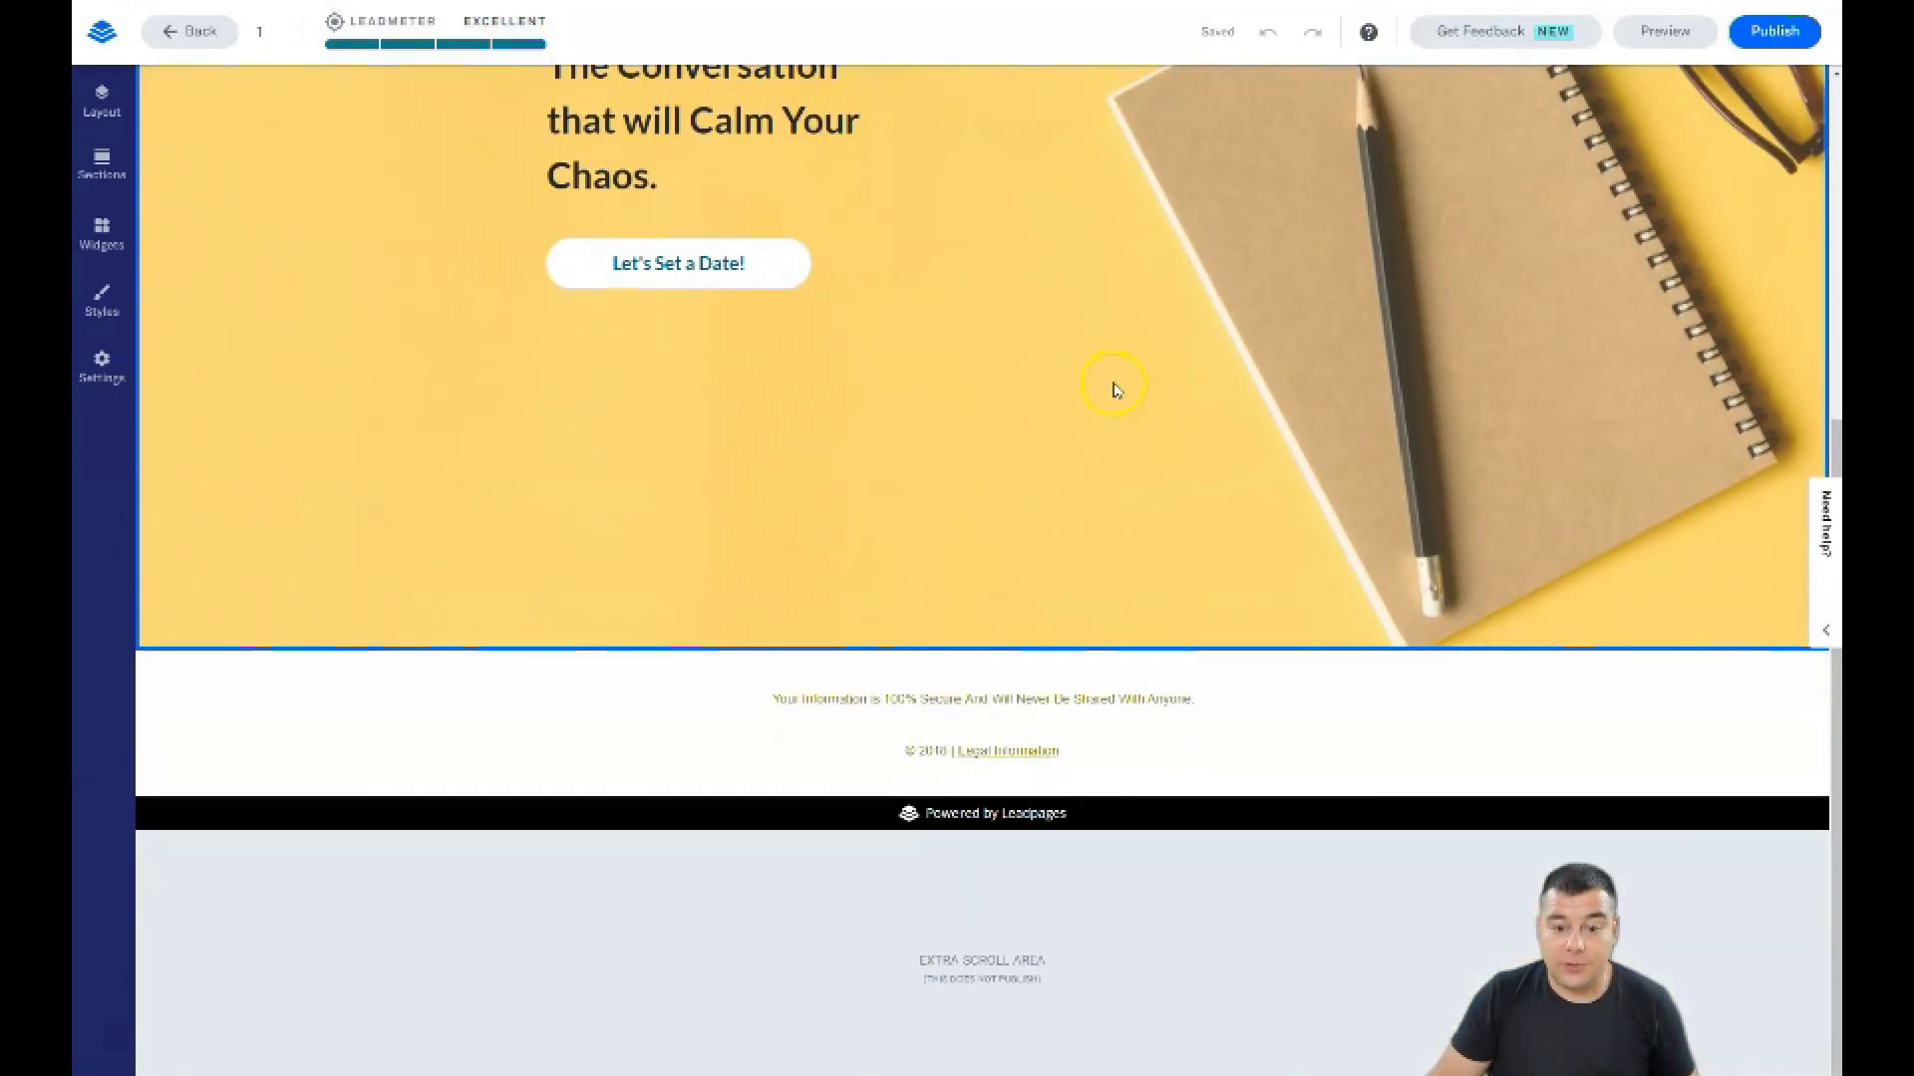
scroll(1110, 389, "up", 3)
left_click(1114, 389)
scroll(1114, 389, "up", 2)
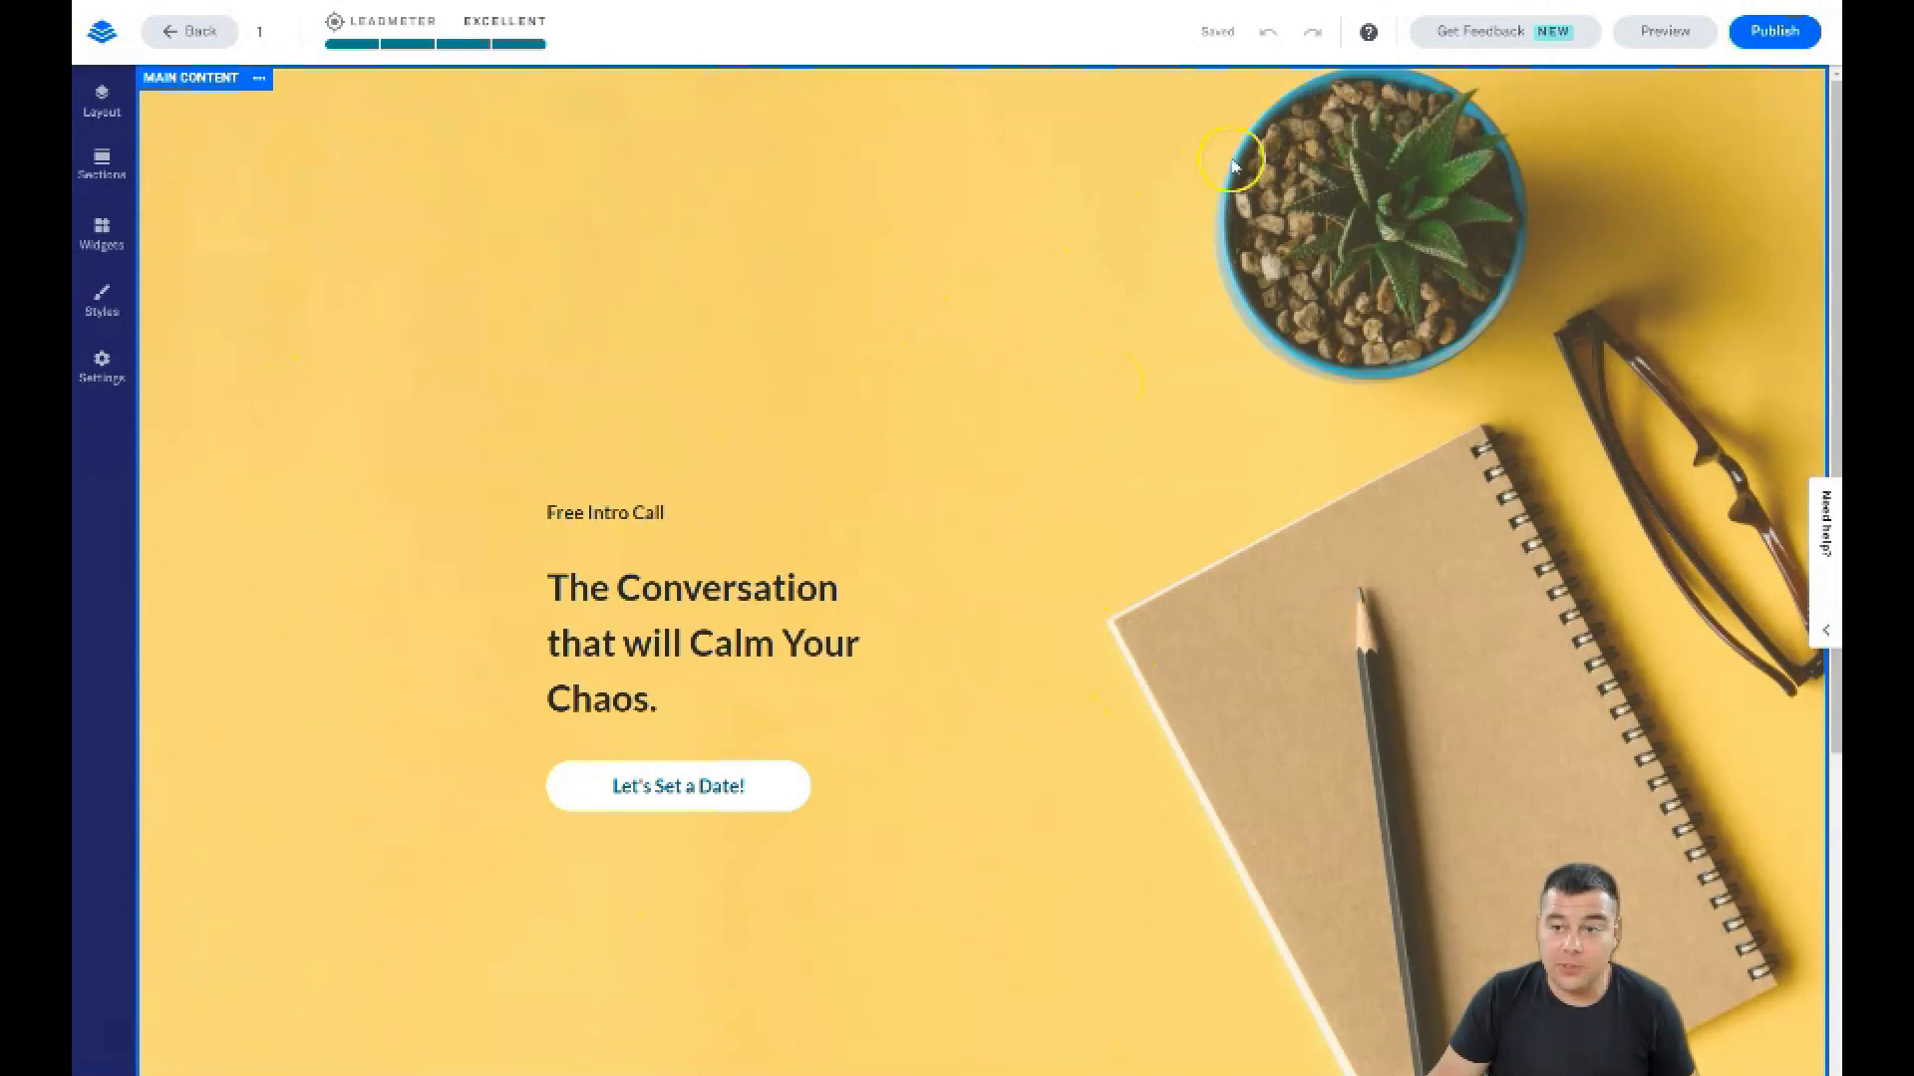
left_click(1662, 36)
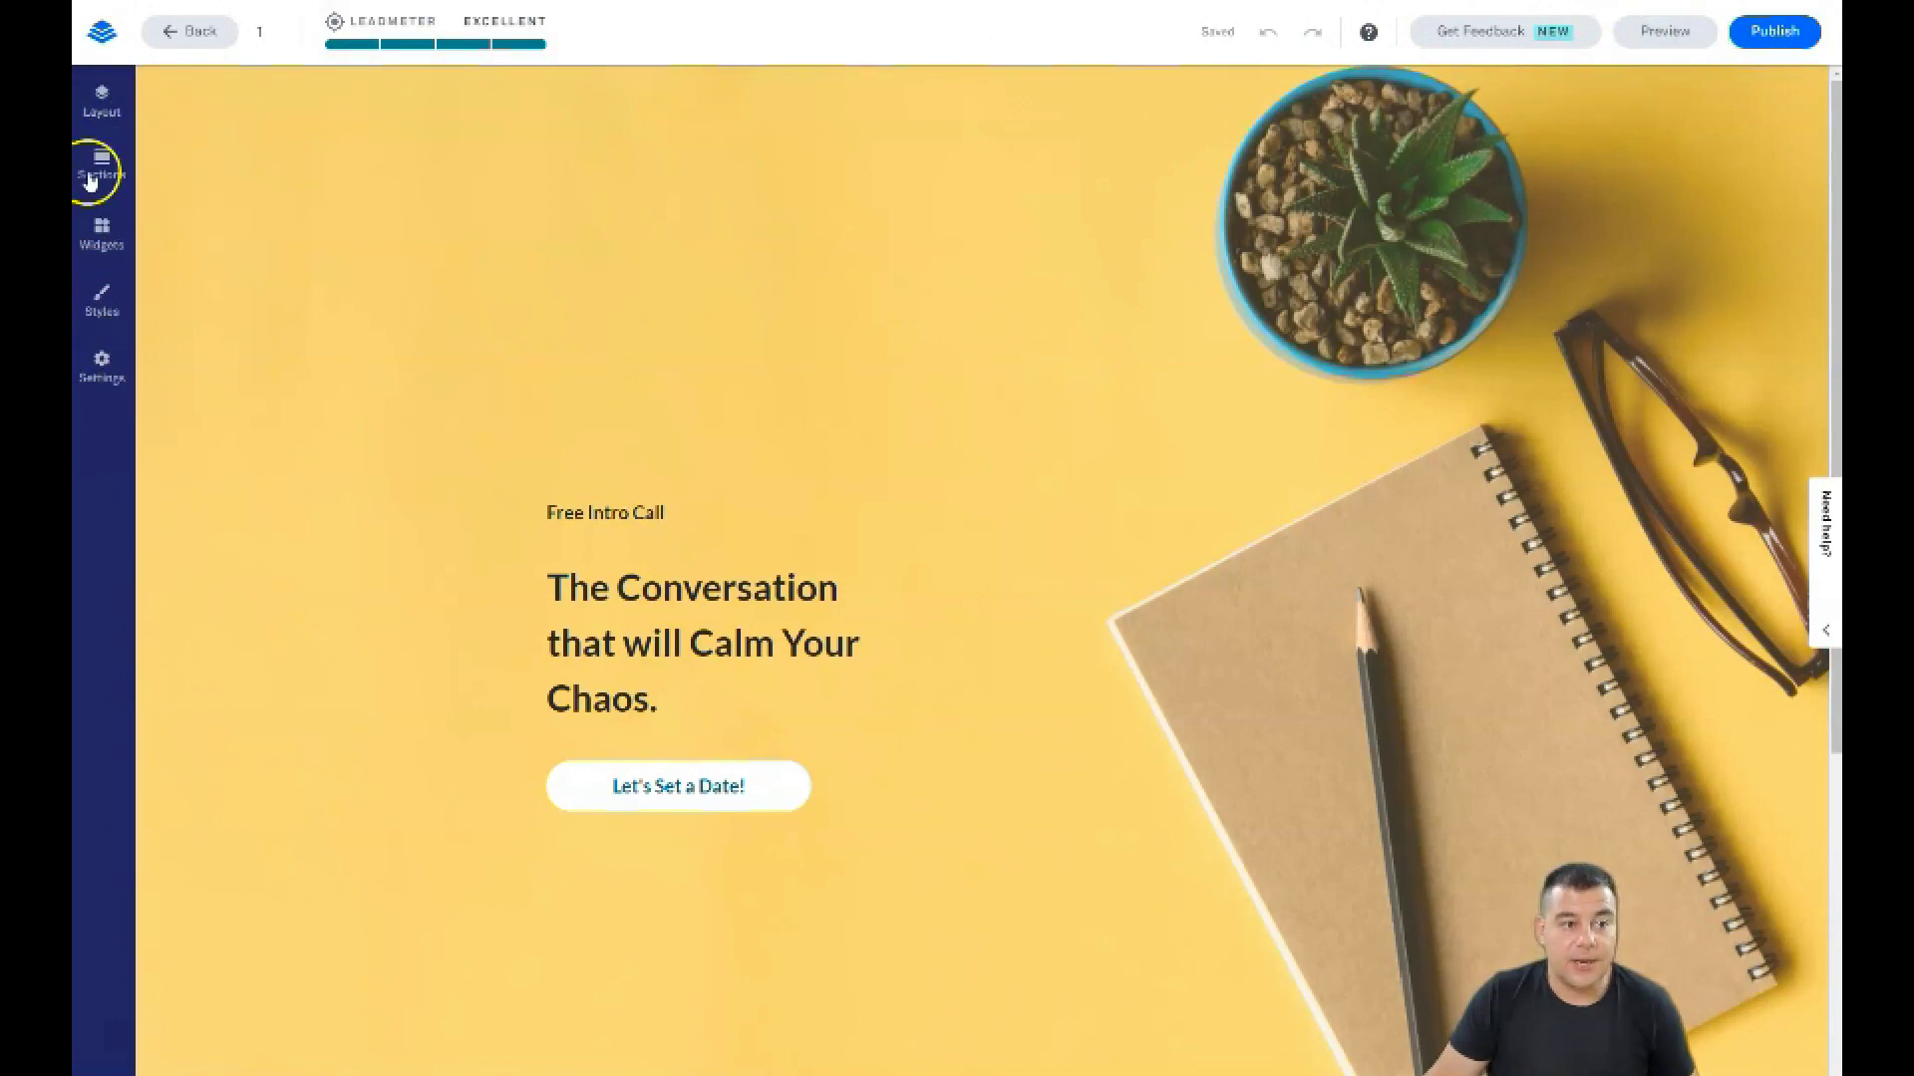
Review the page's section list, then select the footer section
left_click(100, 104)
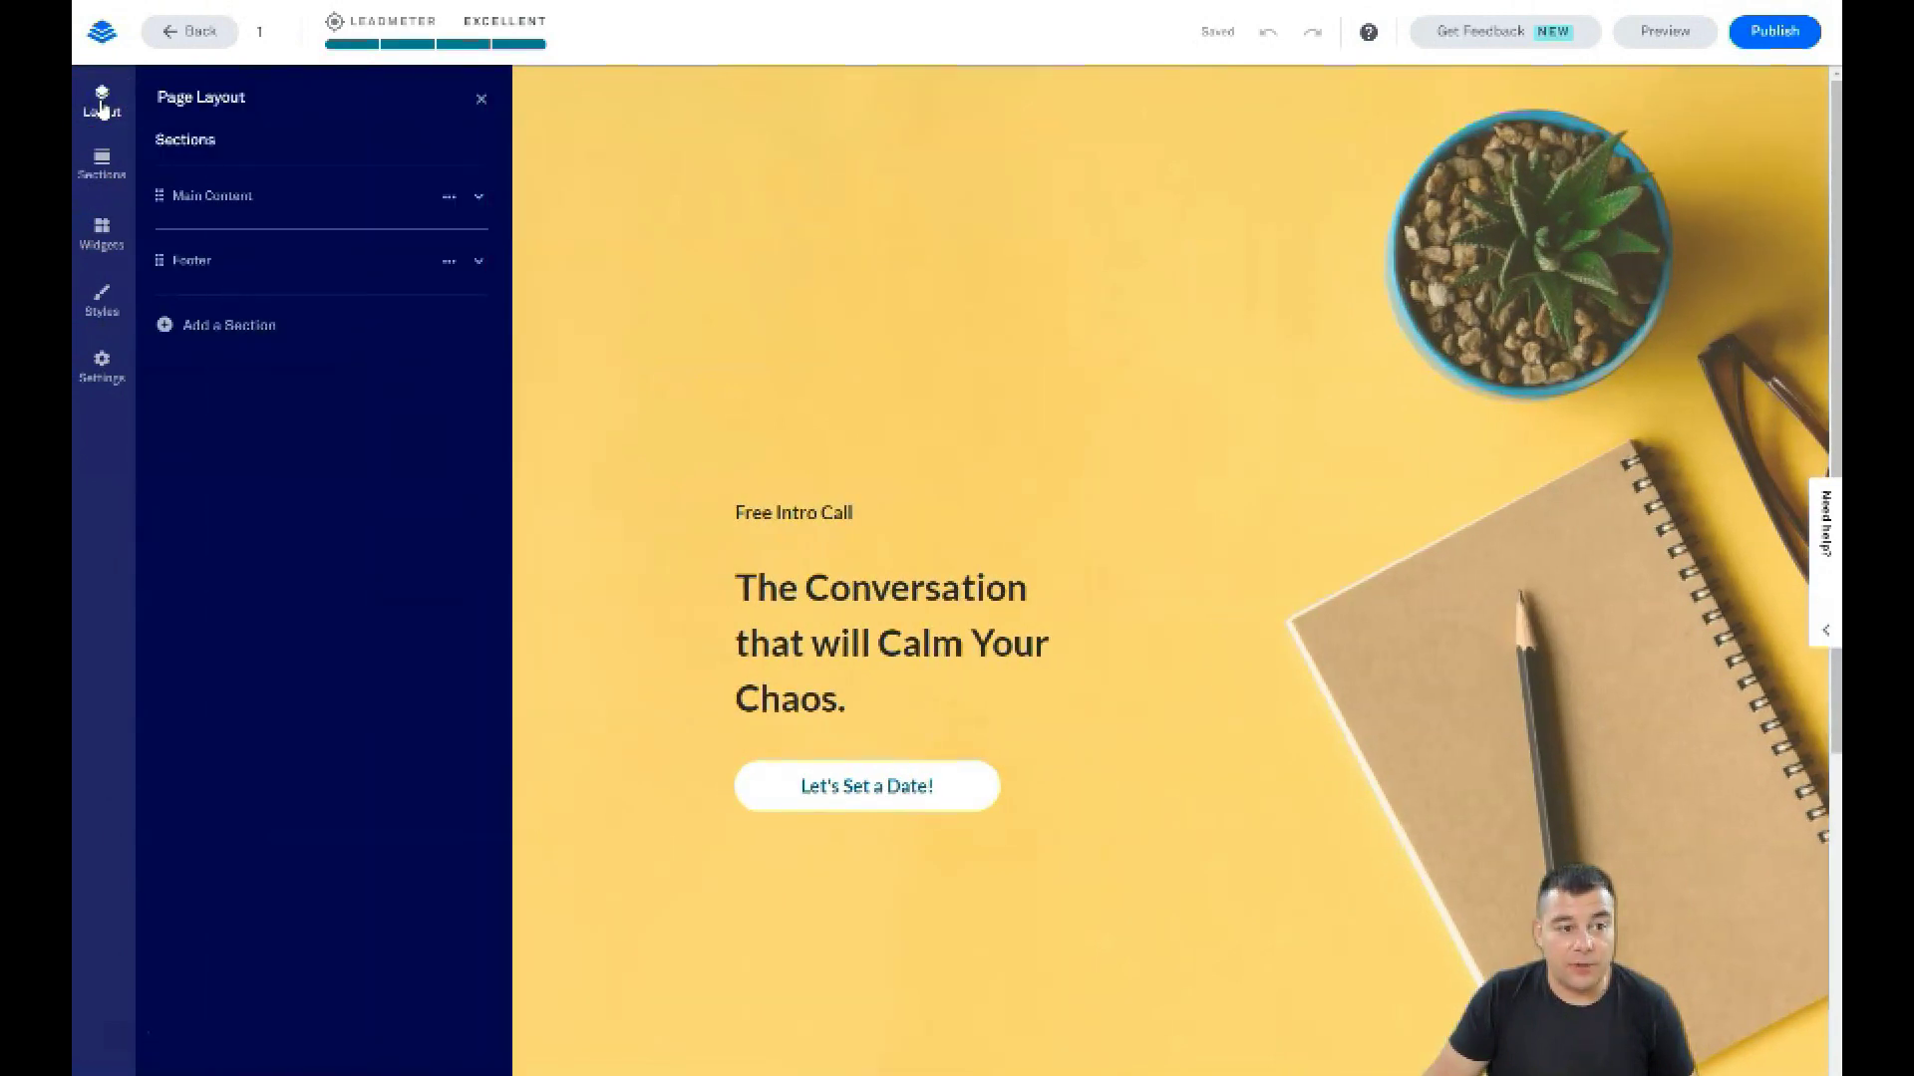
mouse_move(261, 251)
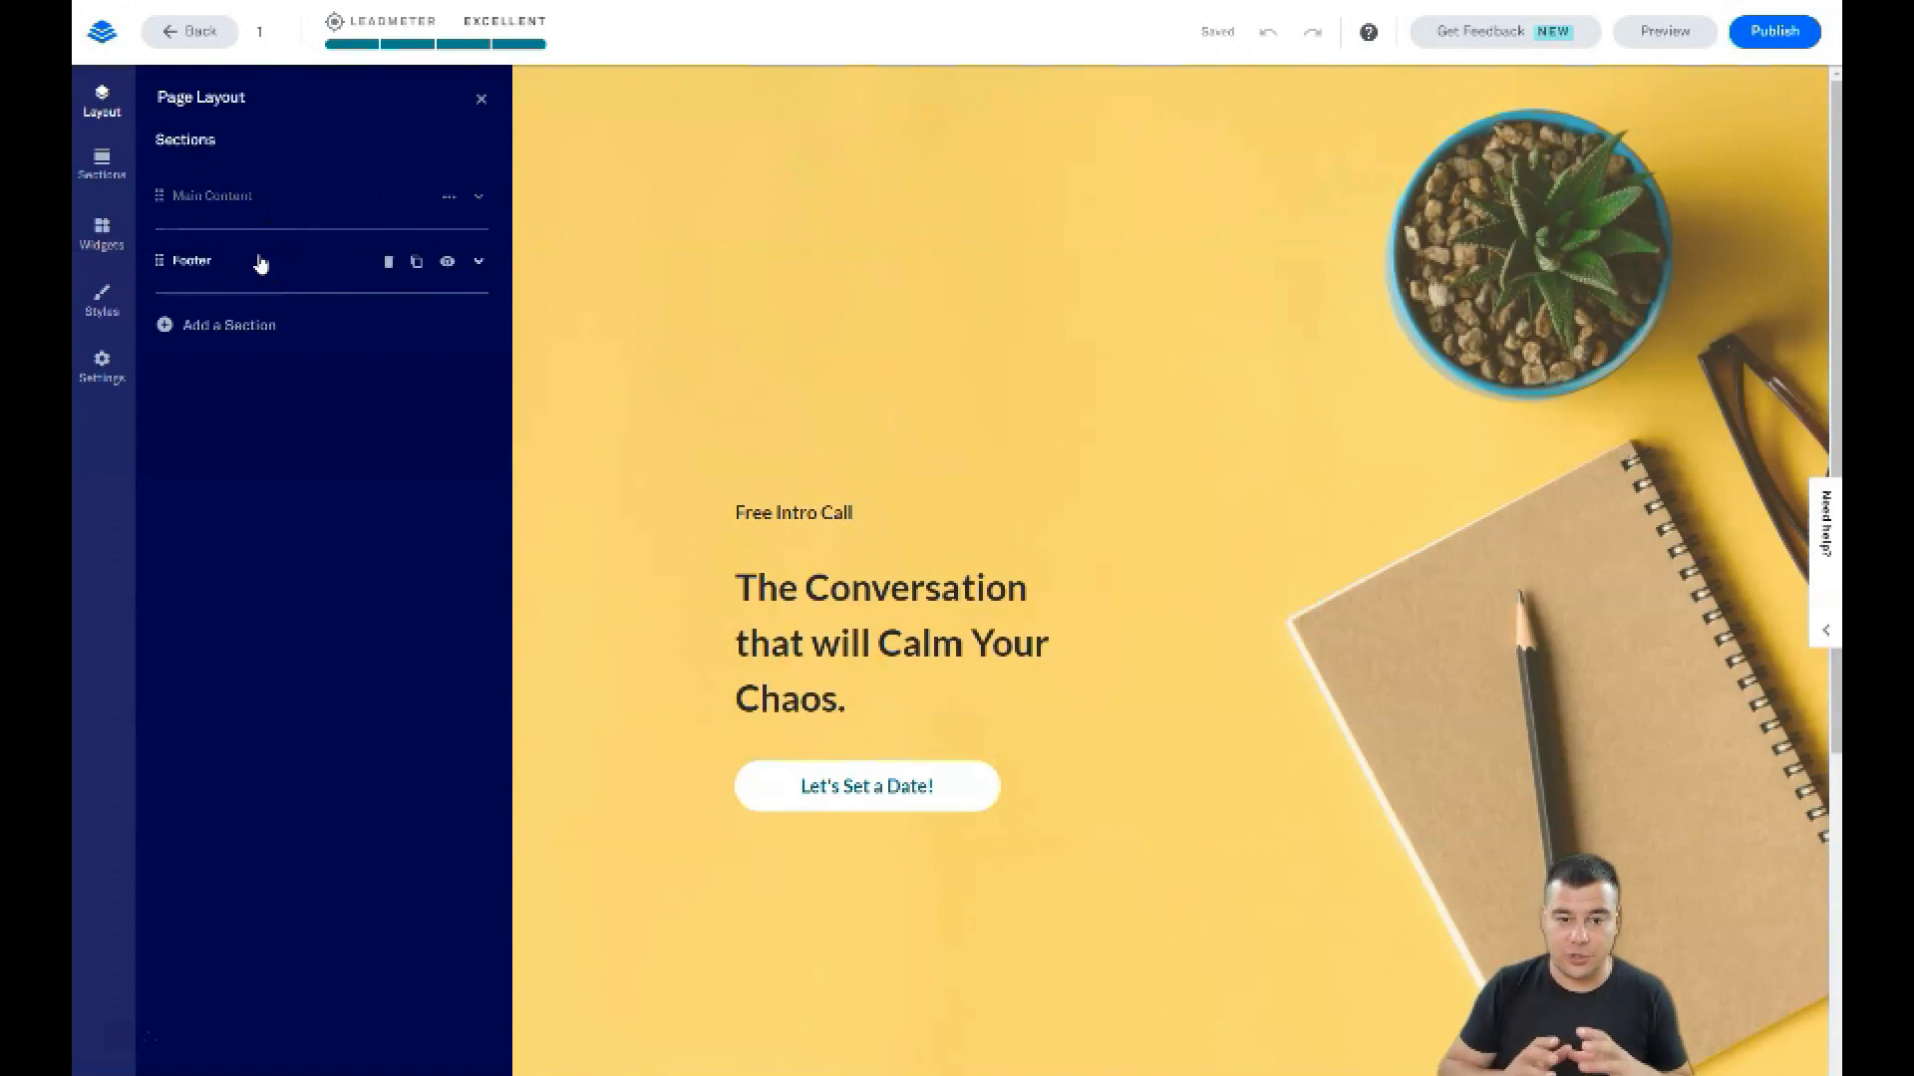
left_click(482, 98)
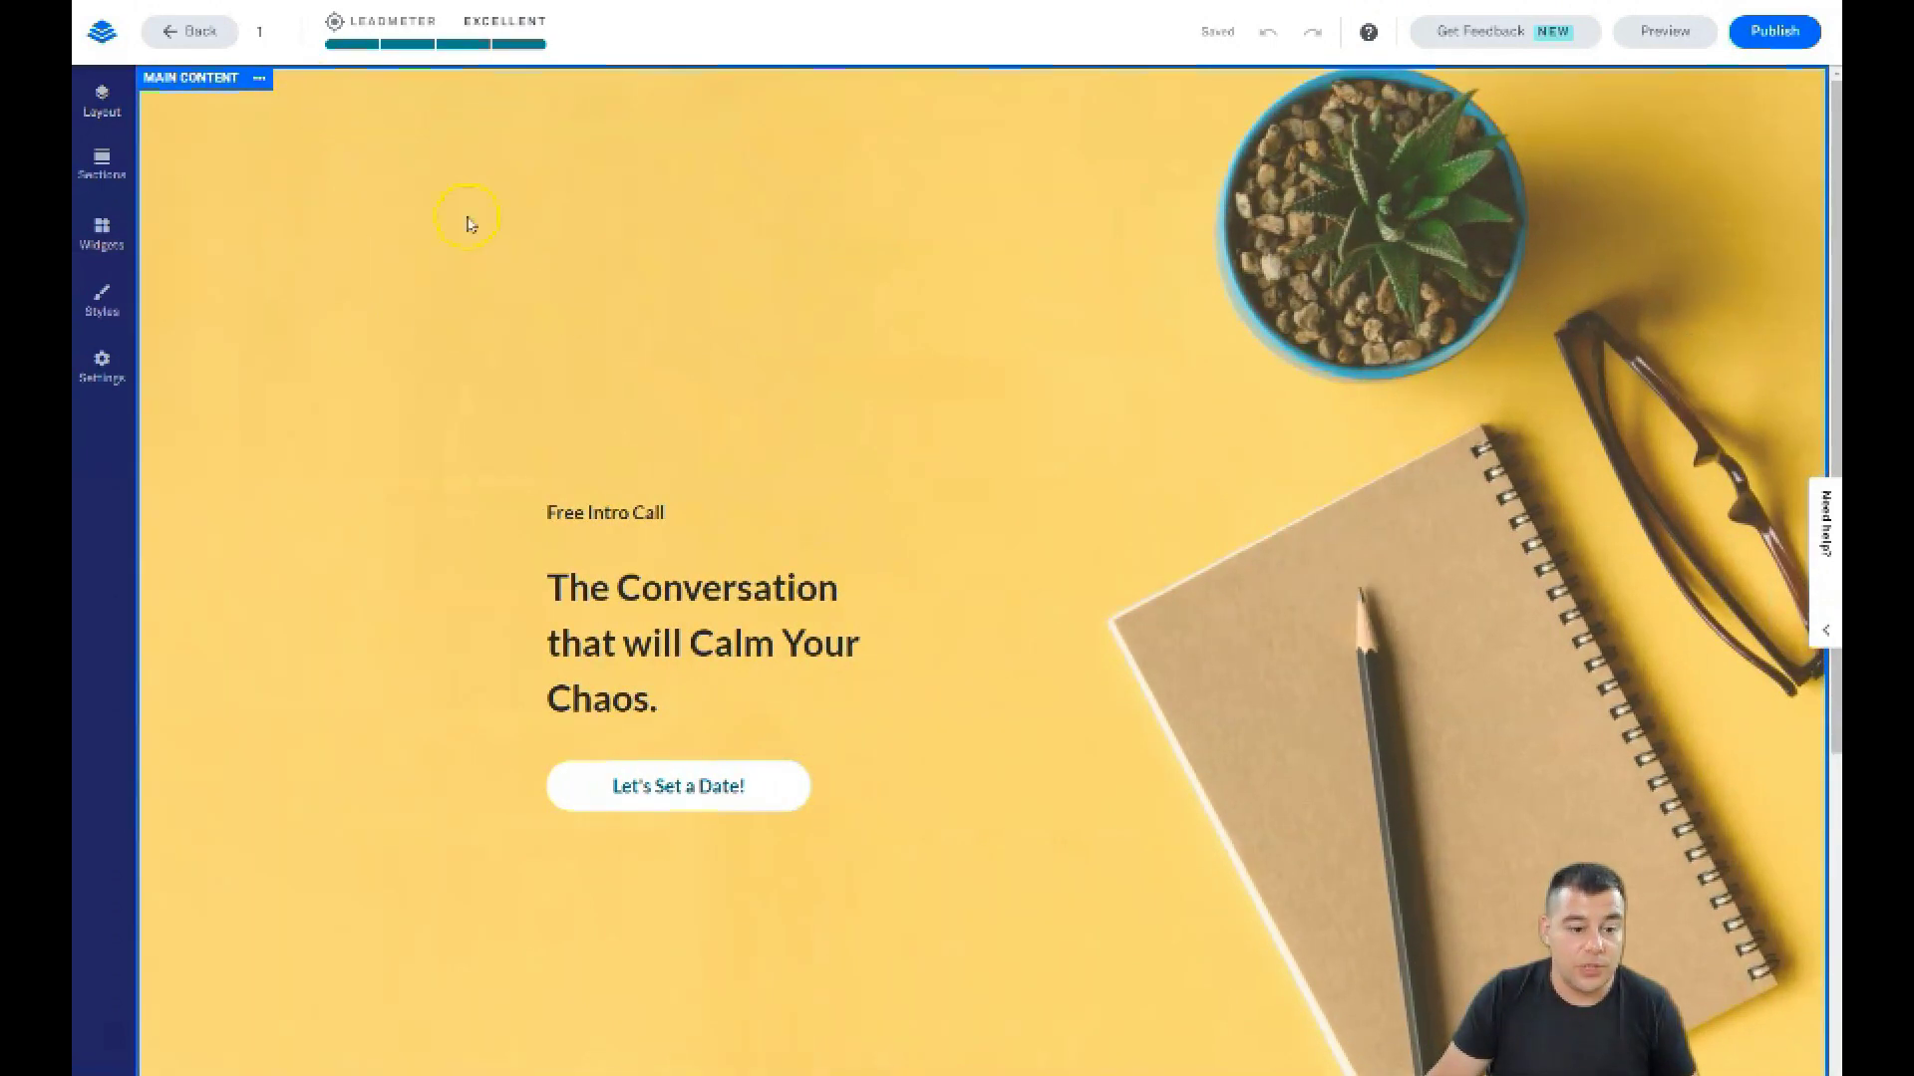
scroll(473, 259, "down", 5)
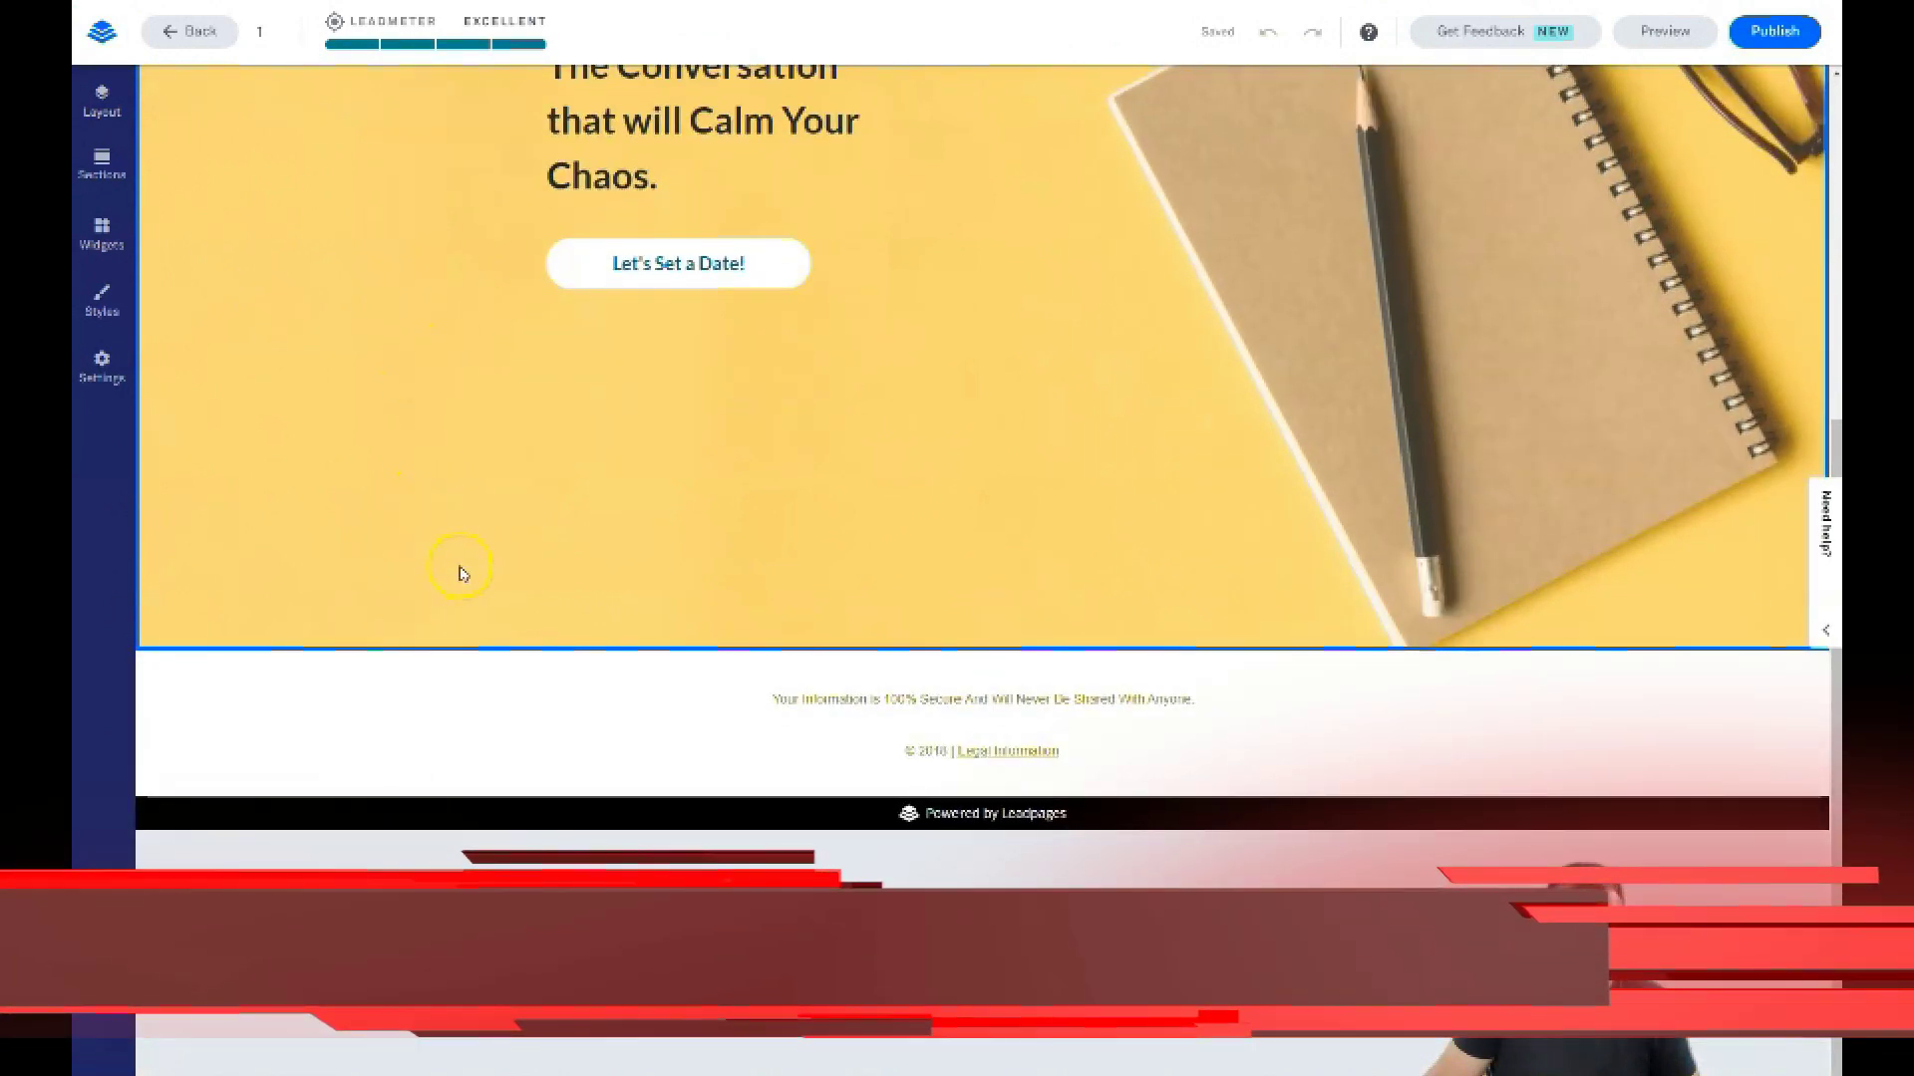
left_click(238, 720)
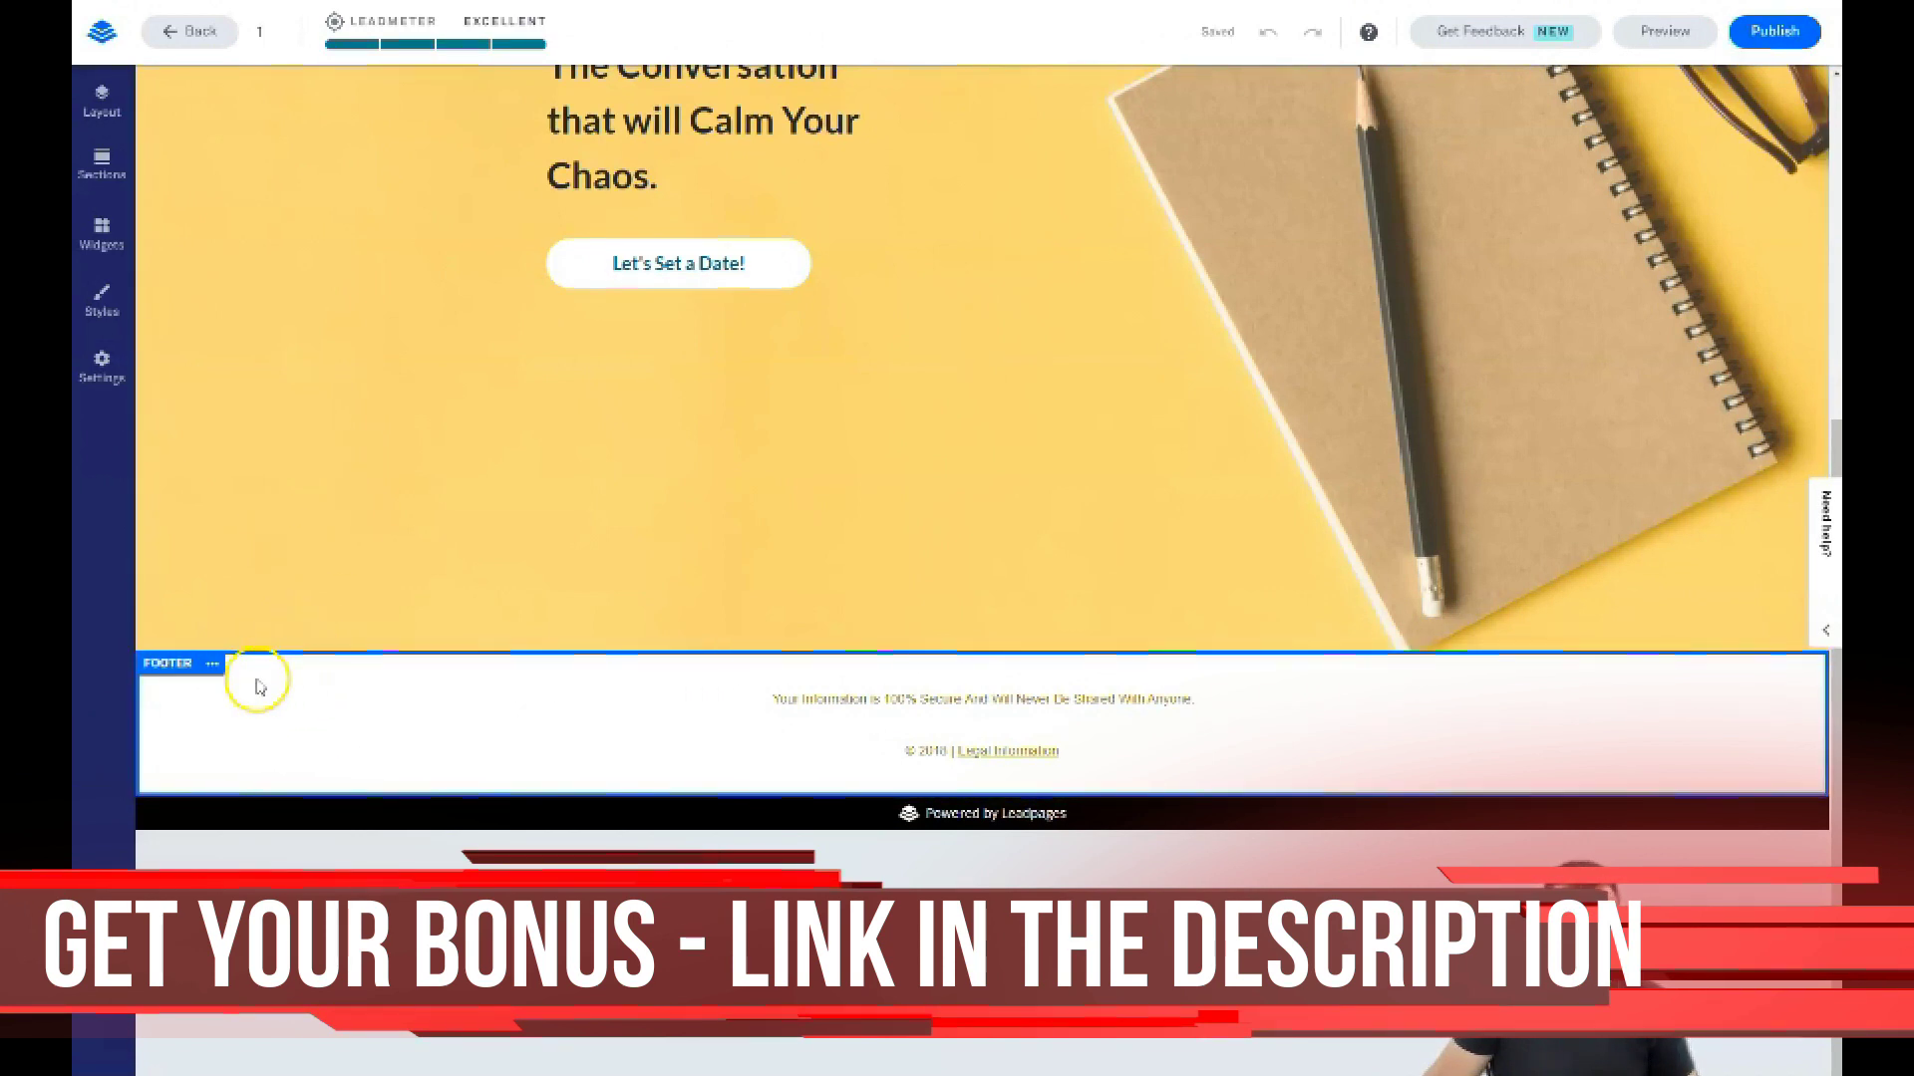
Open the footer's options menu, then bring up the page's section list
left_click(212, 666)
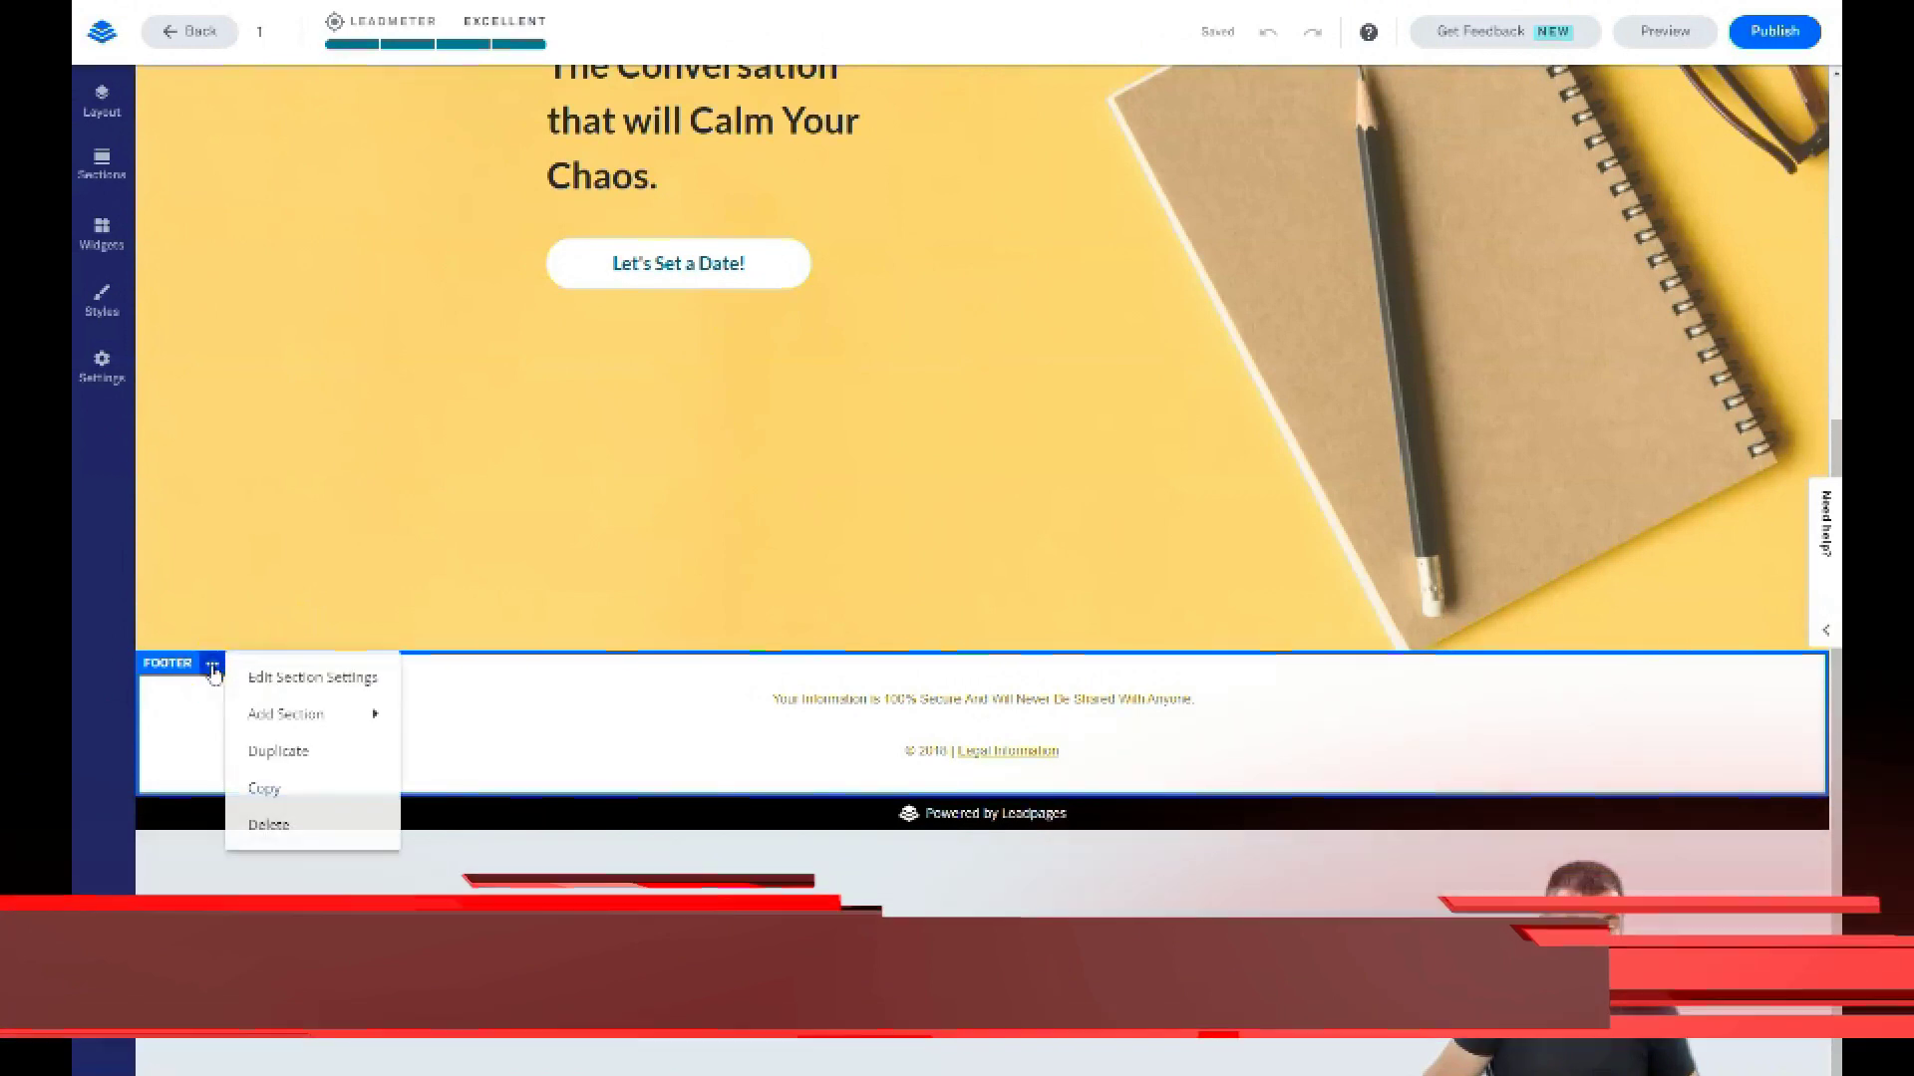
mouse_move(324, 727)
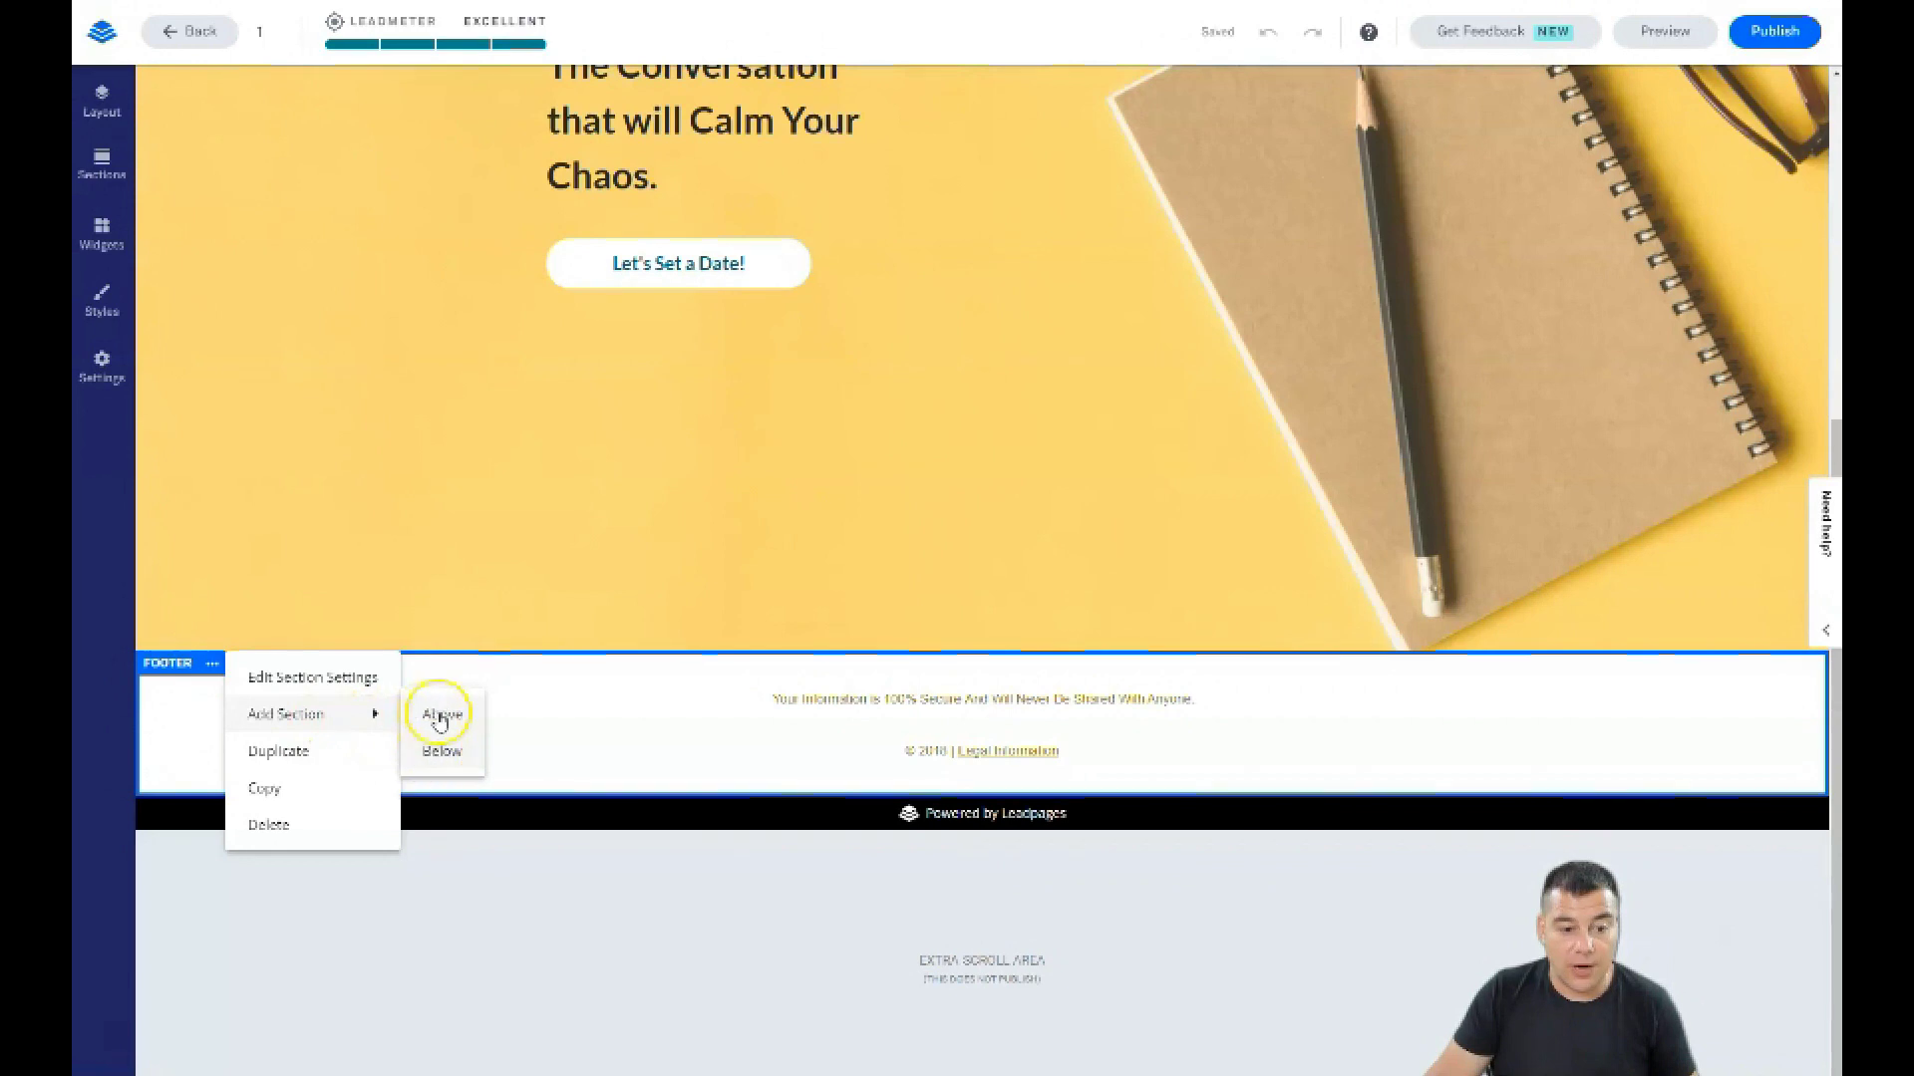
scroll(446, 482, "up", 5)
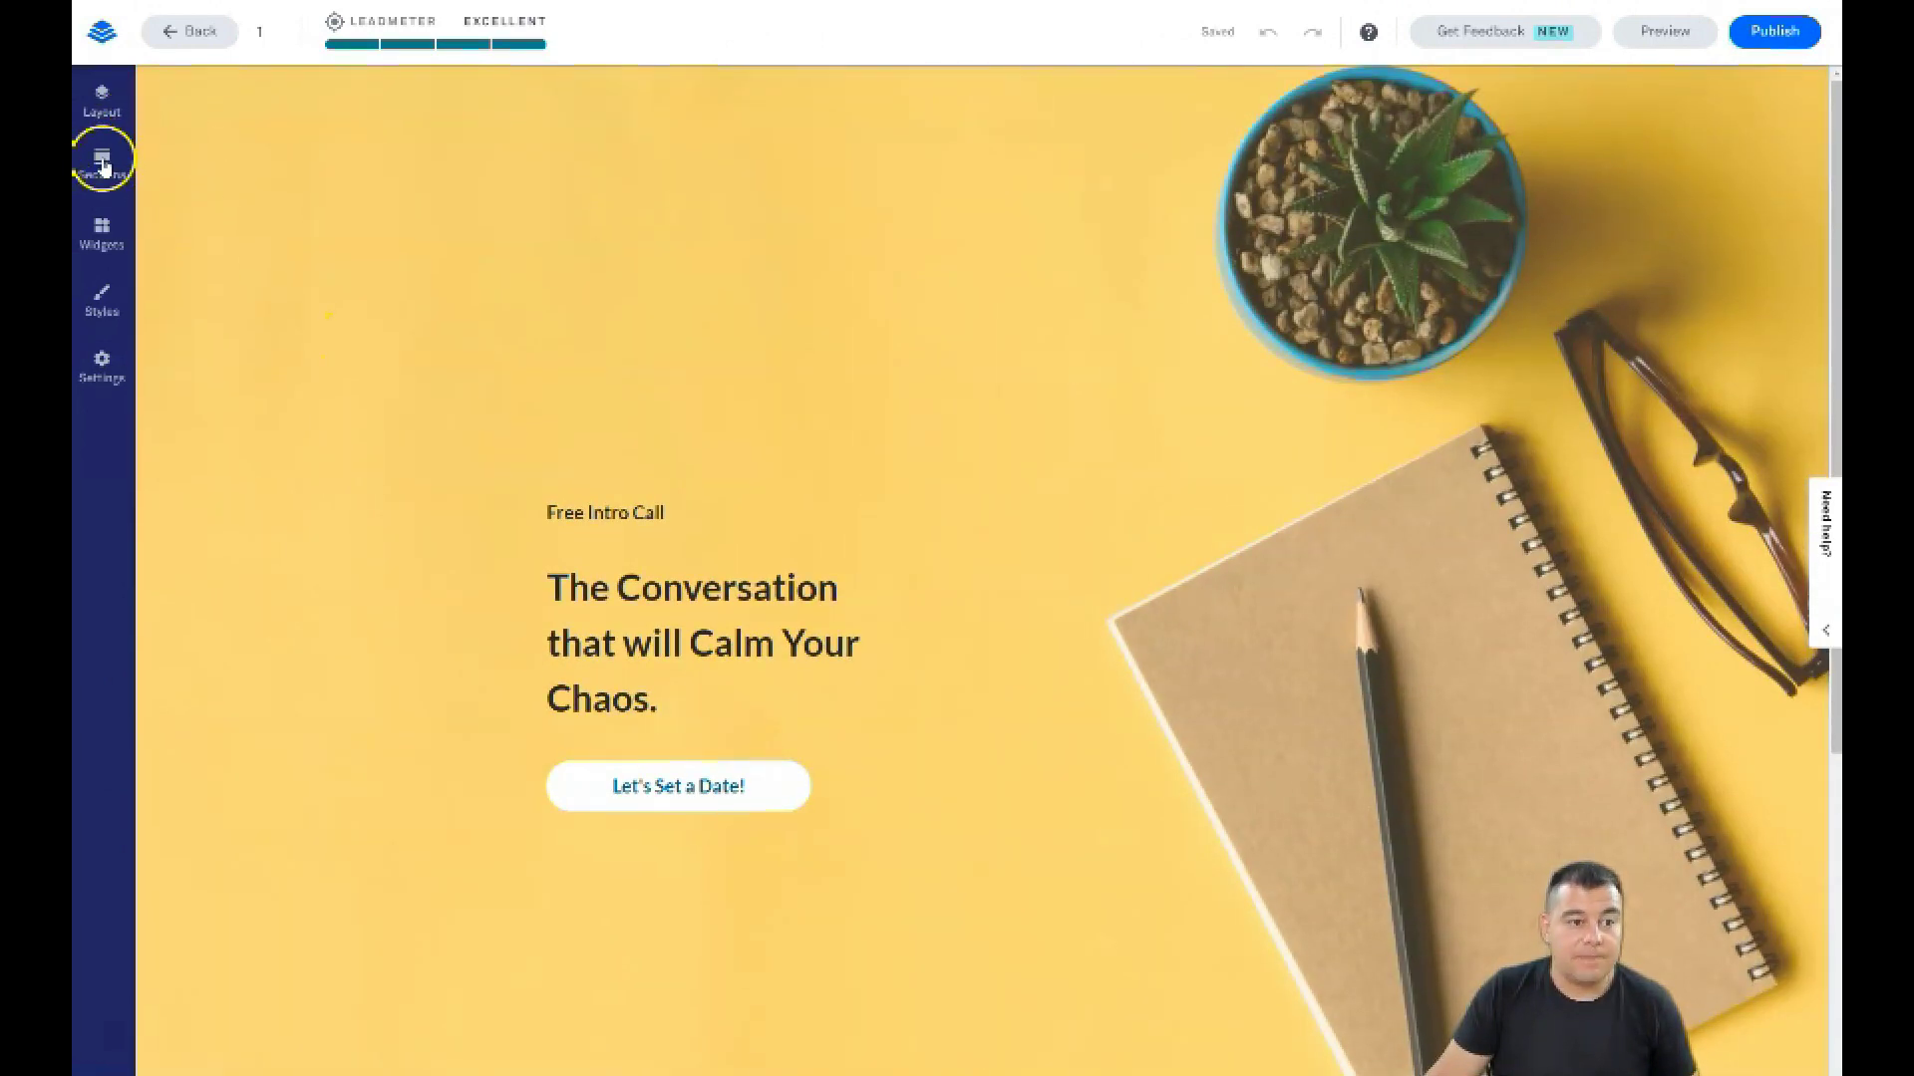
left_click(103, 165)
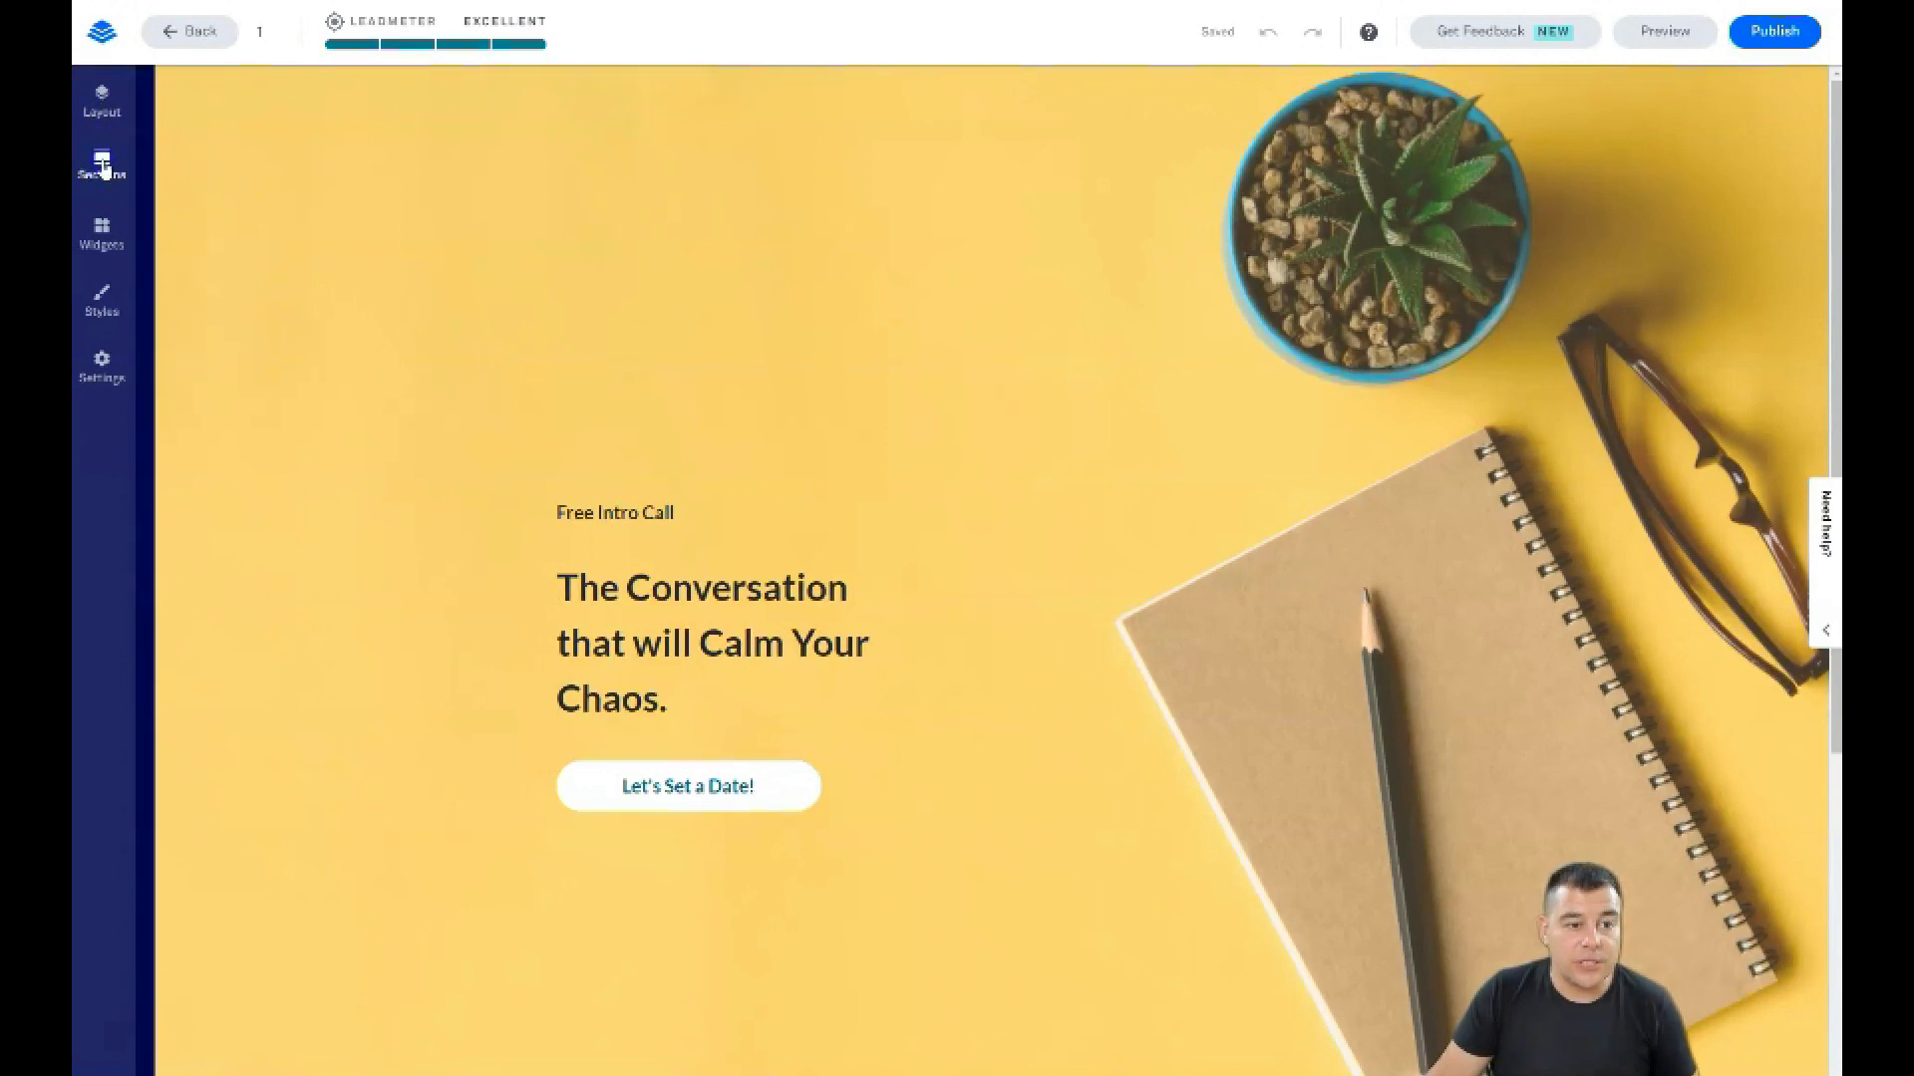
left_click(103, 116)
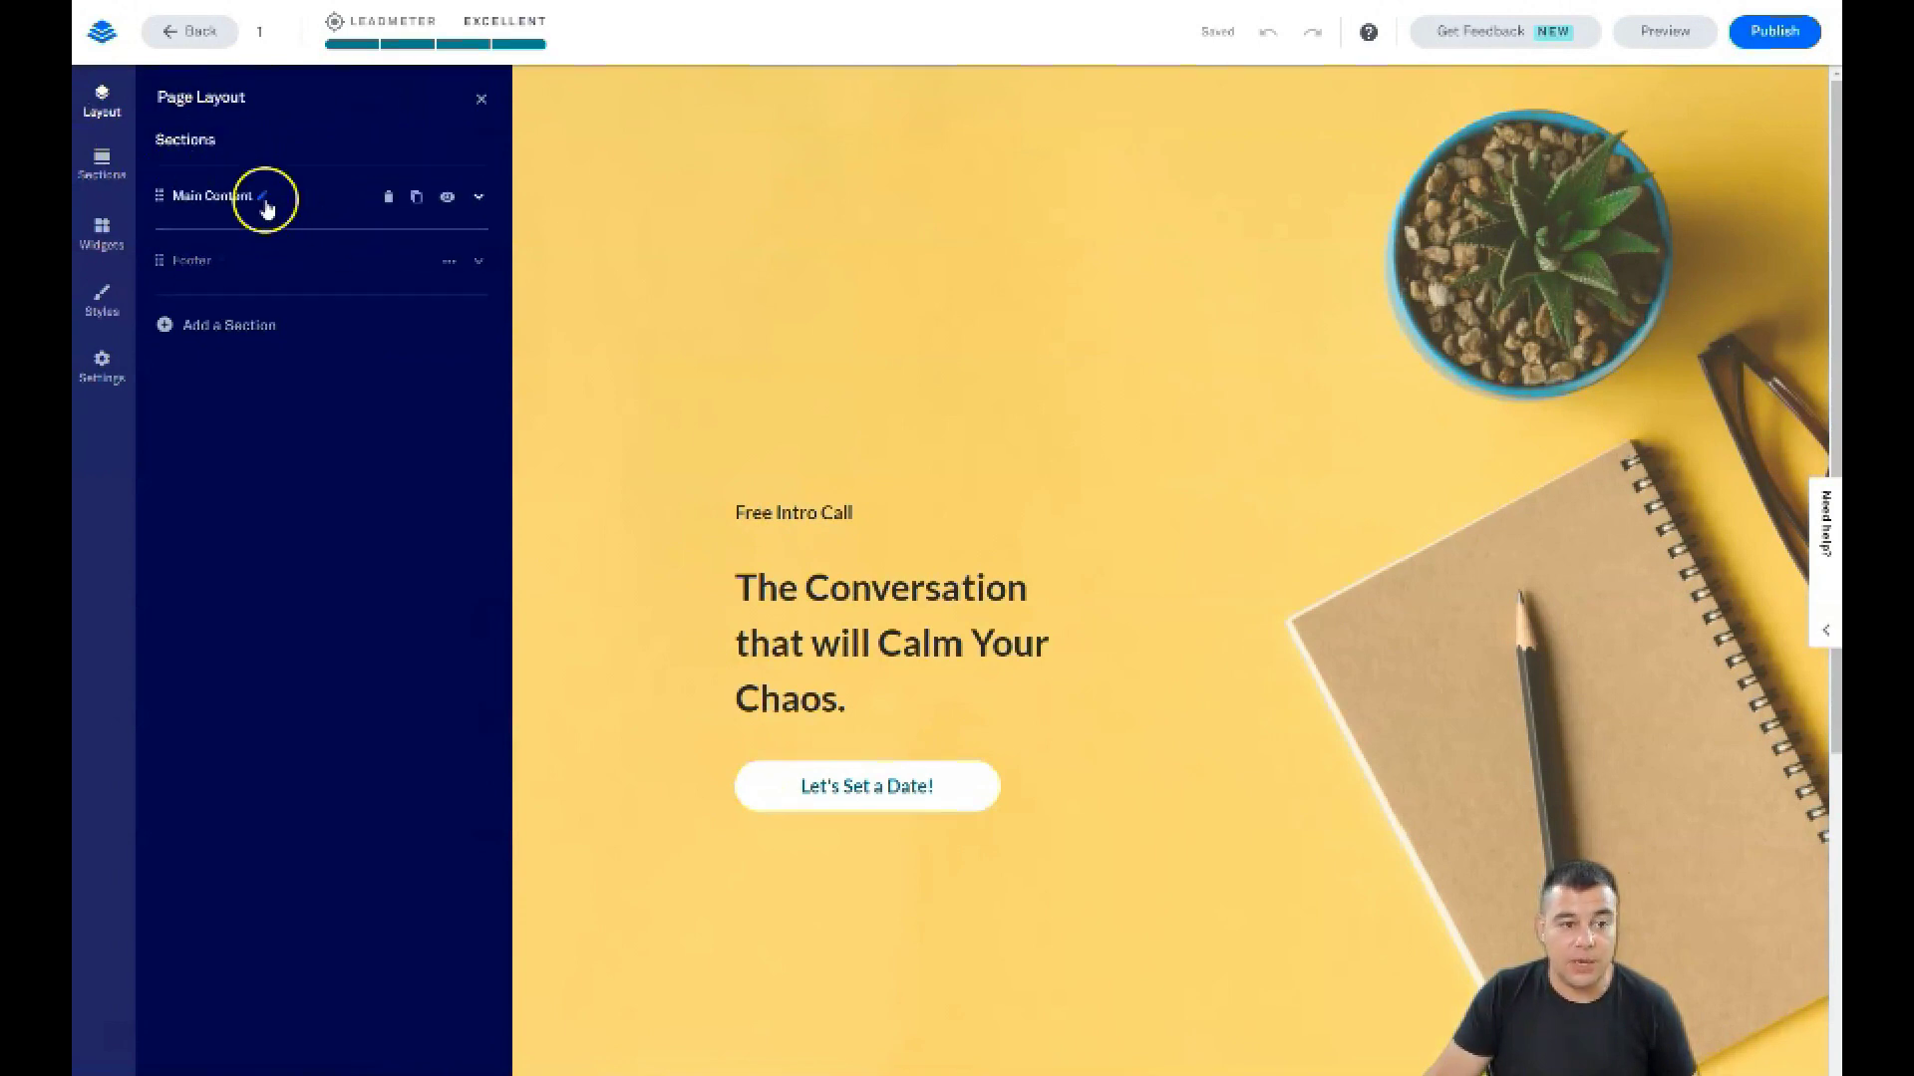
Expand Main Content to inspect its Content block and spacer, then collapse it
left_click(304, 203)
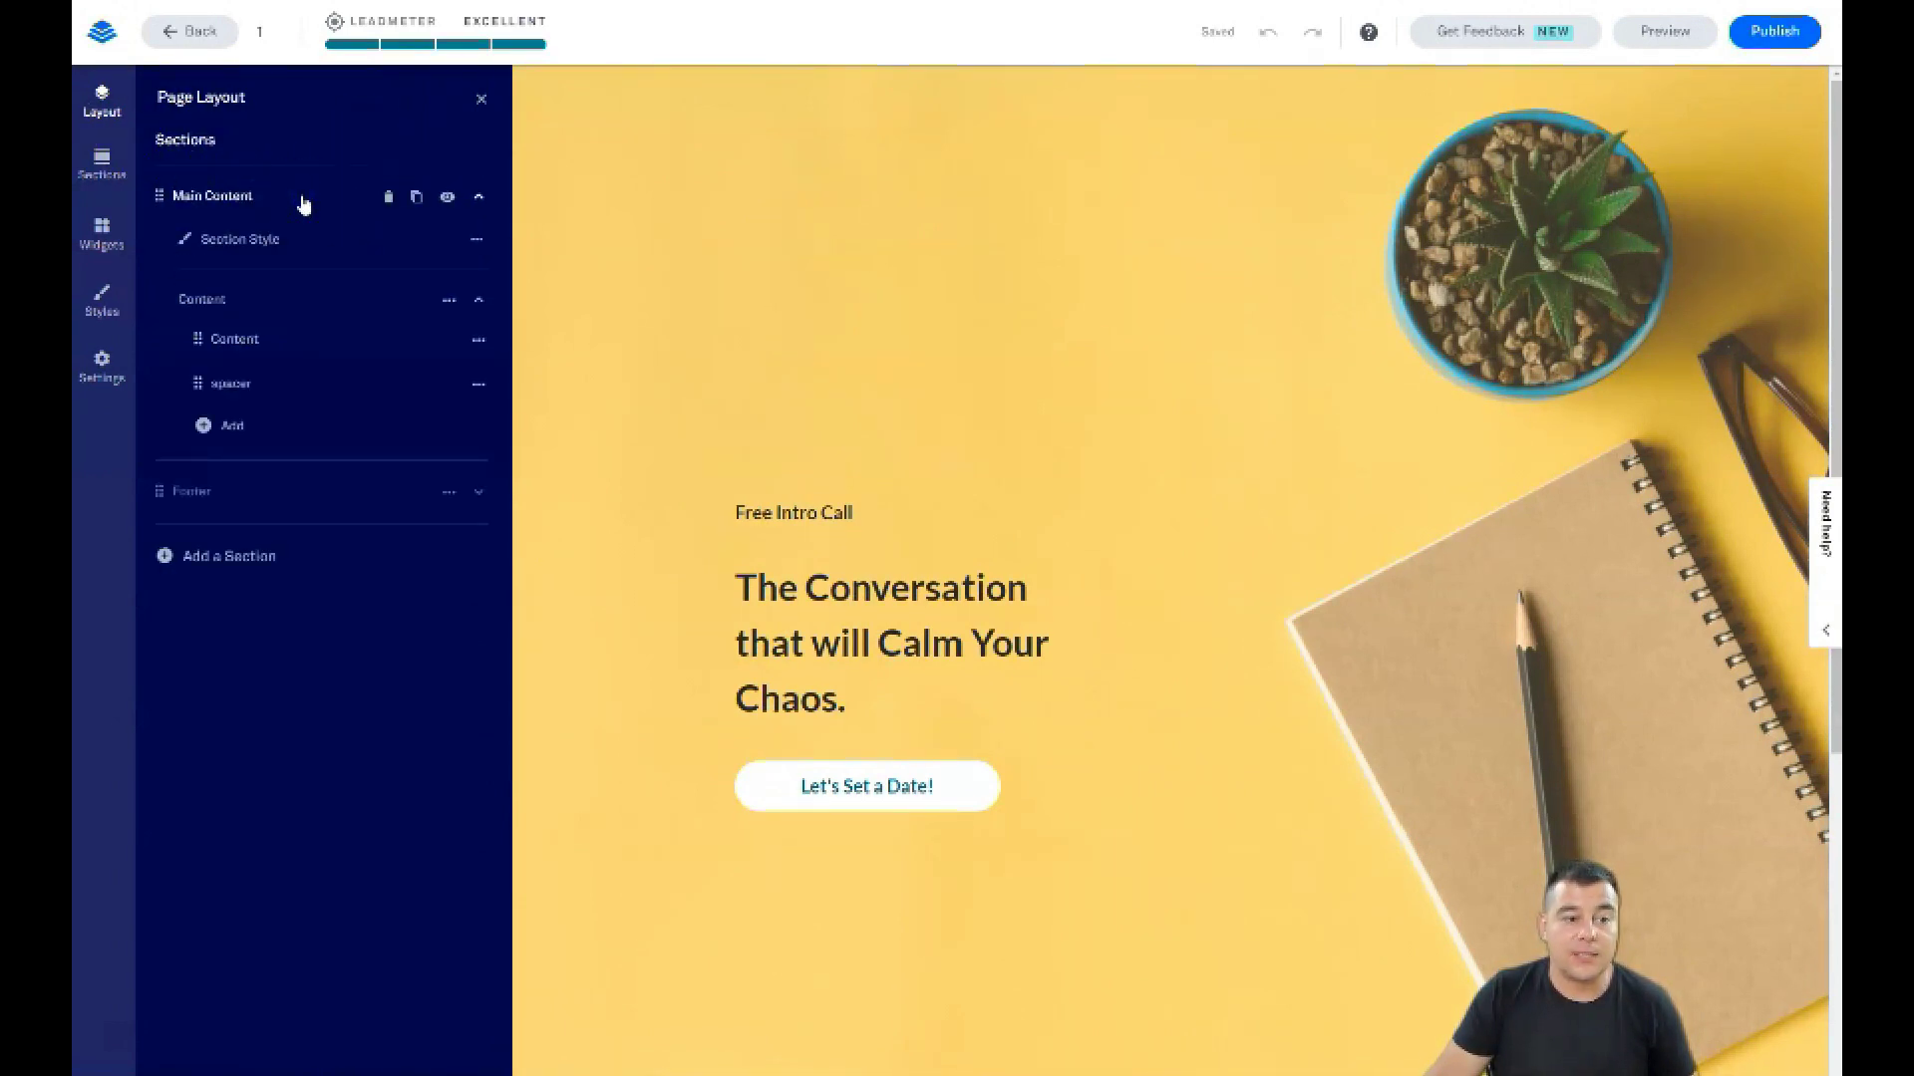
left_click(304, 204)
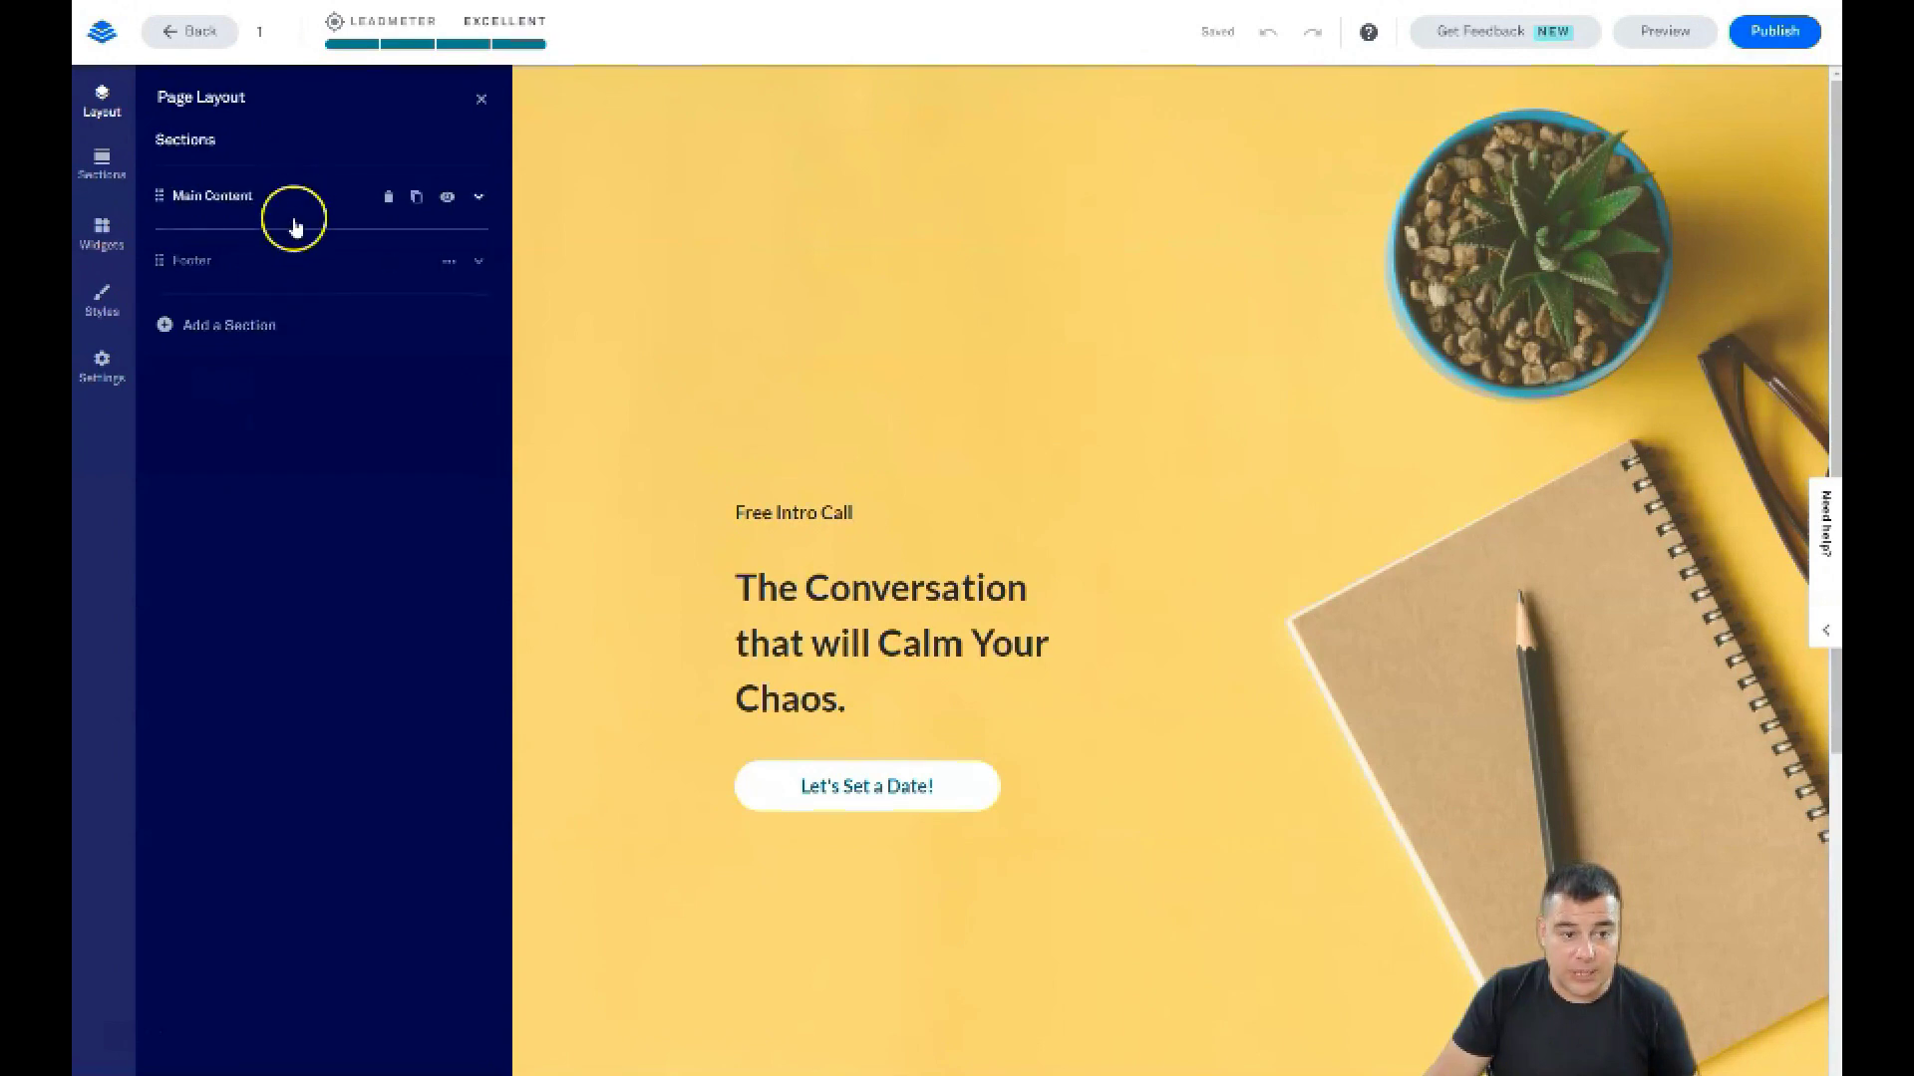
left_click(291, 203)
left_click(278, 332)
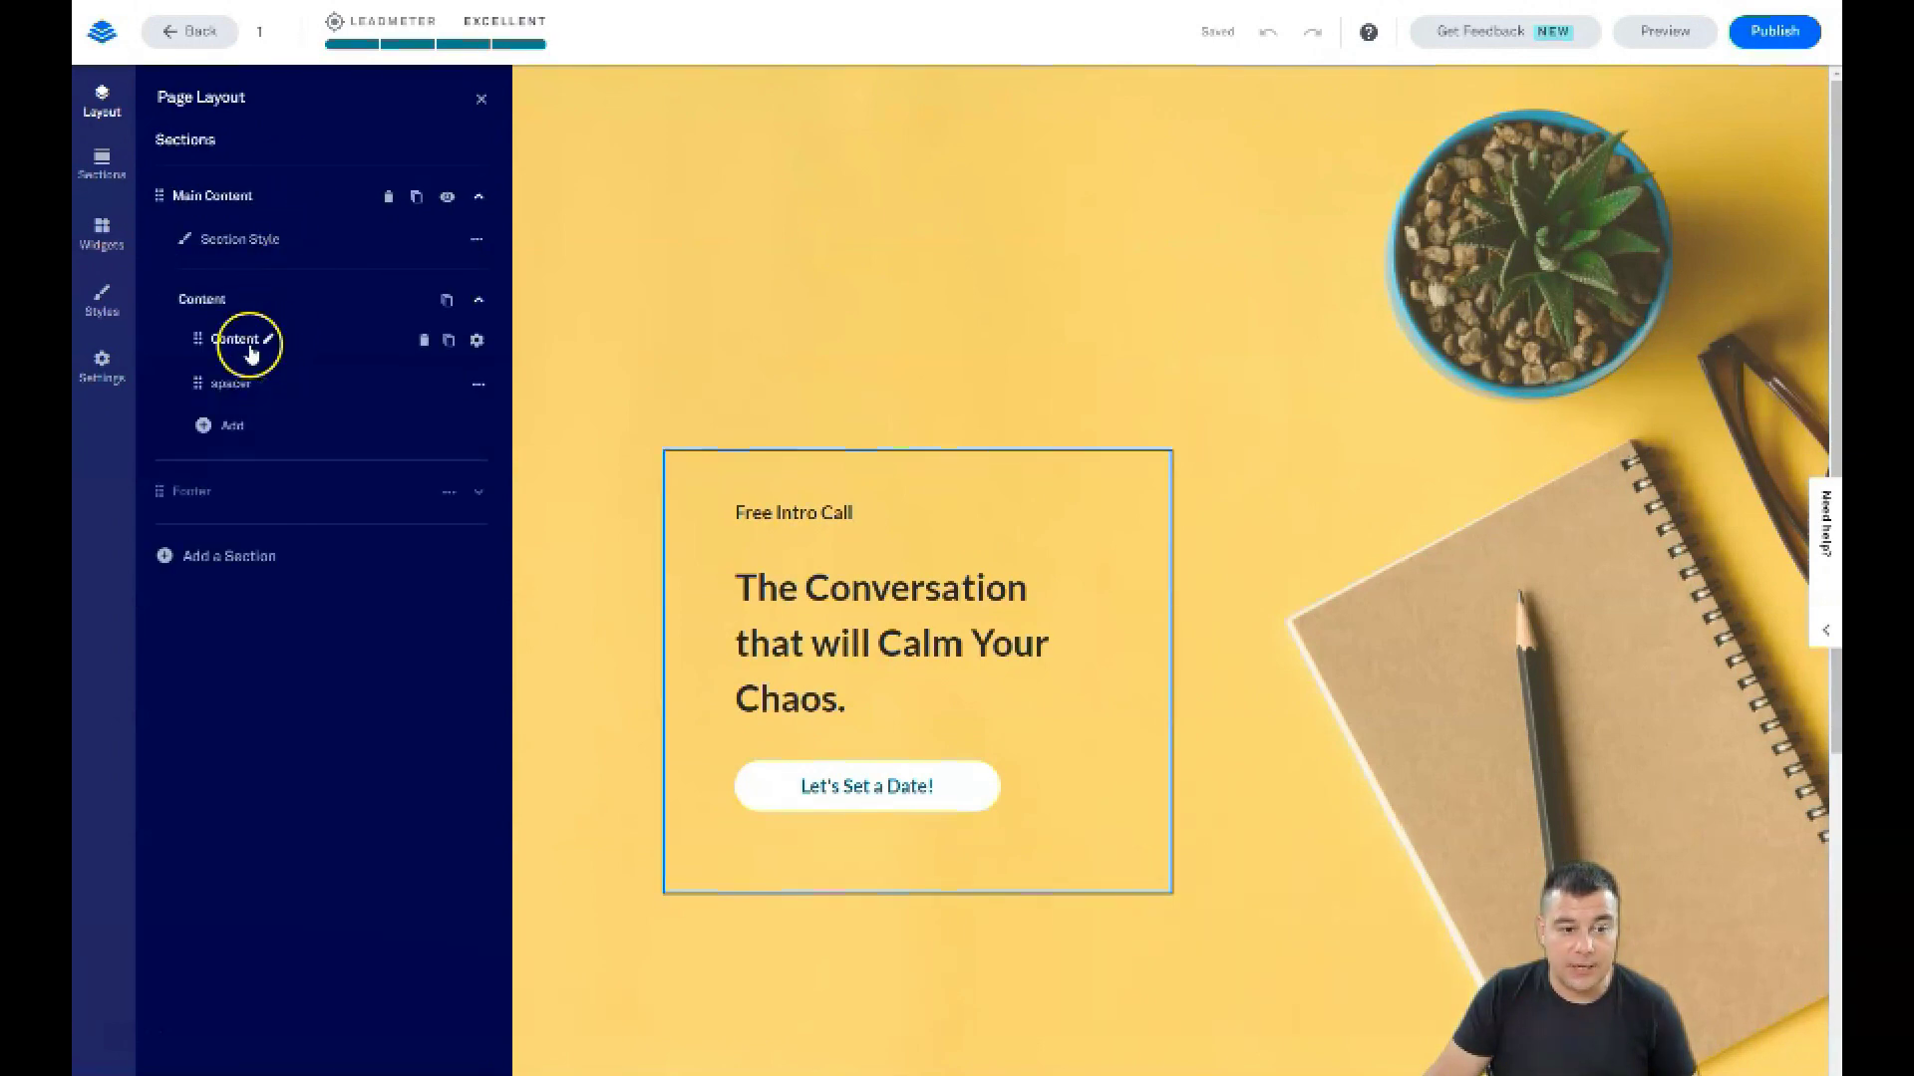
left_click(235, 389)
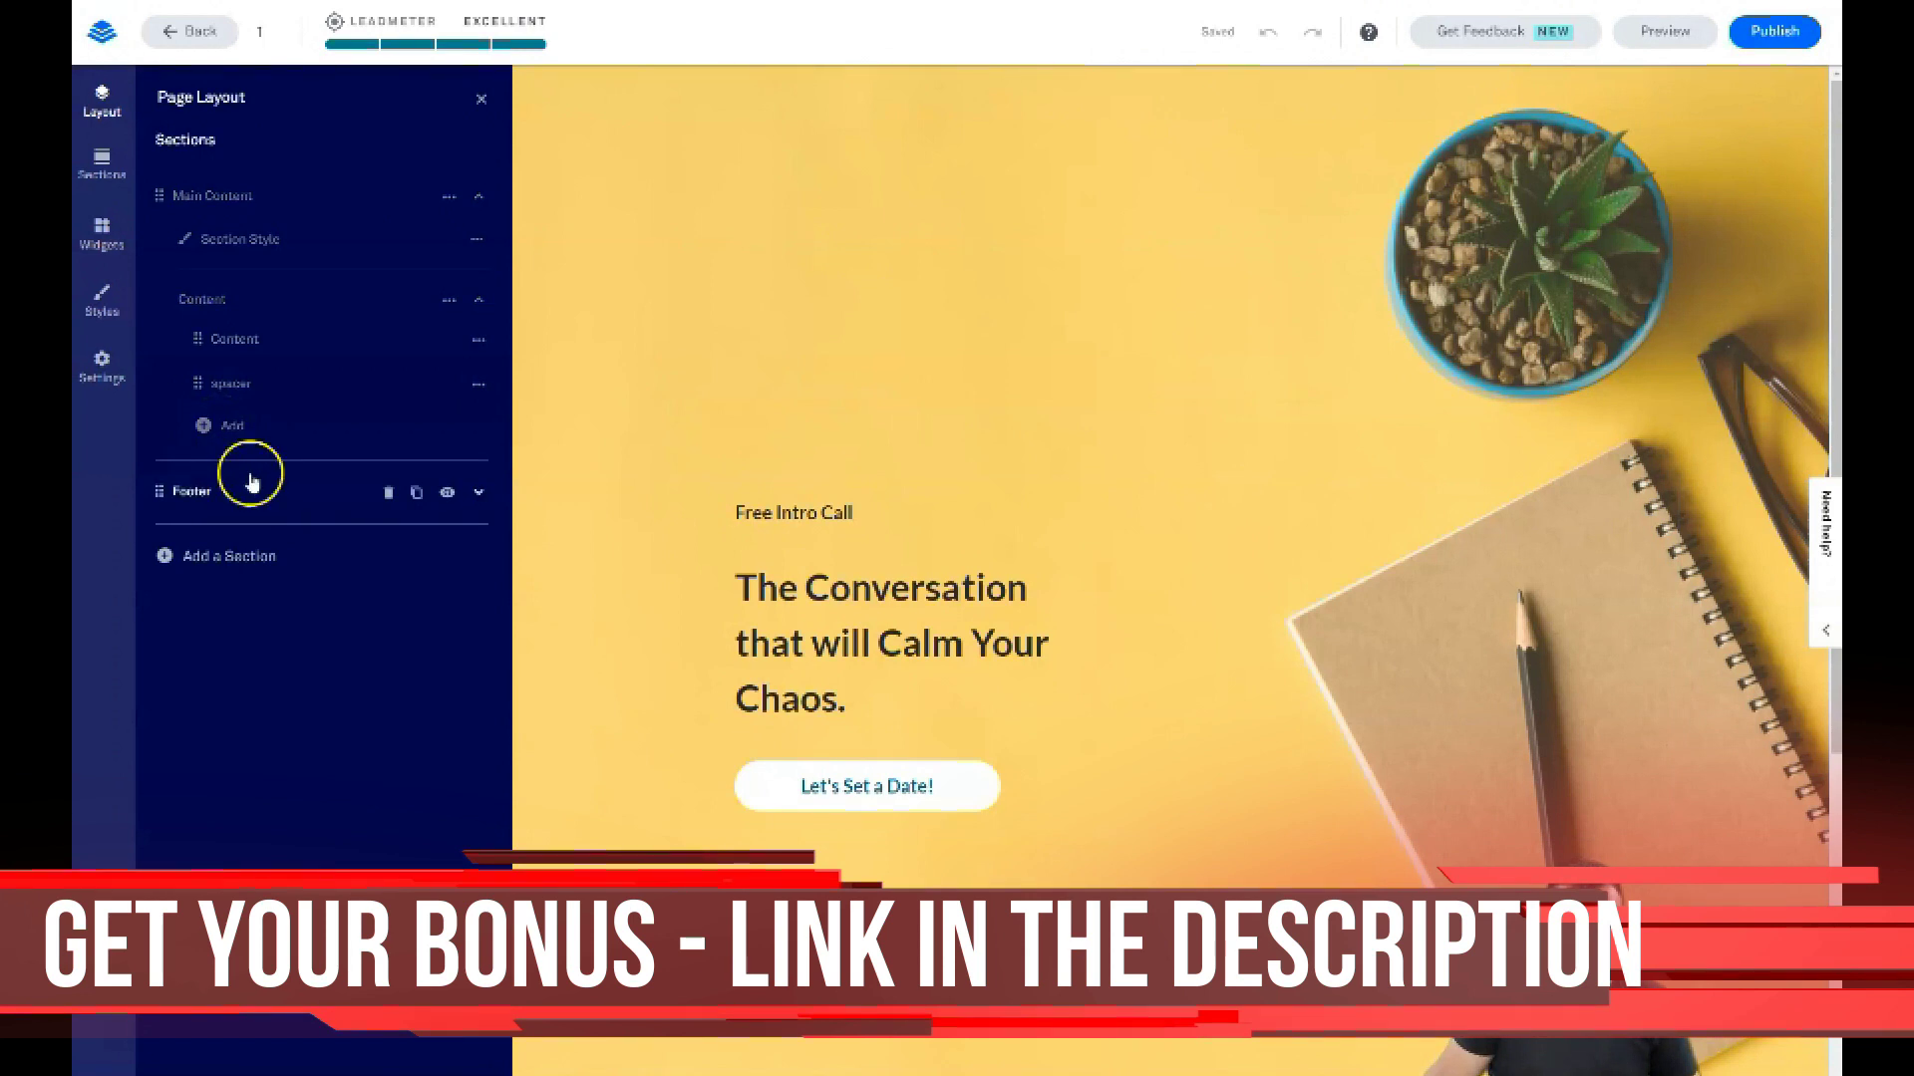
left_click(476, 200)
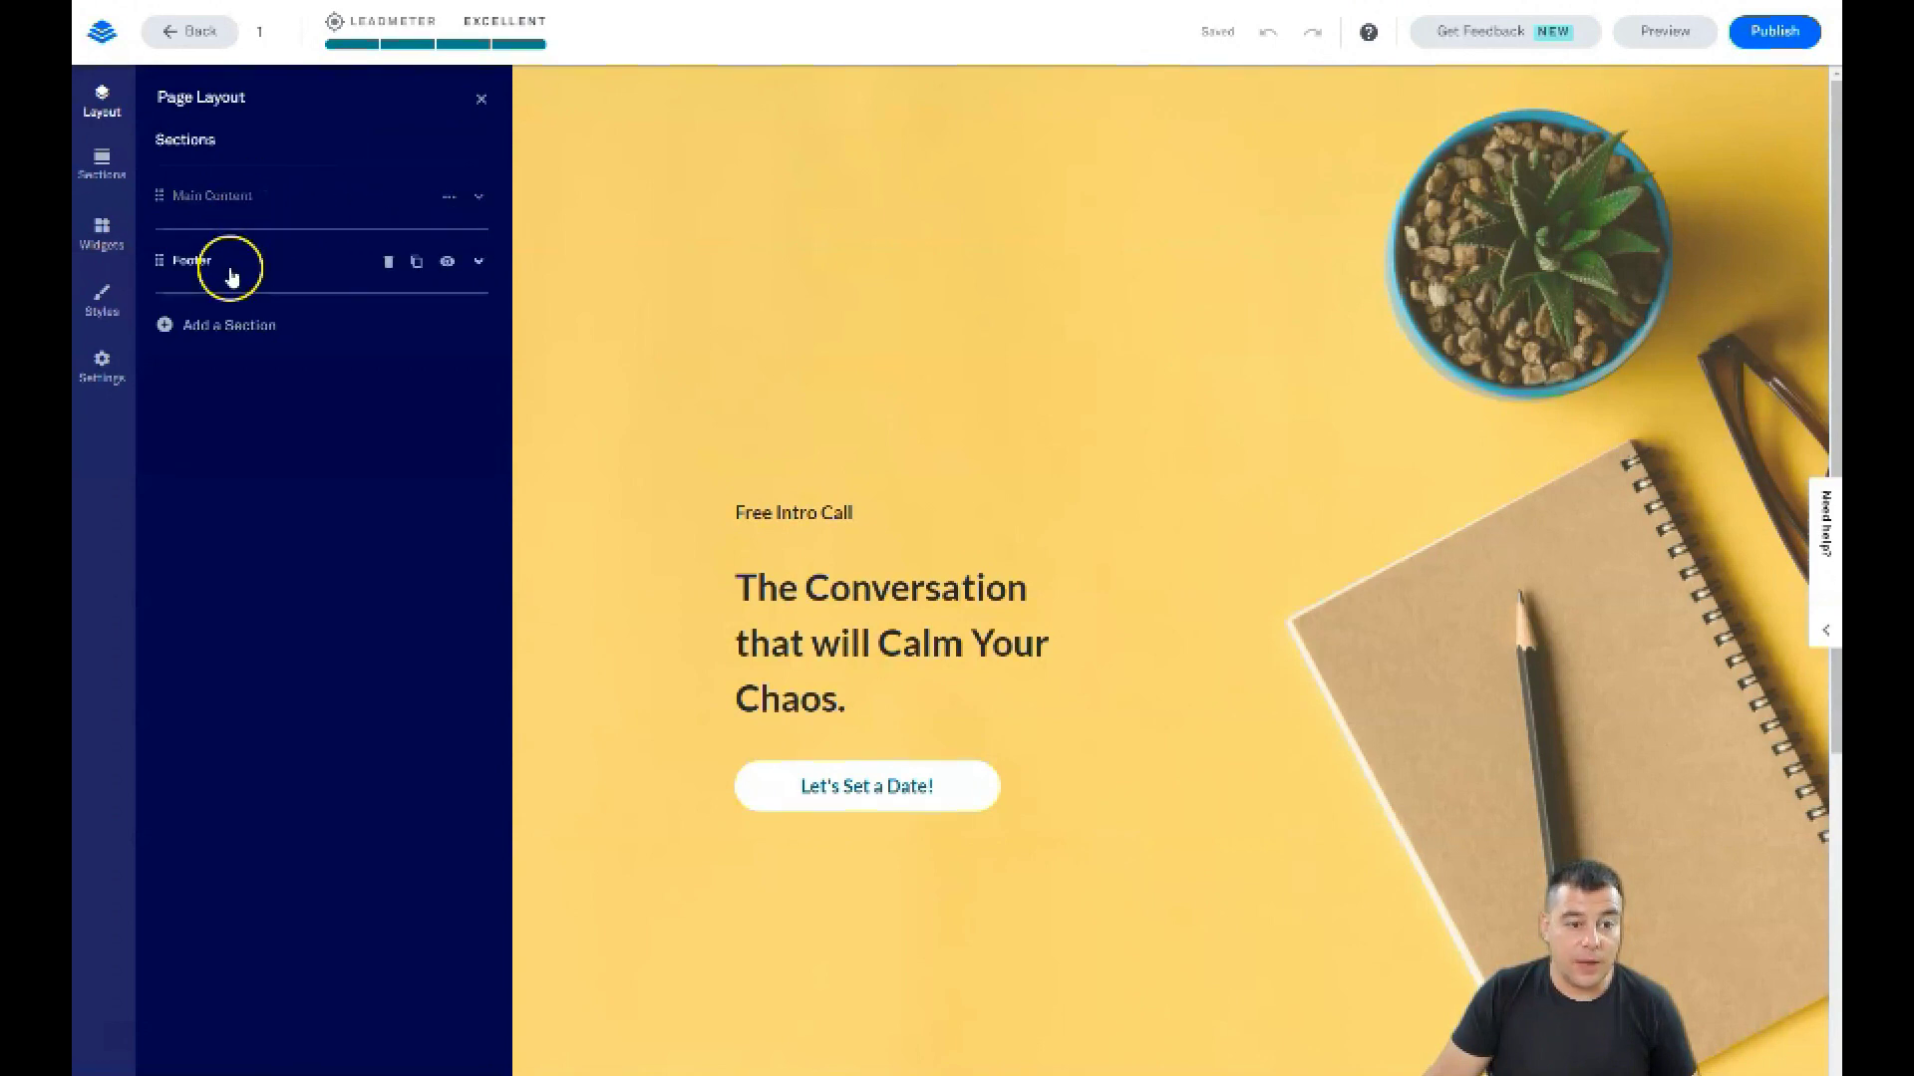
Add the first About layout (Meet Lynn) as a new section
left_click(210, 329)
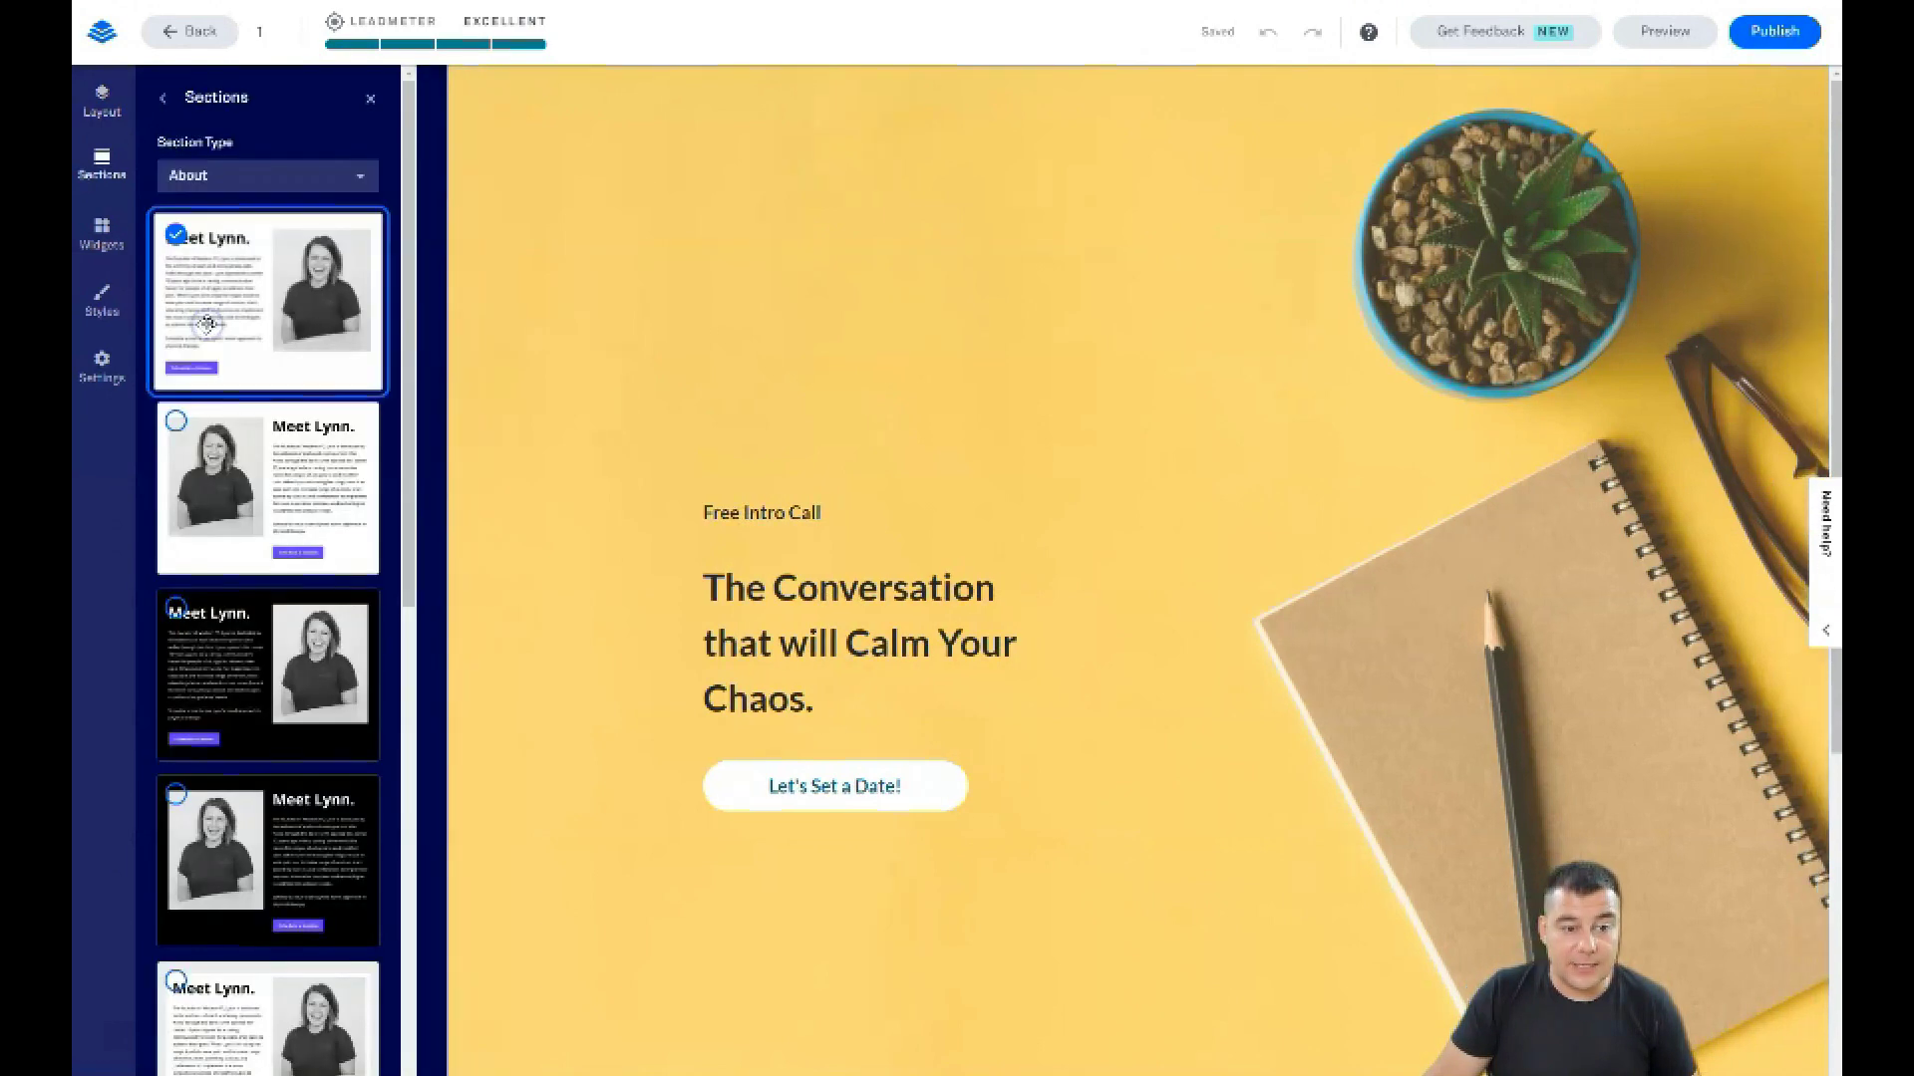
left_click(222, 327)
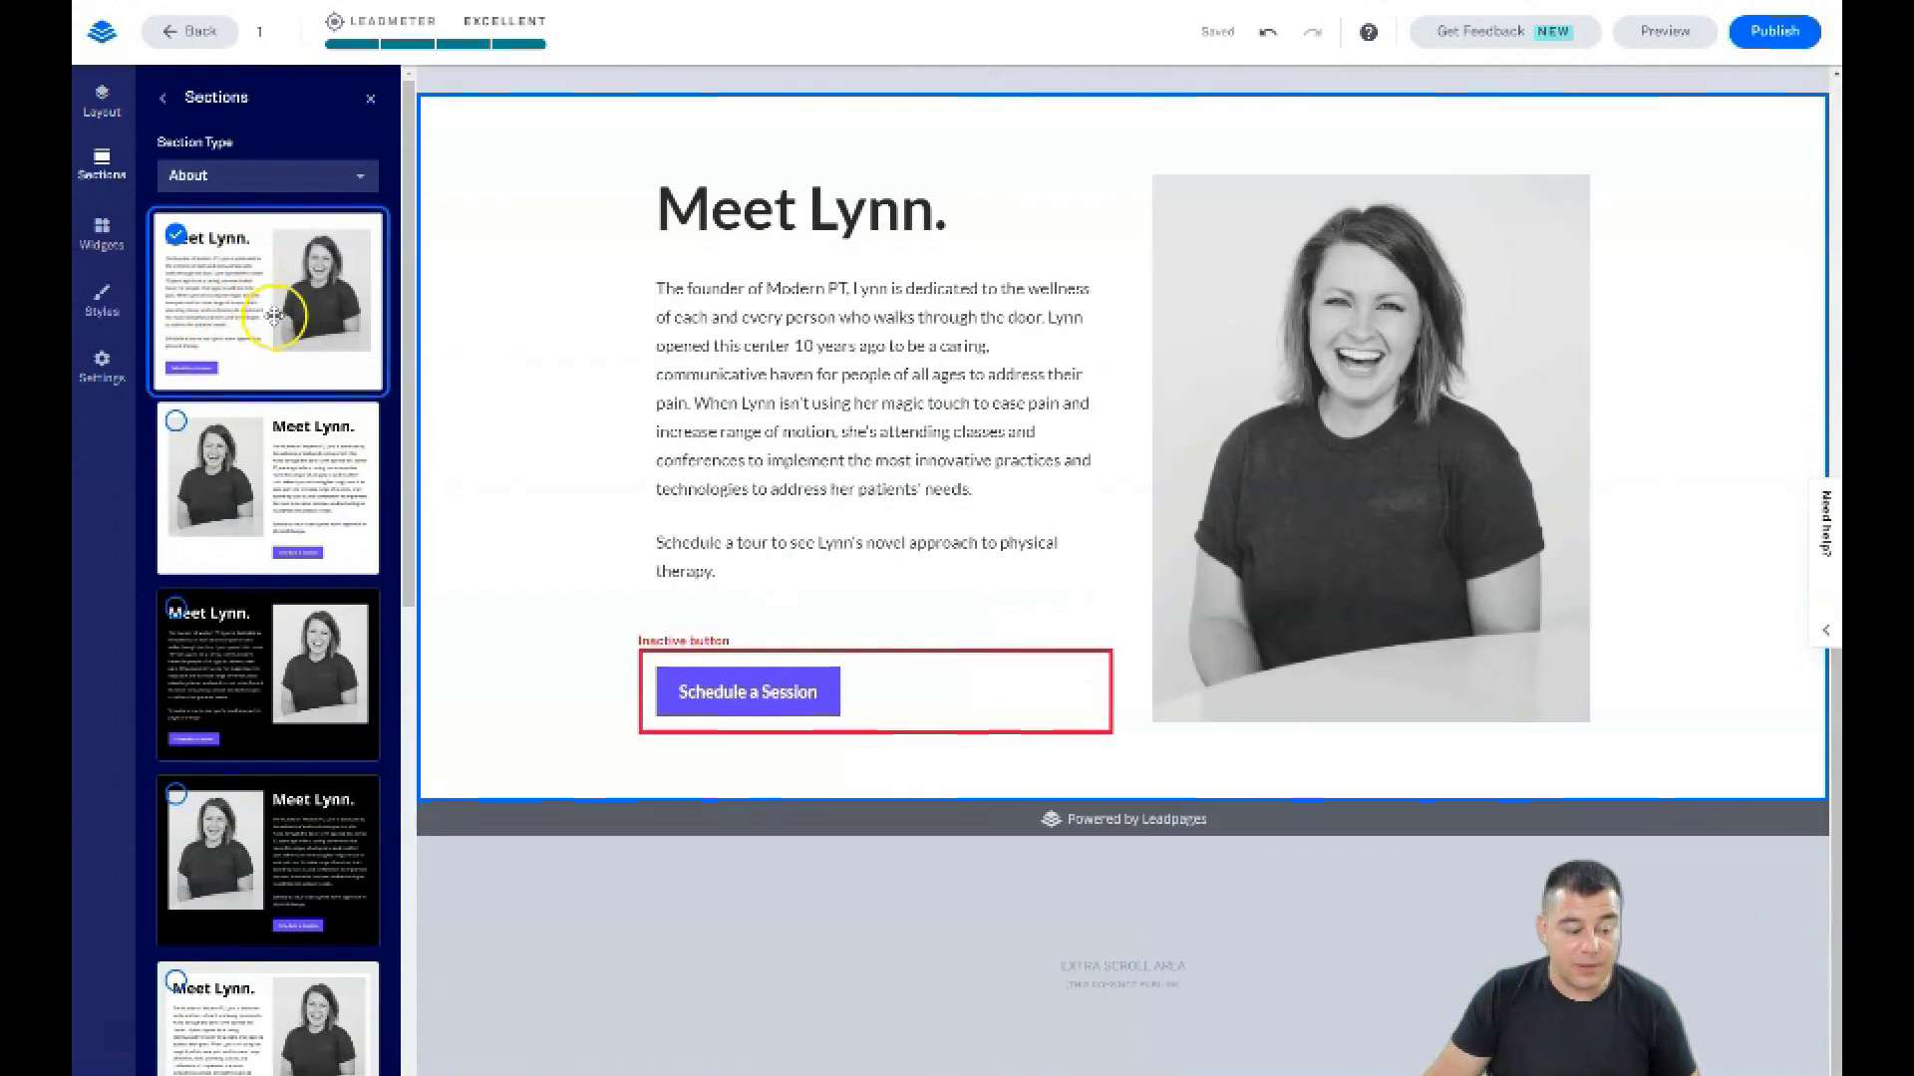
scroll(275, 327, "down", 5)
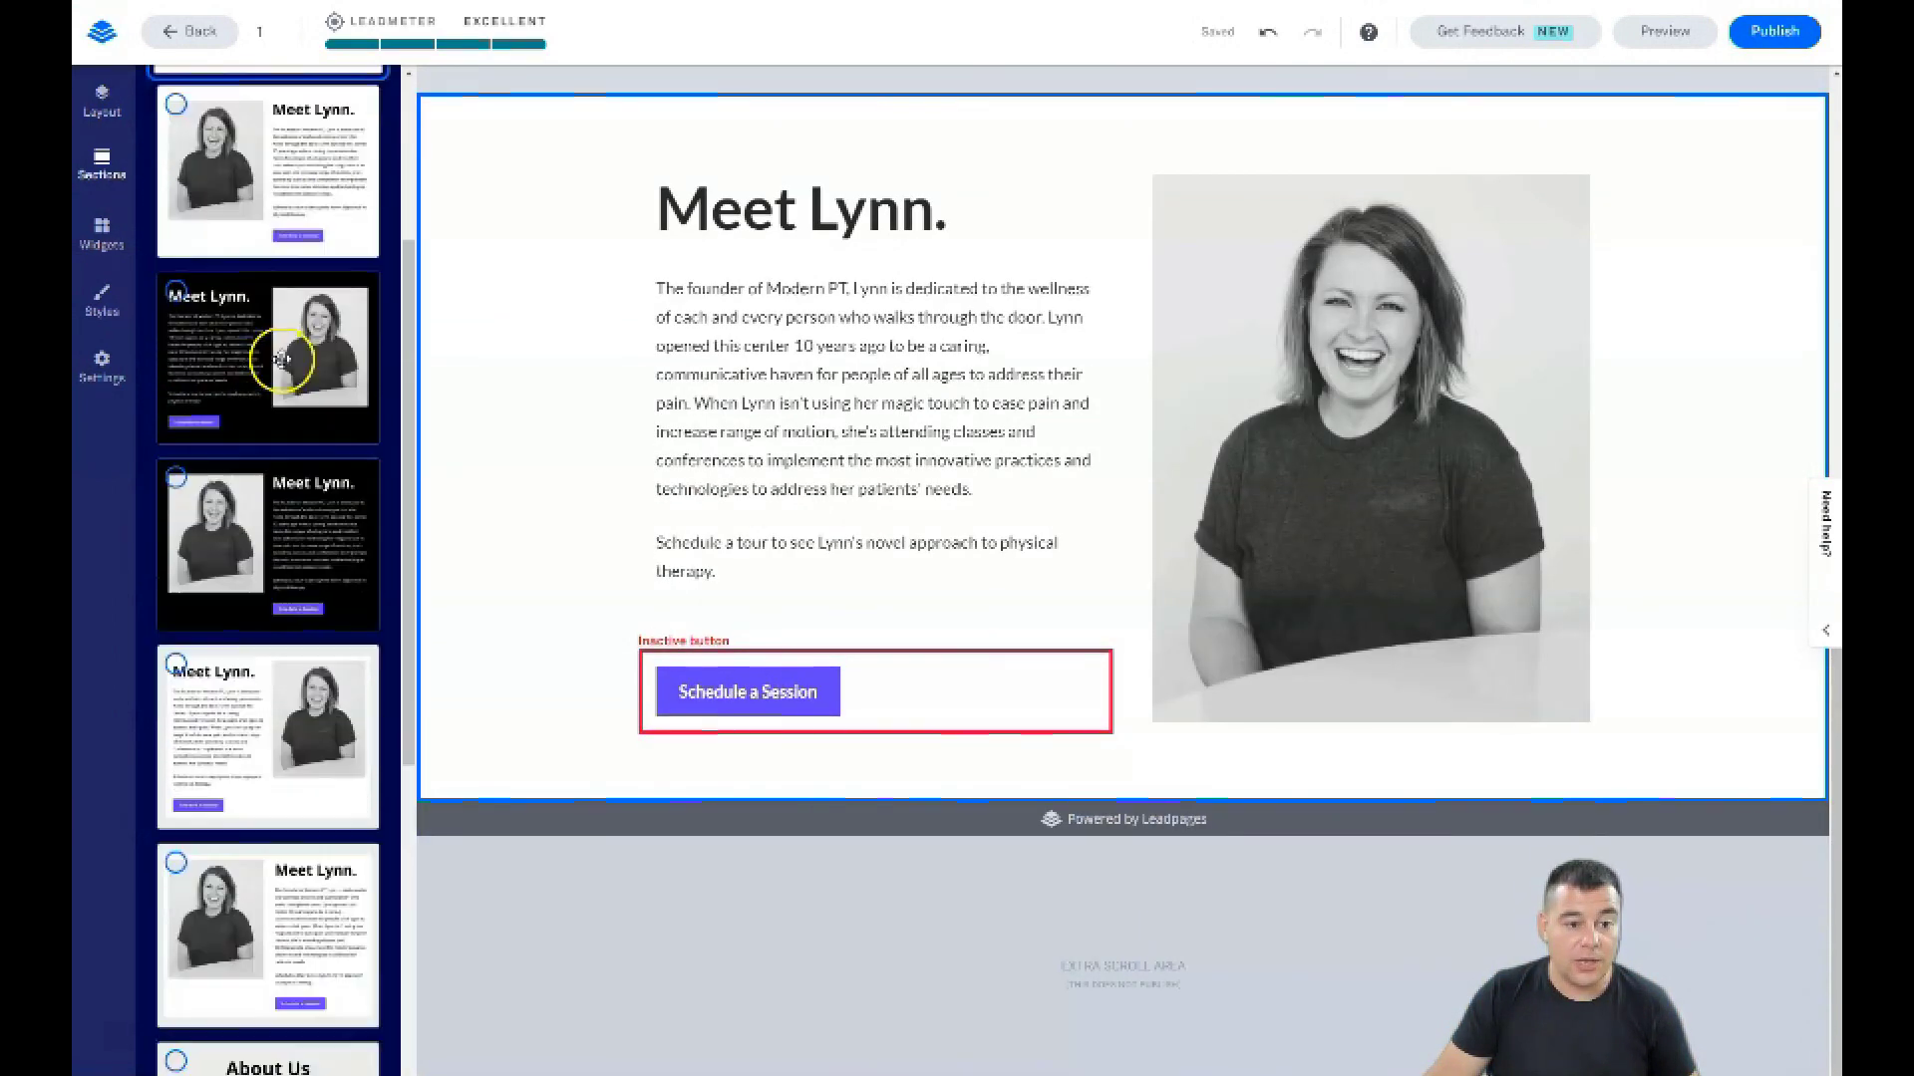
scroll(279, 348, "down", 4)
scroll(289, 344, "up", 10)
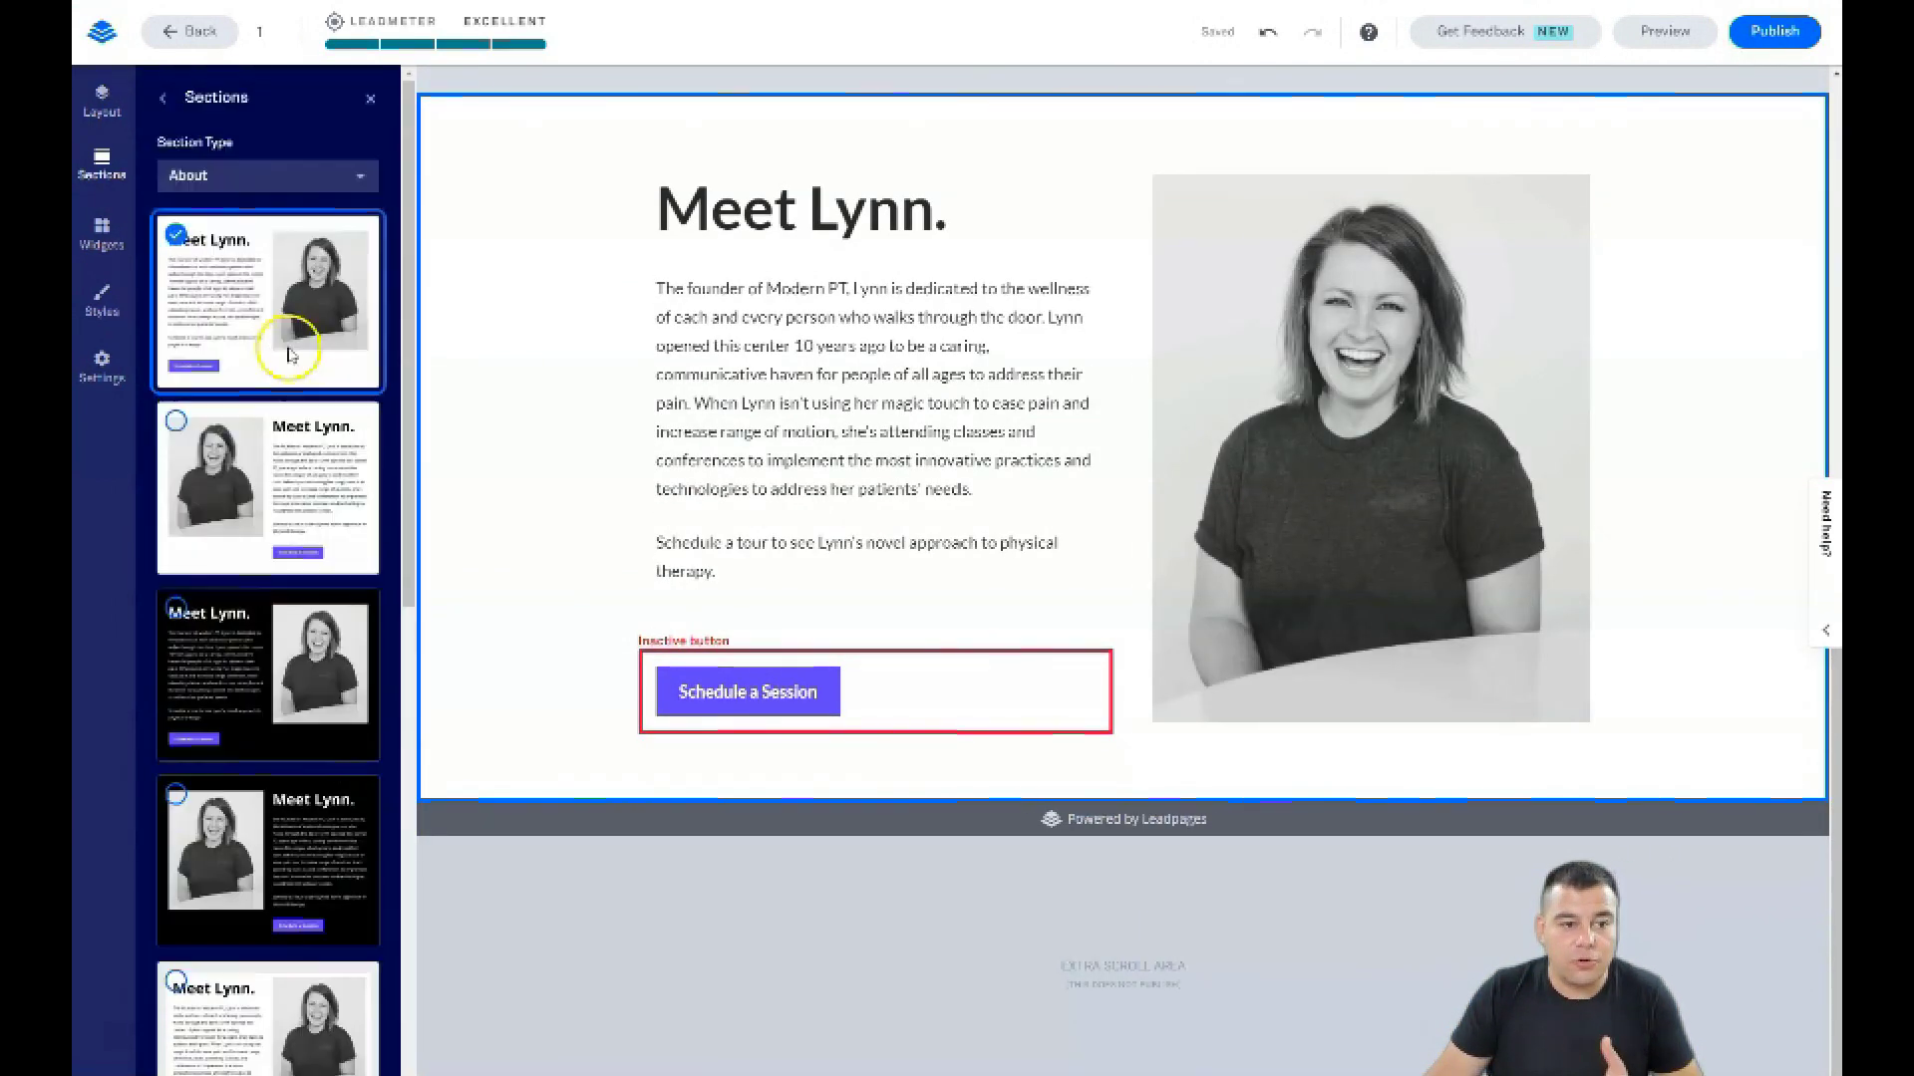
Switch the section type to Blank and drag the two-column layout onto the page
left_click(348, 179)
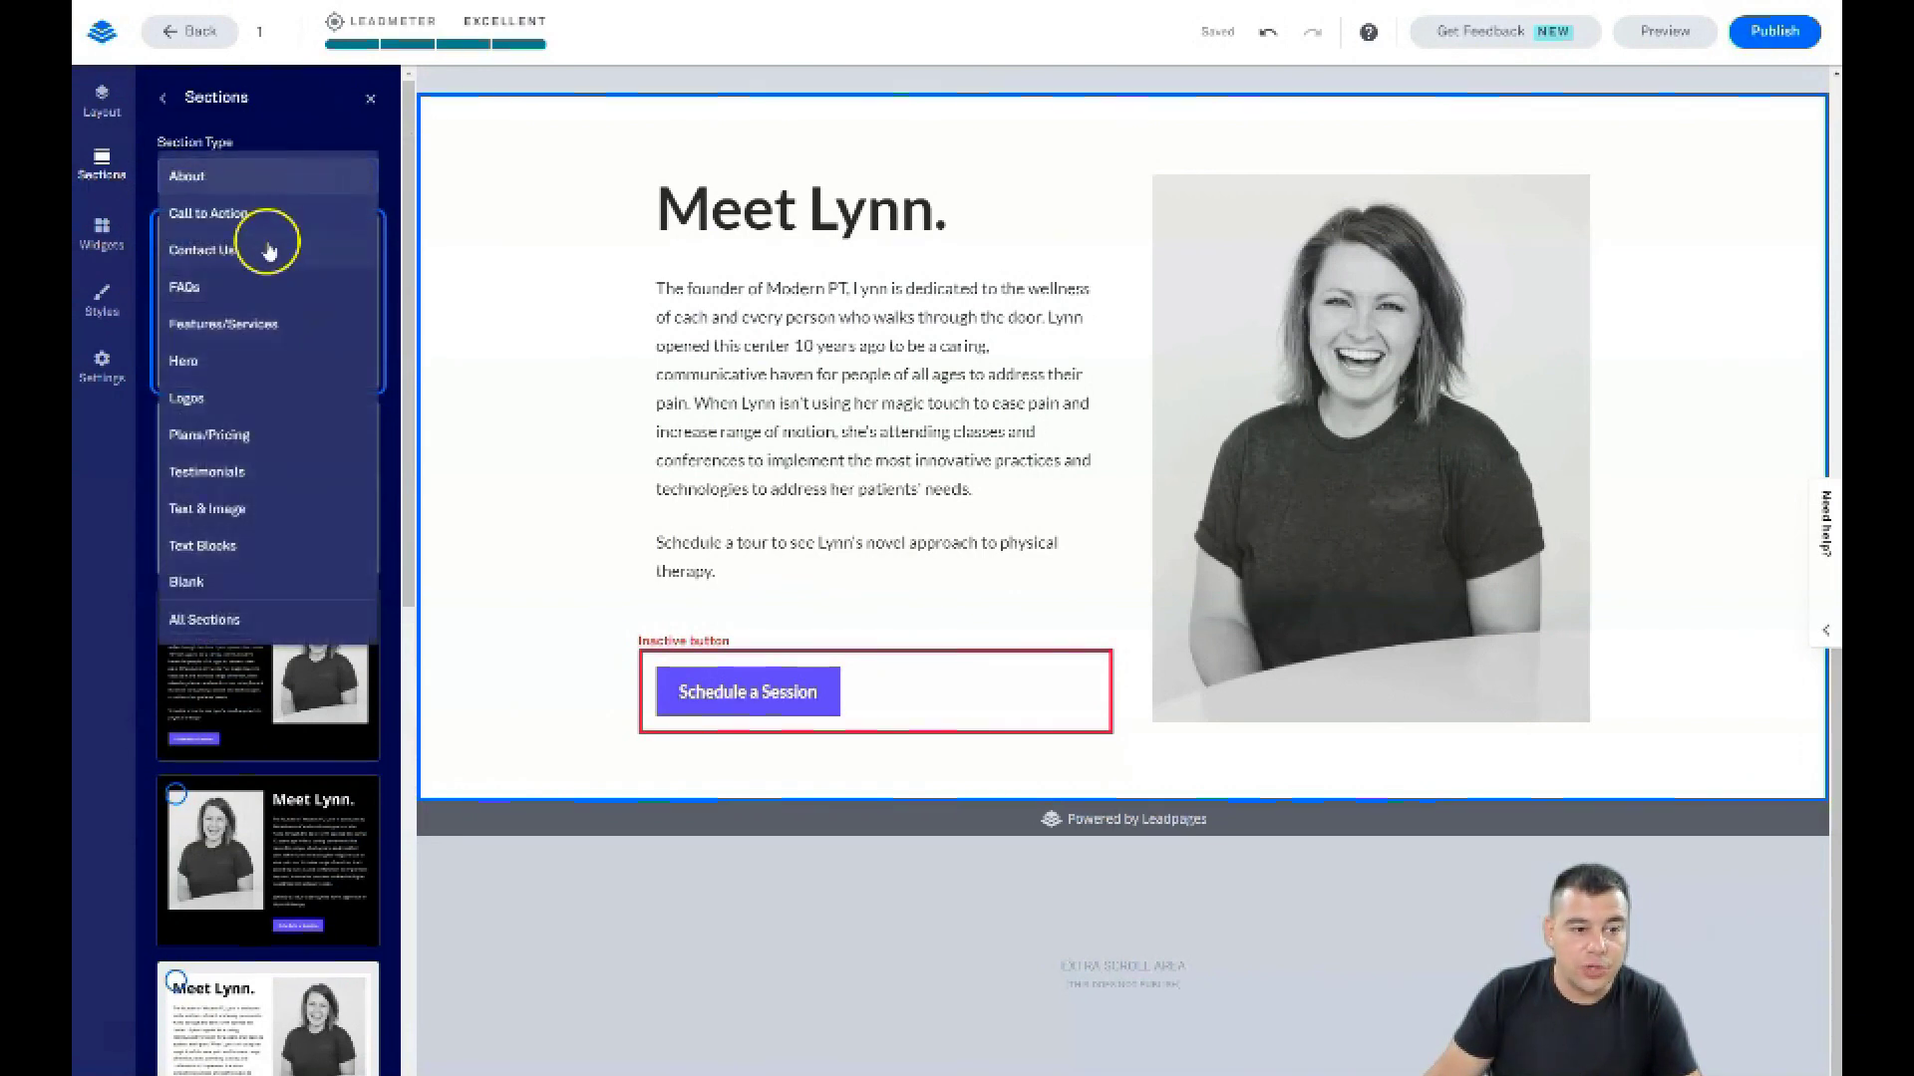
left_click(209, 324)
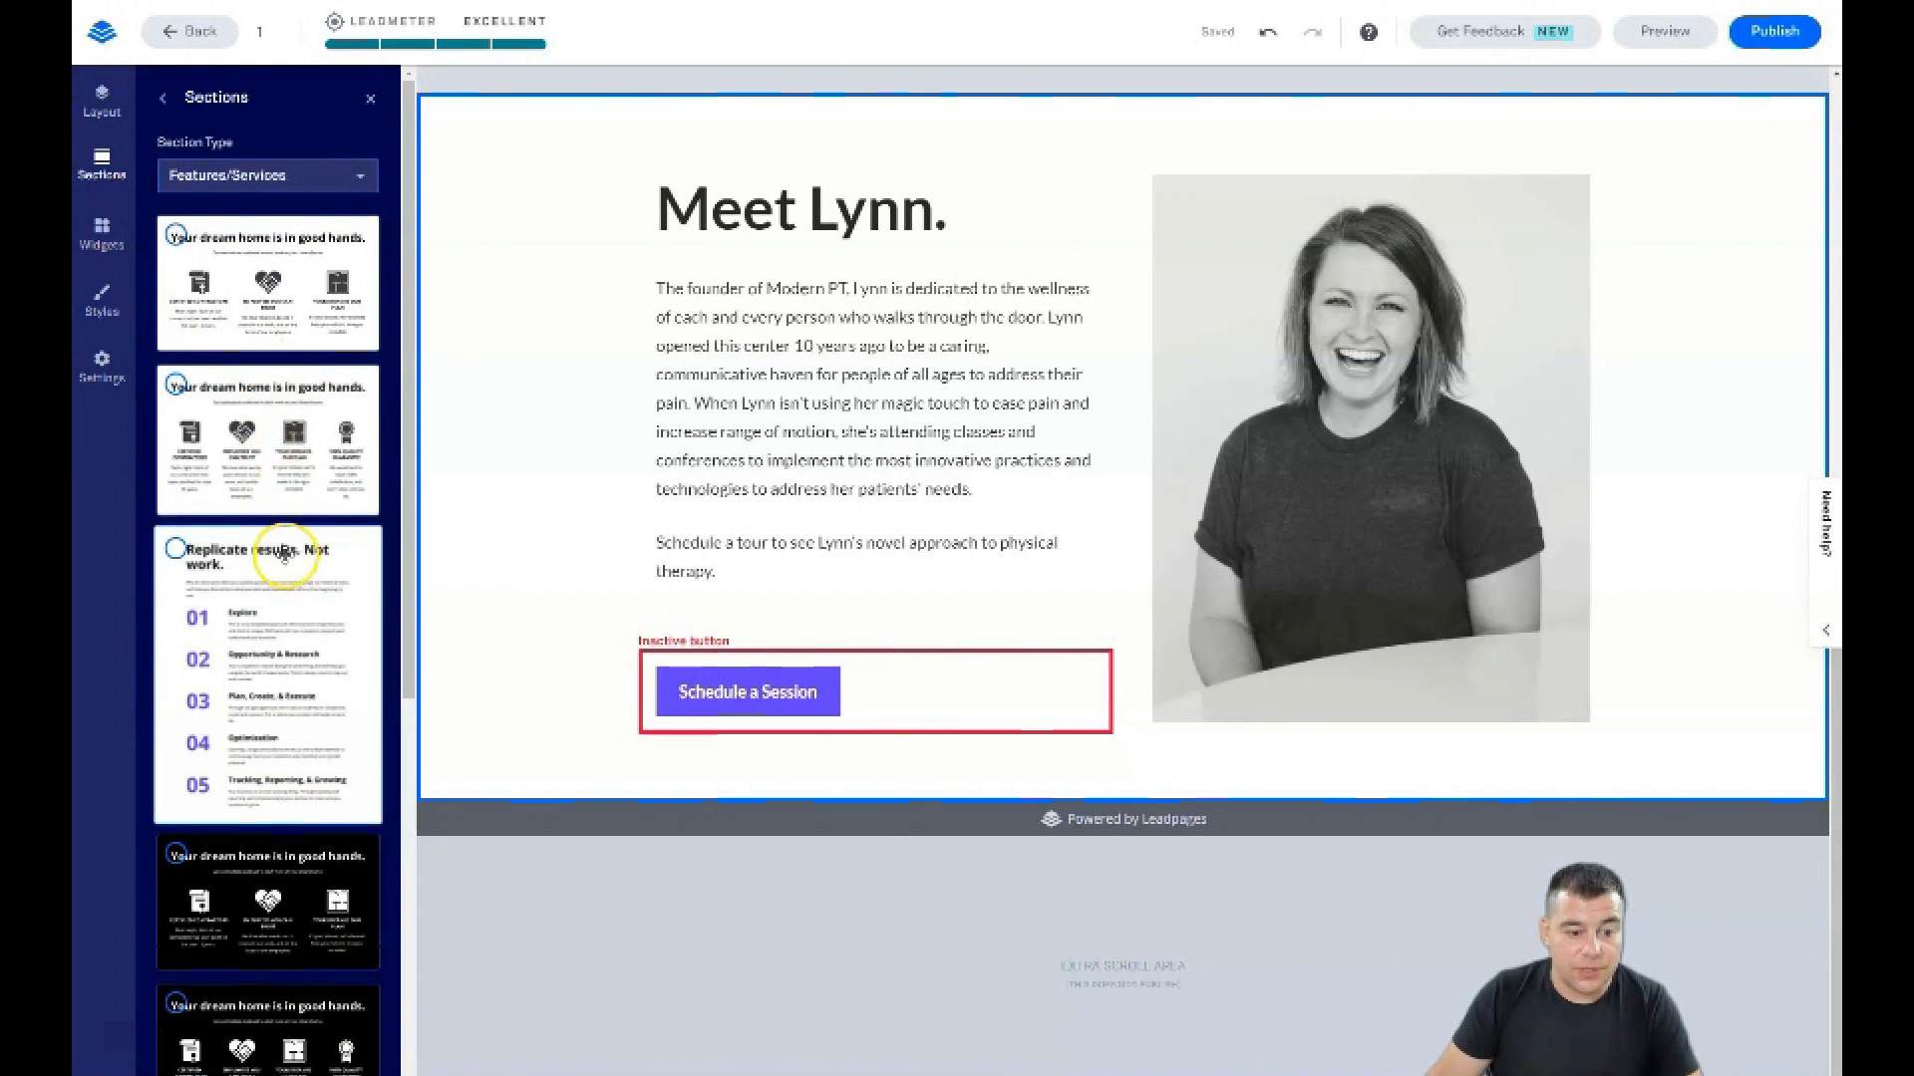
scroll(275, 518, "down", 6)
scroll(286, 563, "up", 2)
scroll(286, 563, "up", 4)
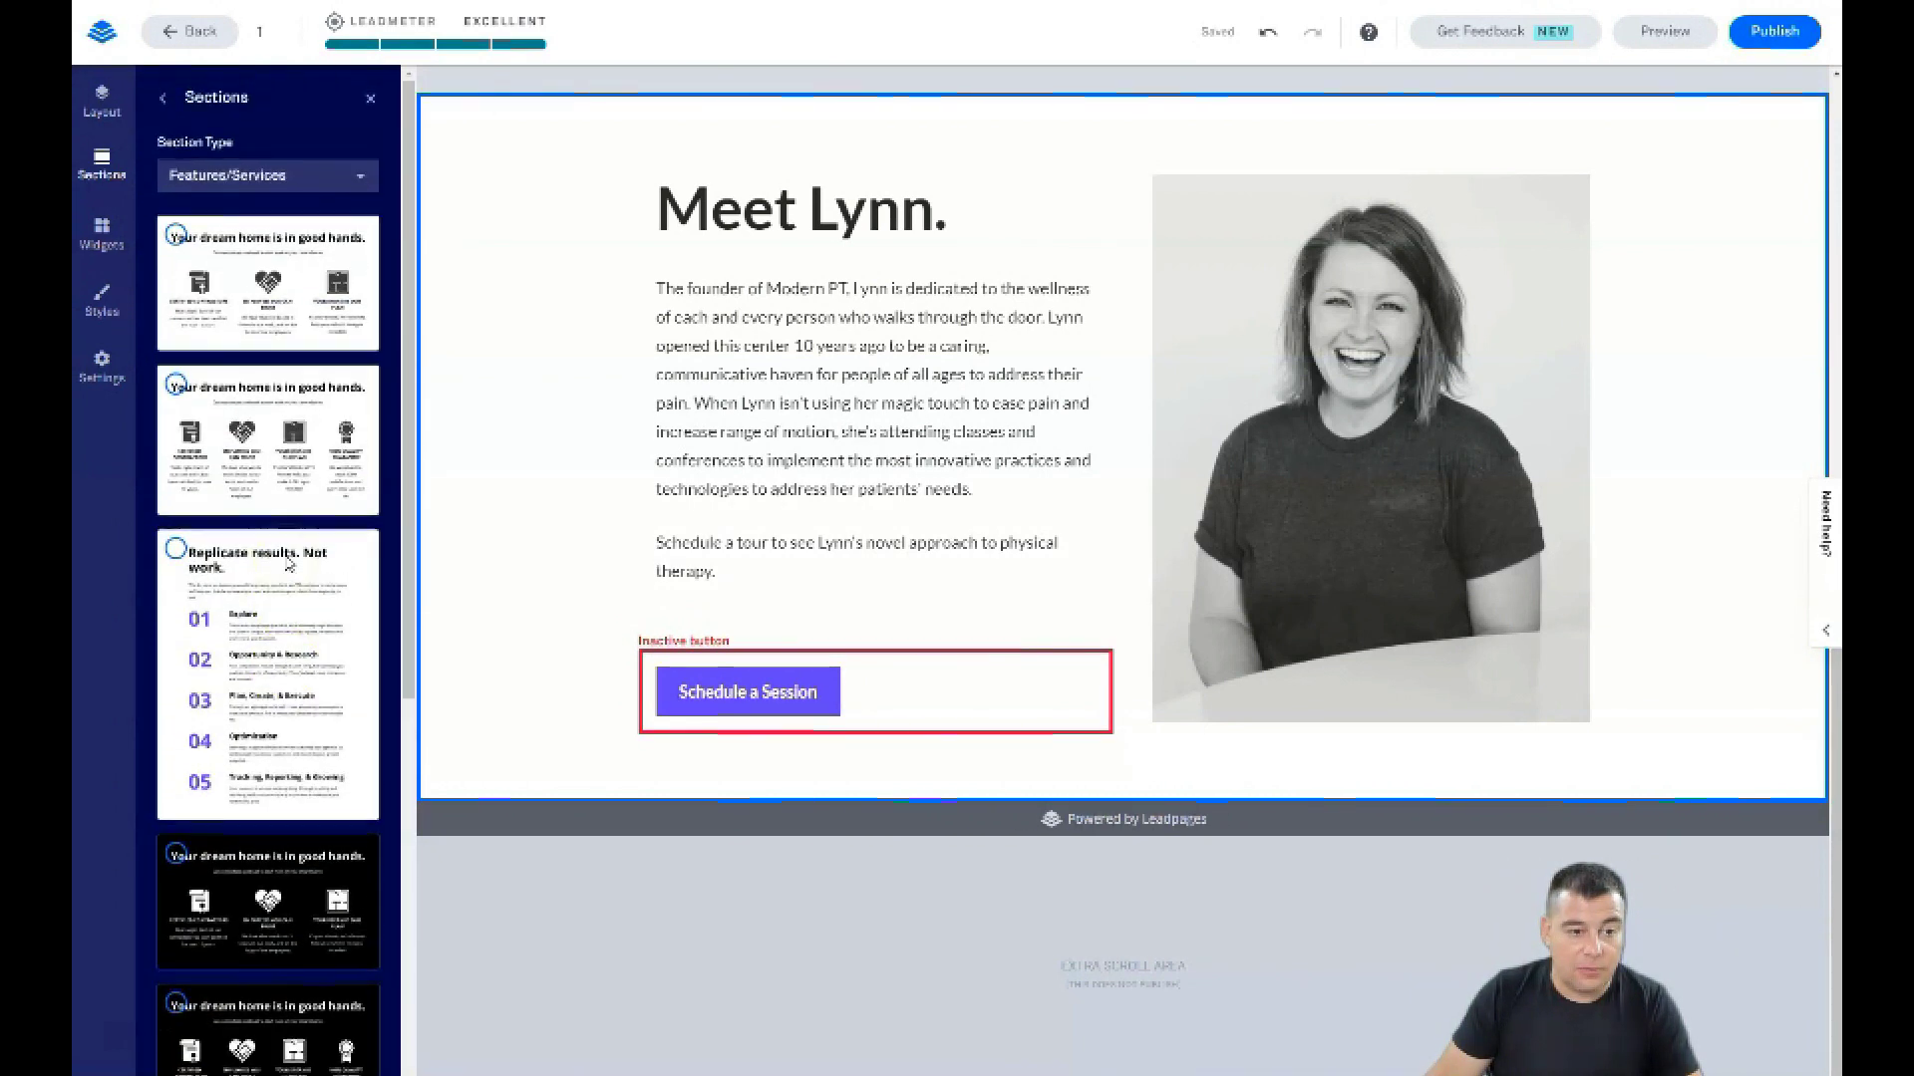
left_click(362, 180)
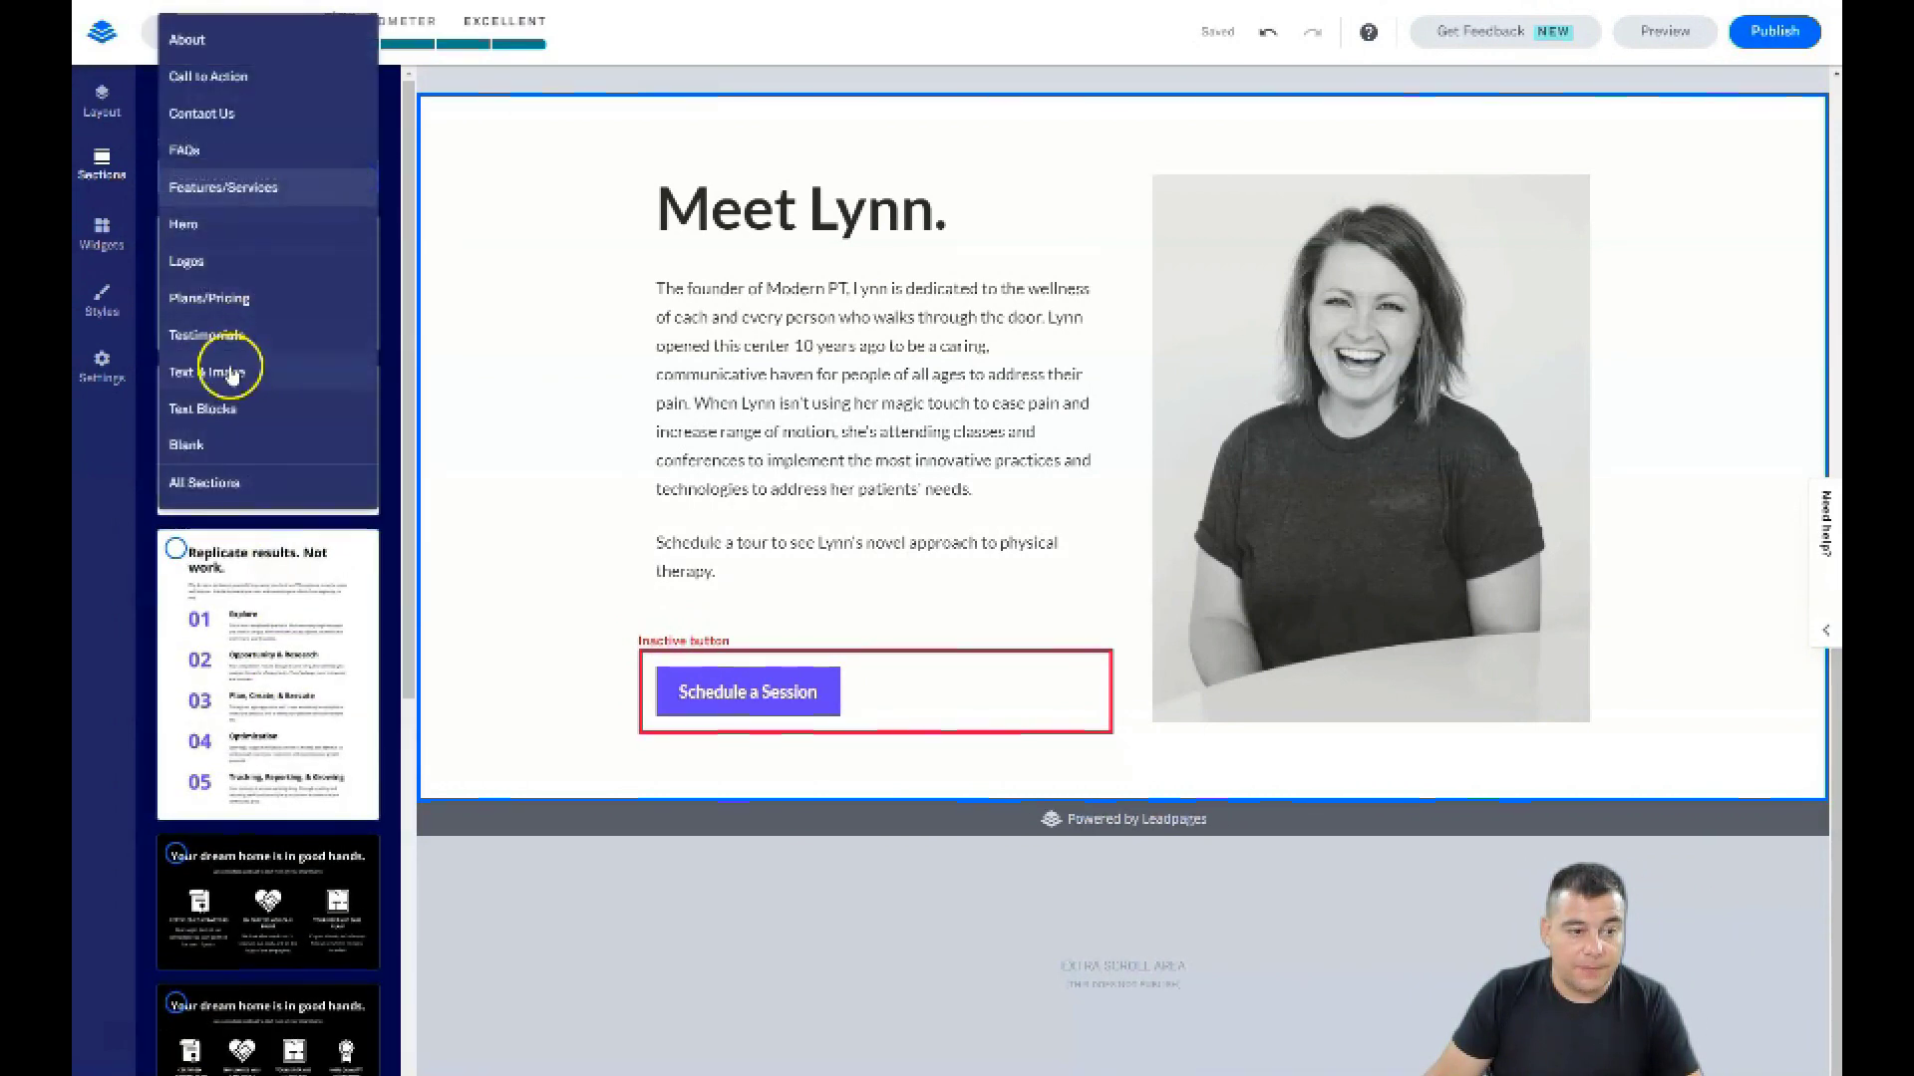
left_click(225, 445)
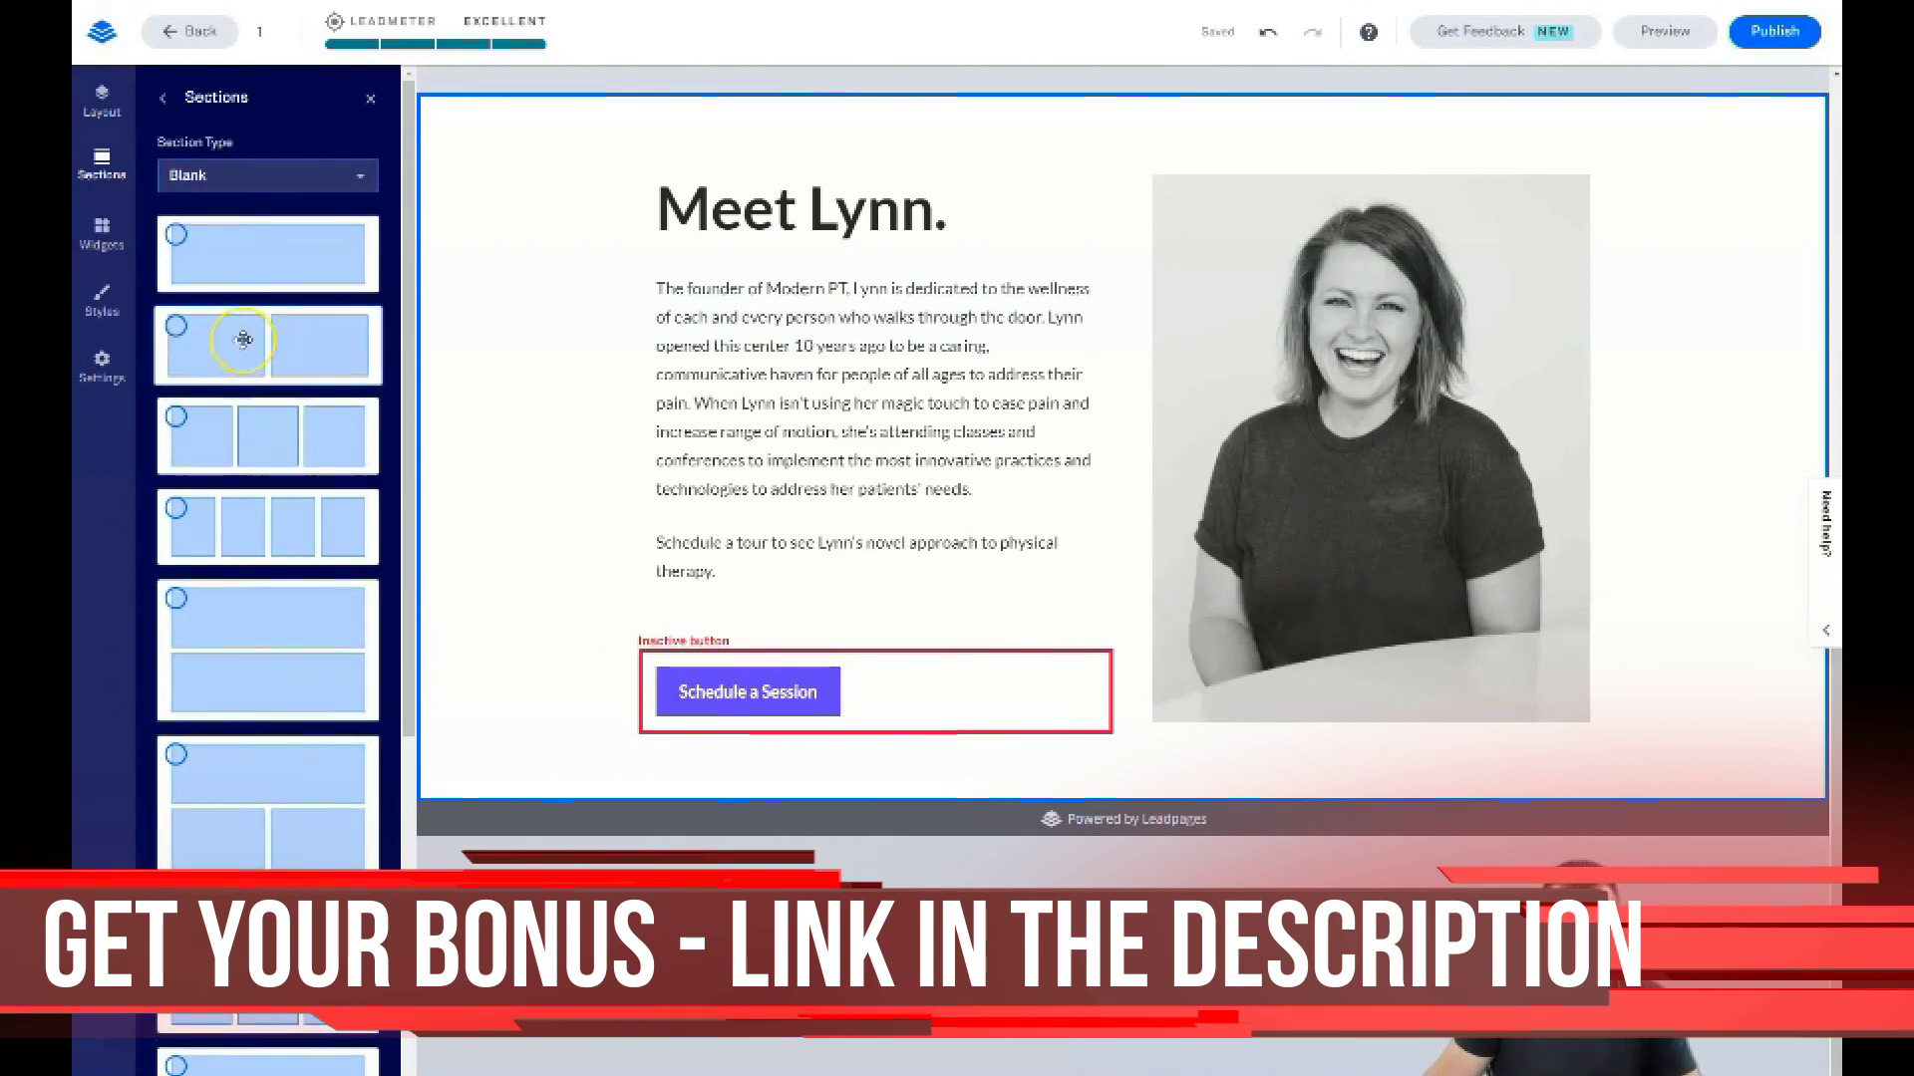
left_click_drag(235, 337, 1112, 149)
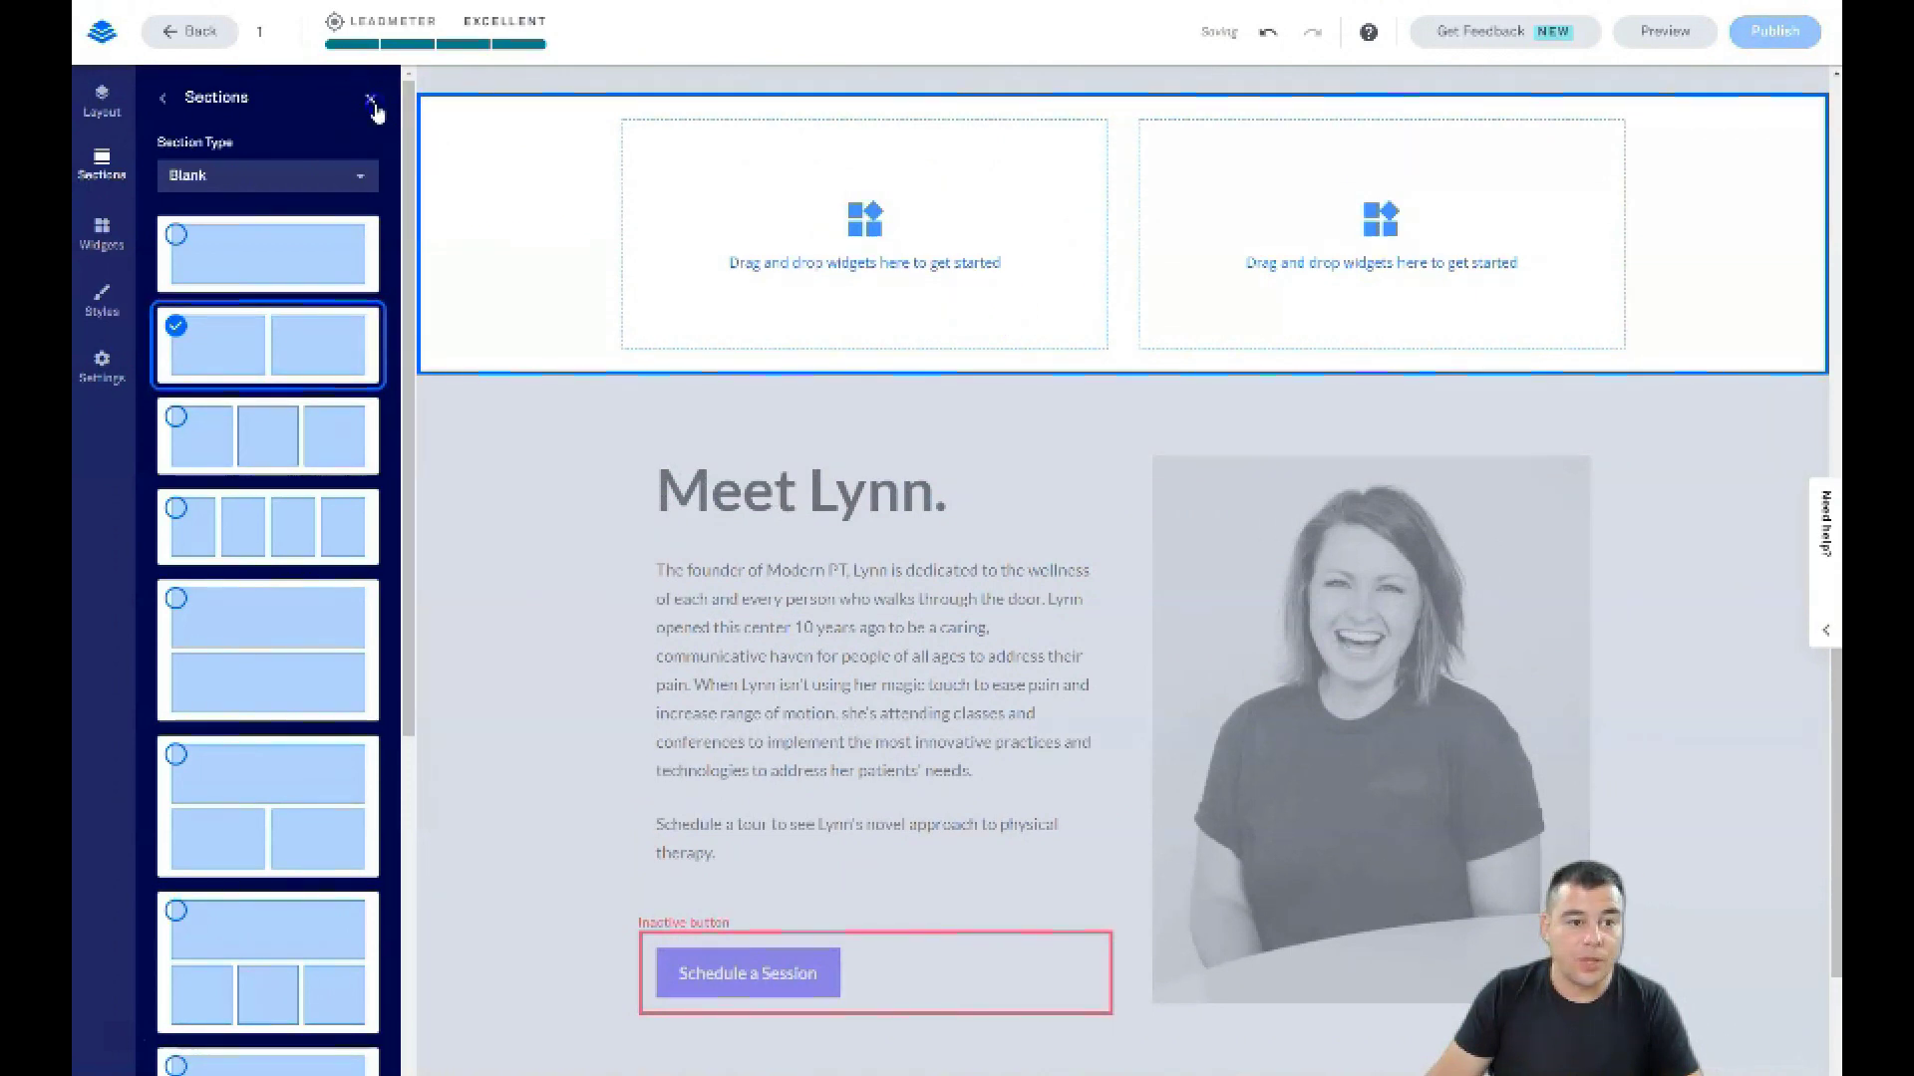
Delete the About 1 section and move the Footer below Blank 1
left_click(370, 99)
scroll(558, 351, "down", 10)
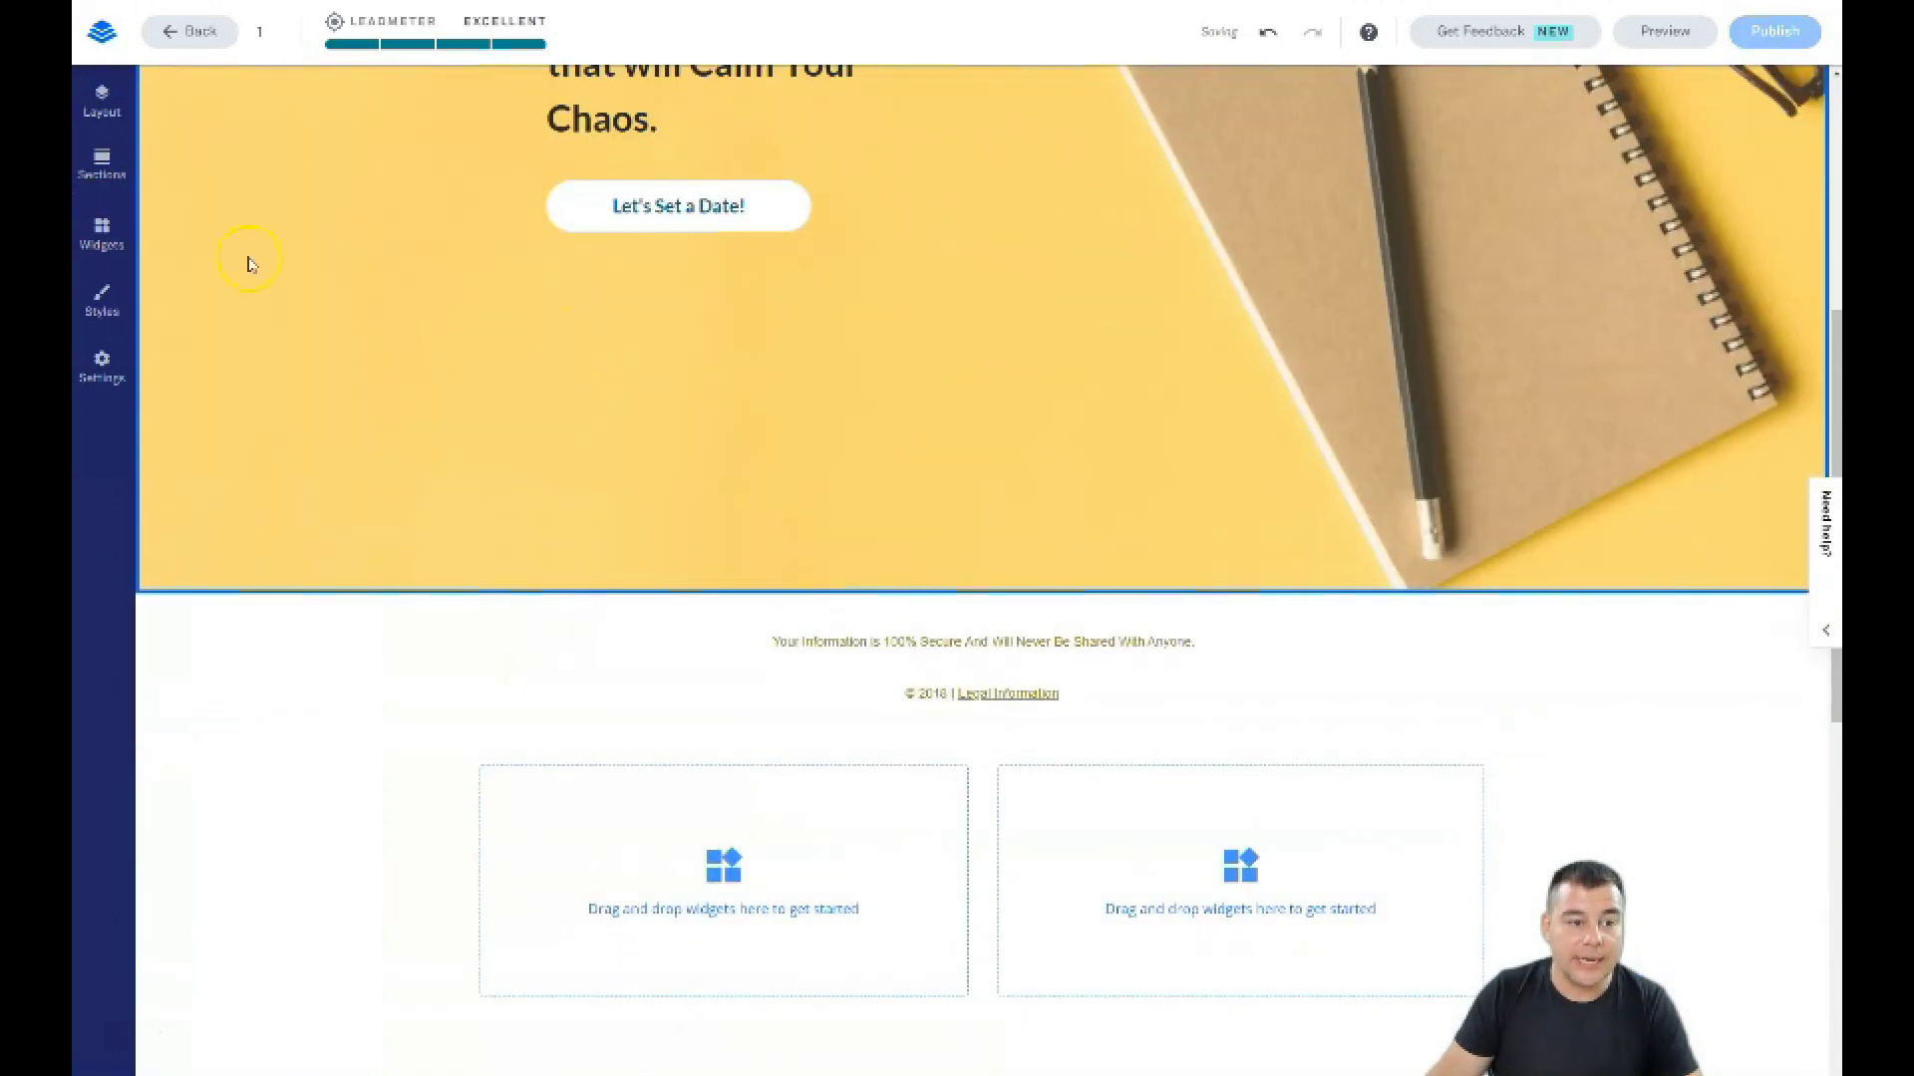
left_click(102, 100)
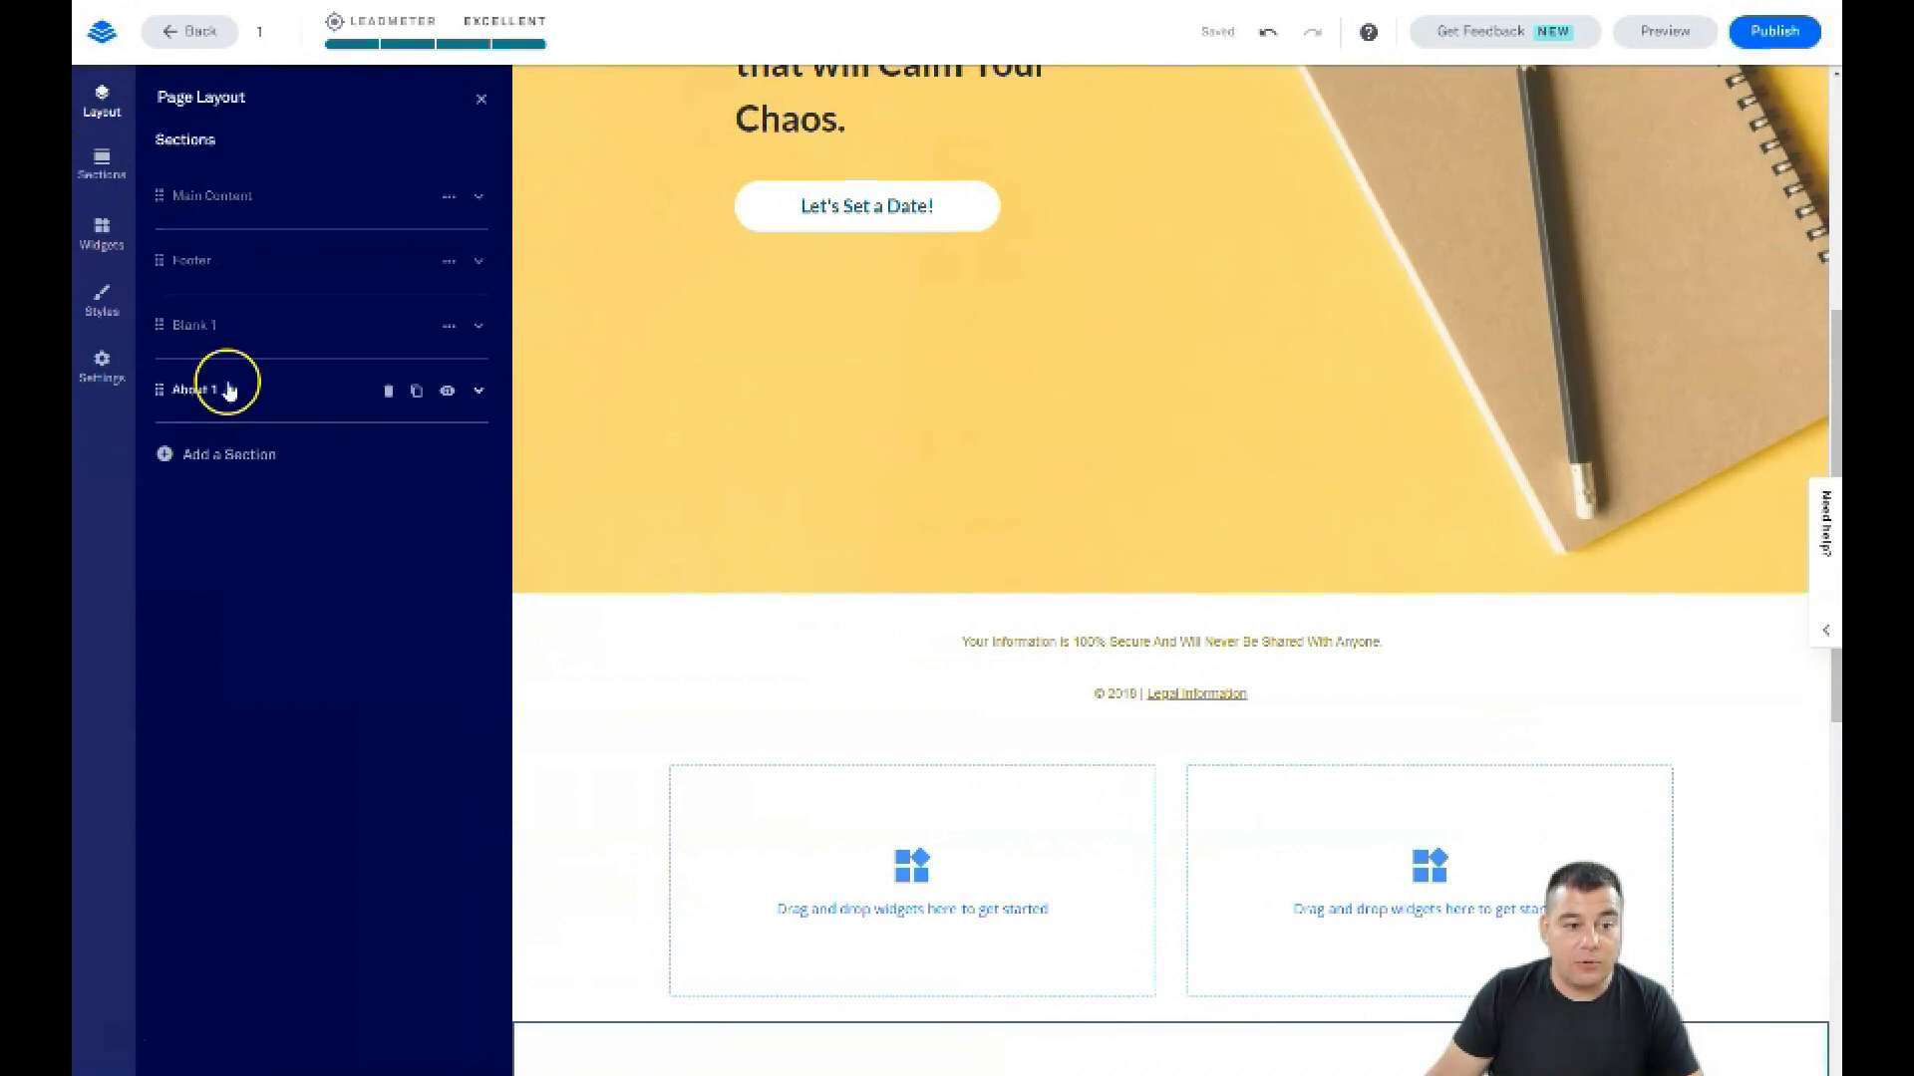
left_click(231, 387)
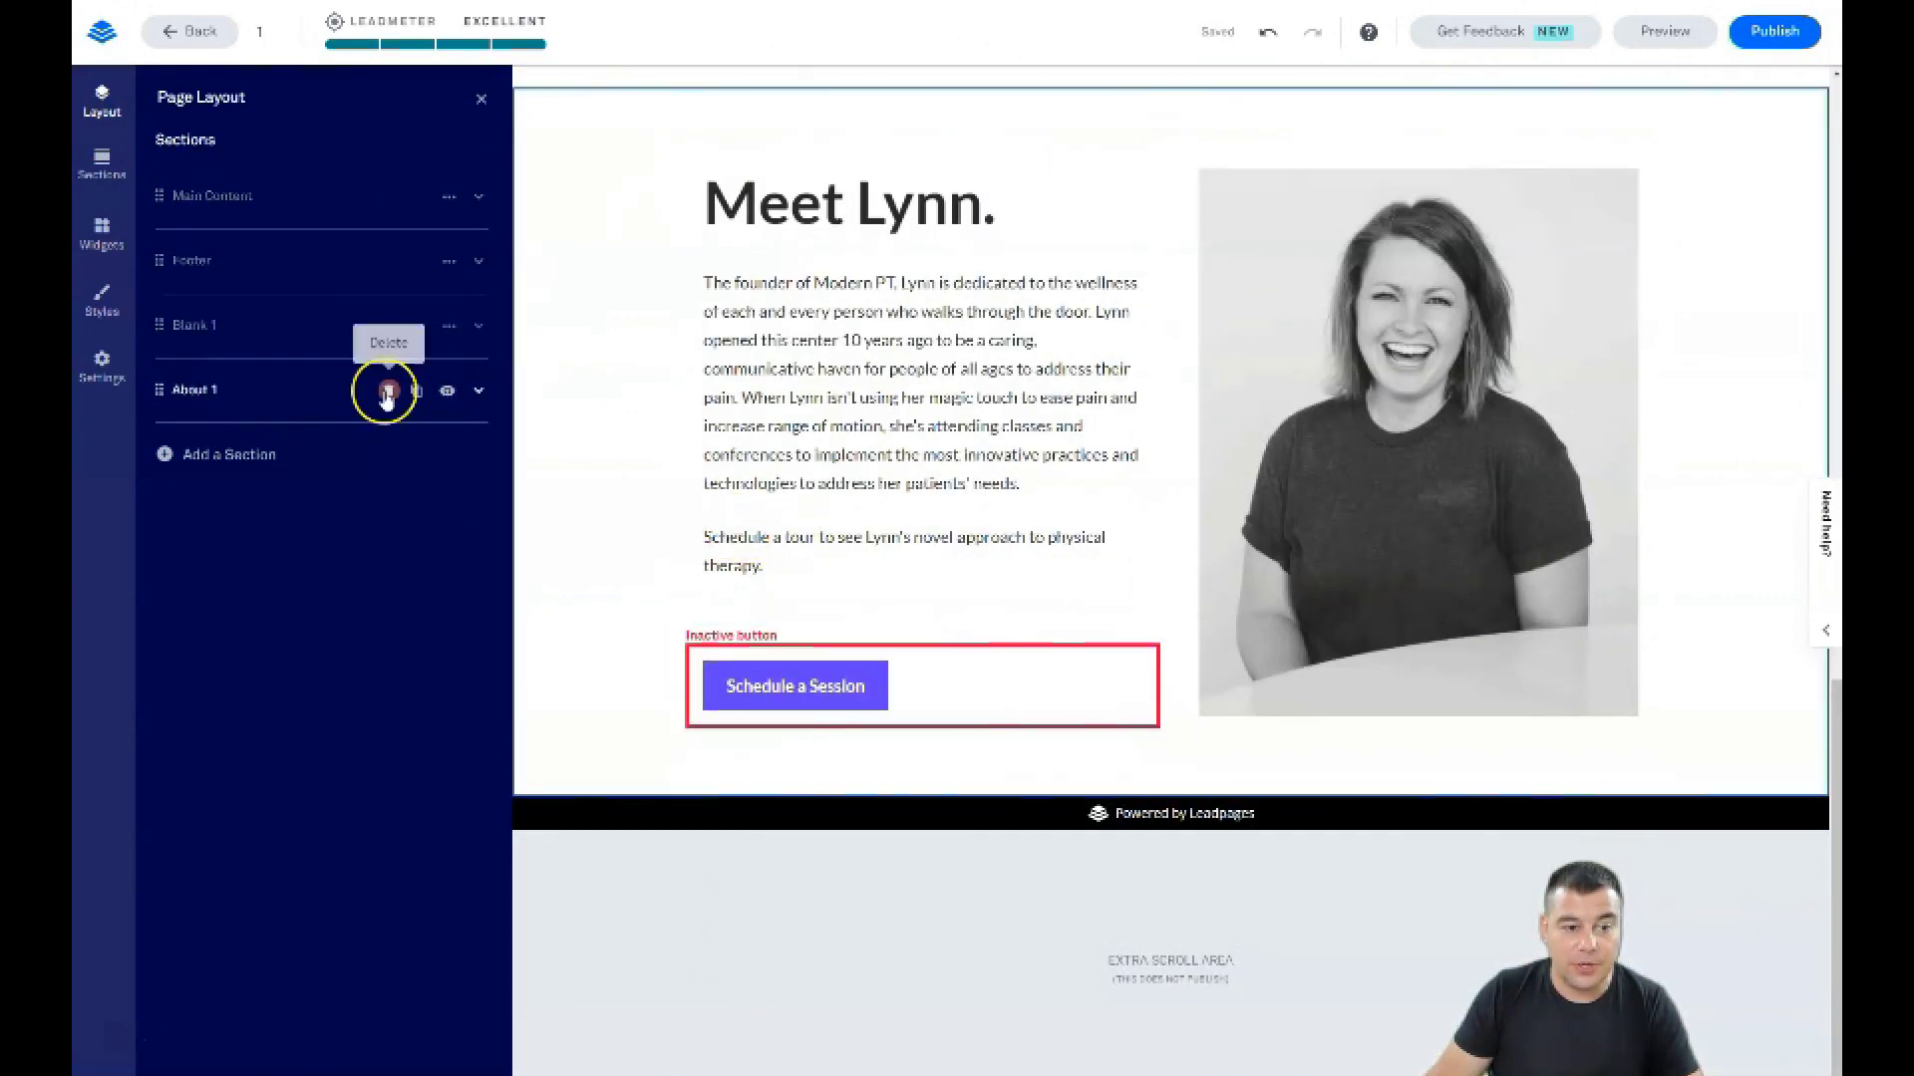
left_click(388, 389)
left_click(325, 389)
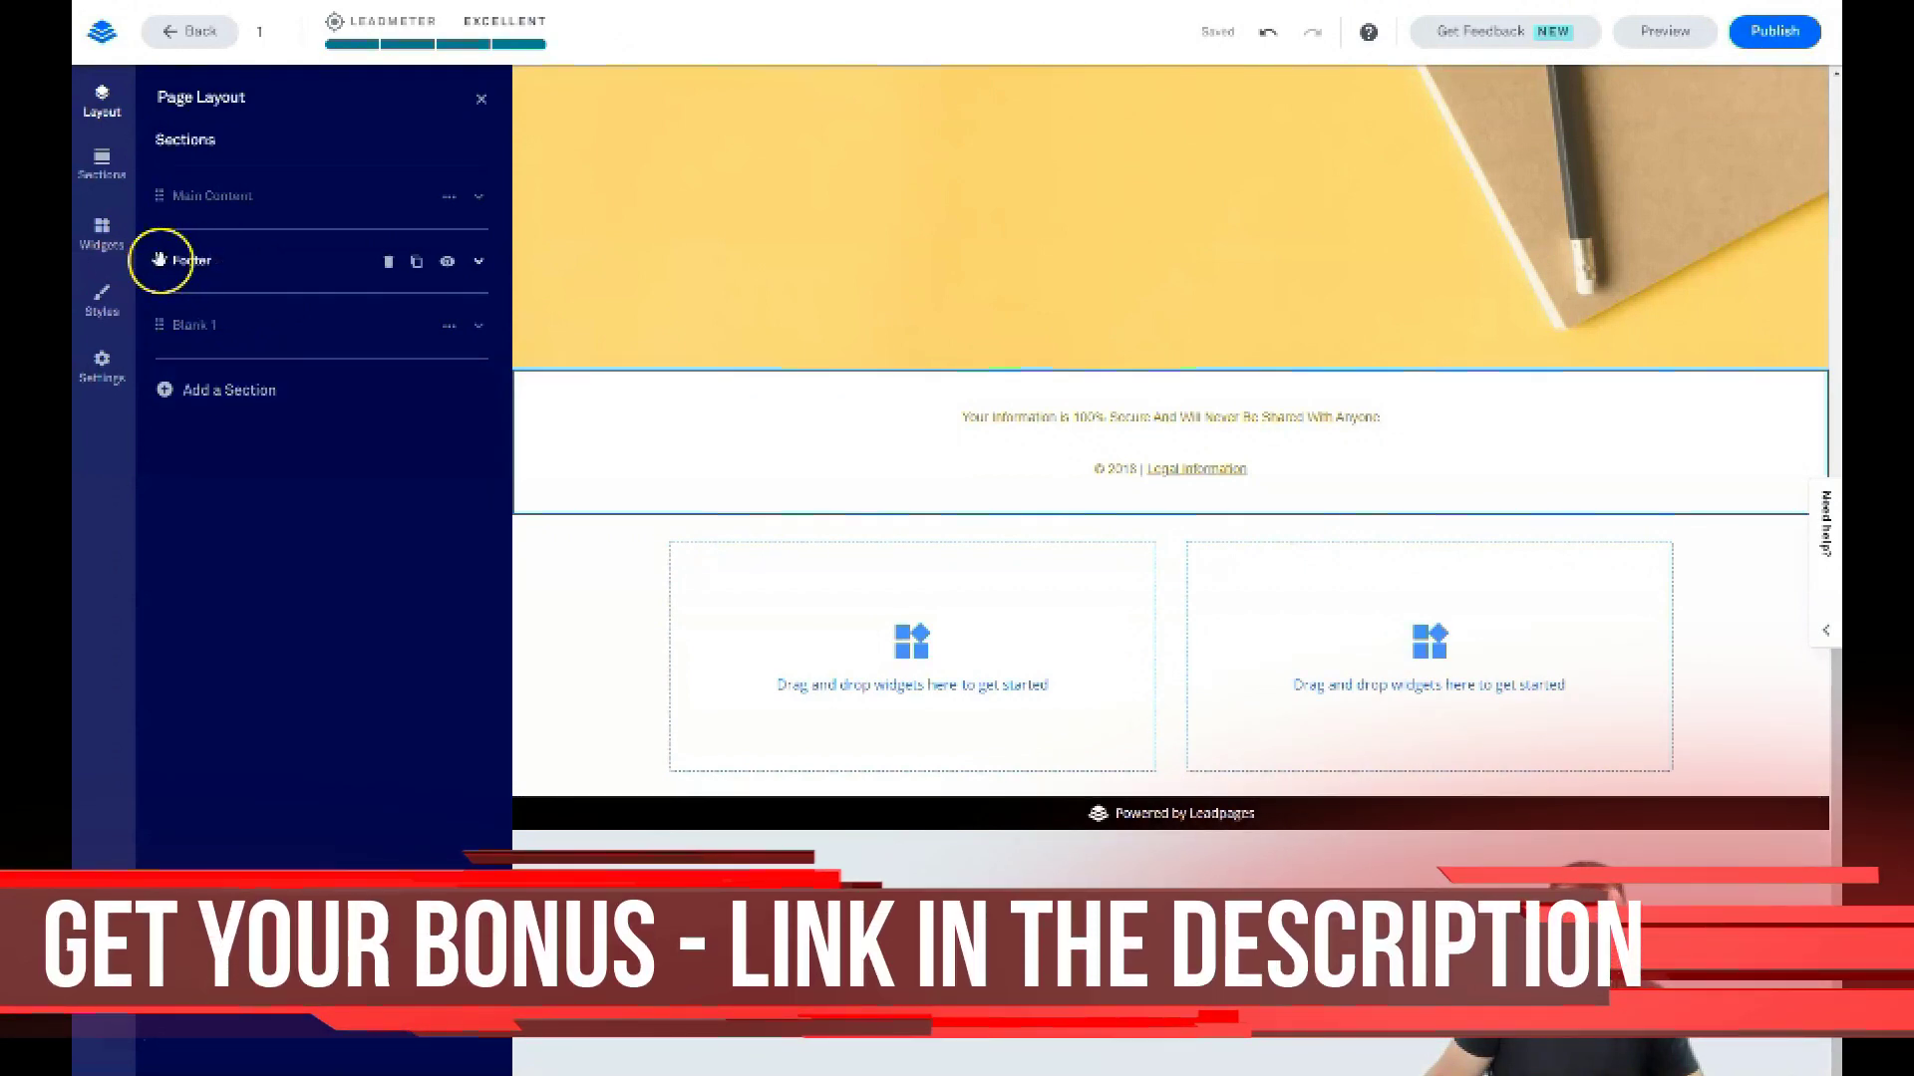
left_click_drag(161, 262, 174, 329)
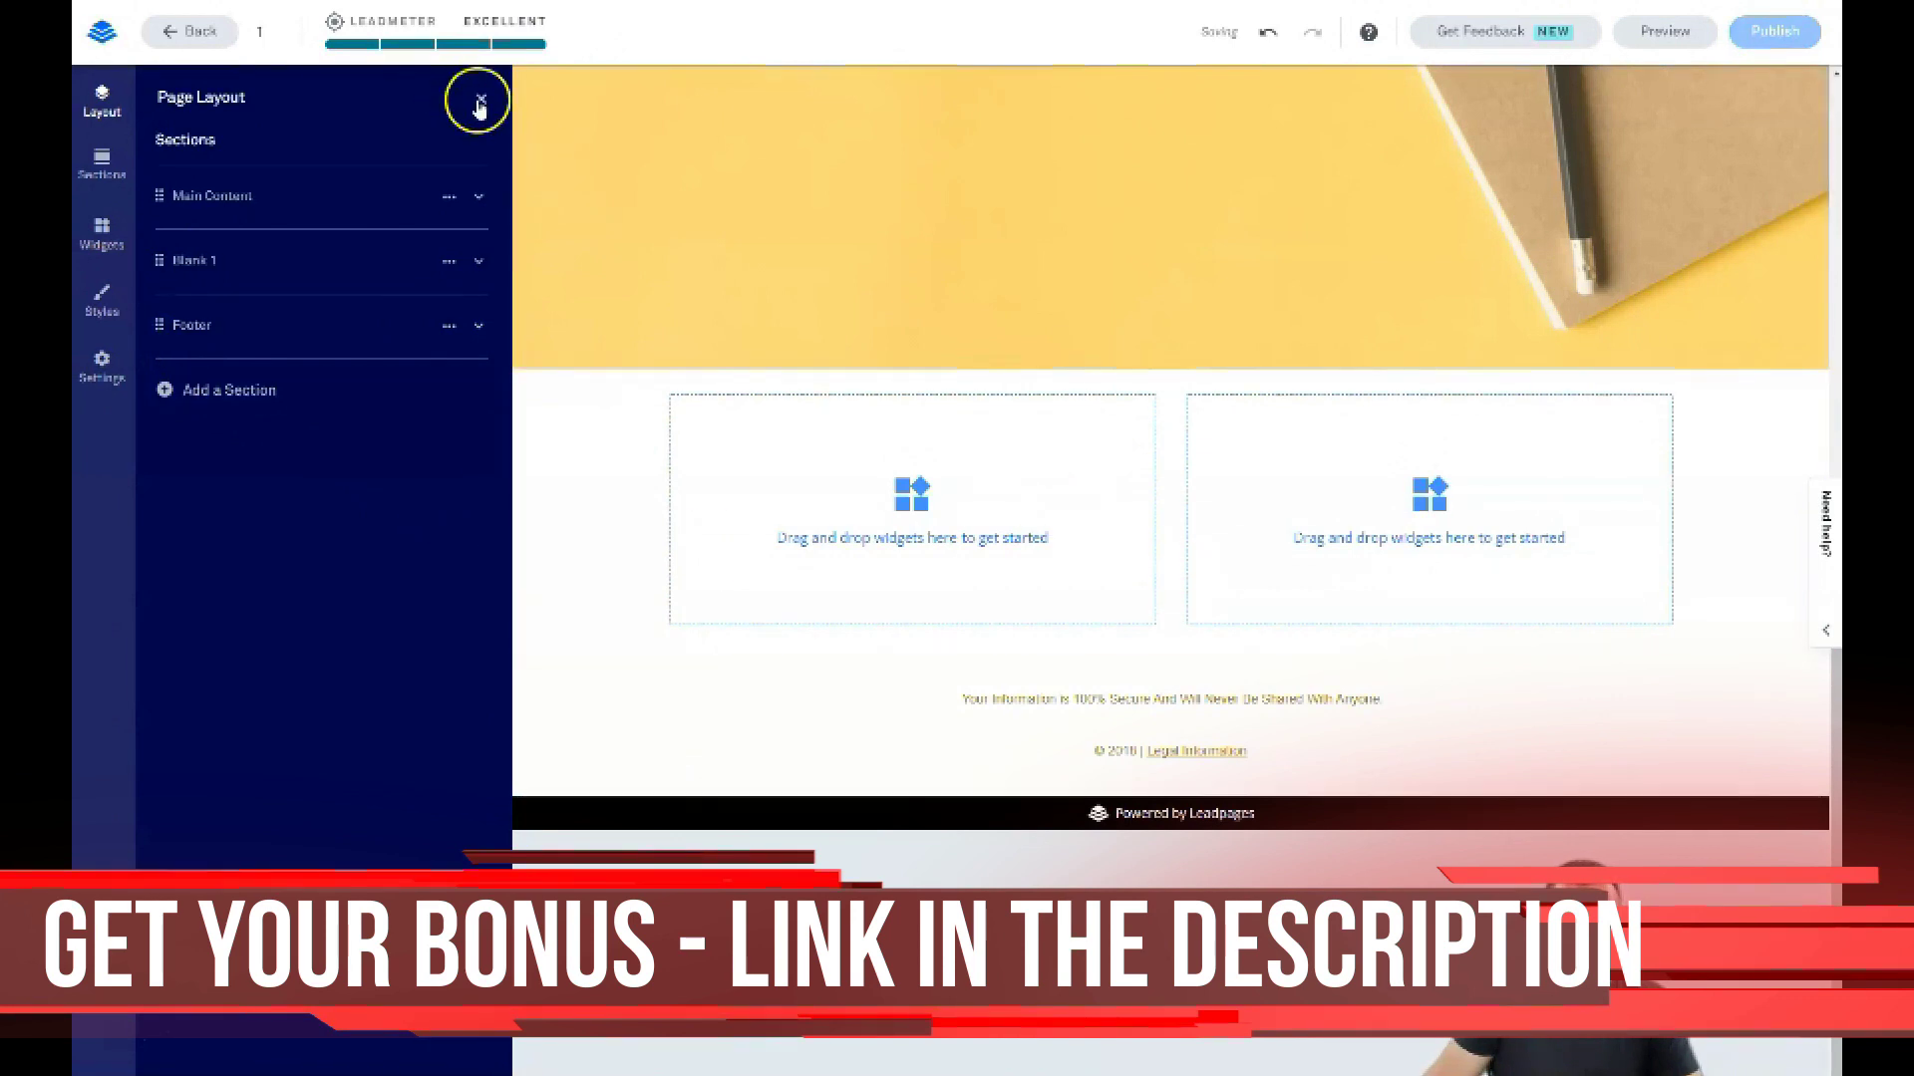
left_click(480, 104)
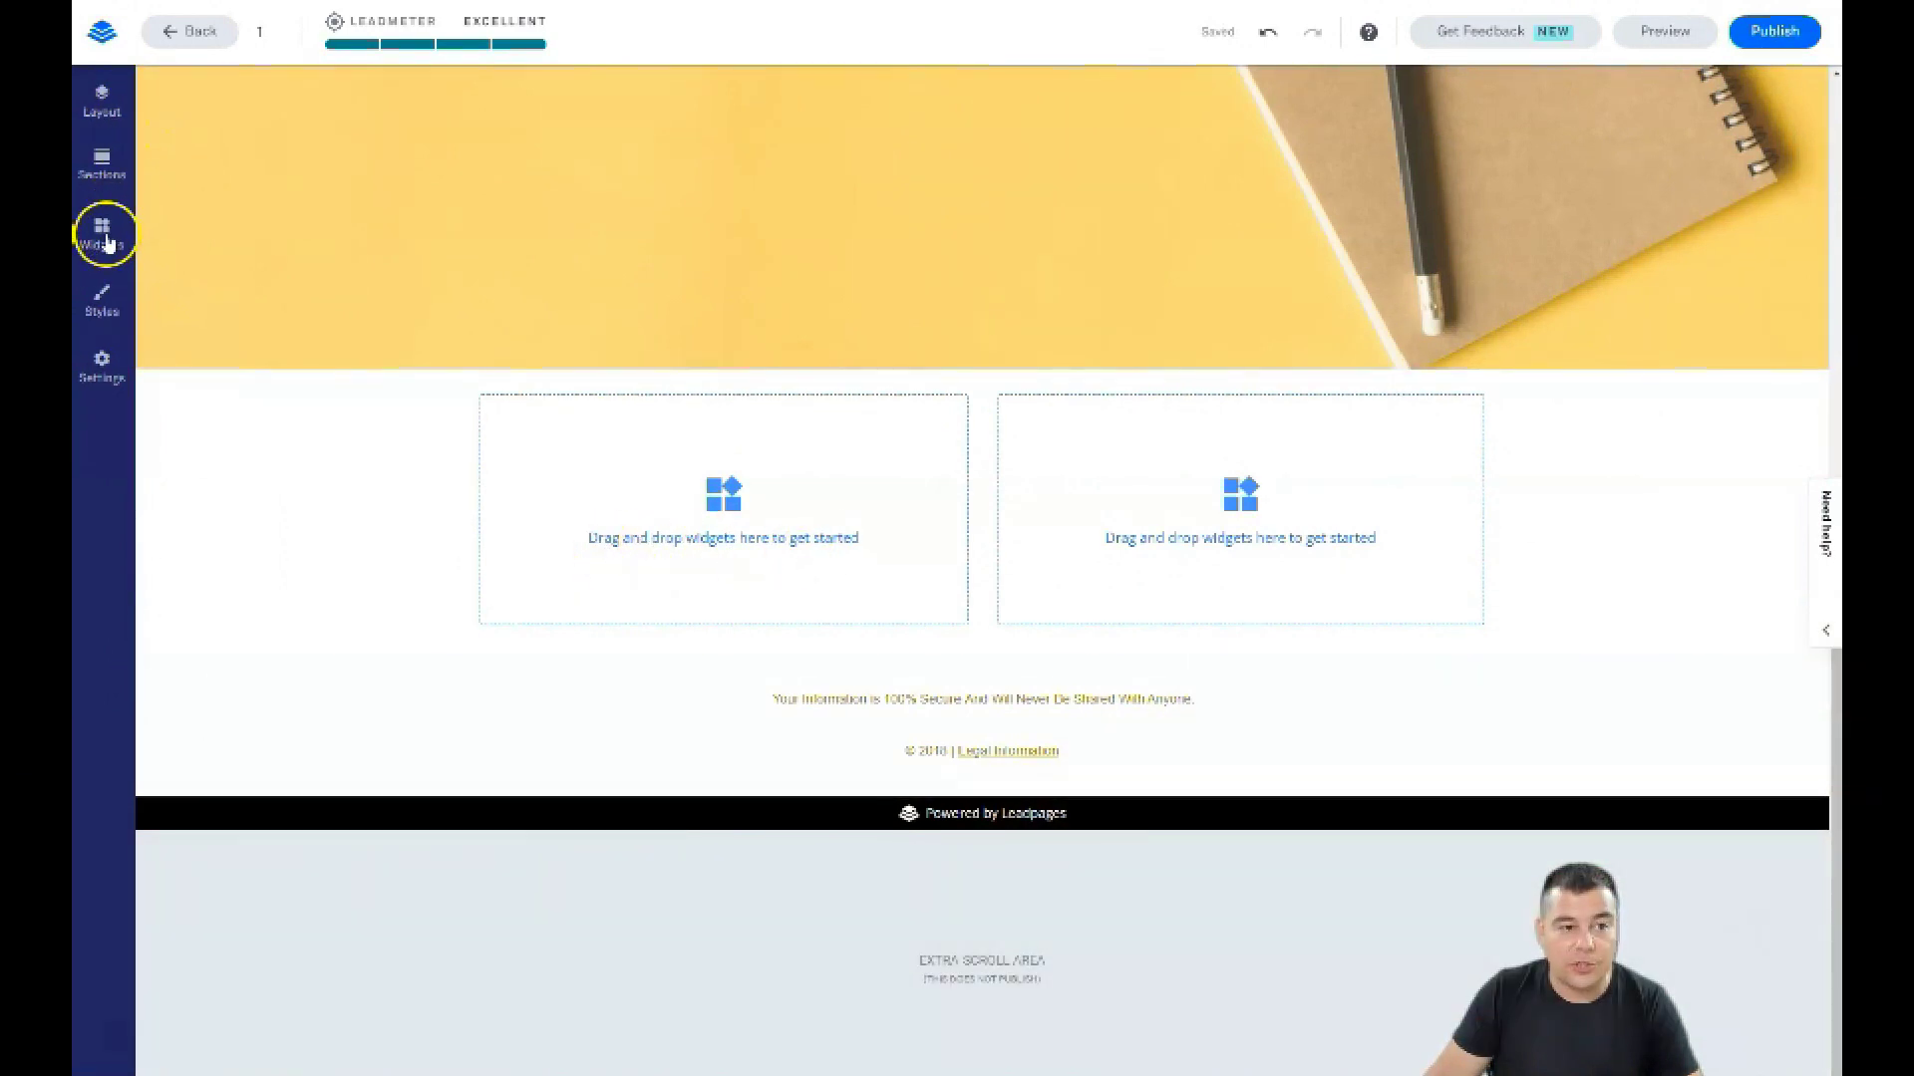
Drop a Video widget into the right column and a Text widget into the left, then edit the text
left_click(104, 236)
left_click(190, 897)
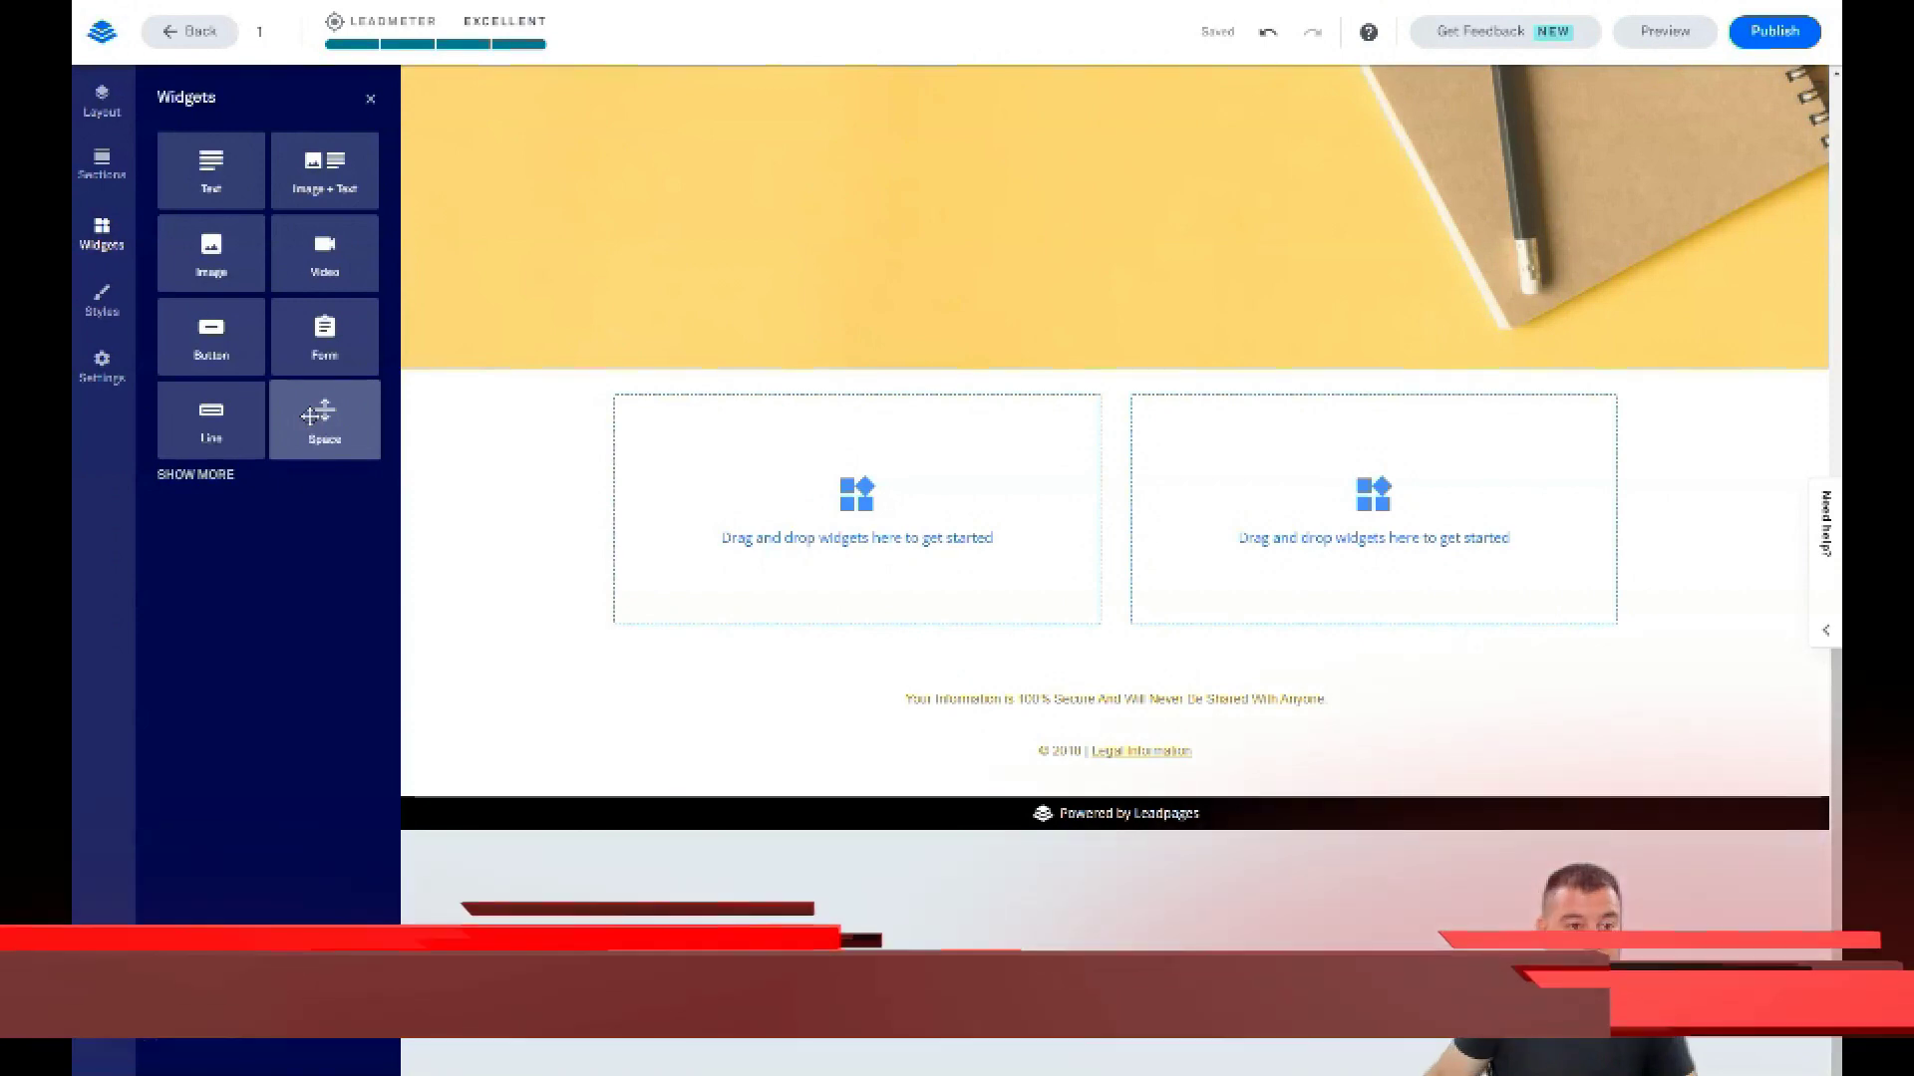
left_click(310, 261)
left_click_drag(310, 261, 1288, 538)
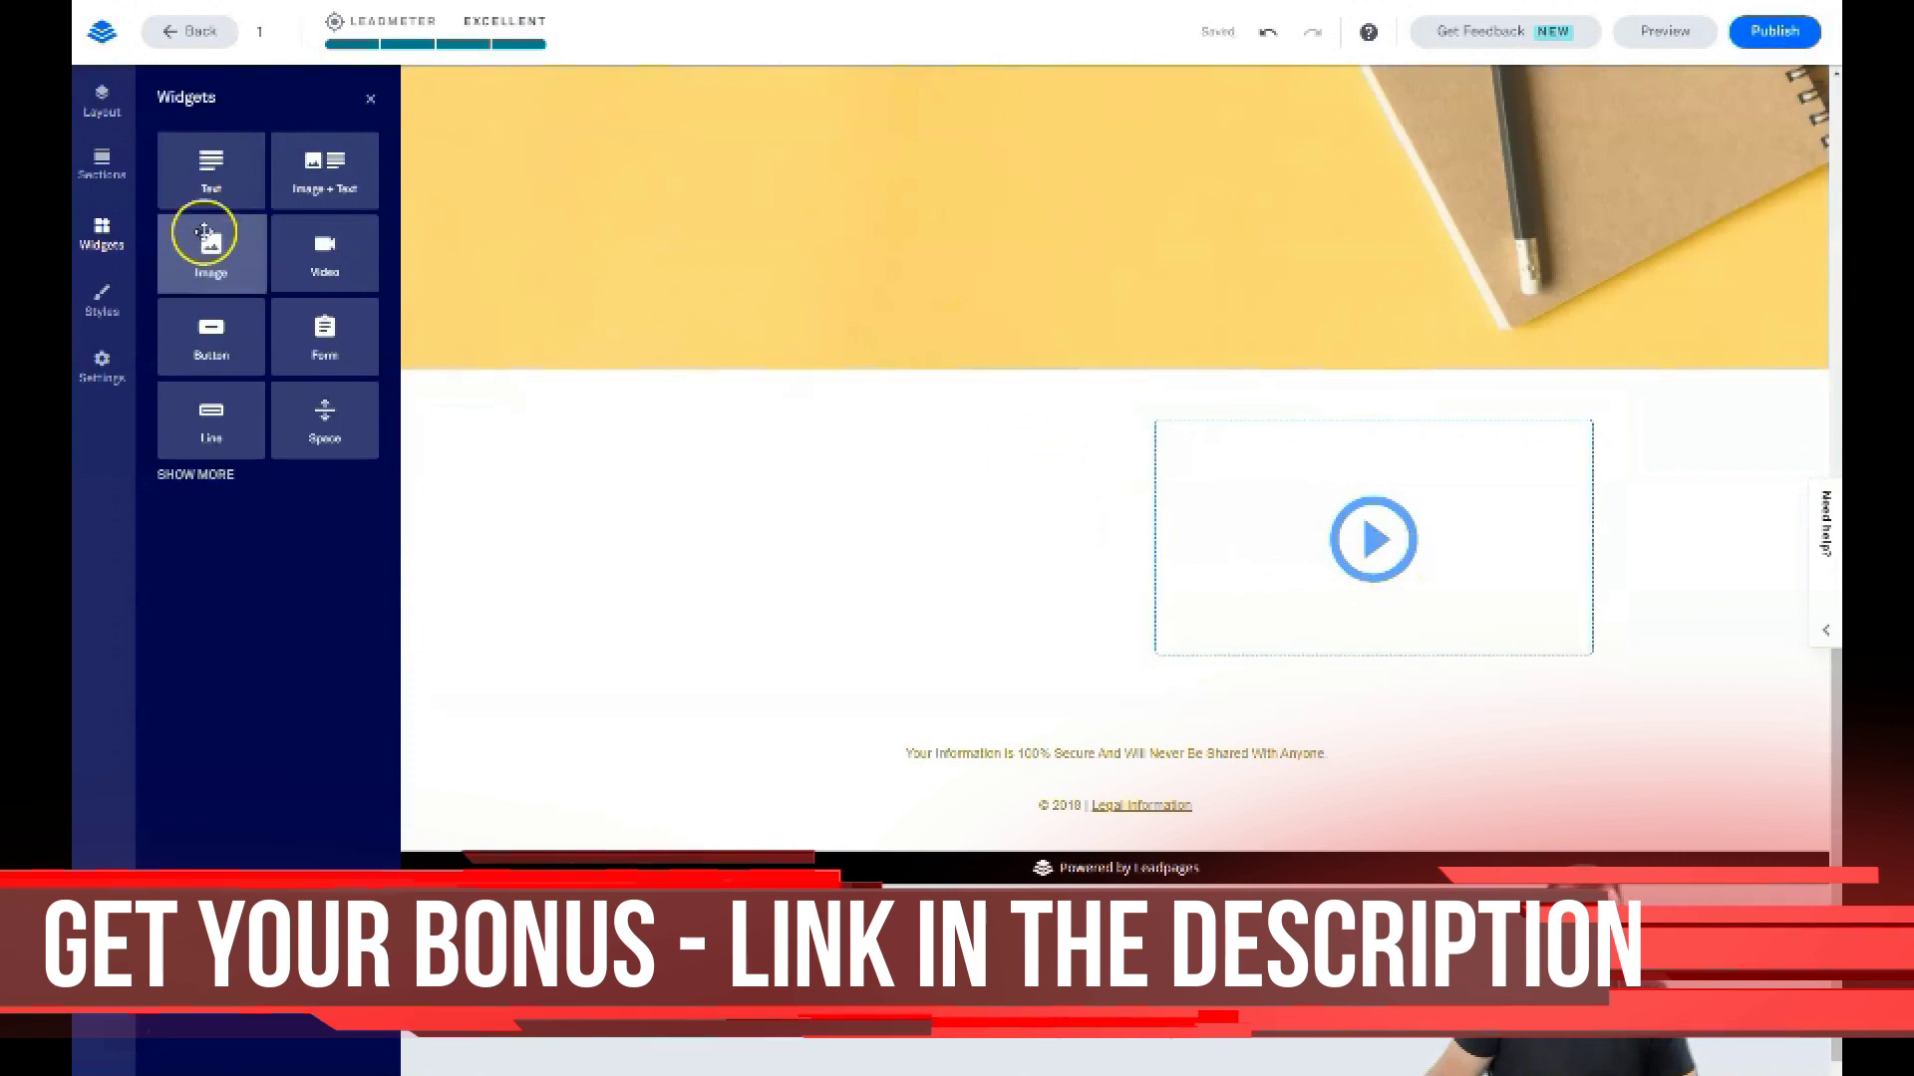
left_click_drag(220, 269, 863, 535)
left_click(700, 431)
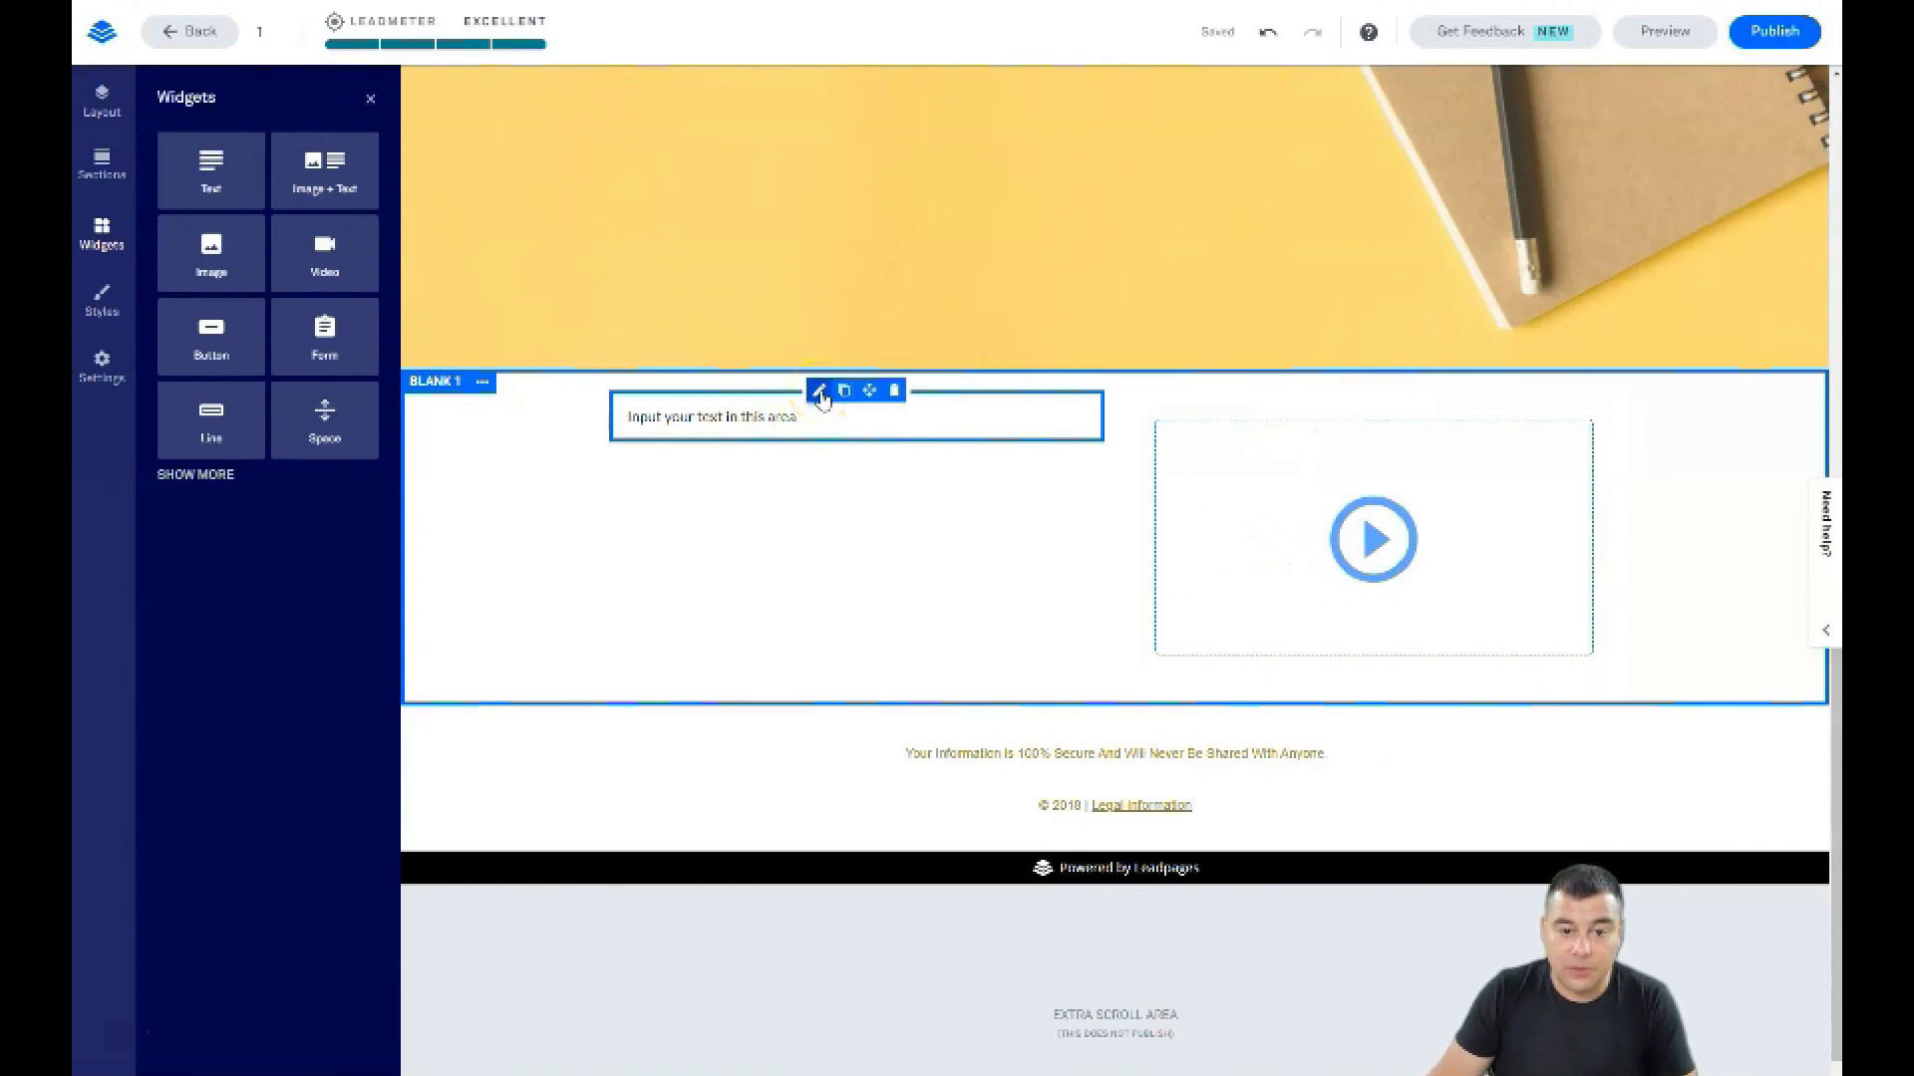
left_click(819, 391)
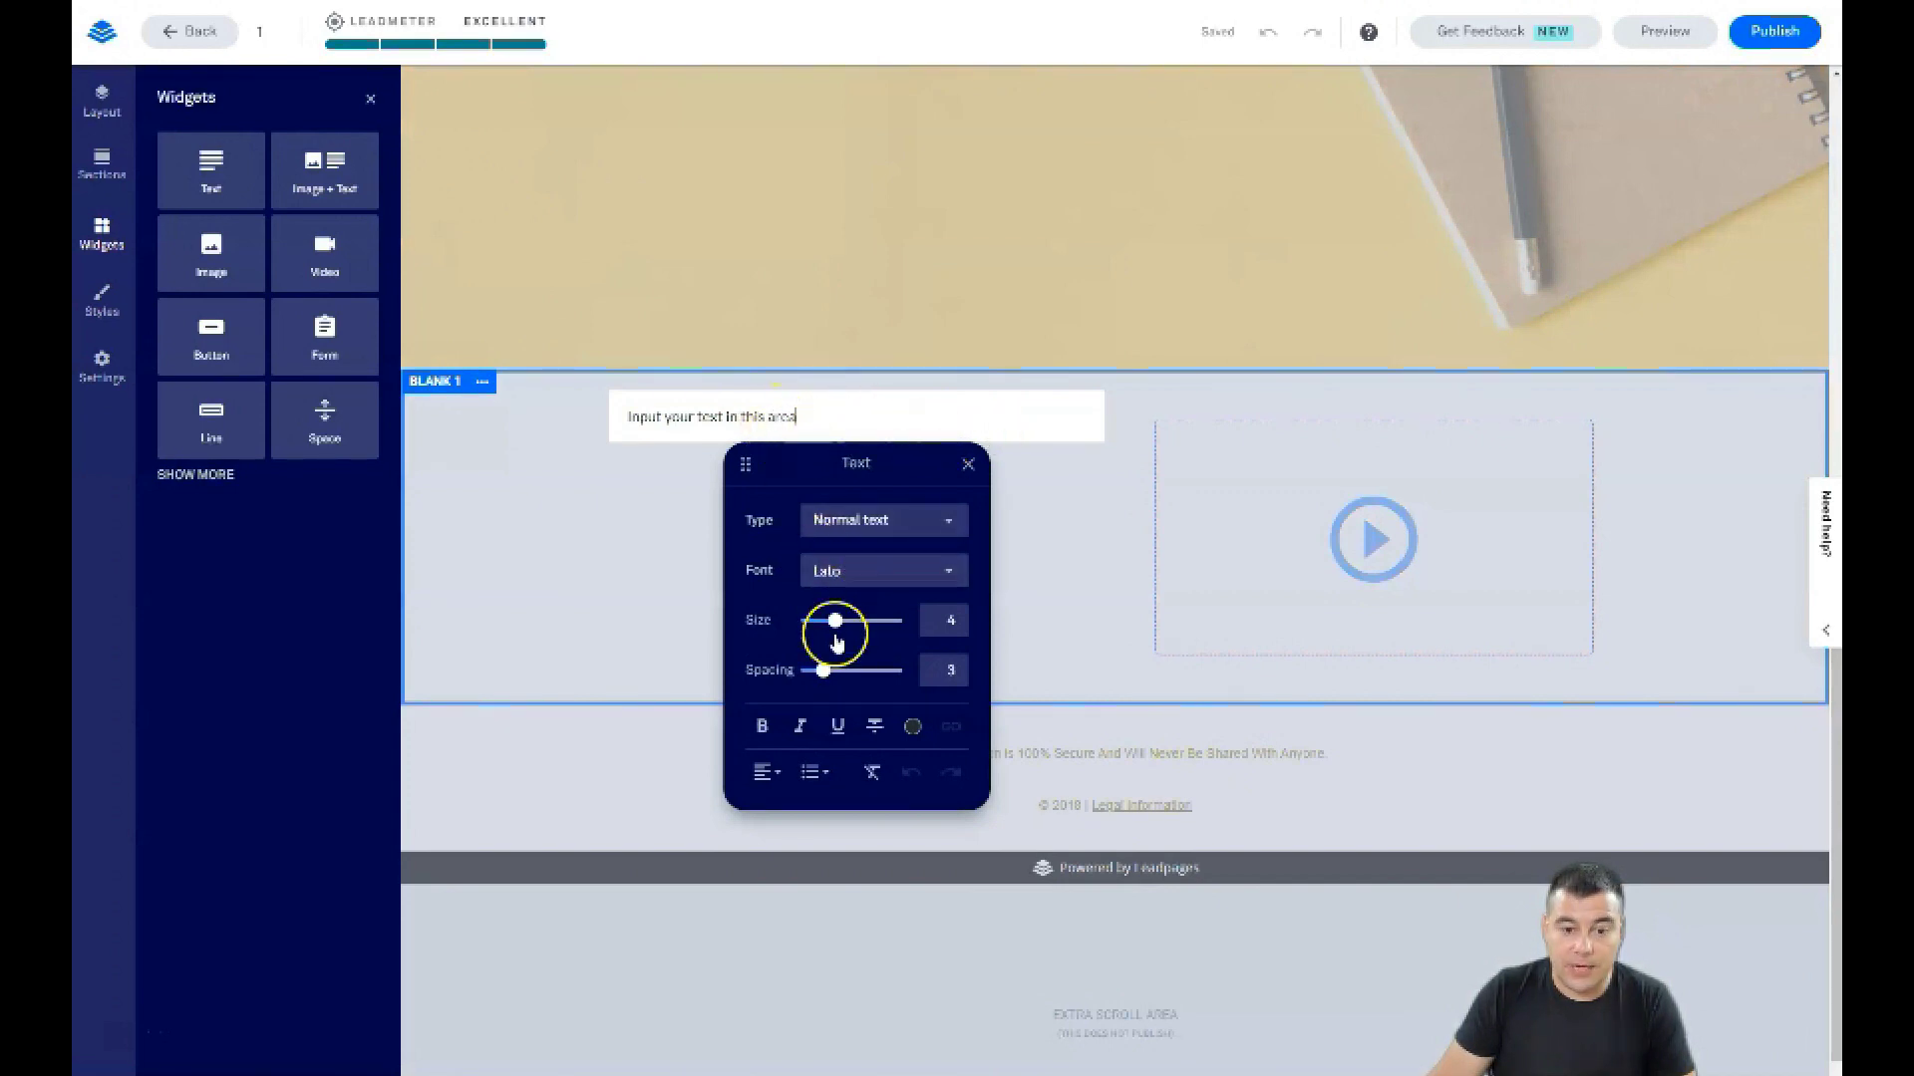
Style the placeholder text as Headline 1 with size 5 and spacing 5
left_click_drag(840, 622, 846, 624)
left_click(925, 528)
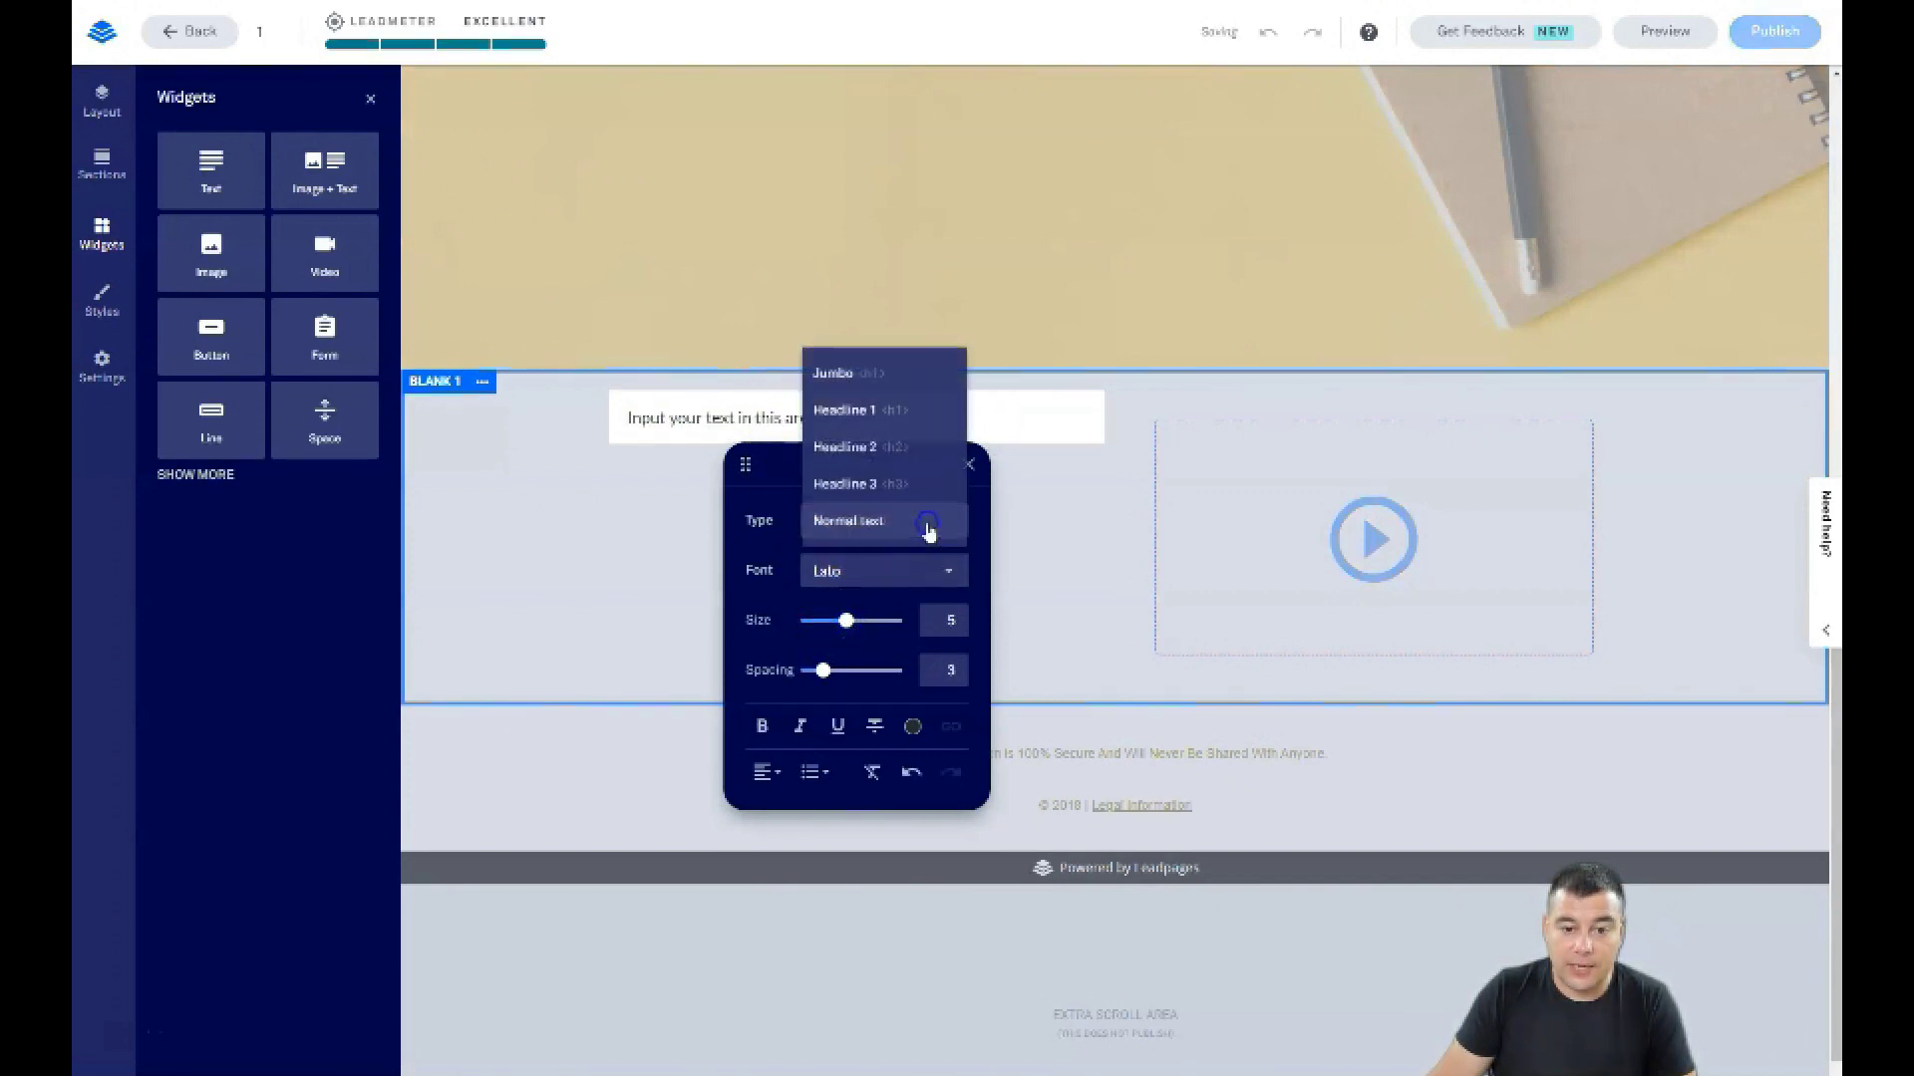
left_click(853, 407)
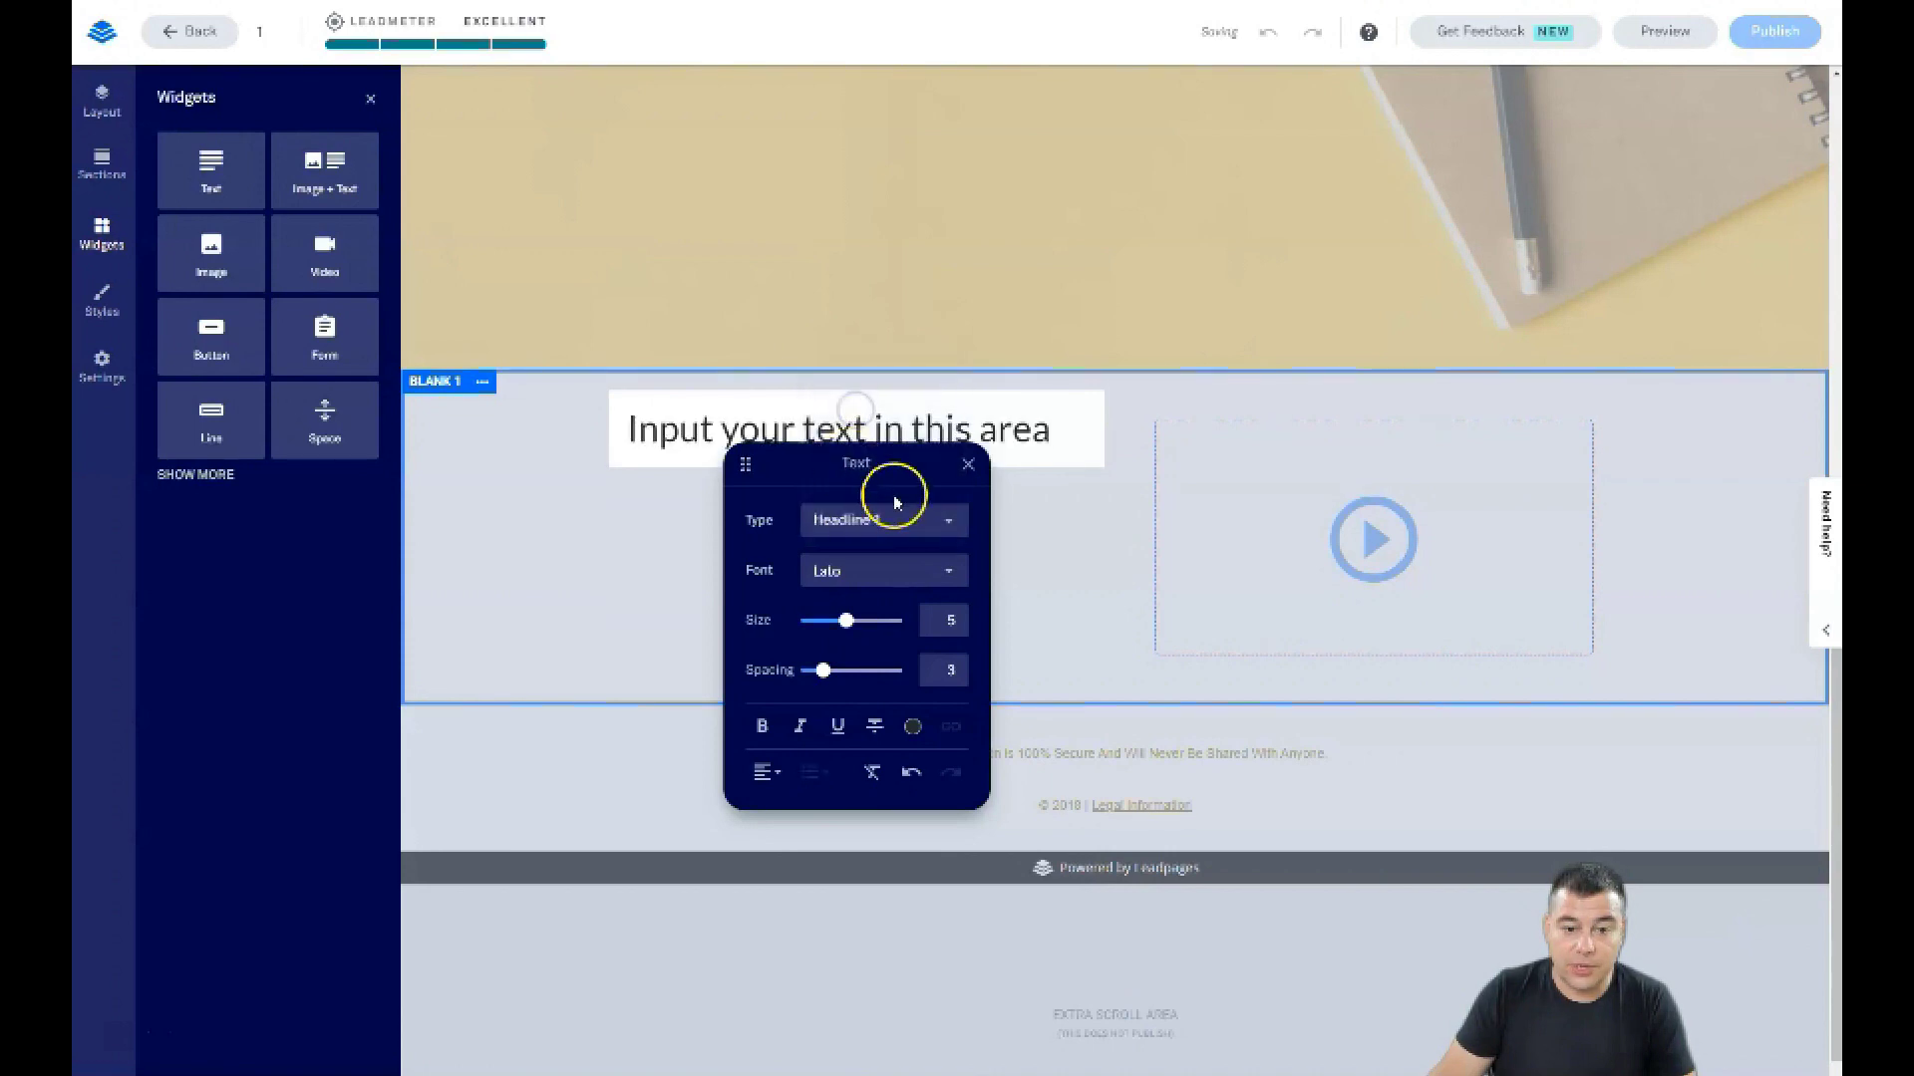
left_click(1074, 422)
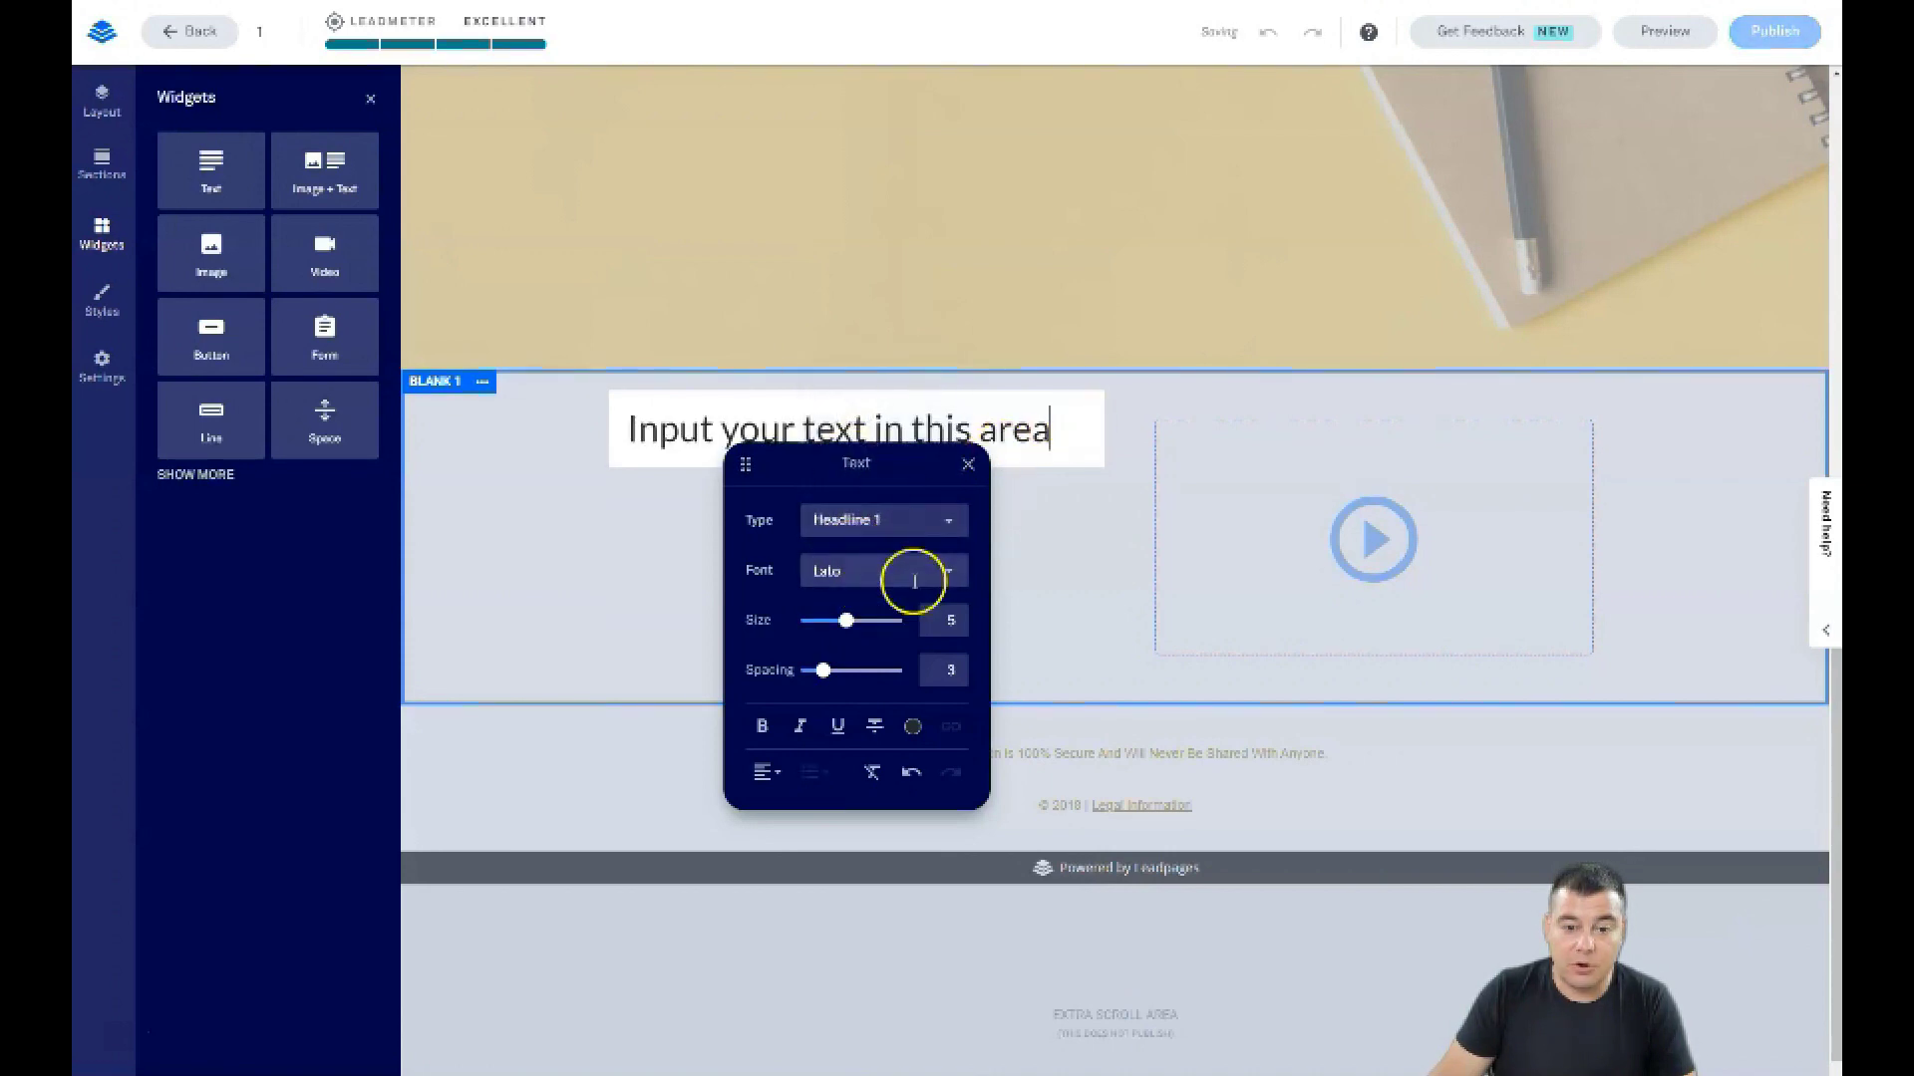
left_click_drag(823, 670, 838, 680)
left_click(912, 731)
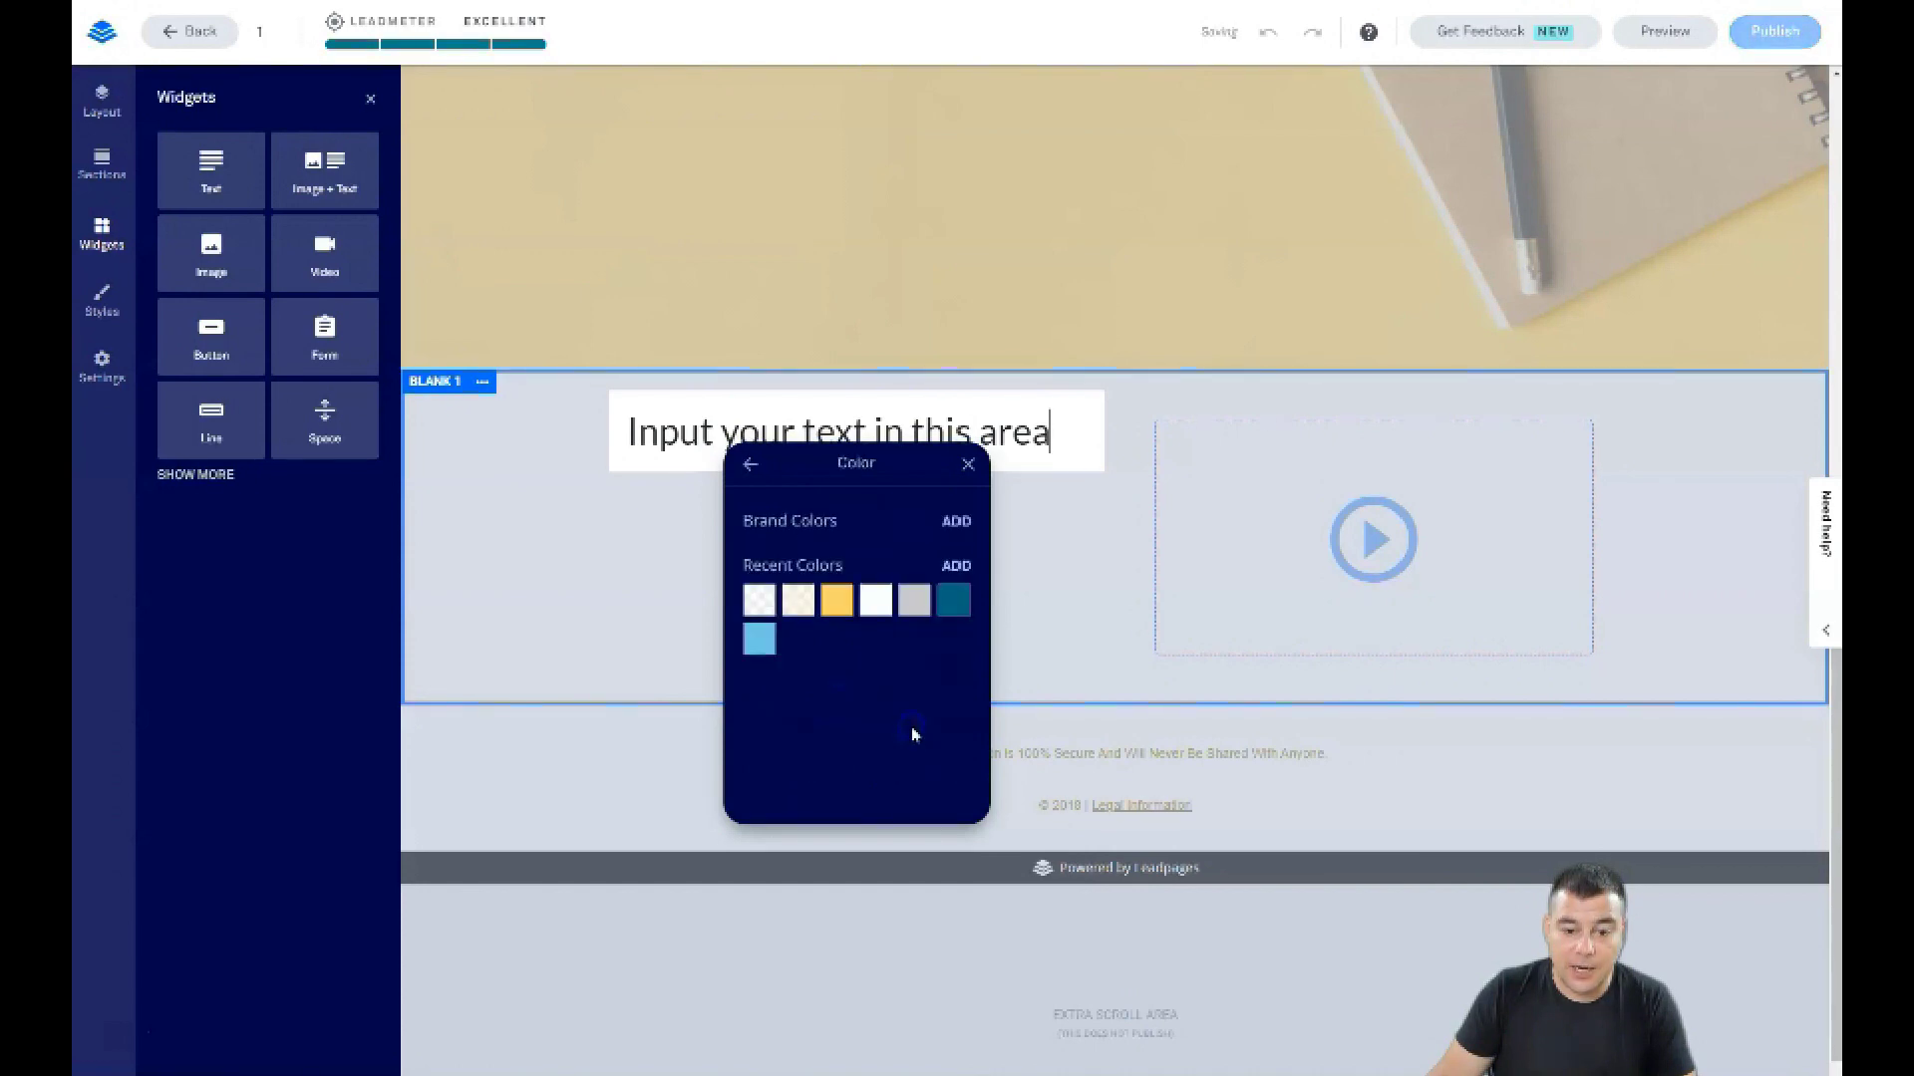
left_click(967, 464)
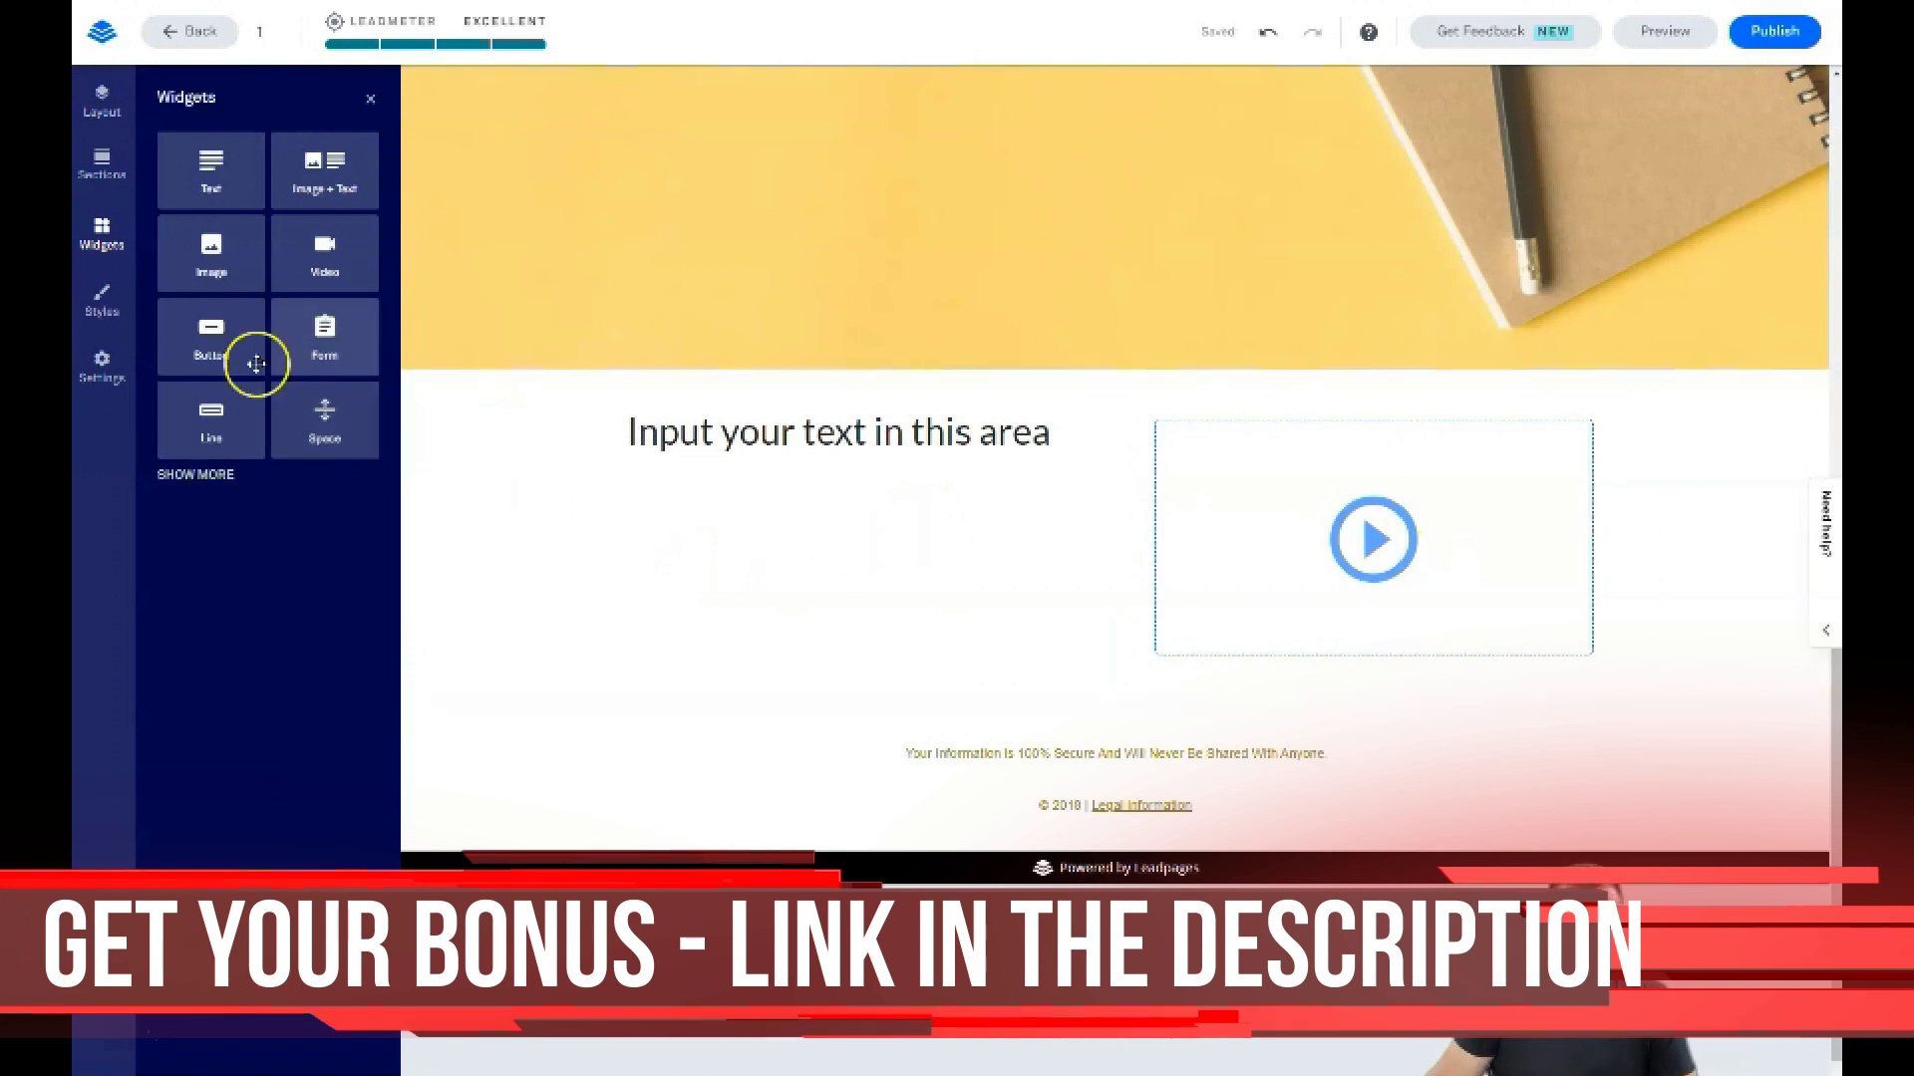
Place a Sign Up button under the heading and shift the column divider left to widen the video
left_click_drag(256, 363, 855, 543)
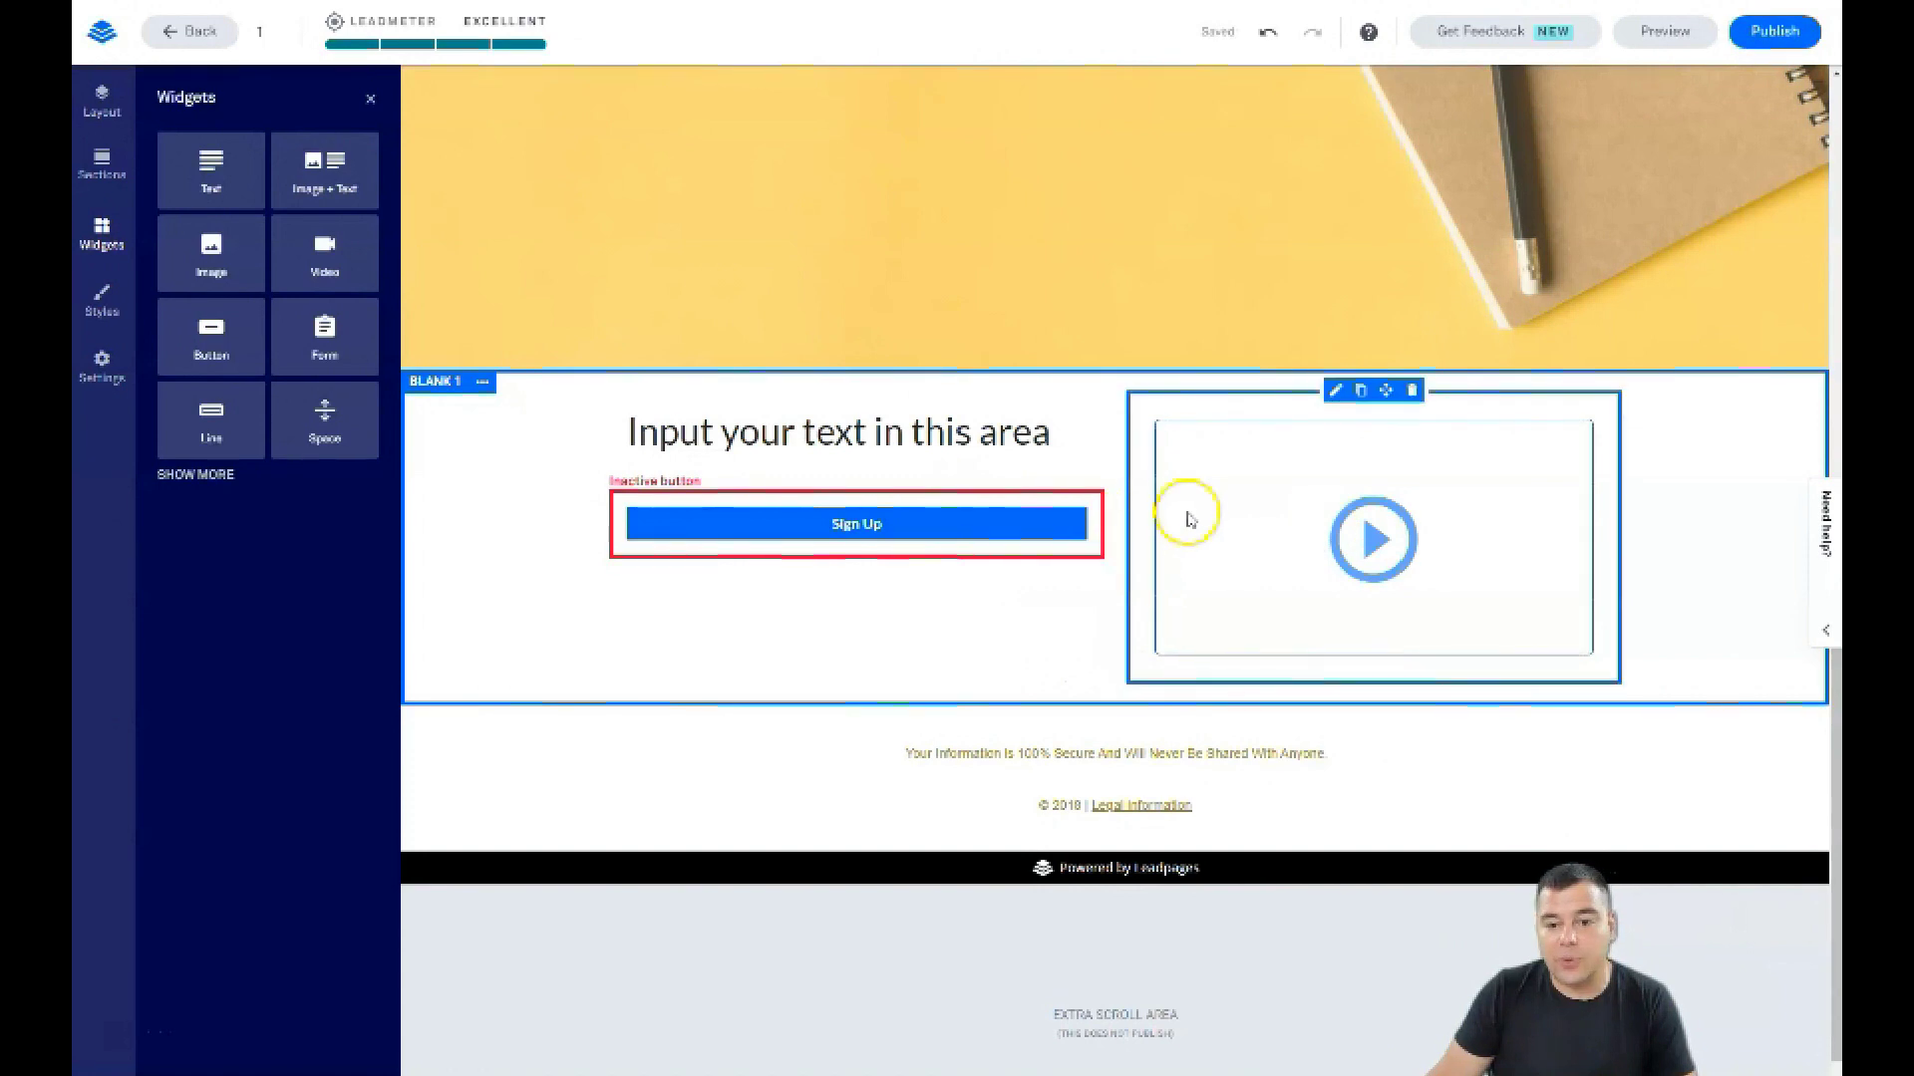
mouse_move(1116, 535)
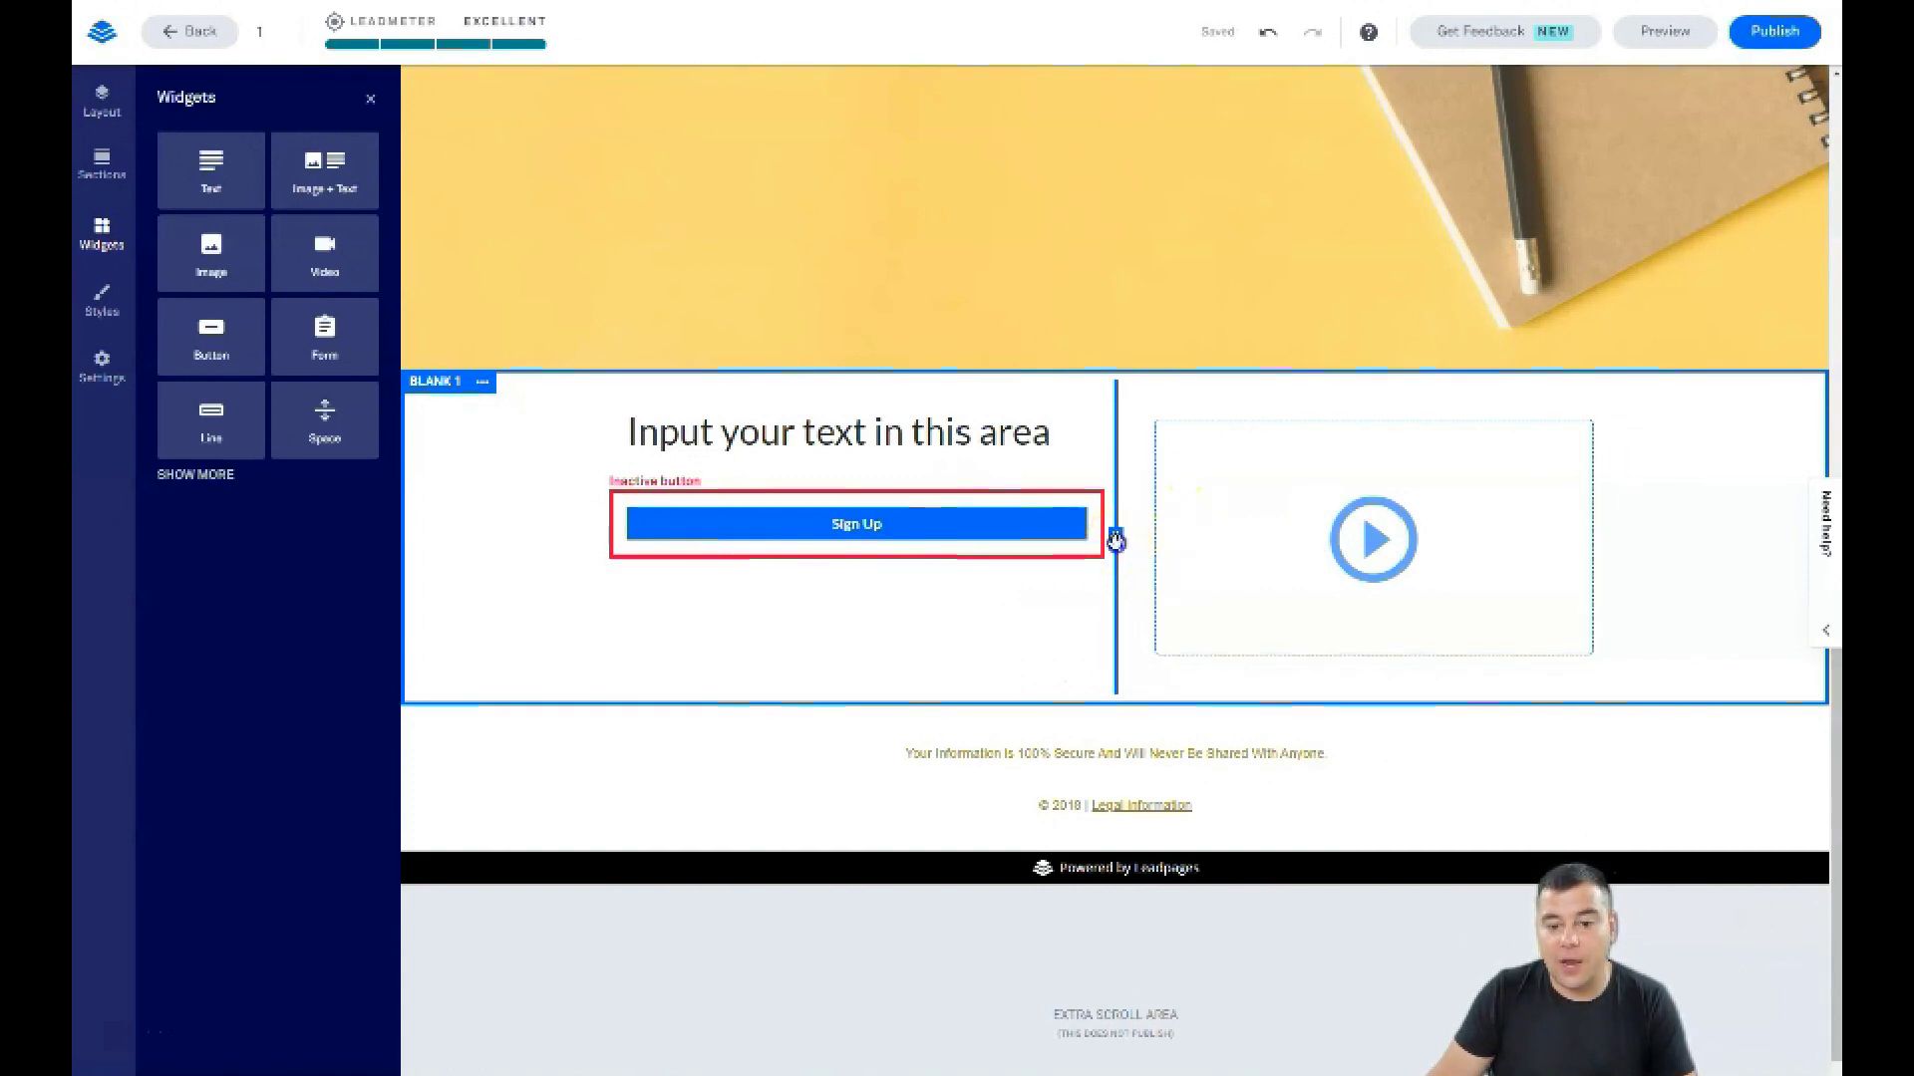
left_click_drag(1102, 543, 942, 531)
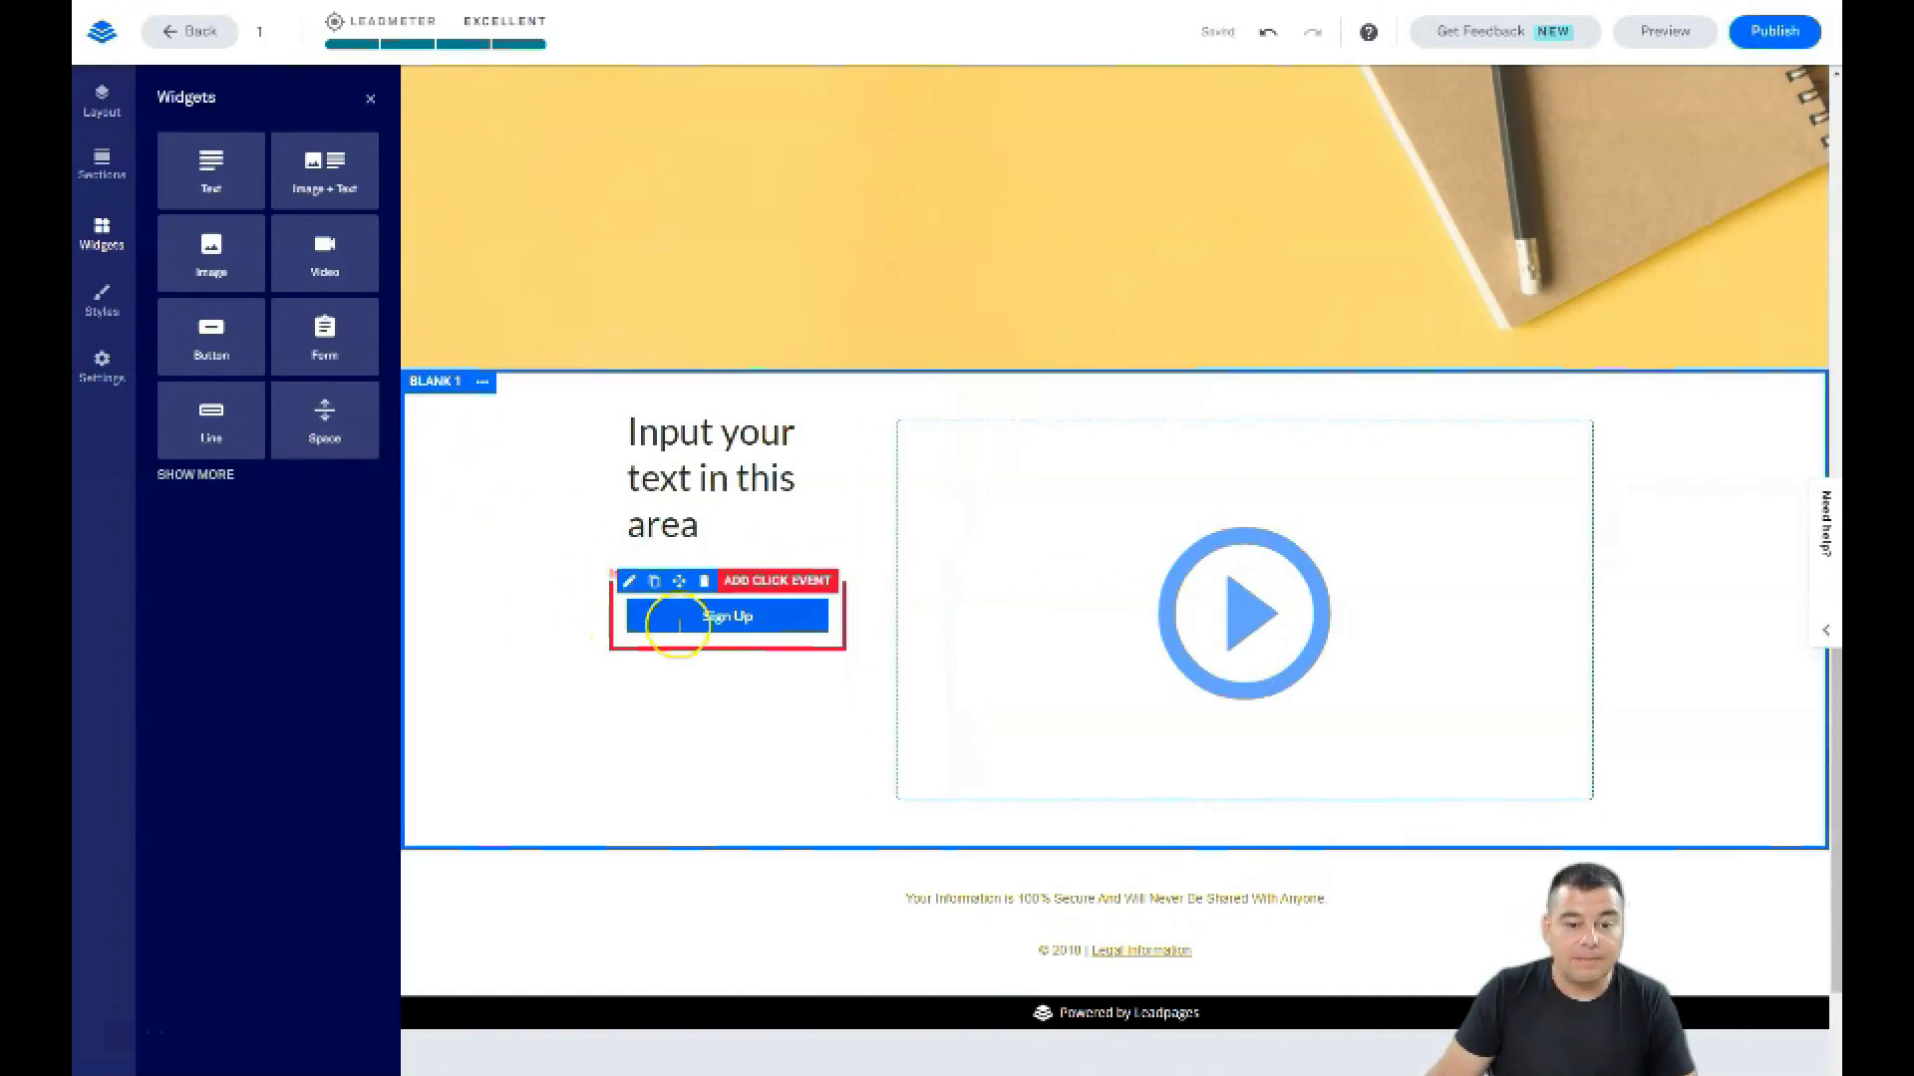
Add a Space widget above the Sign Up button, then close the widgets list
left_click_drag(322, 424, 727, 648)
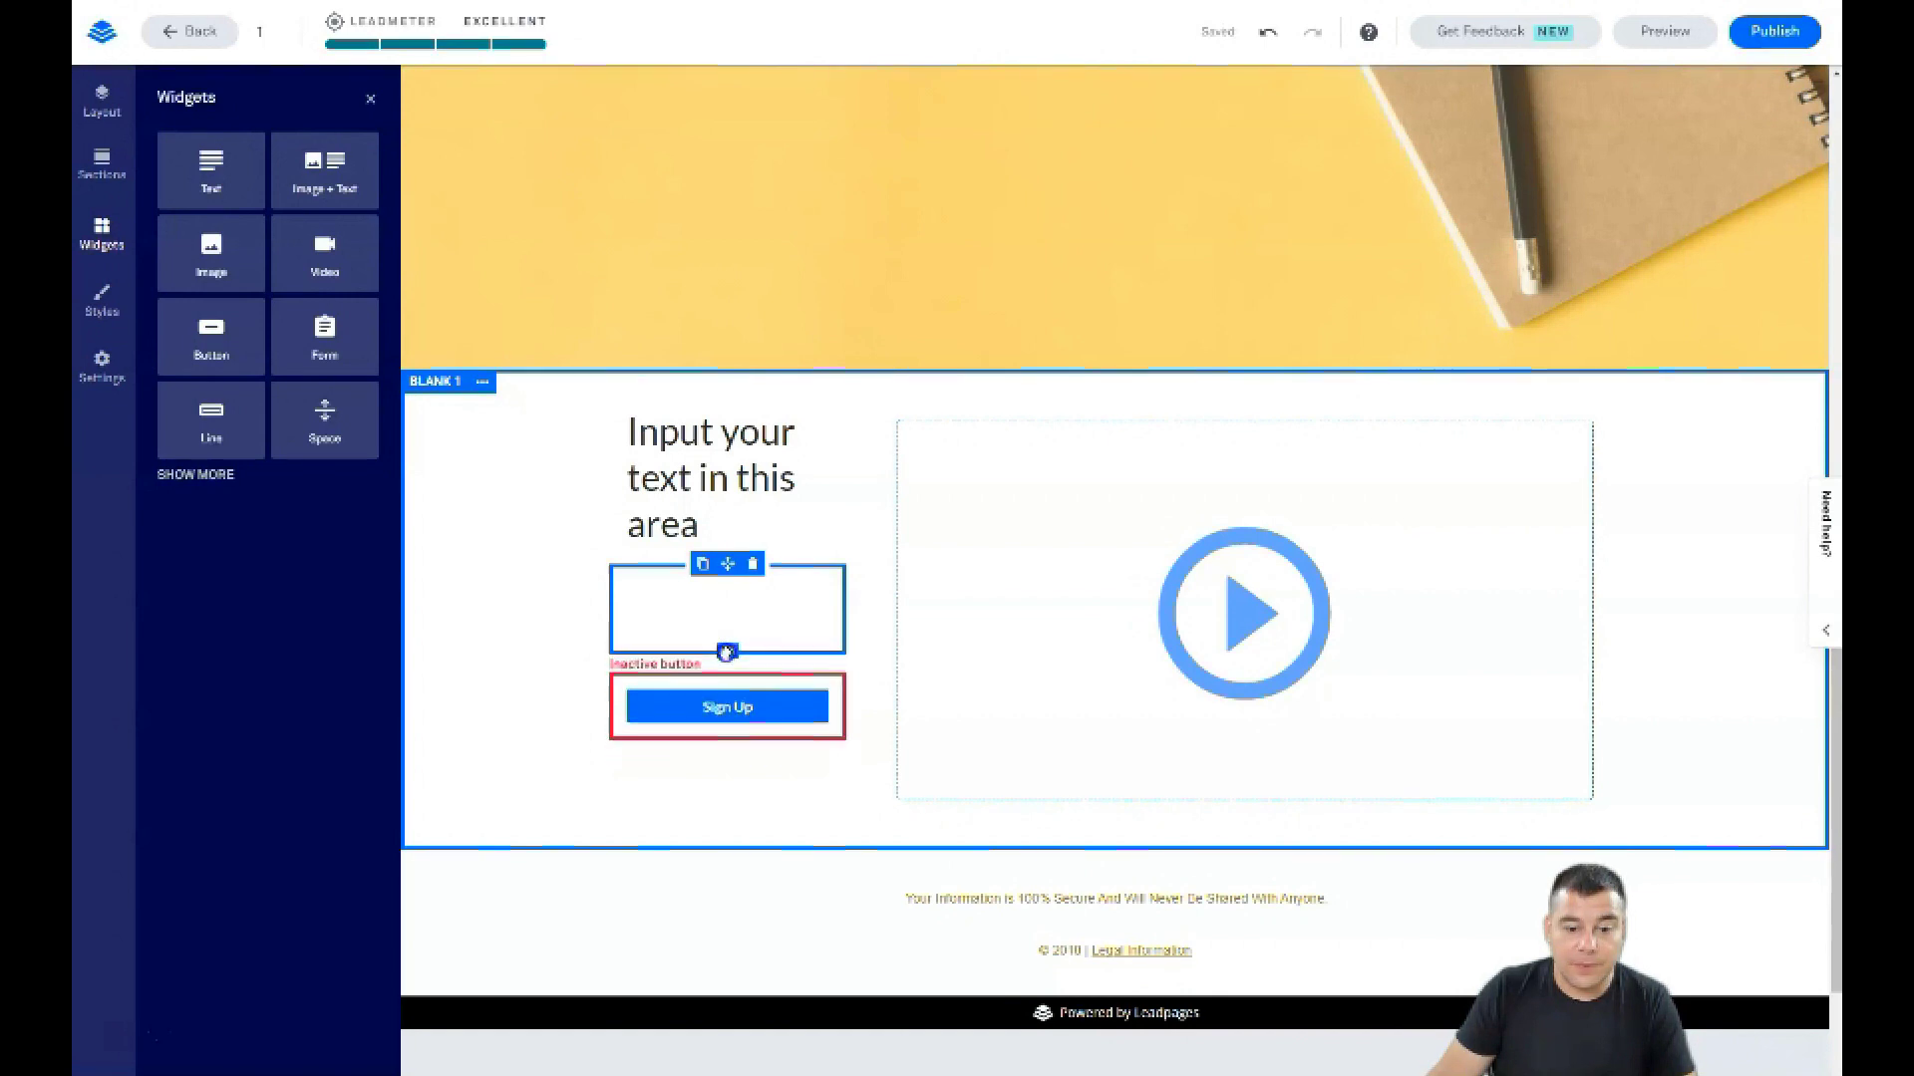
left_click_drag(324, 419, 760, 707)
left_click_drag(819, 764, 817, 760)
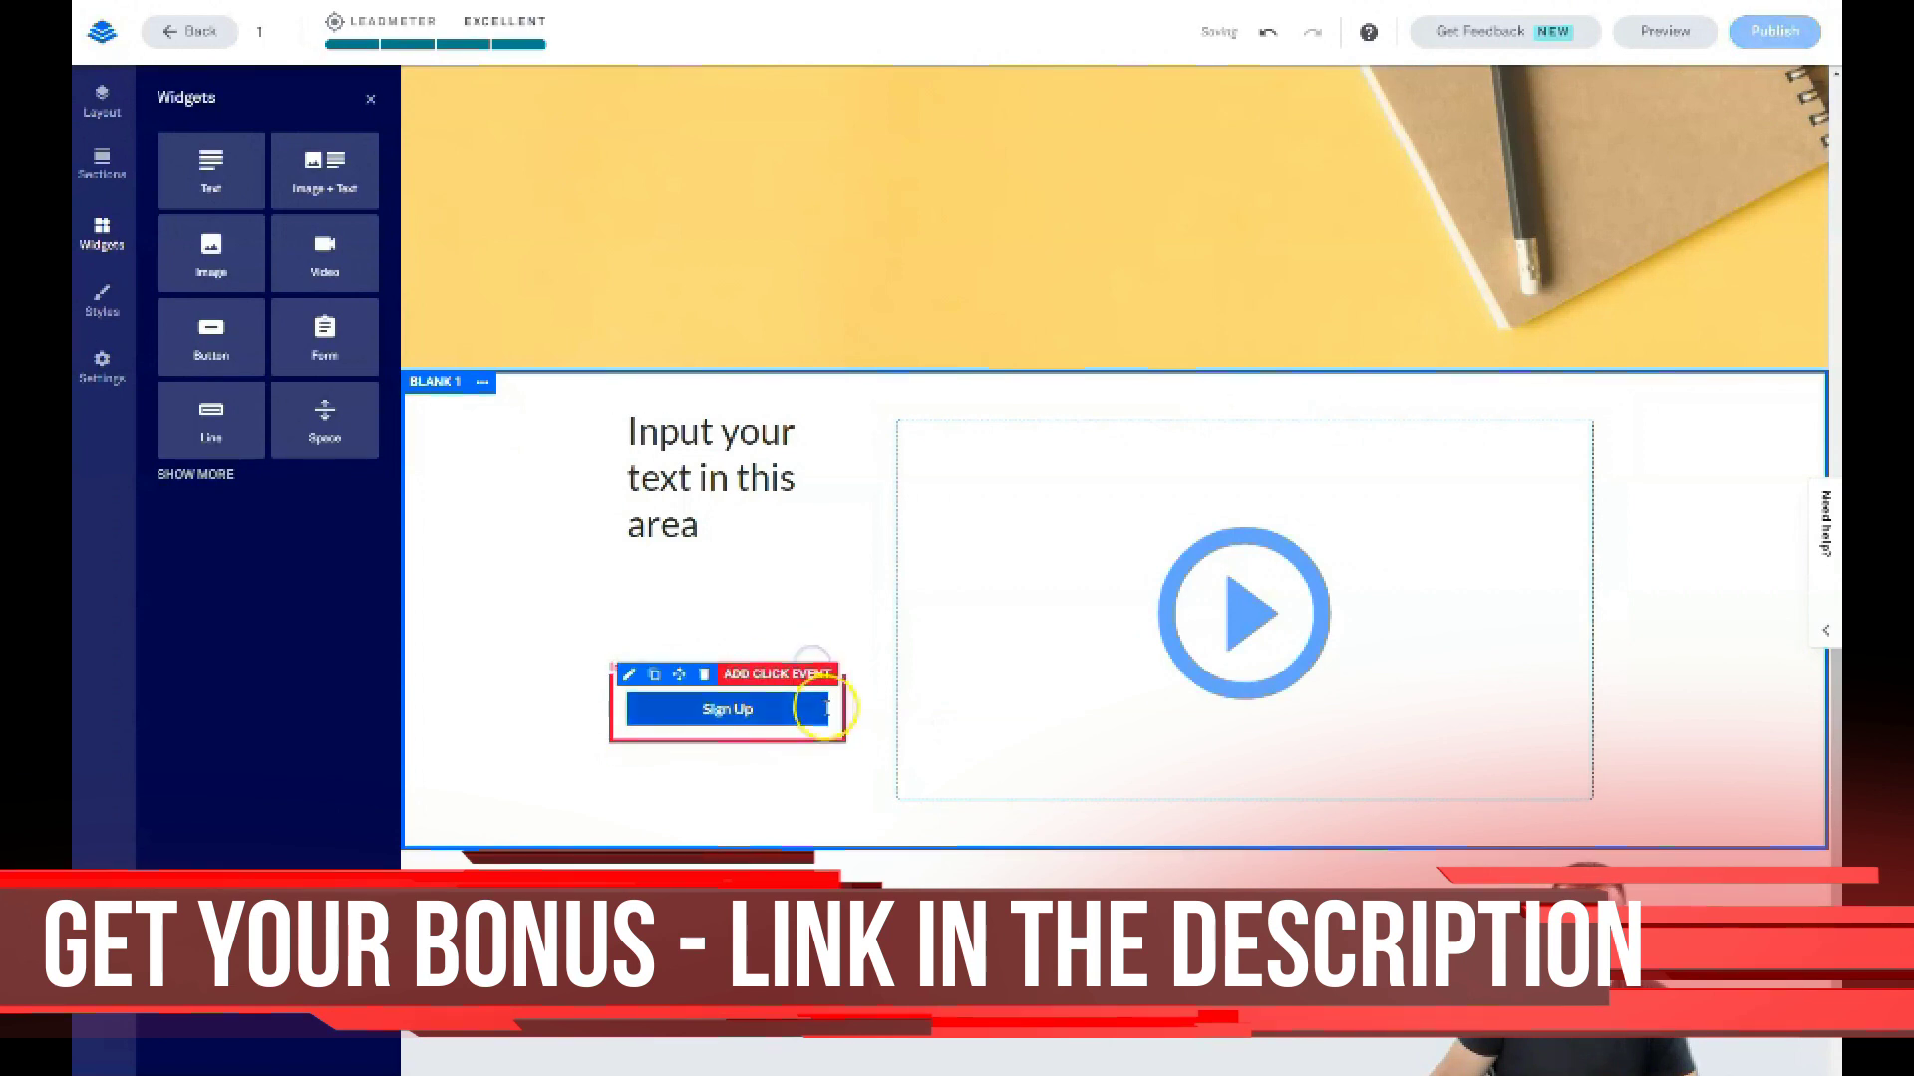
left_click(656, 643)
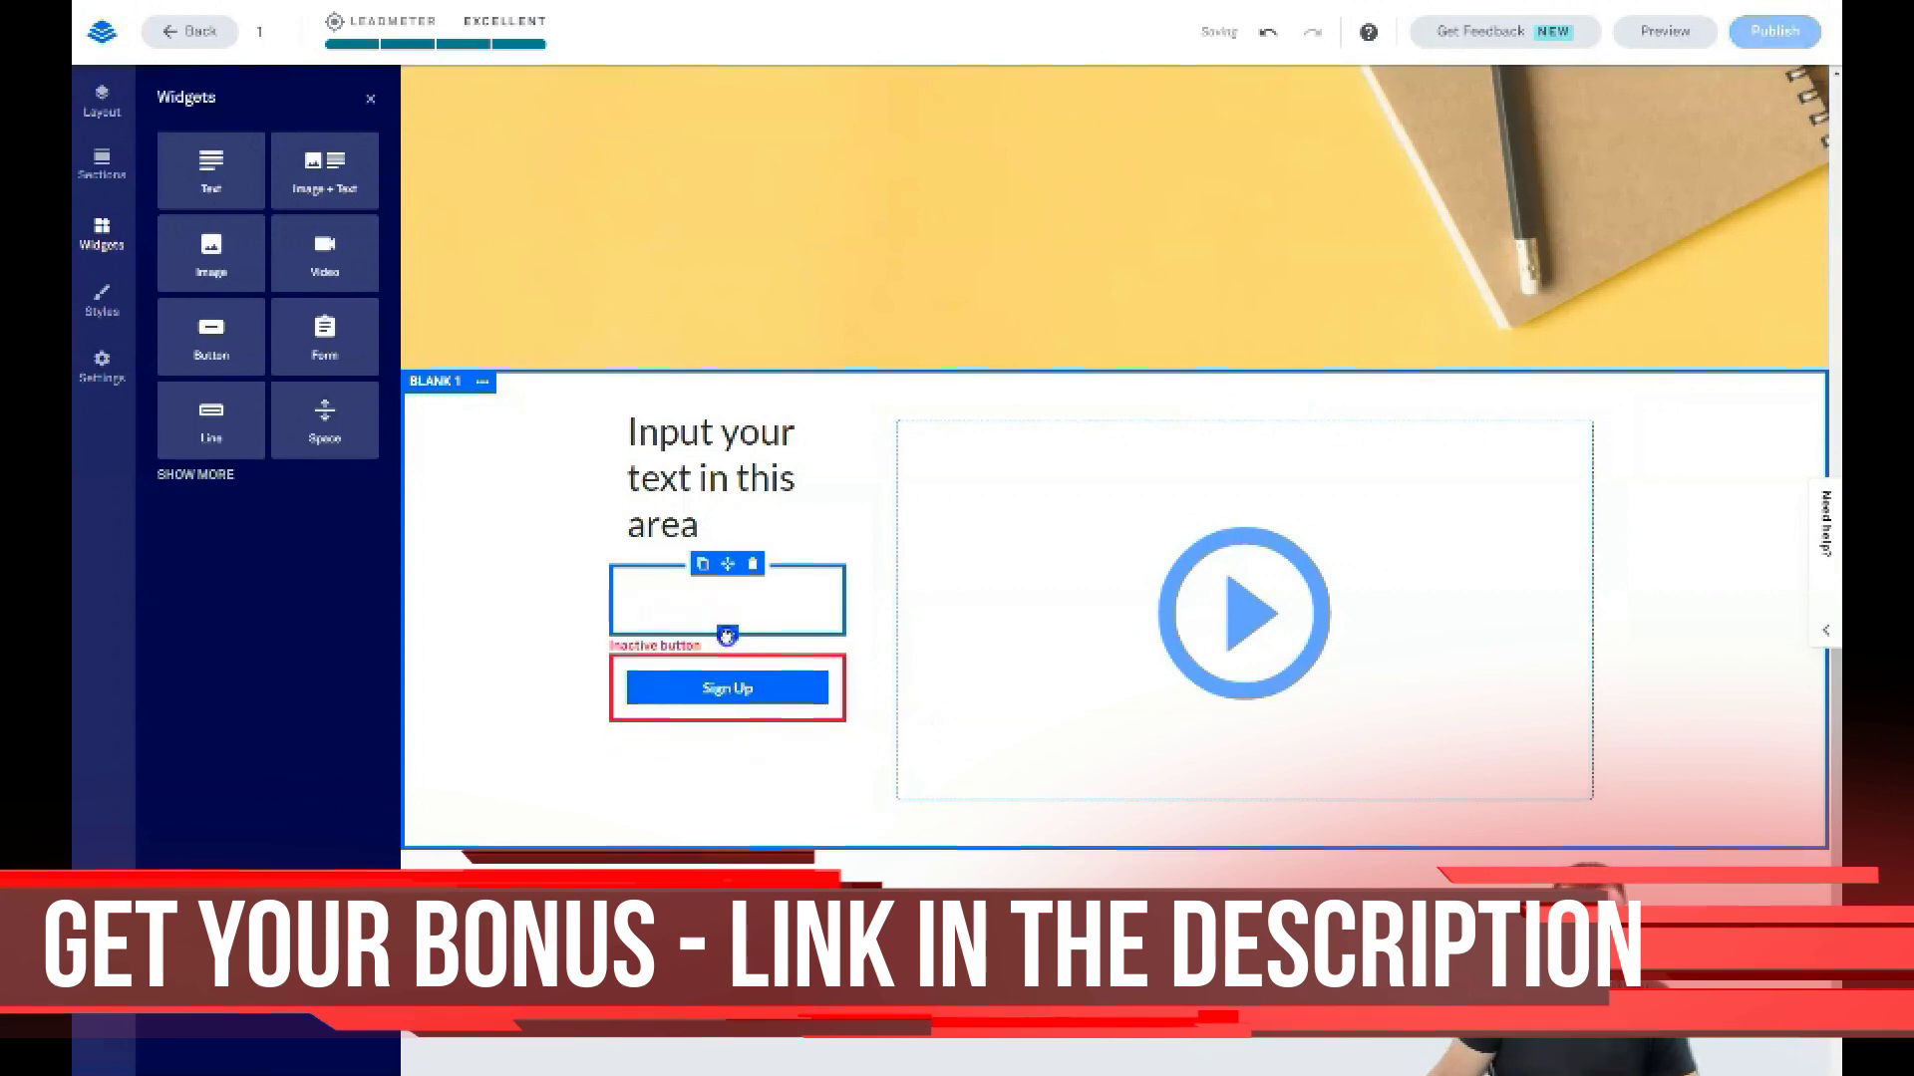
left_click(410, 432)
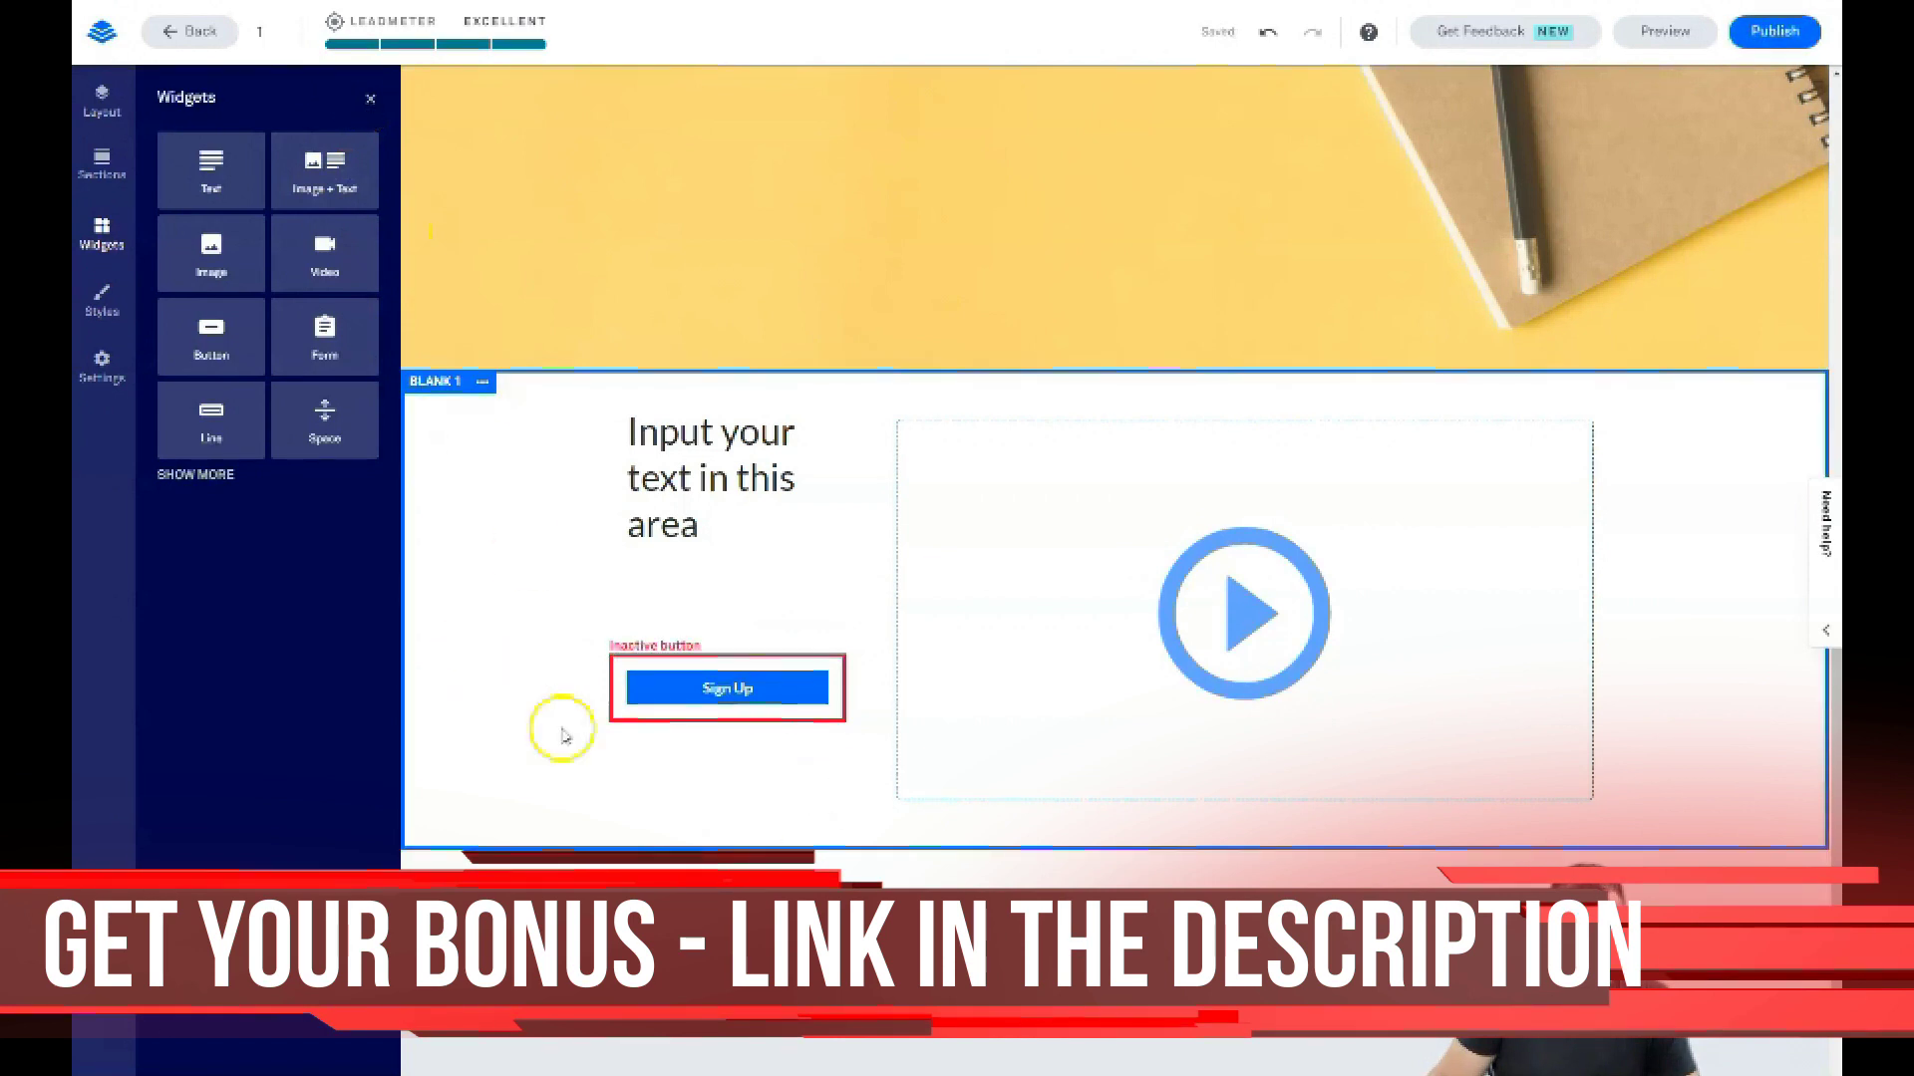
left_click(560, 590)
left_click(371, 104)
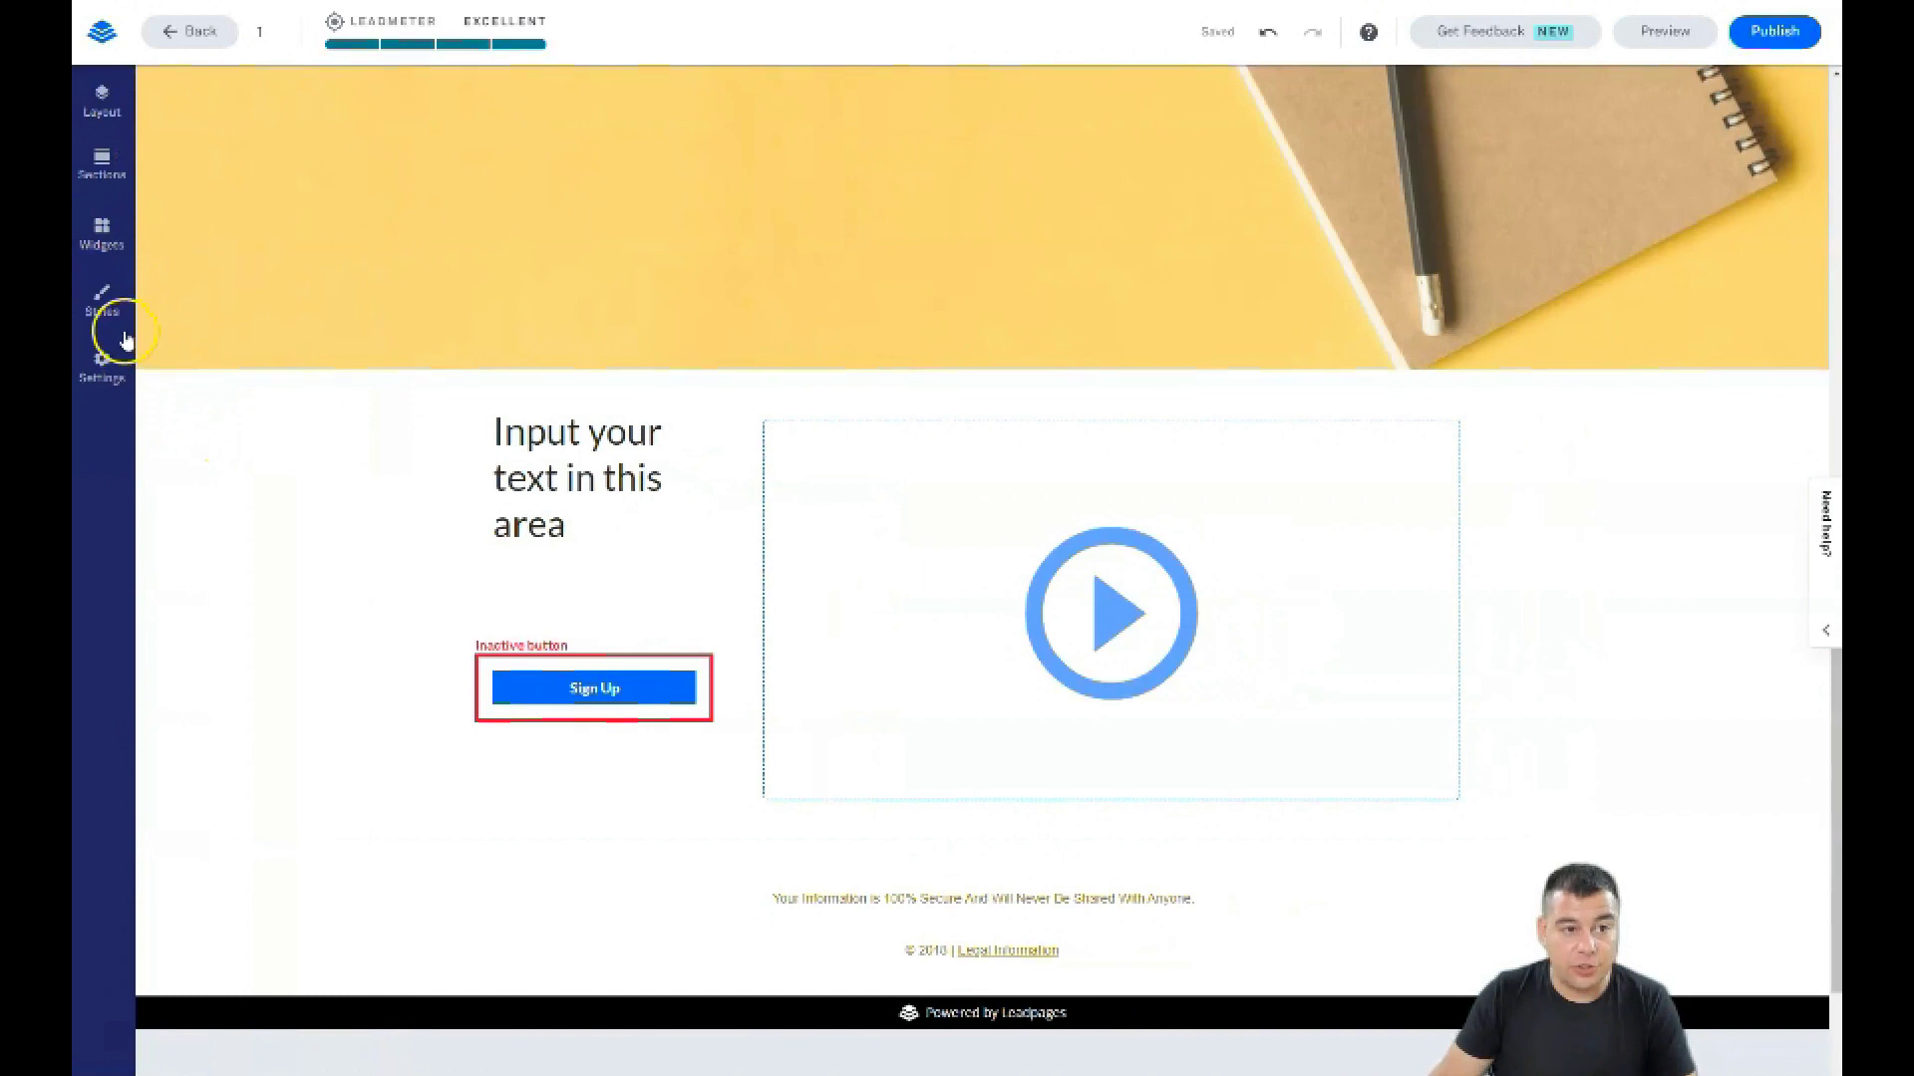
scroll(458, 529, "up", 8)
scroll(357, 495, "down", 7)
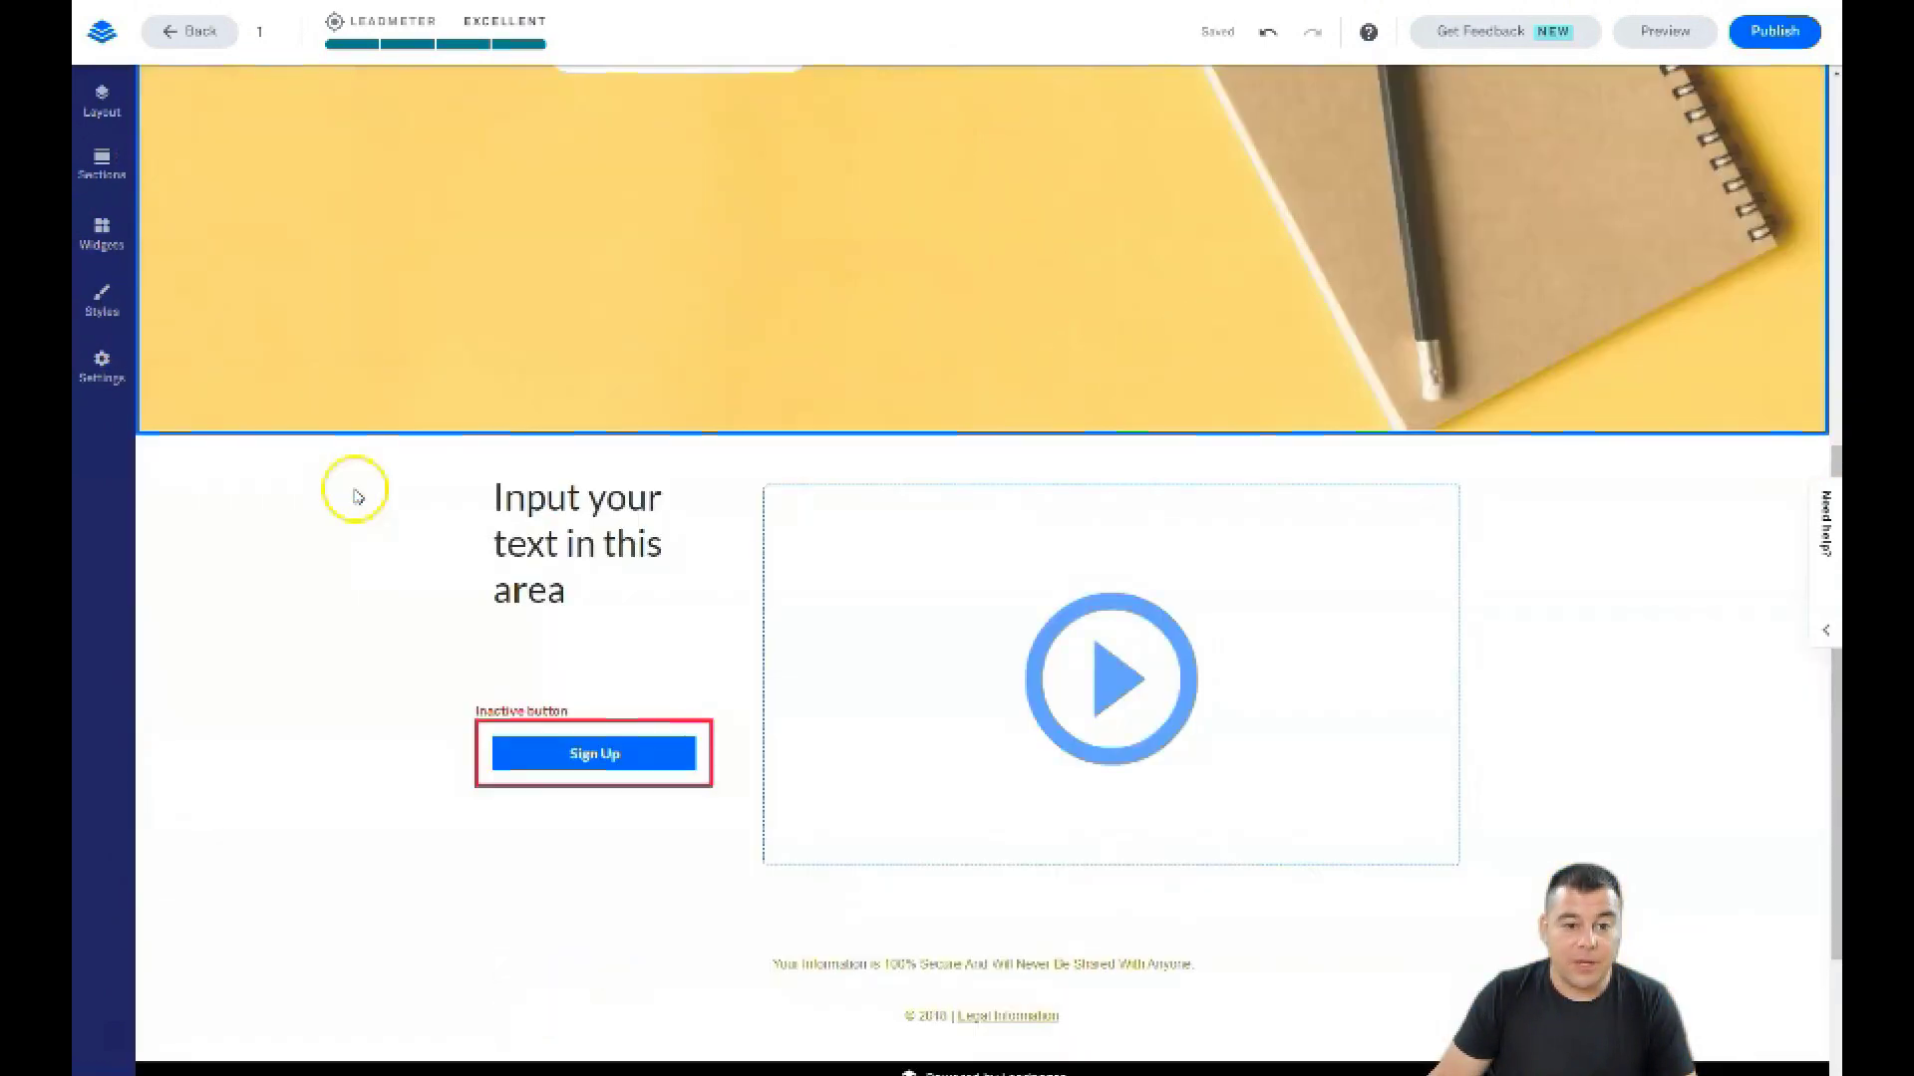
scroll(357, 495, "down", 3)
scroll(358, 538, "up", 10)
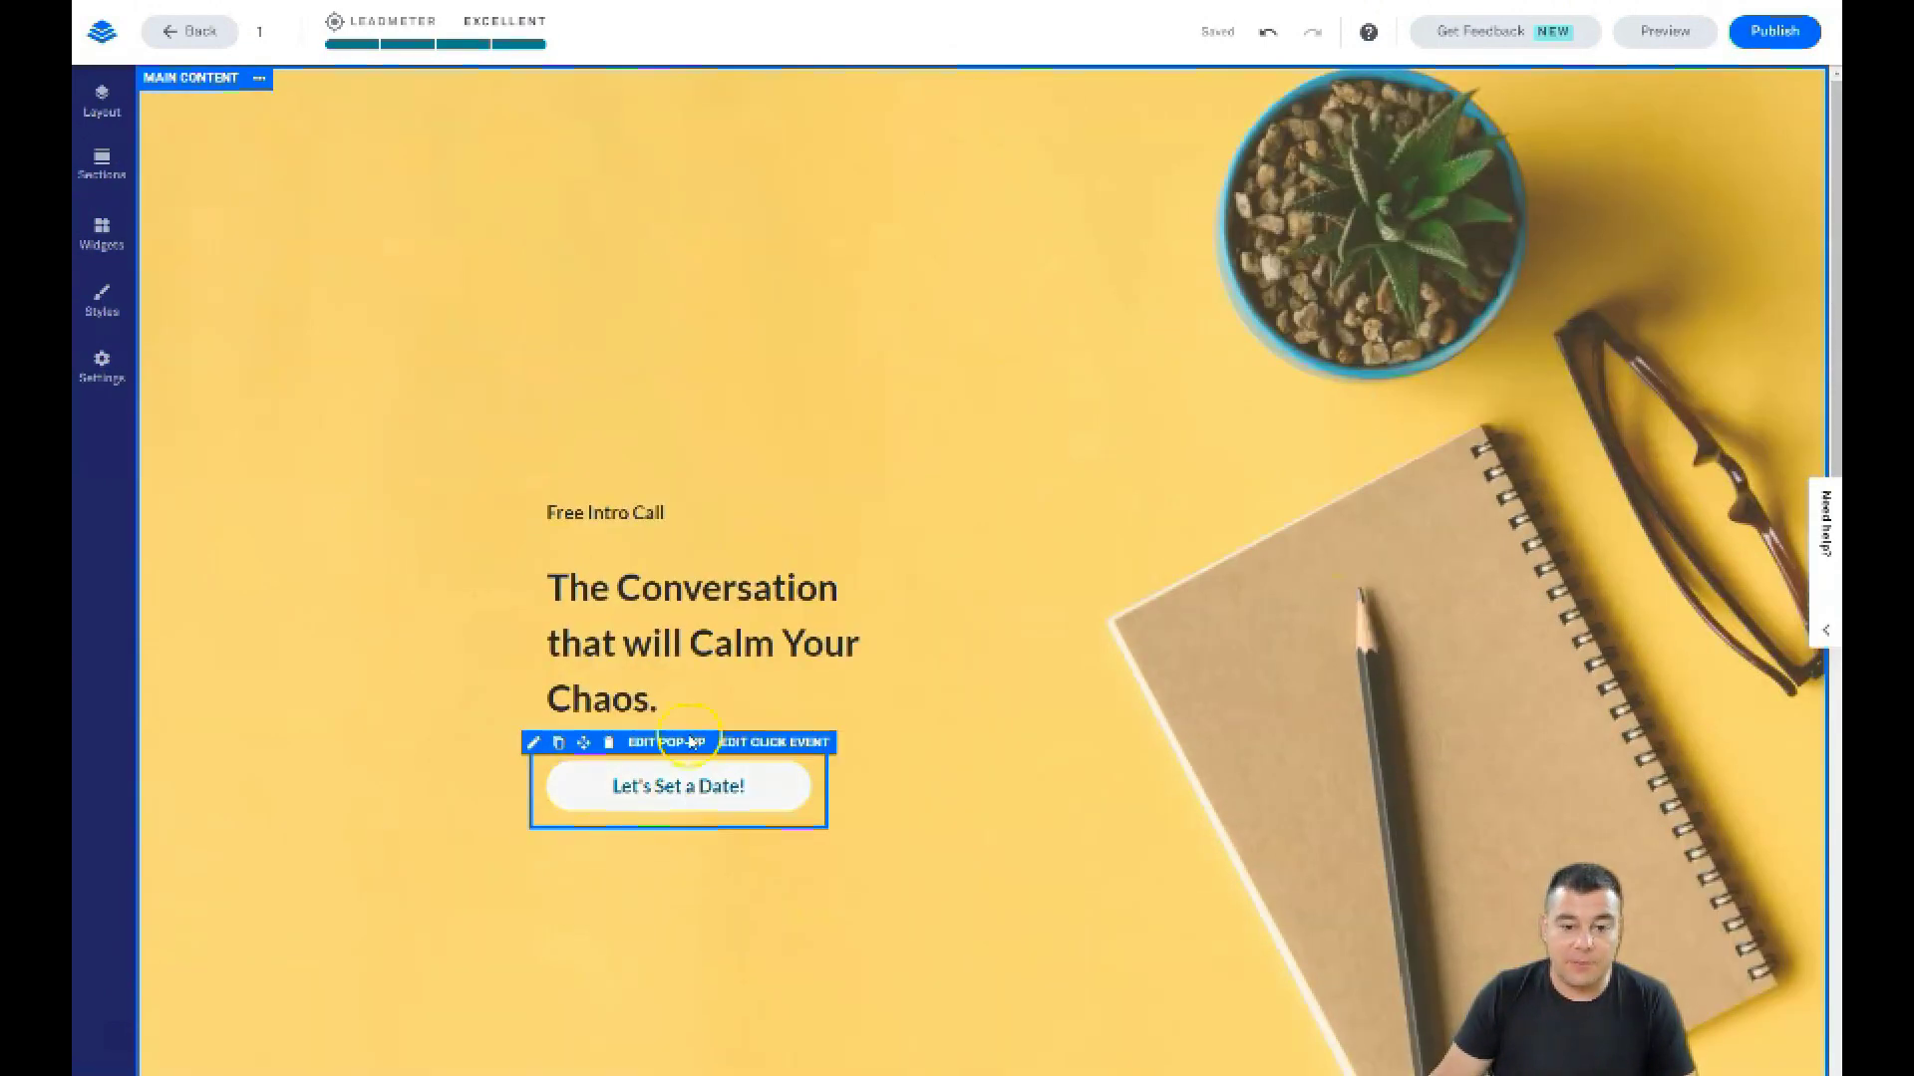
scroll(691, 742, "down", 5)
scroll(791, 422, "up", 5)
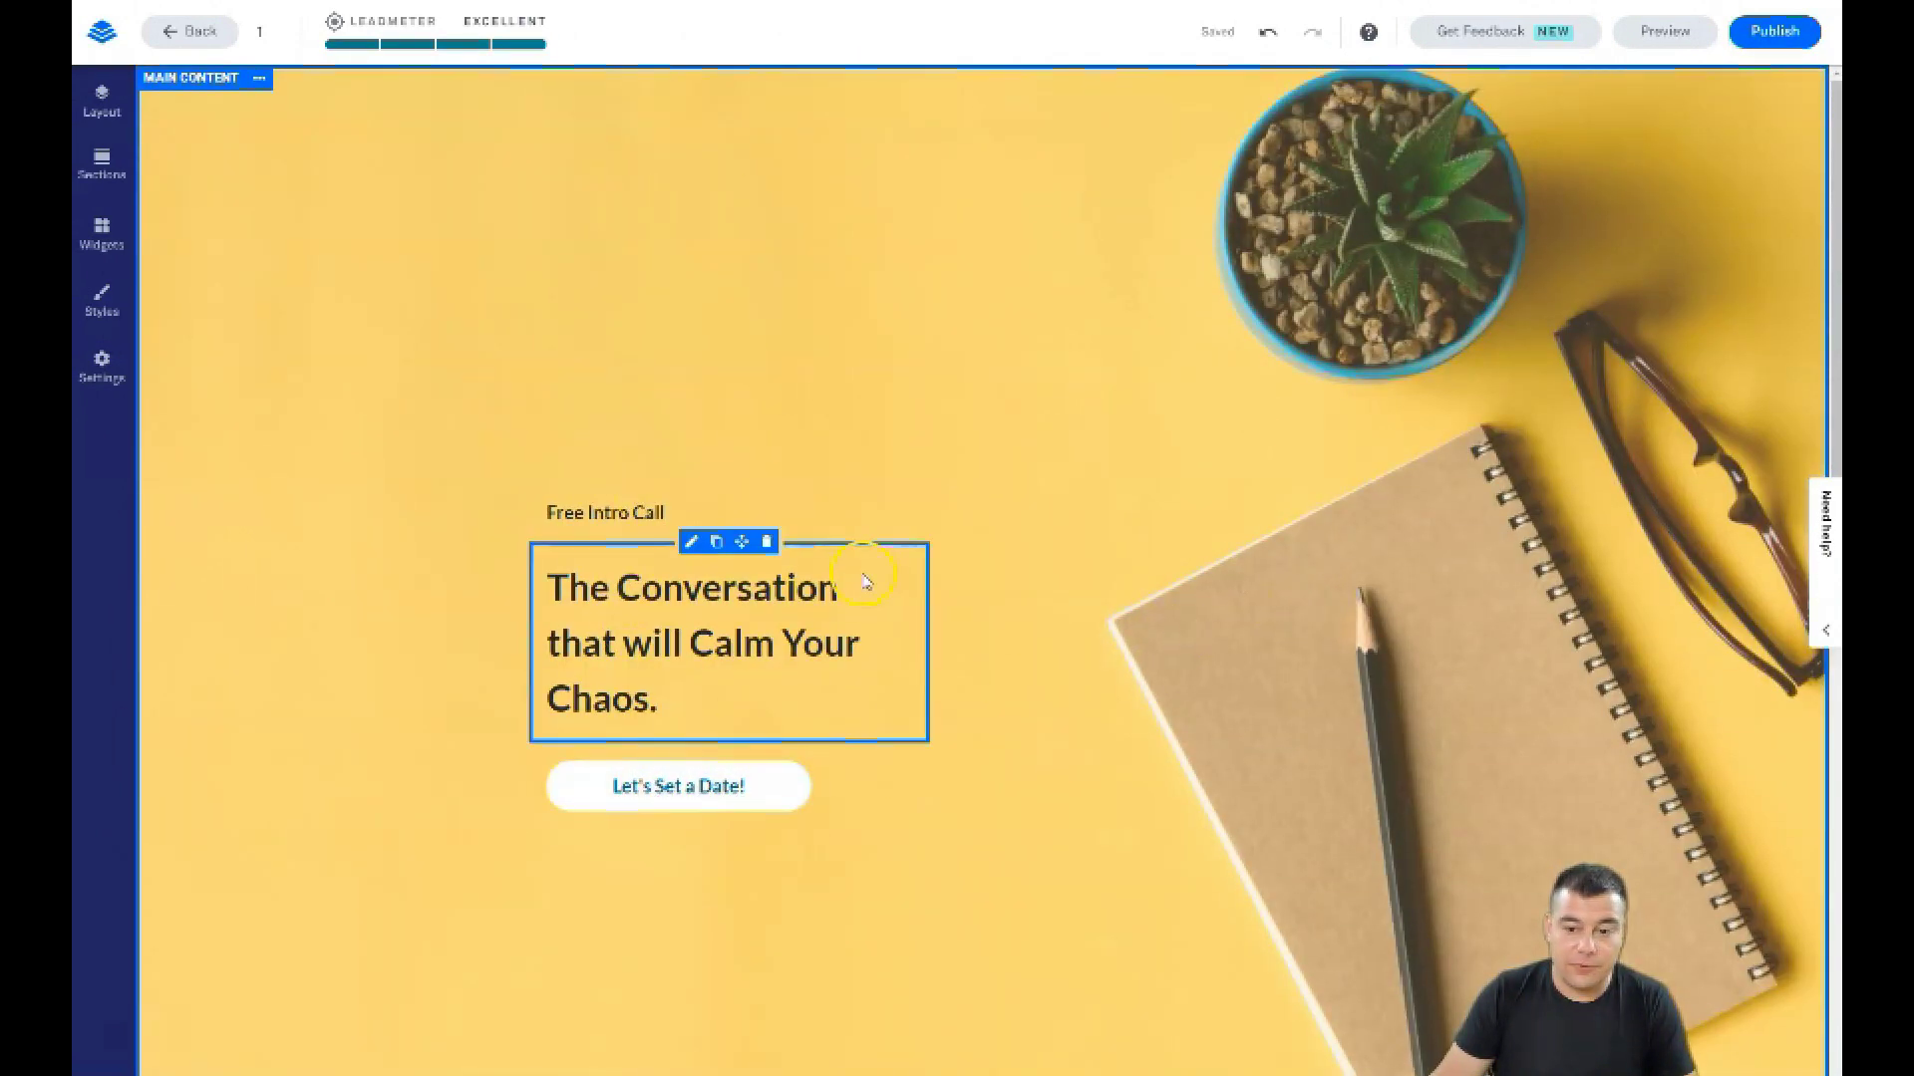
mouse_move(988, 608)
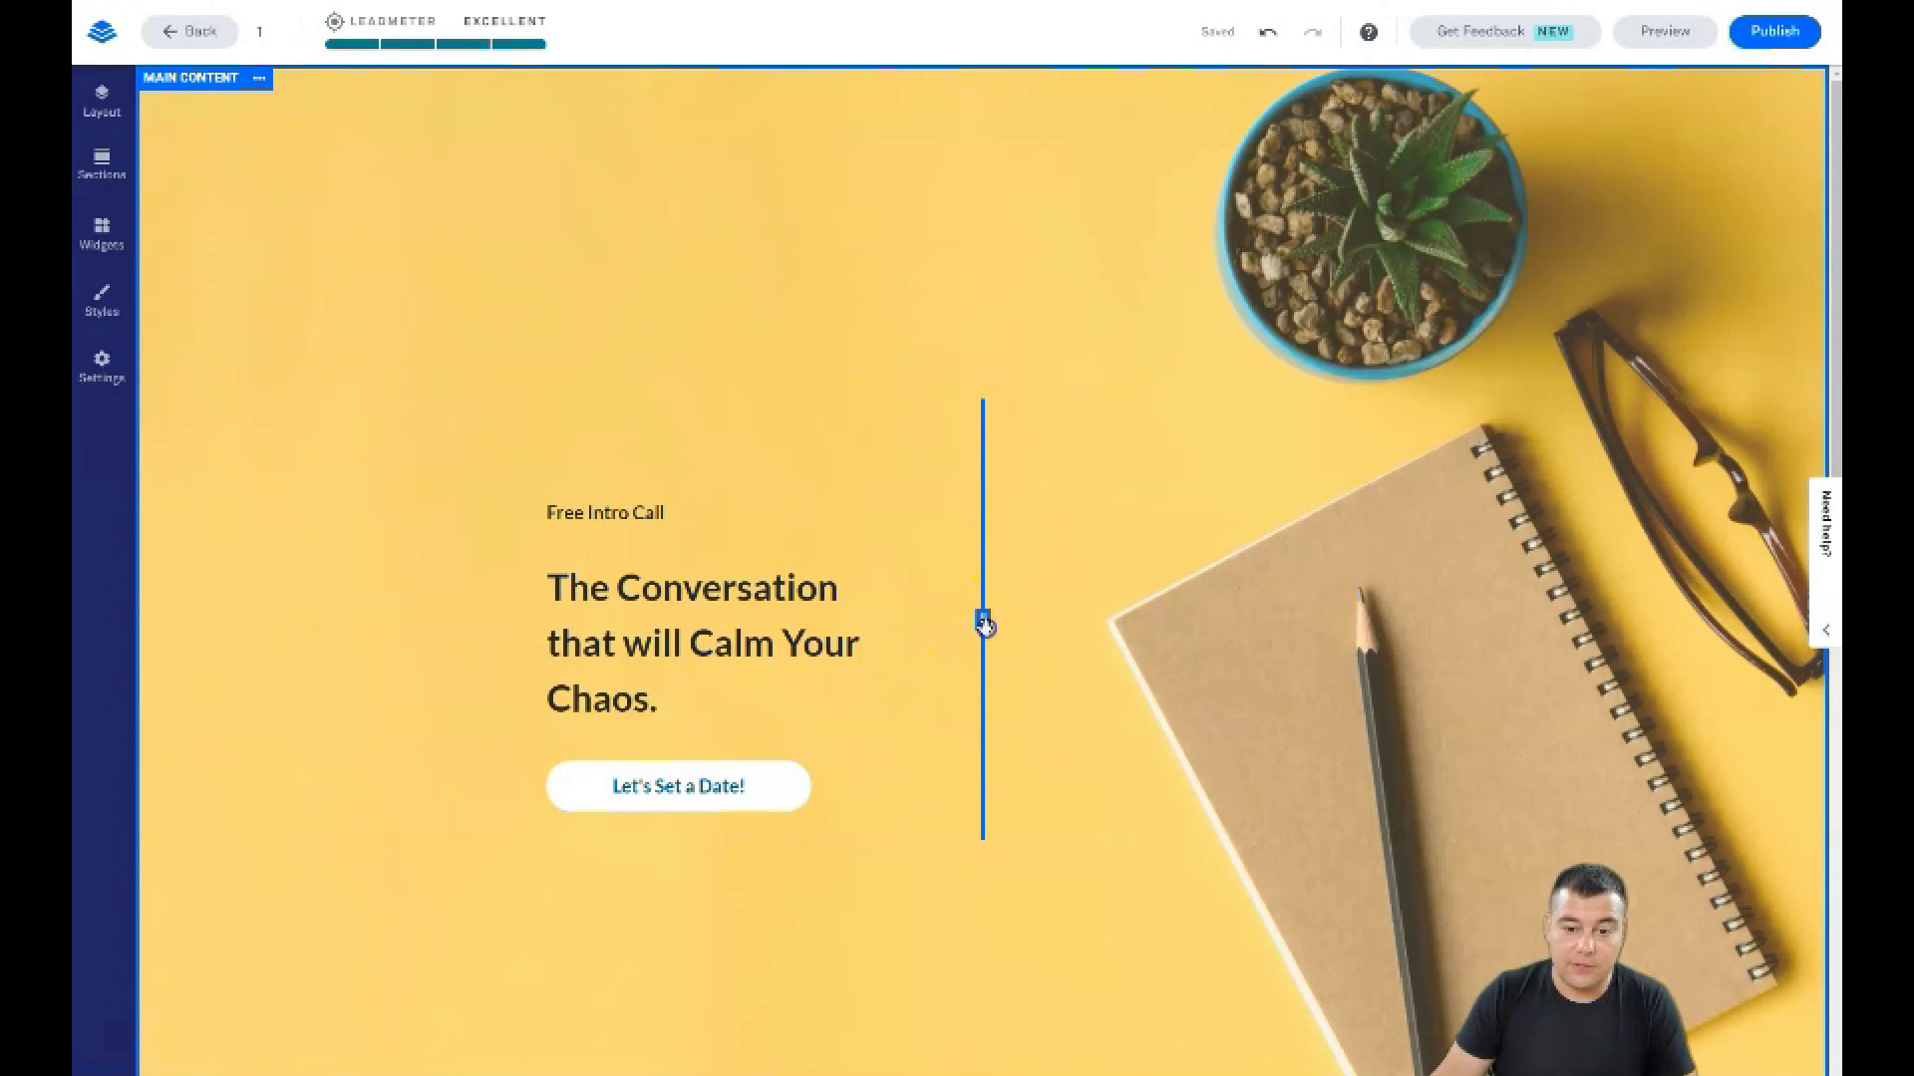
left_click_drag(983, 624, 1030, 623)
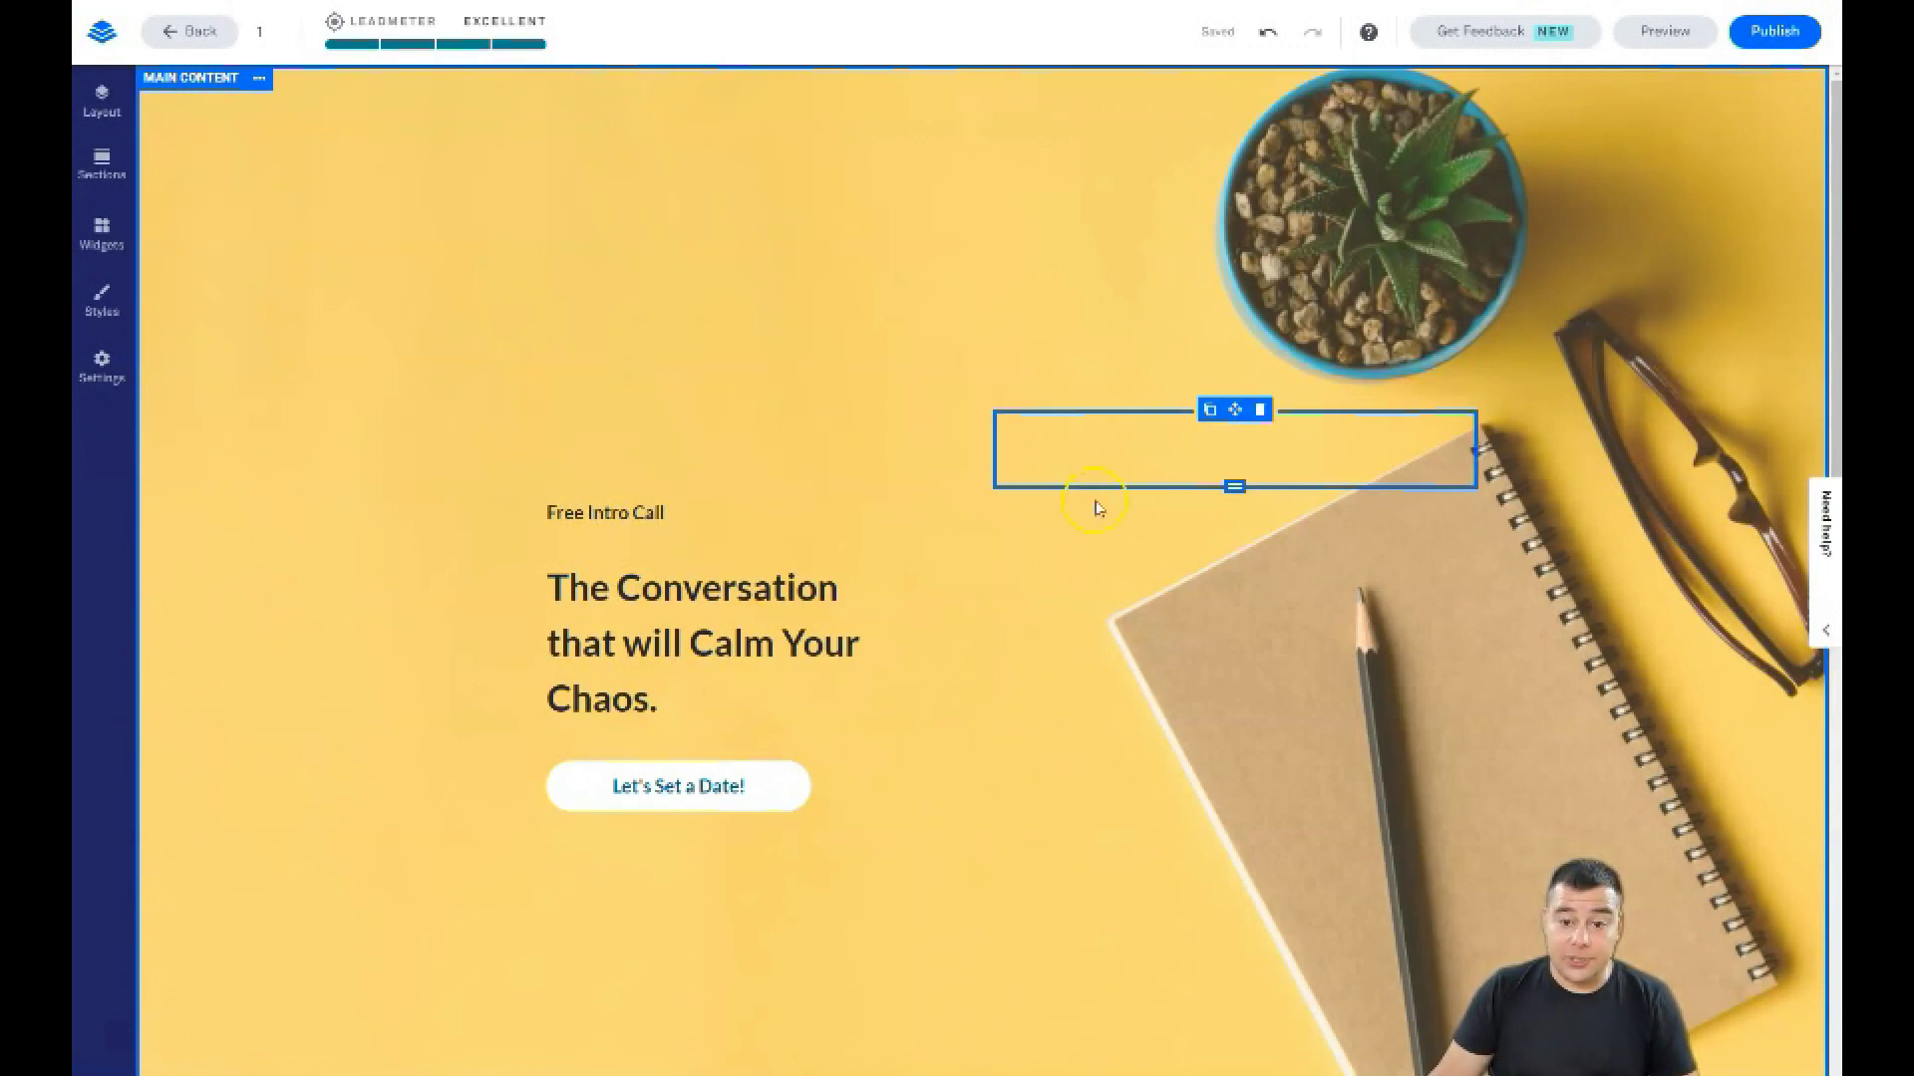
scroll(958, 613, "down", 5)
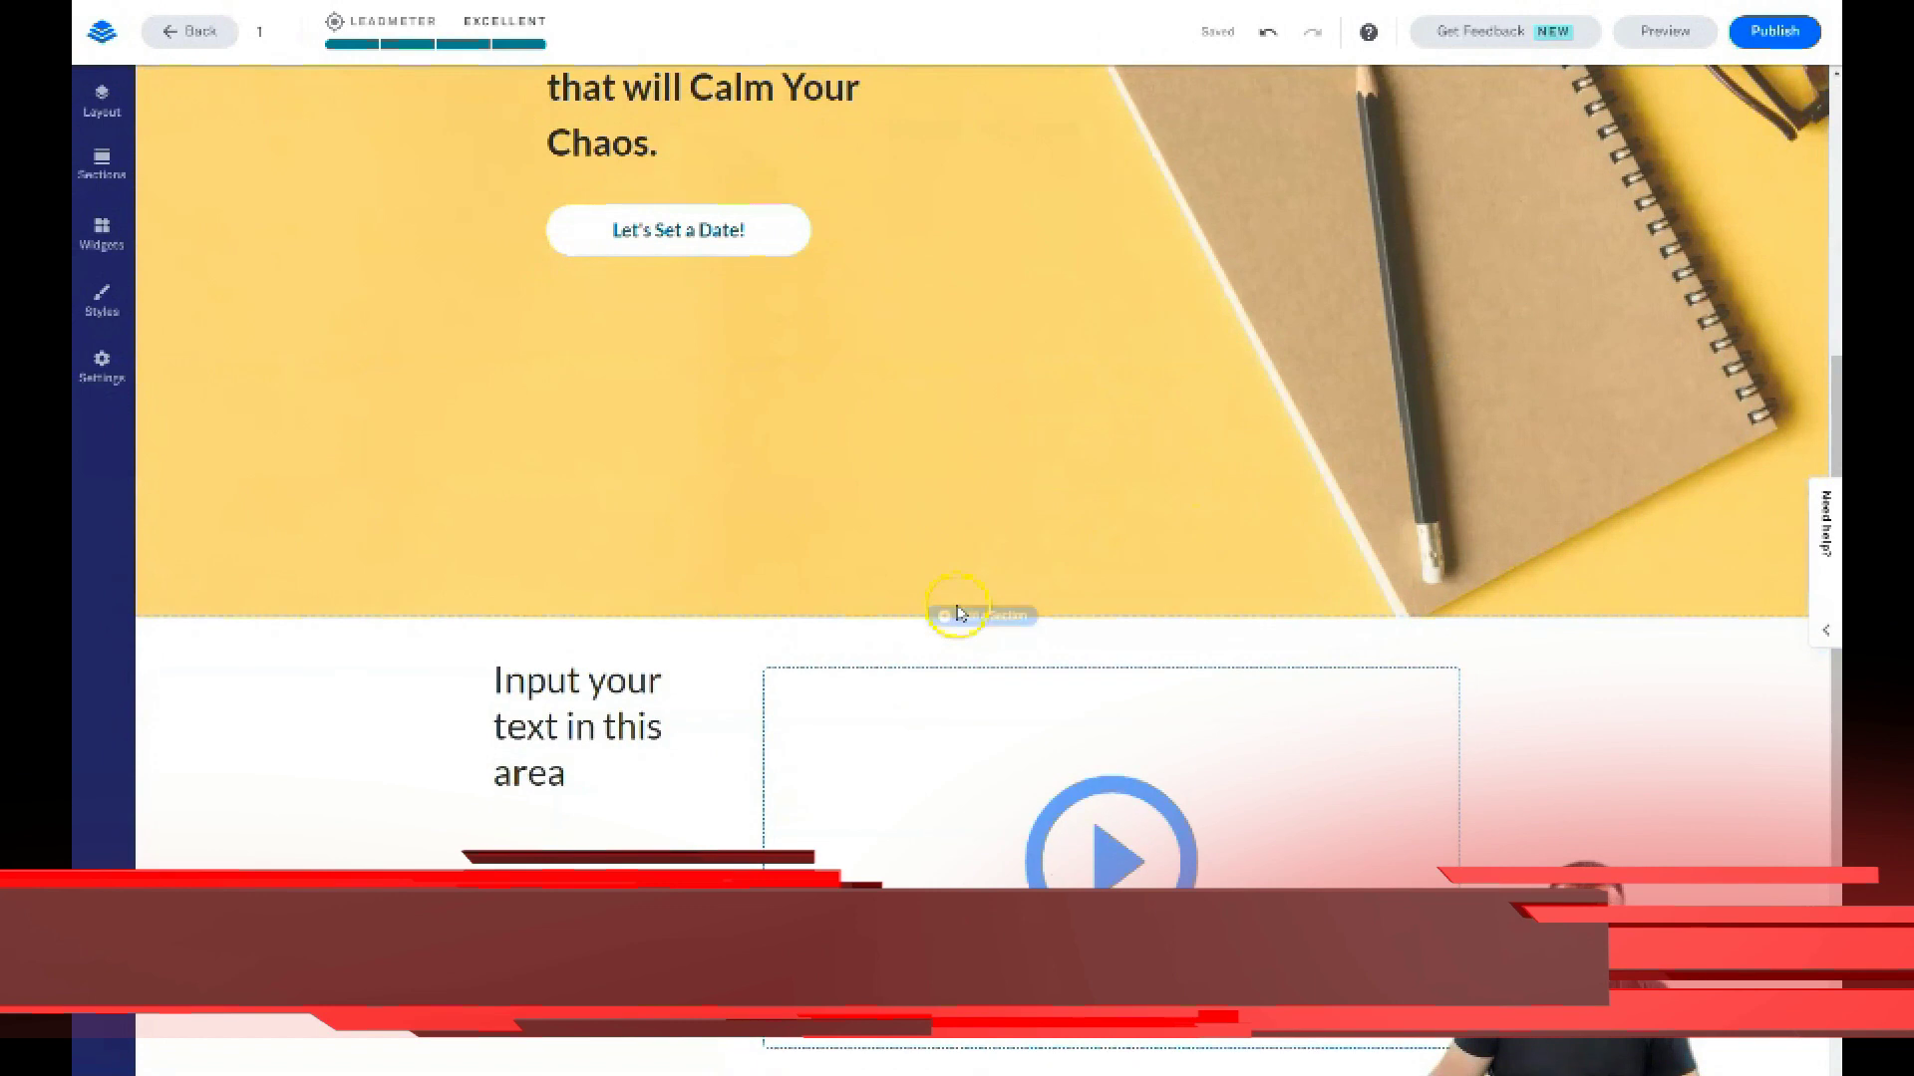
scroll(958, 608, "up", 5)
scroll(632, 522, "down", 9)
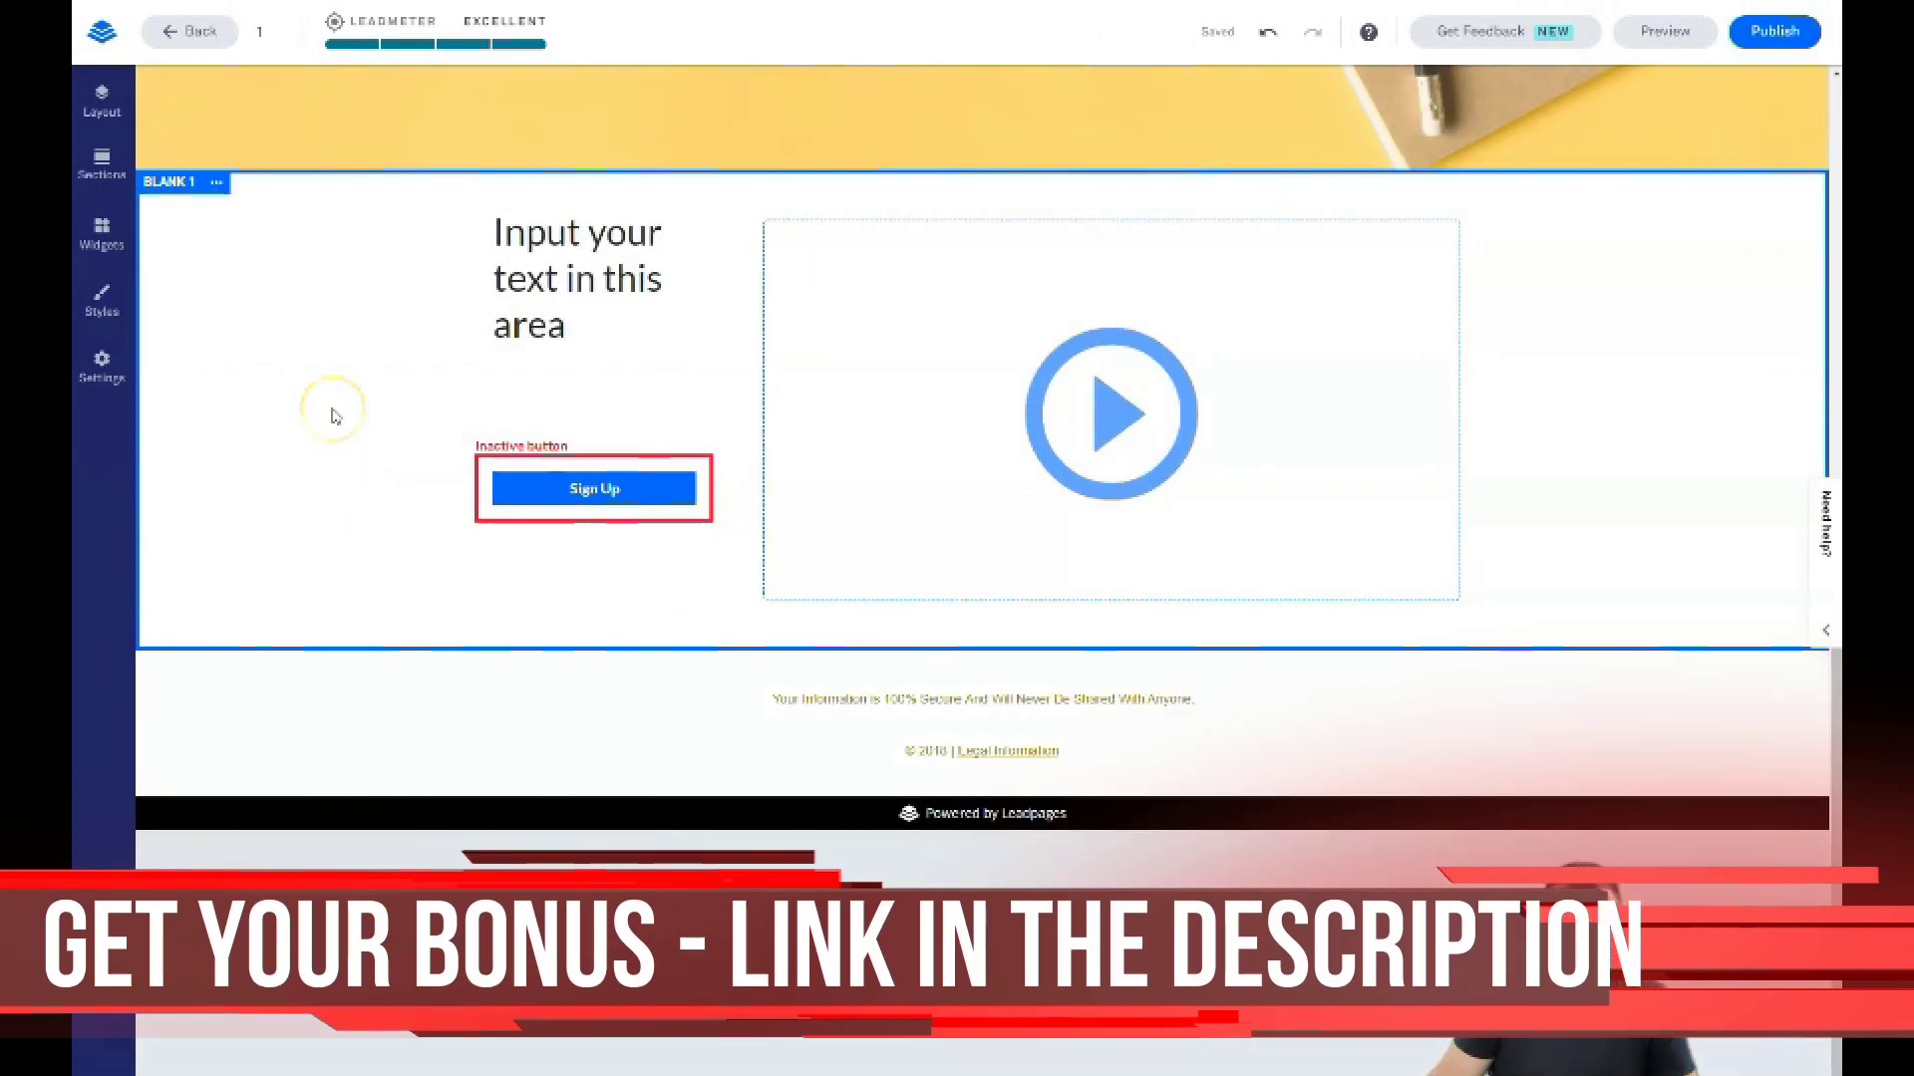
Set the page background colour to yellow in Page Styles
left_click(100, 309)
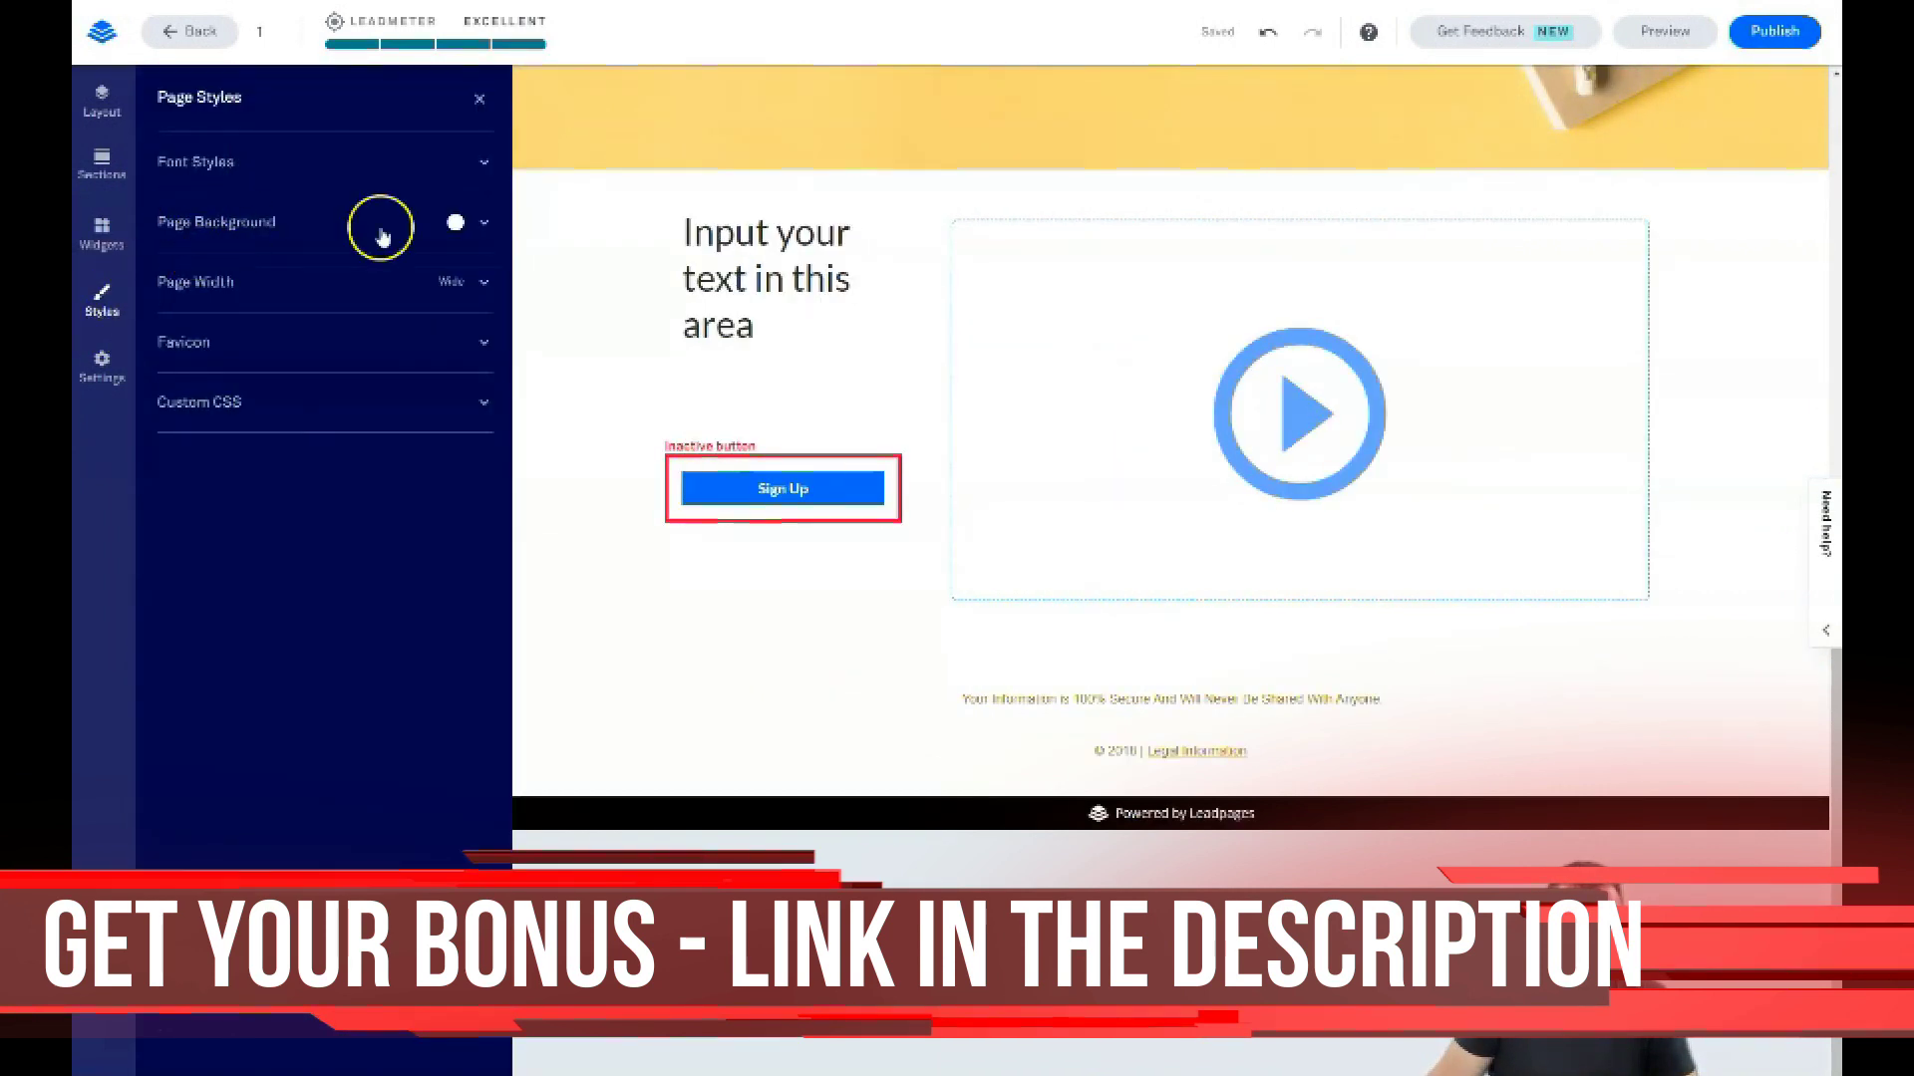
left_click(464, 227)
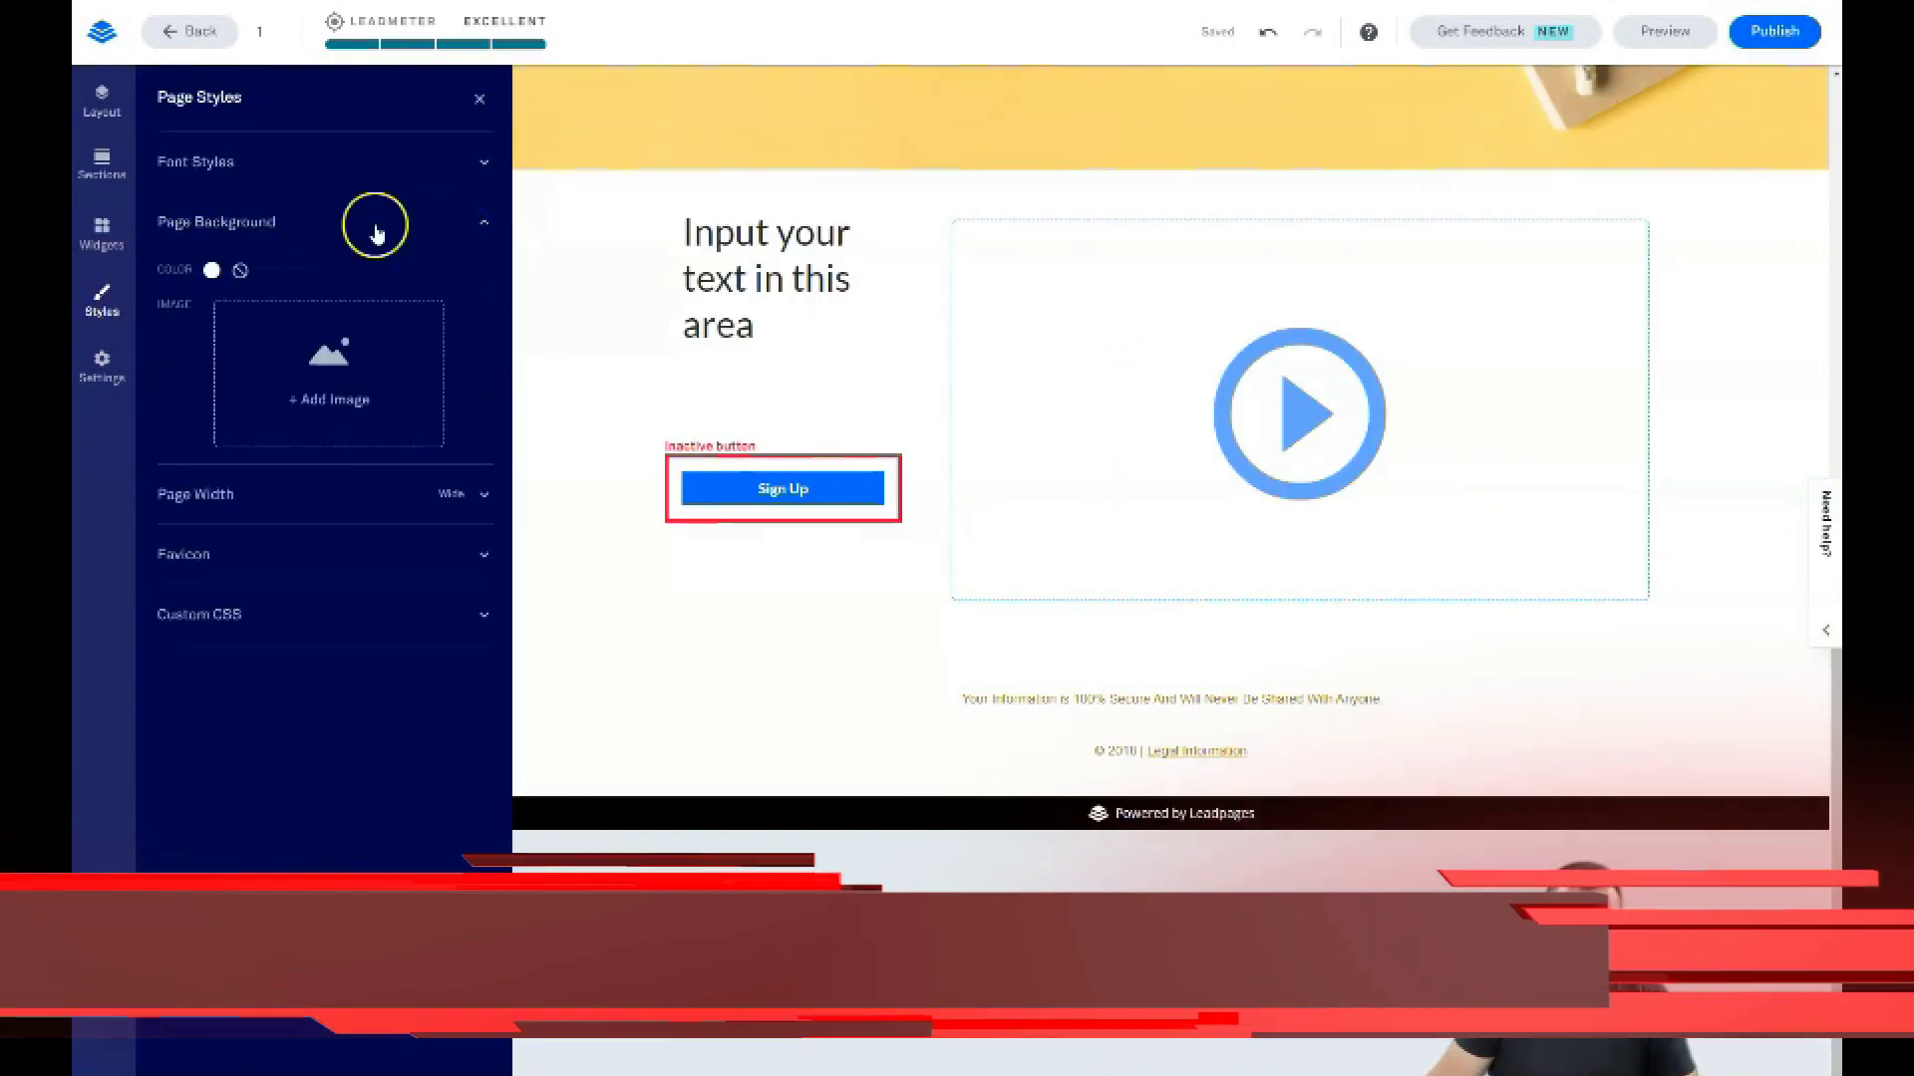
left_click(210, 272)
left_click(271, 408)
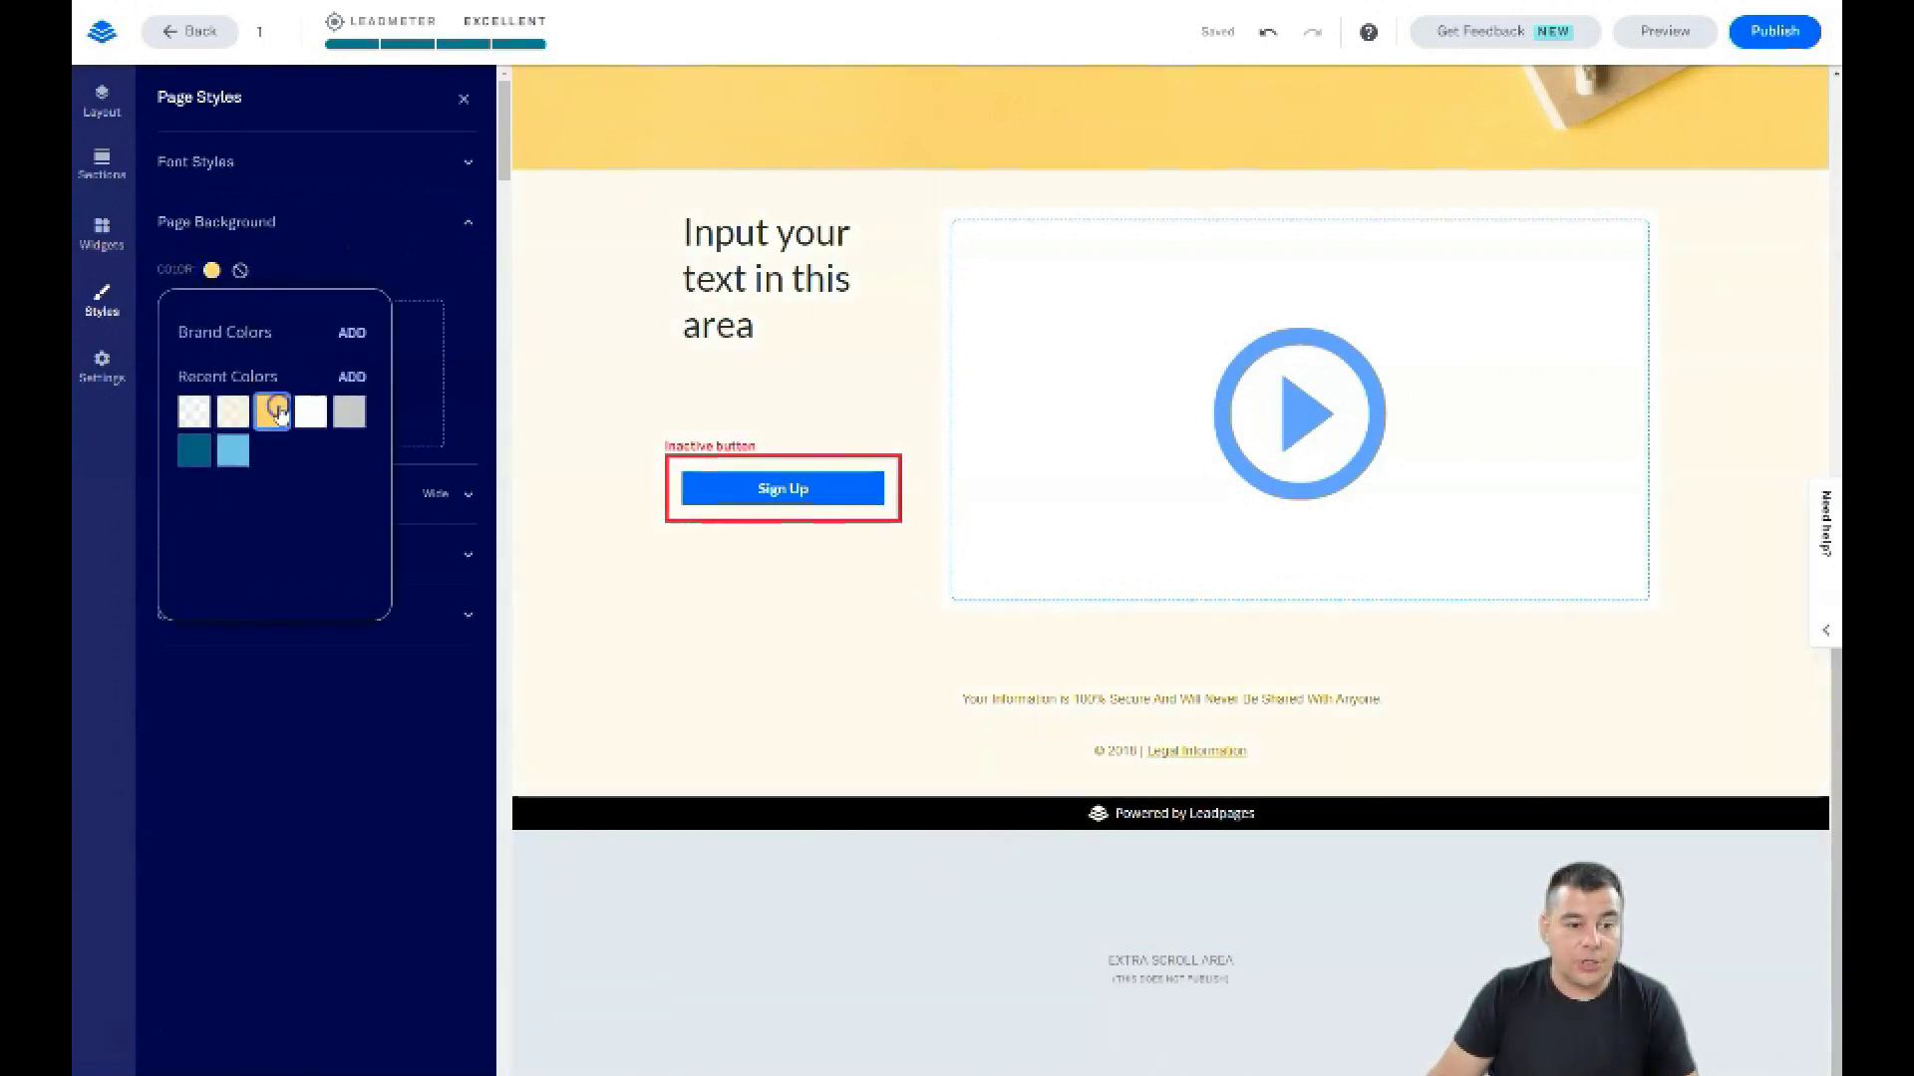
left_click(461, 101)
Widen the text and button column, then expand Font Styles showing Lato for headline, text and countdown
scroll(678, 558, "up", 6)
left_click(855, 143)
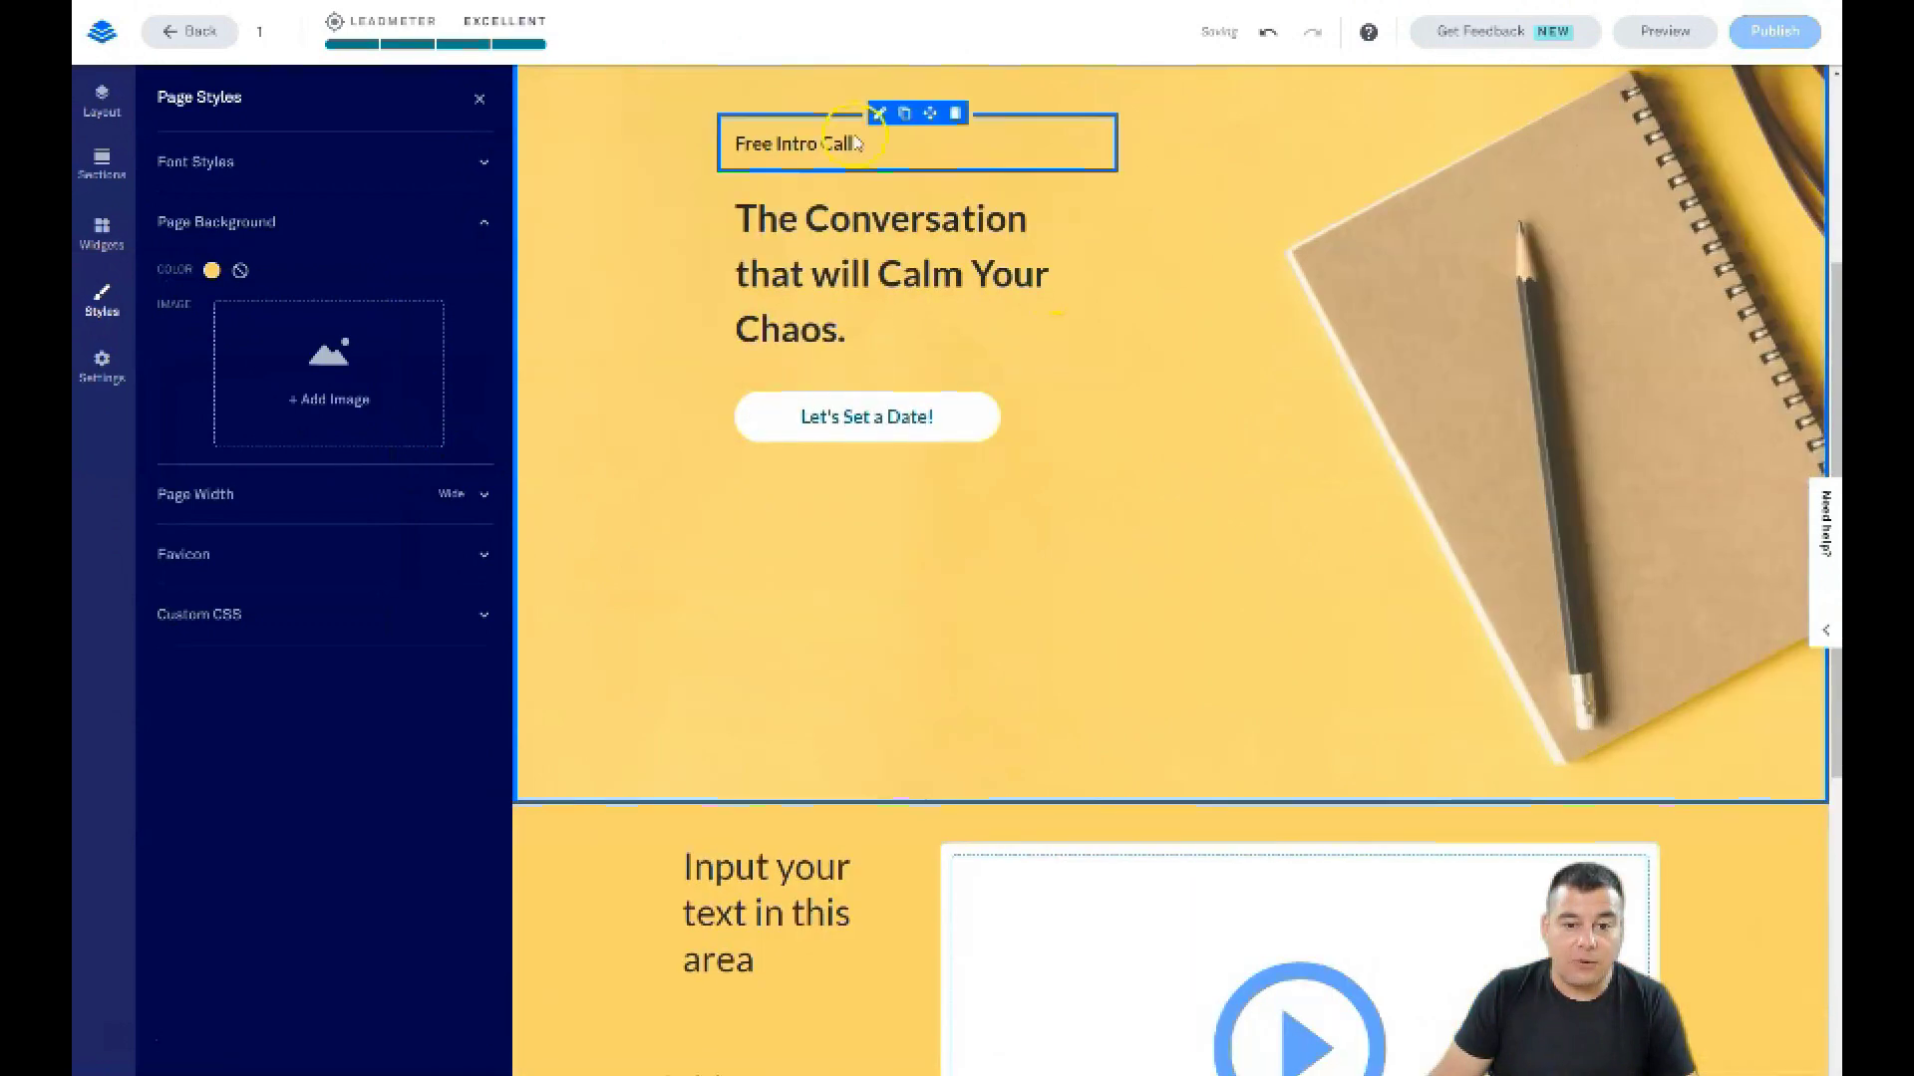
scroll(630, 439, "down", 5)
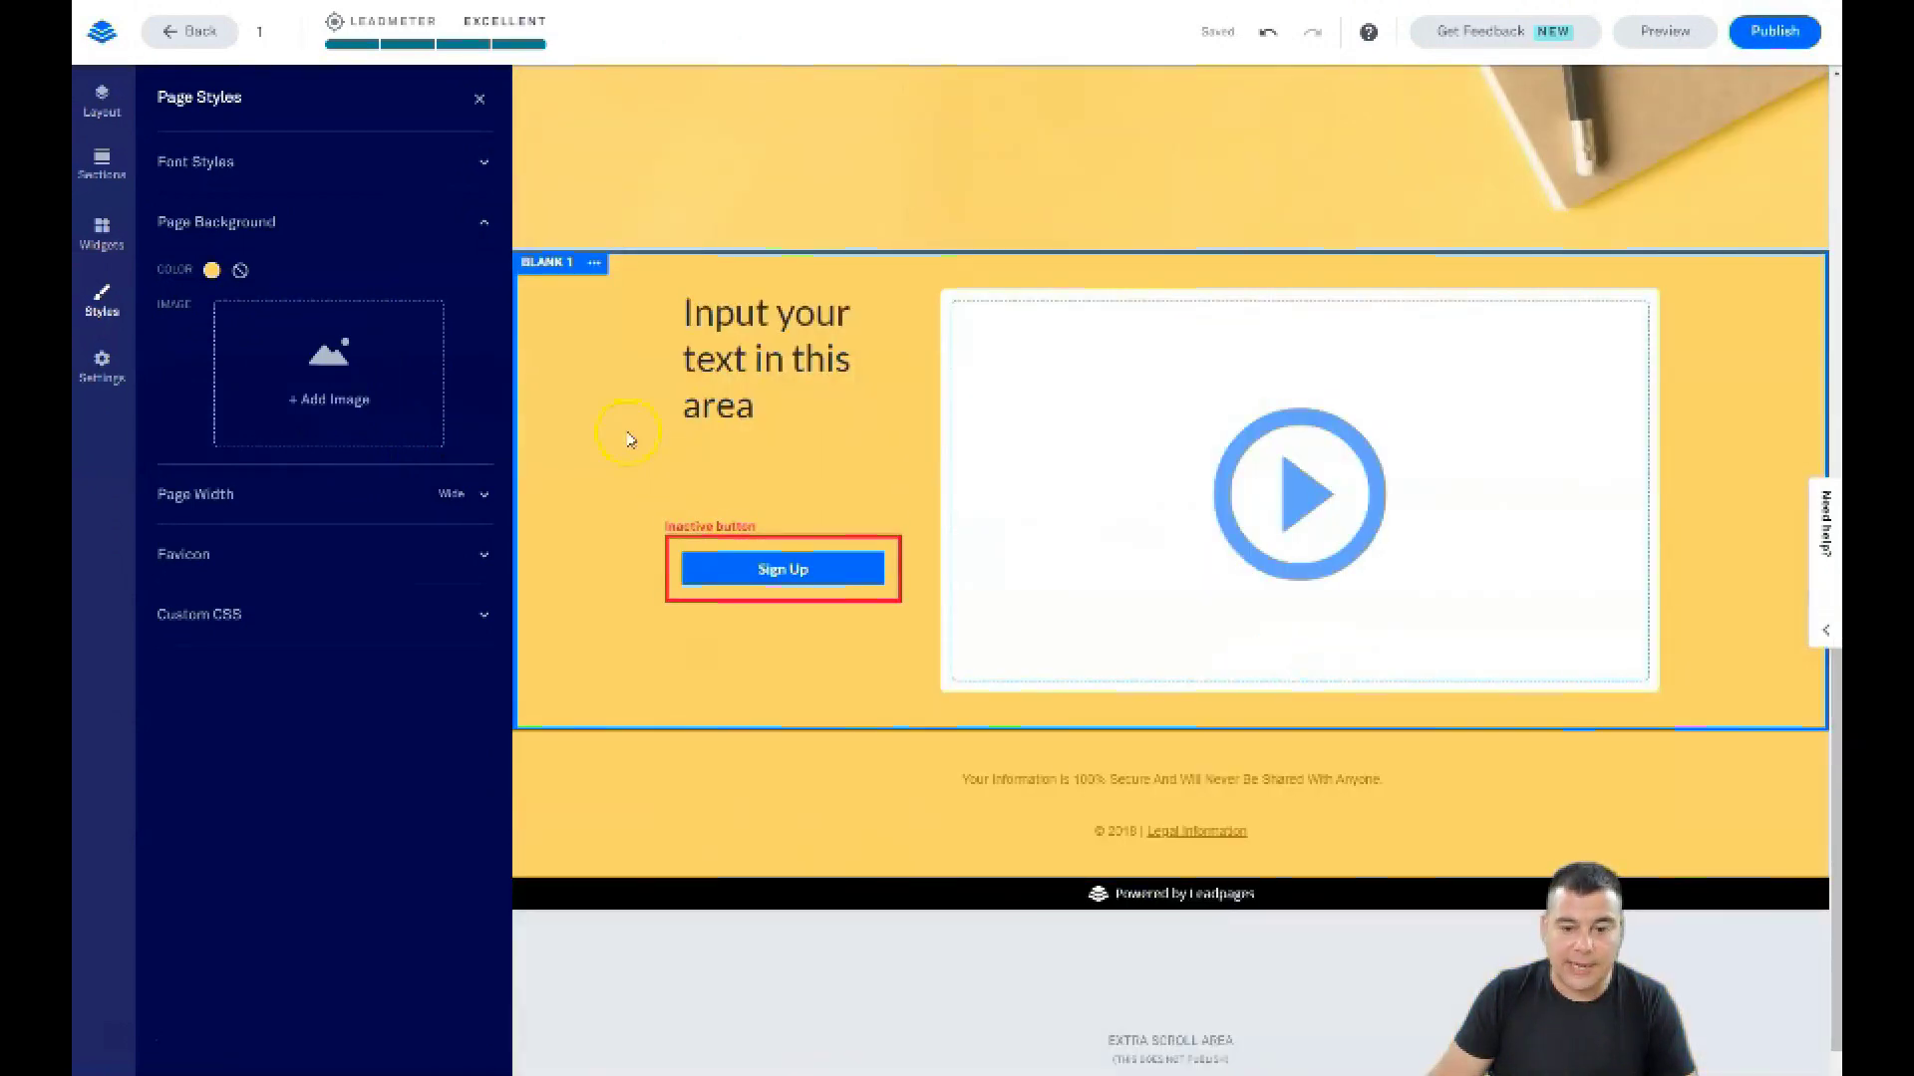
scroll(790, 363, "up", 3)
scroll(798, 375, "down", 2)
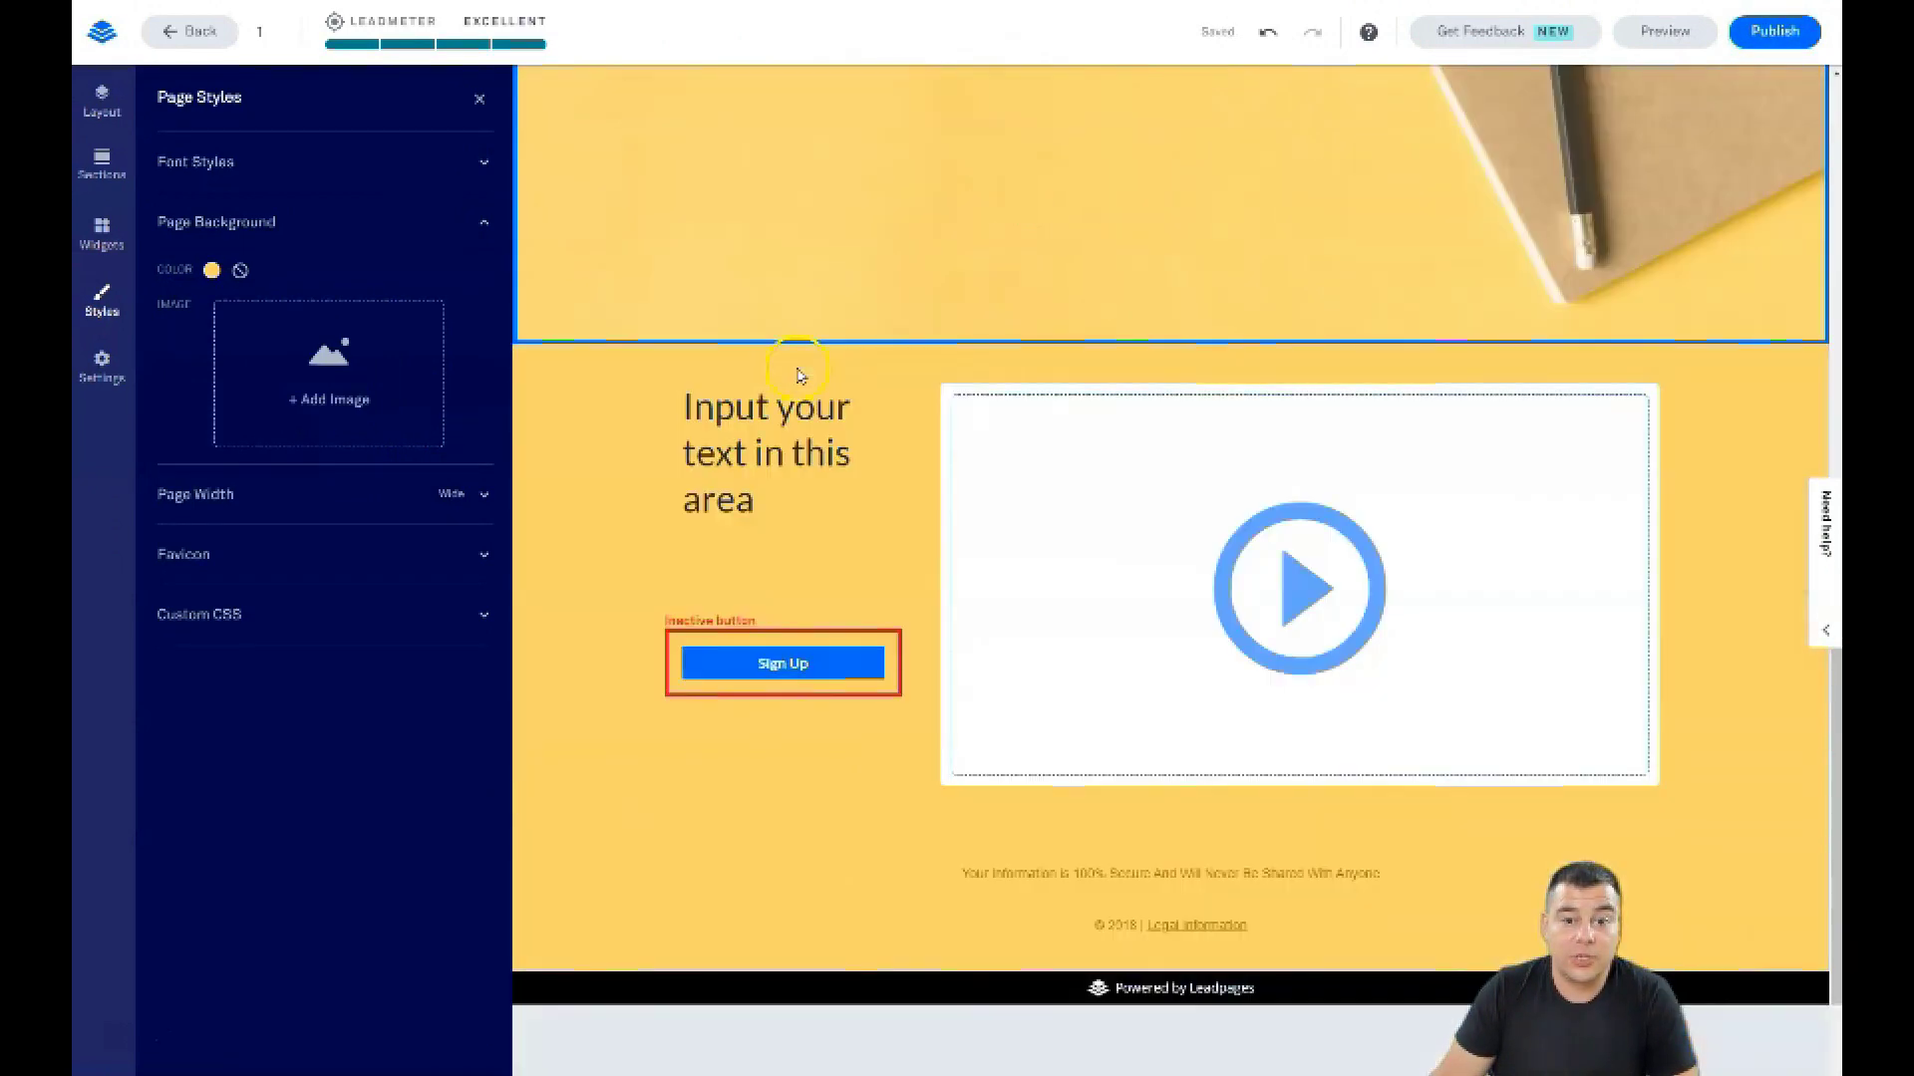
scroll(797, 374, "down", 2)
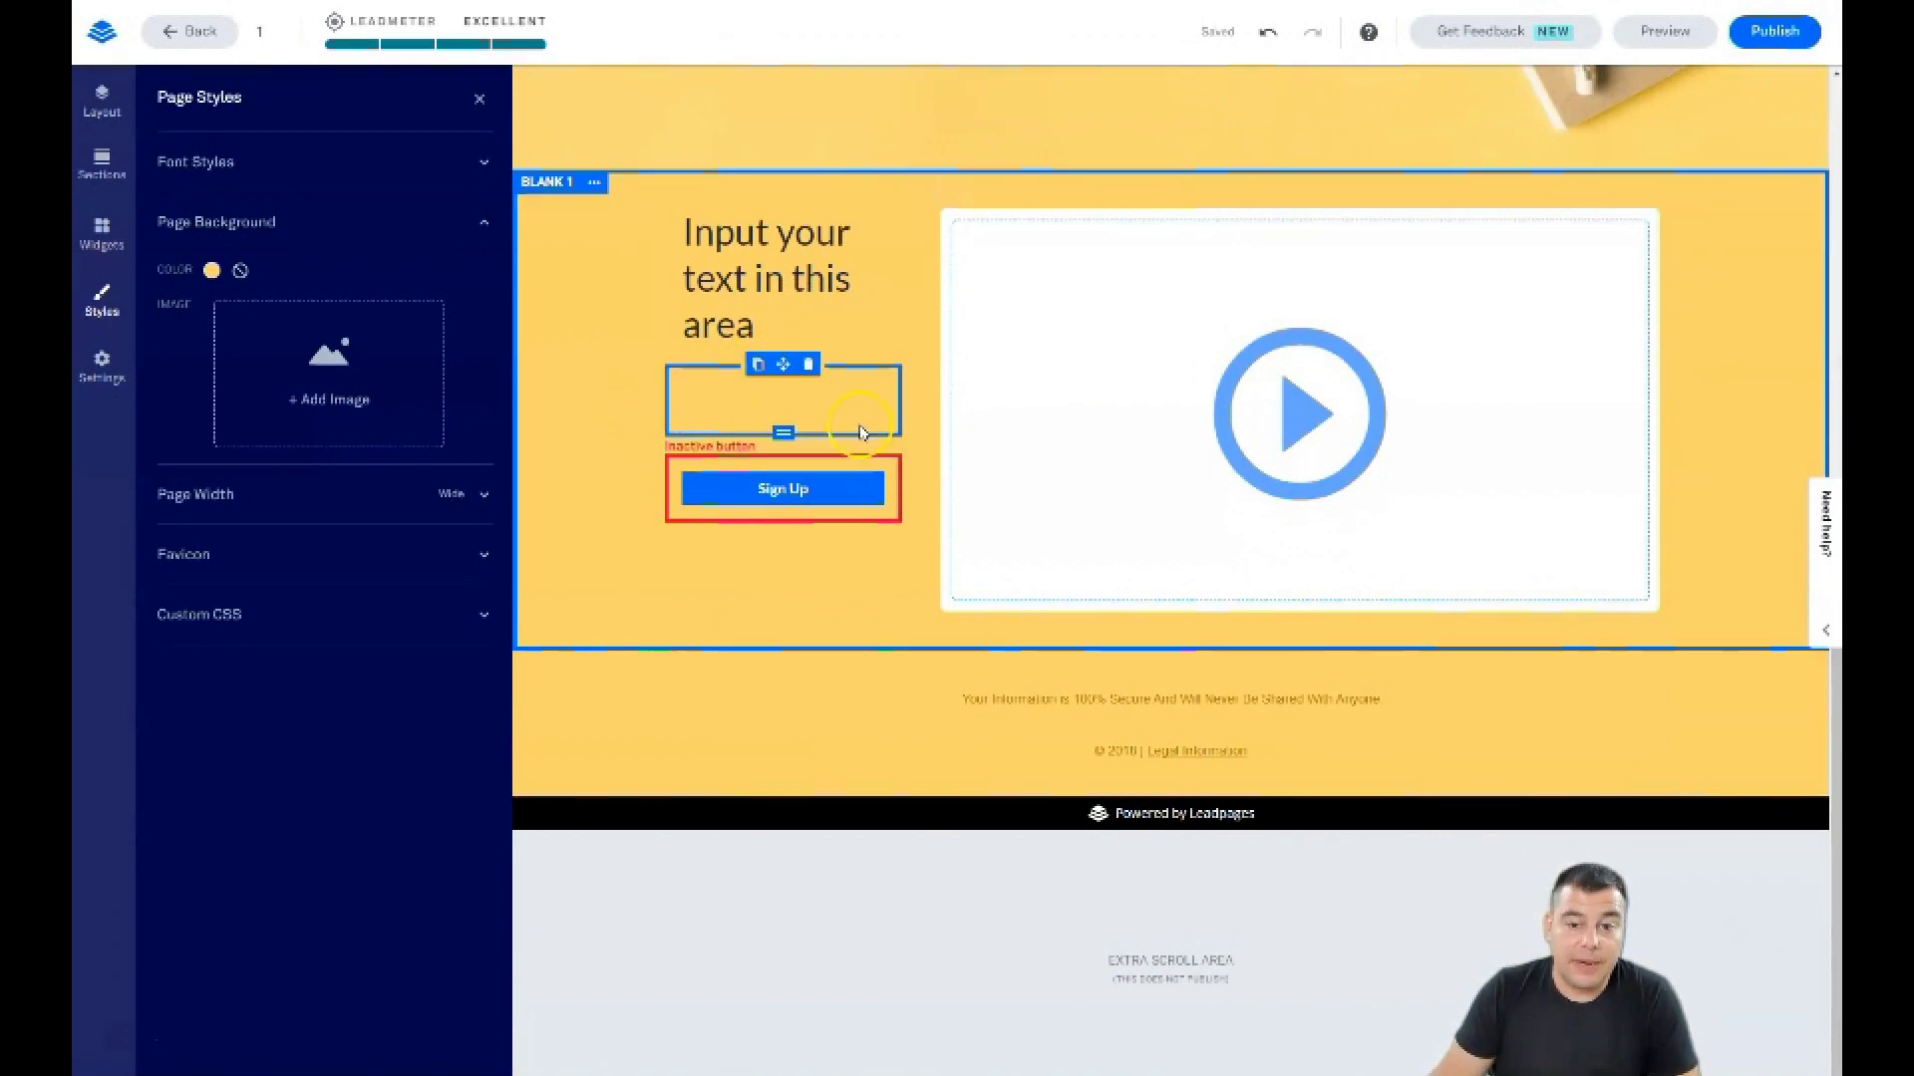
left_click_drag(913, 409, 1189, 439)
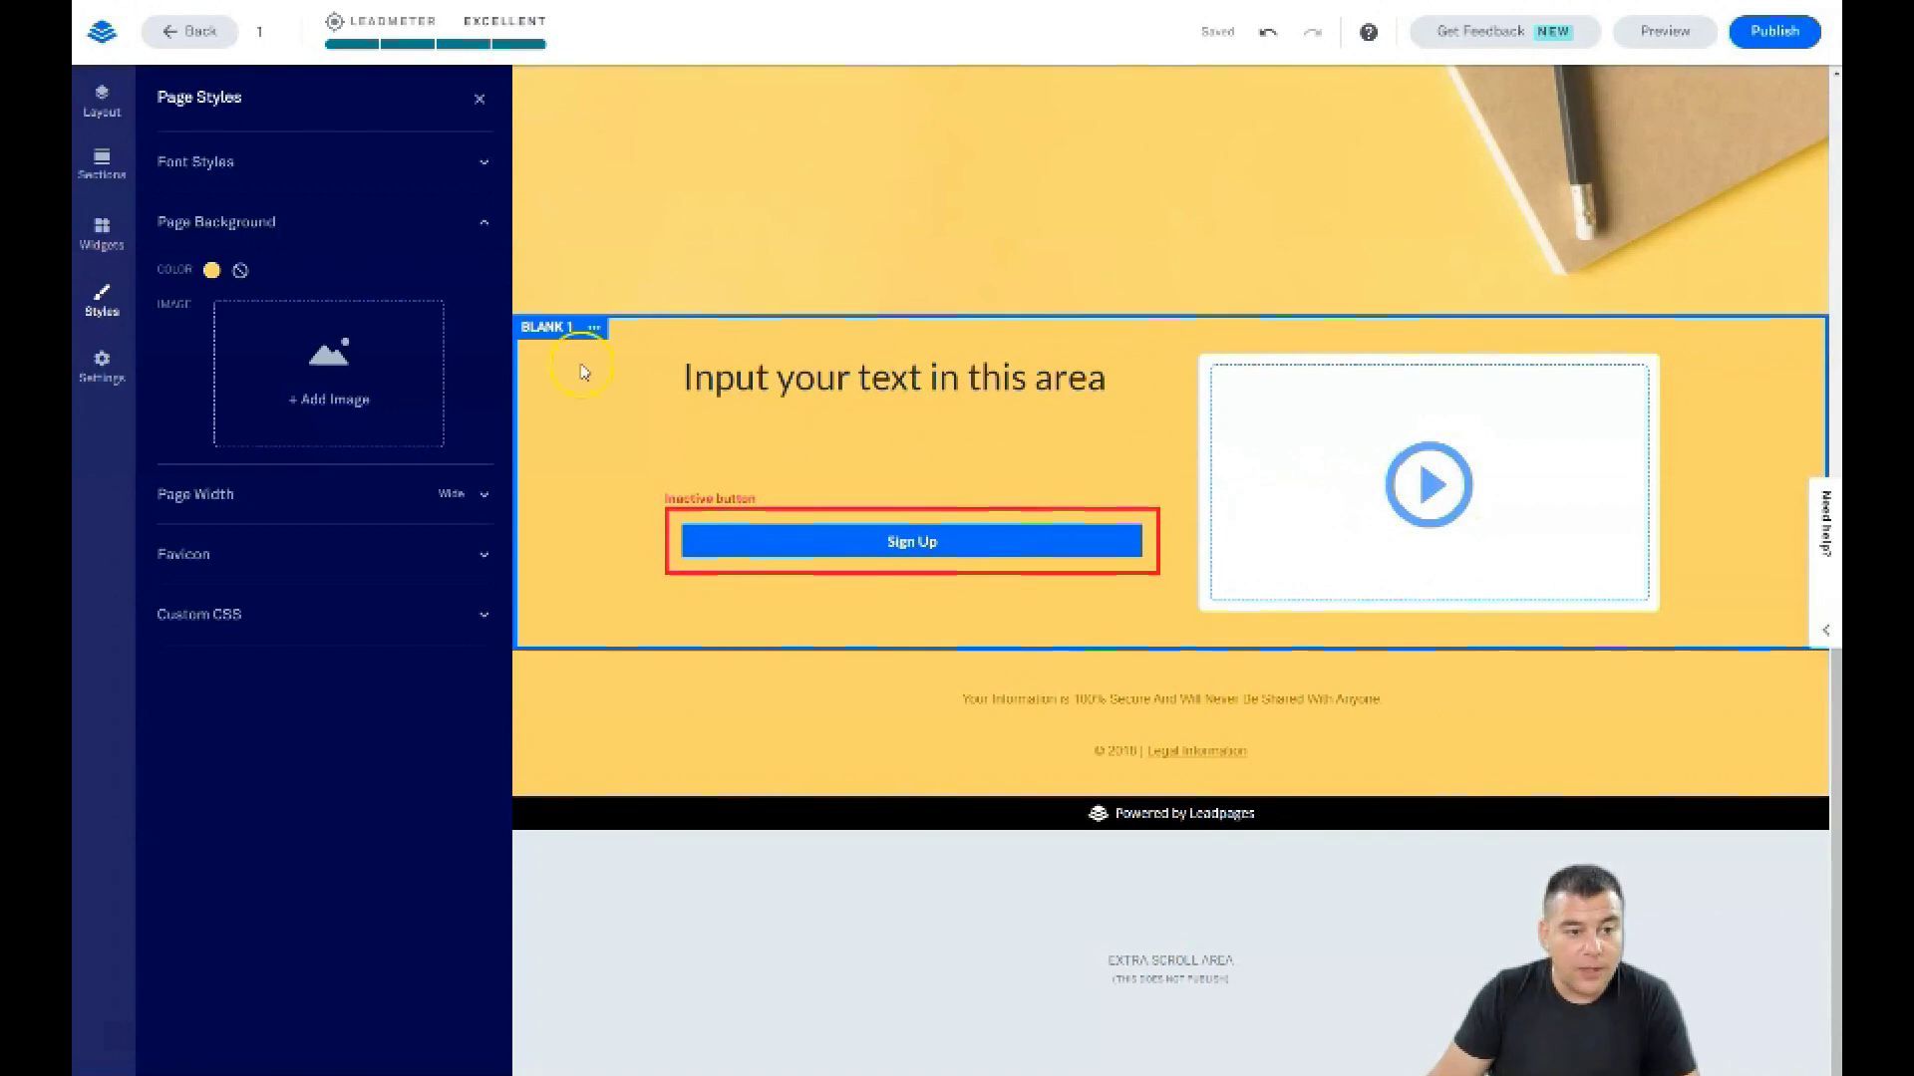
left_click(482, 166)
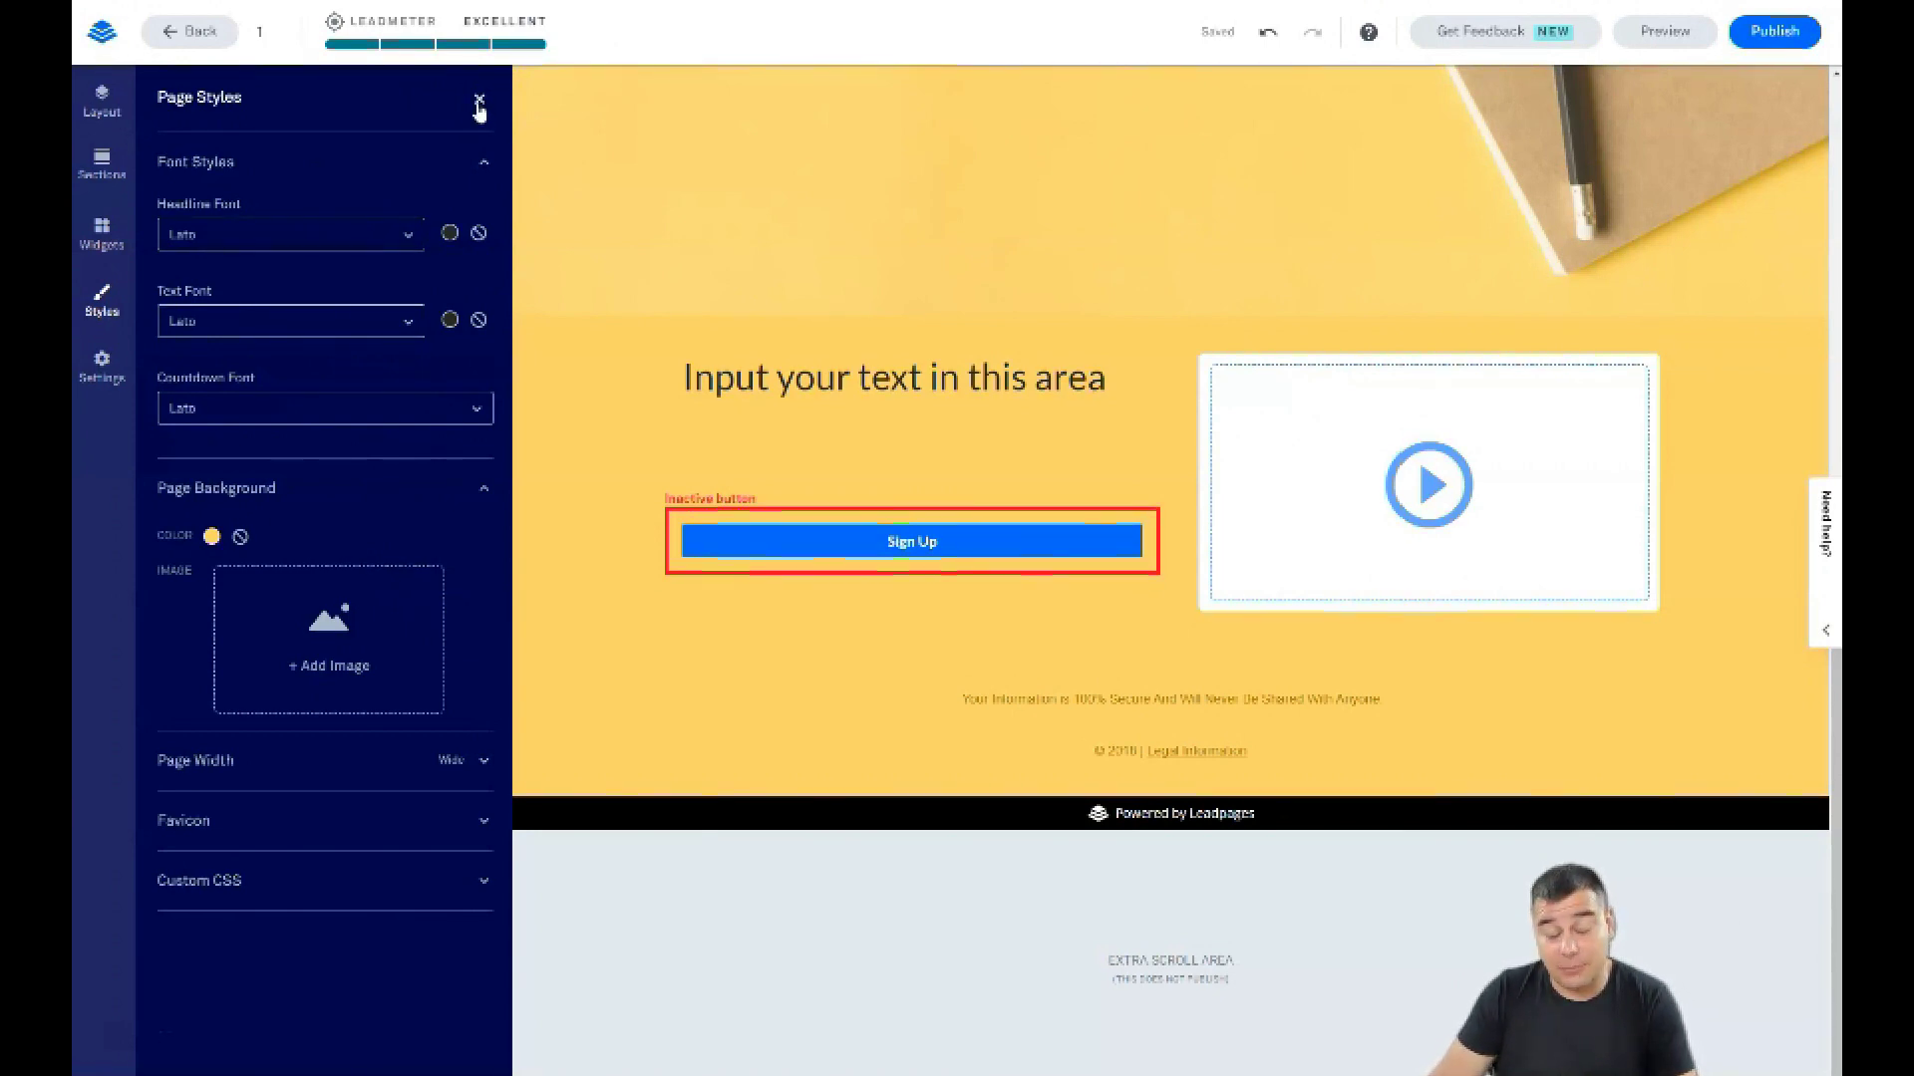
Close Page Styles and open Main Content's section settings, showing the yellow desk background photo
left_click(479, 100)
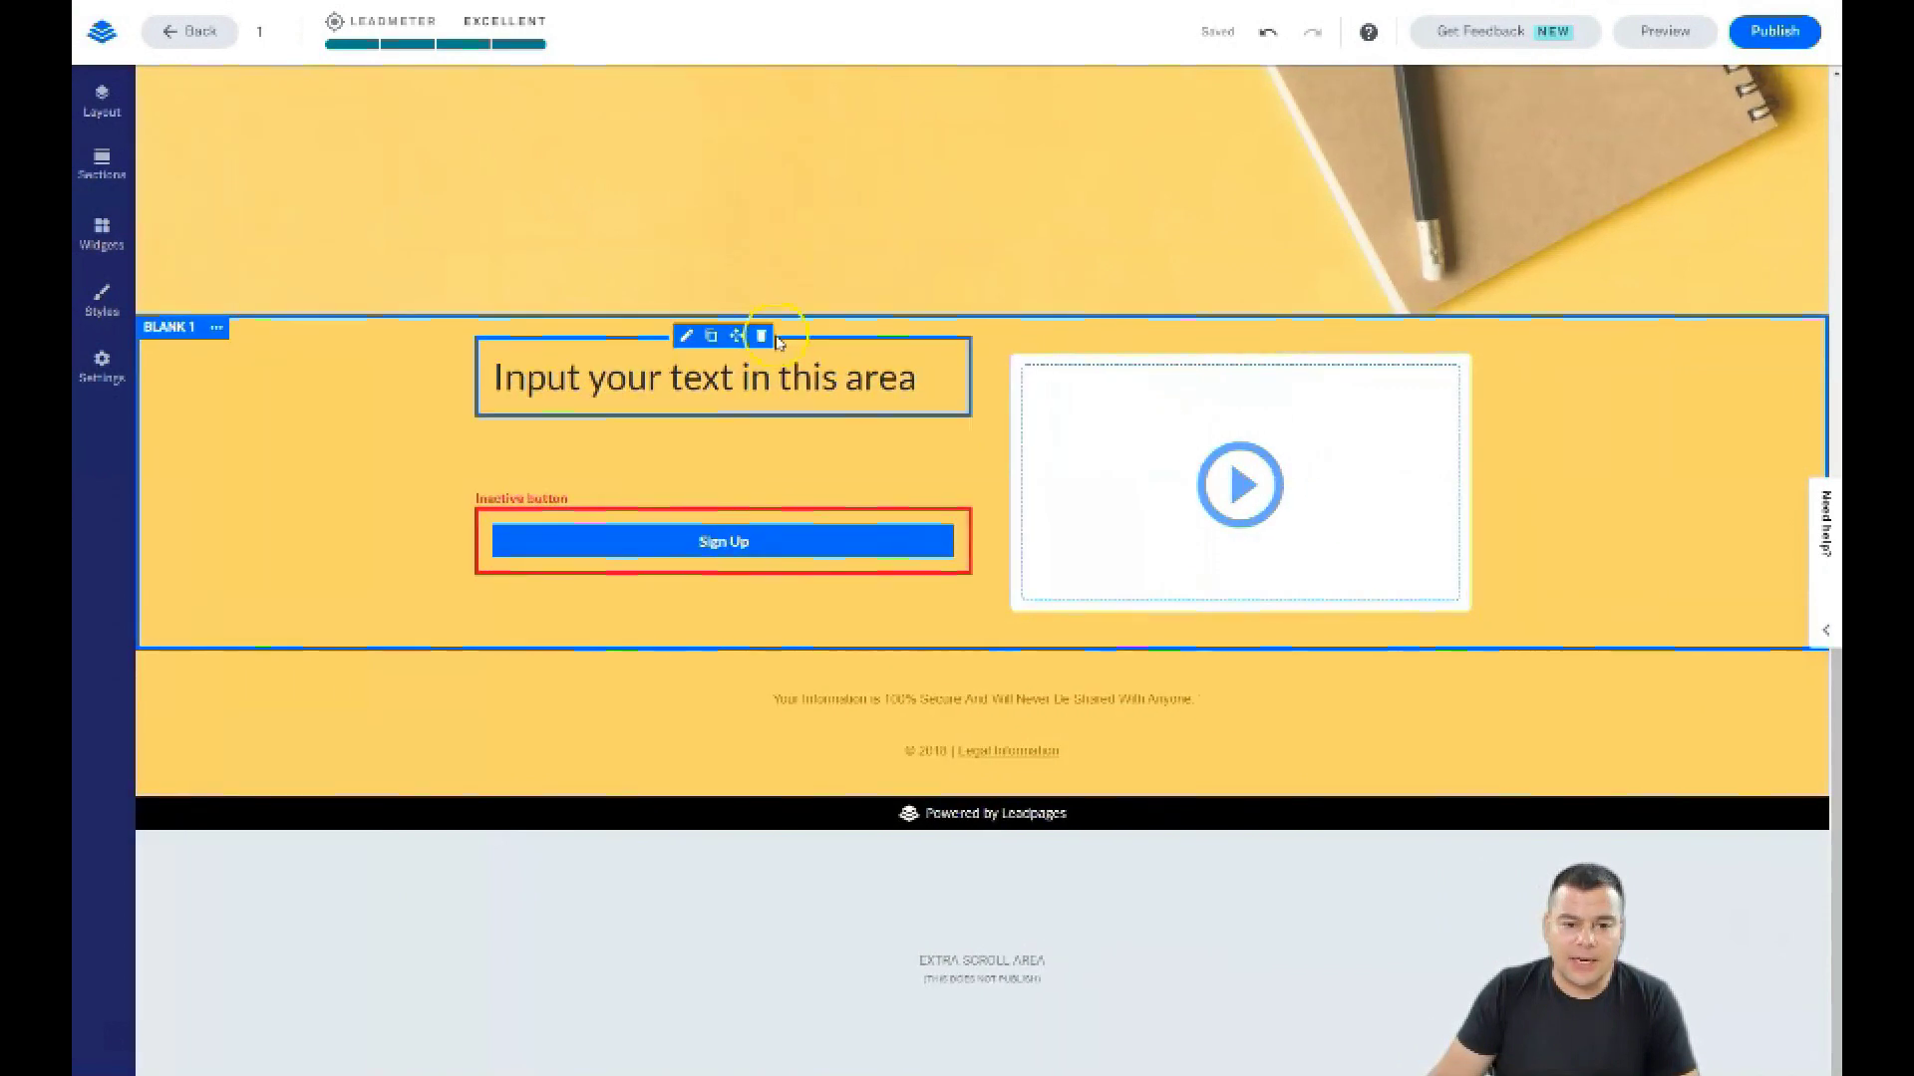
scroll(786, 393, "up", 10)
left_click(793, 570)
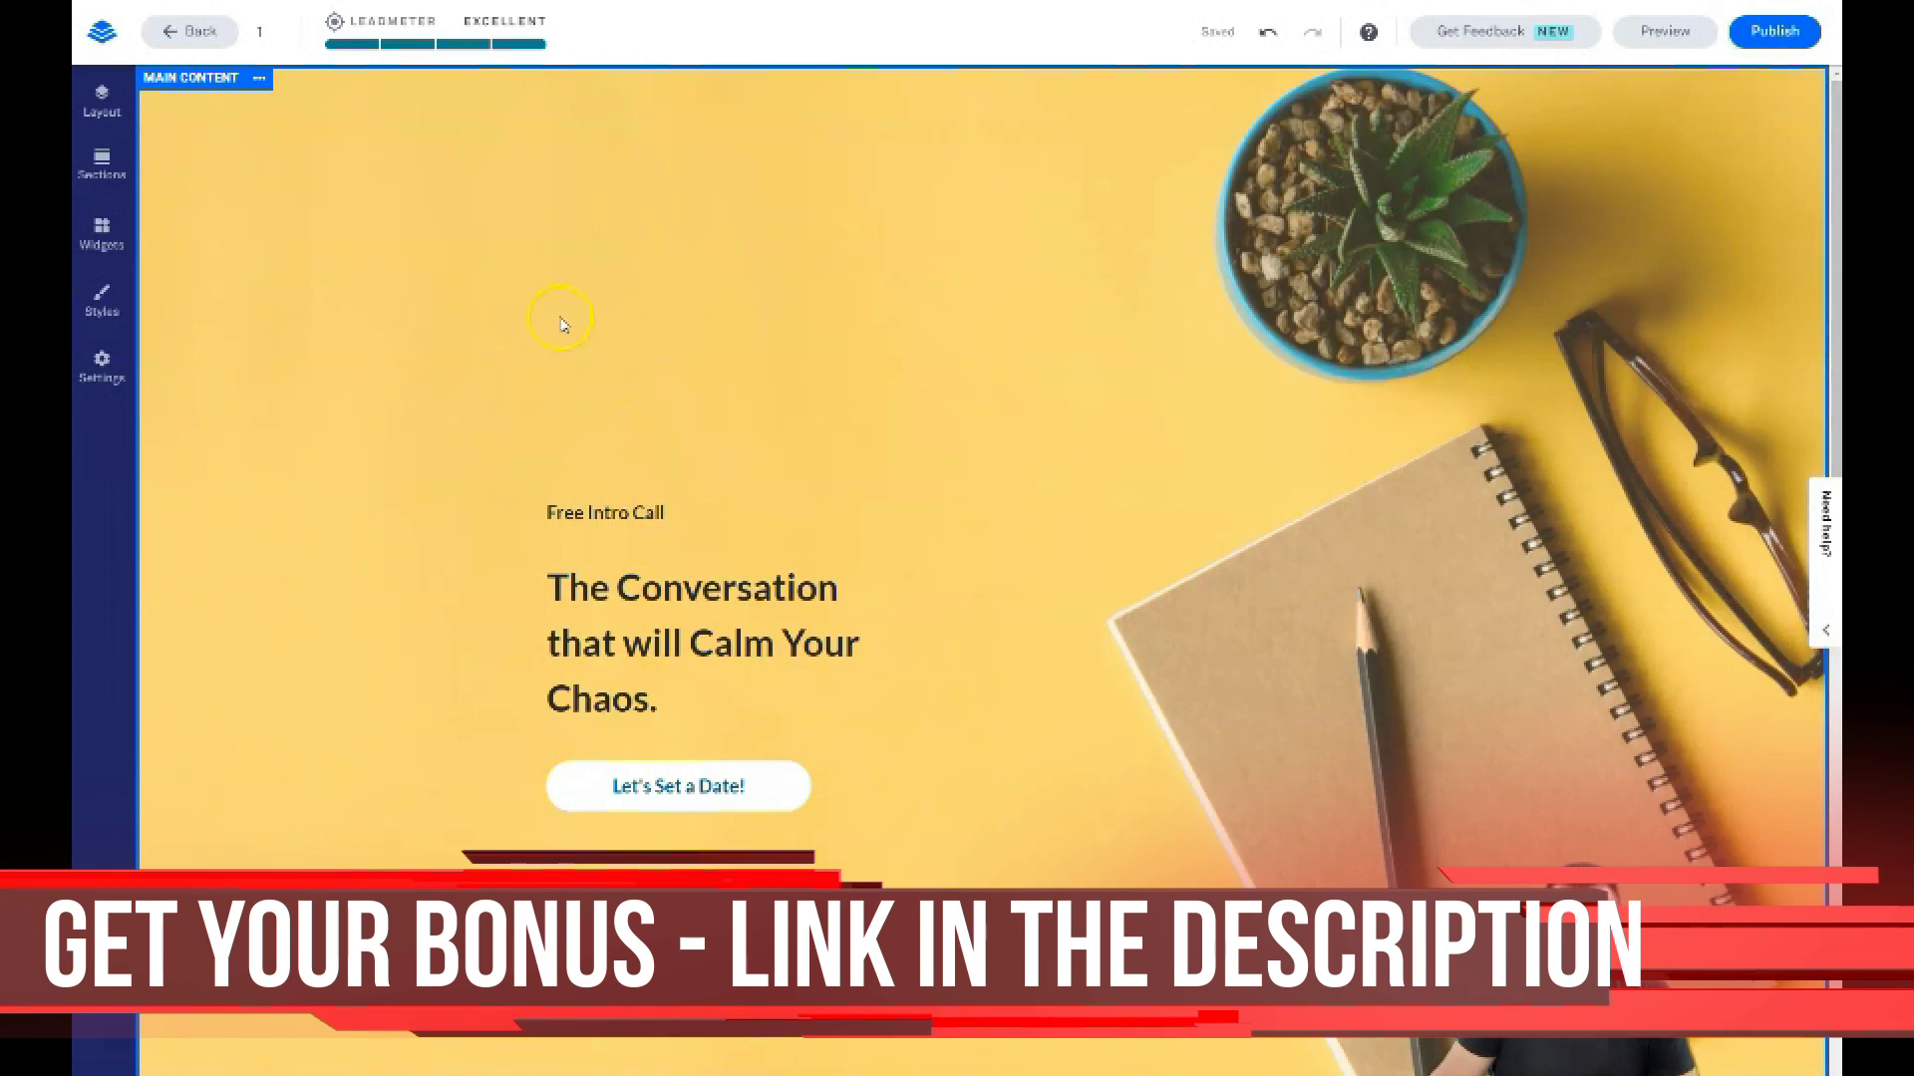
left_click(260, 81)
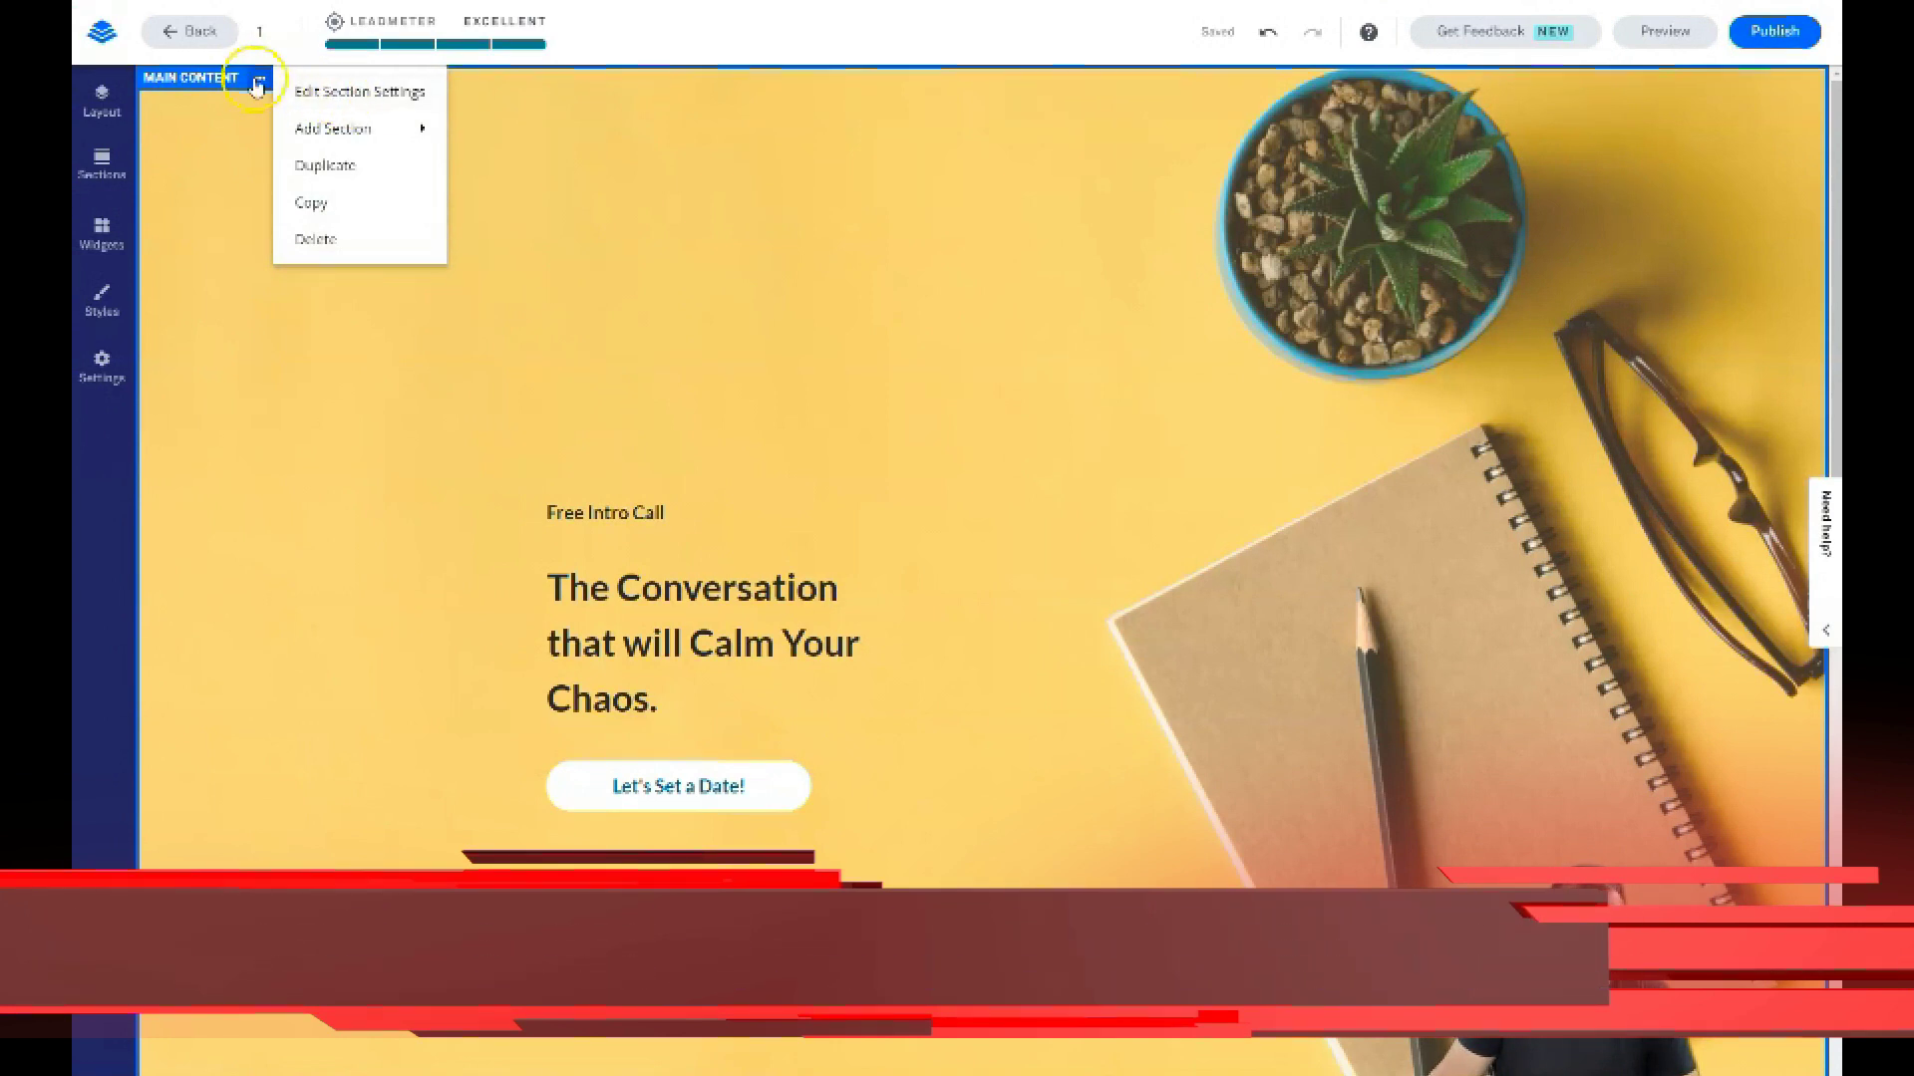
left_click(325, 93)
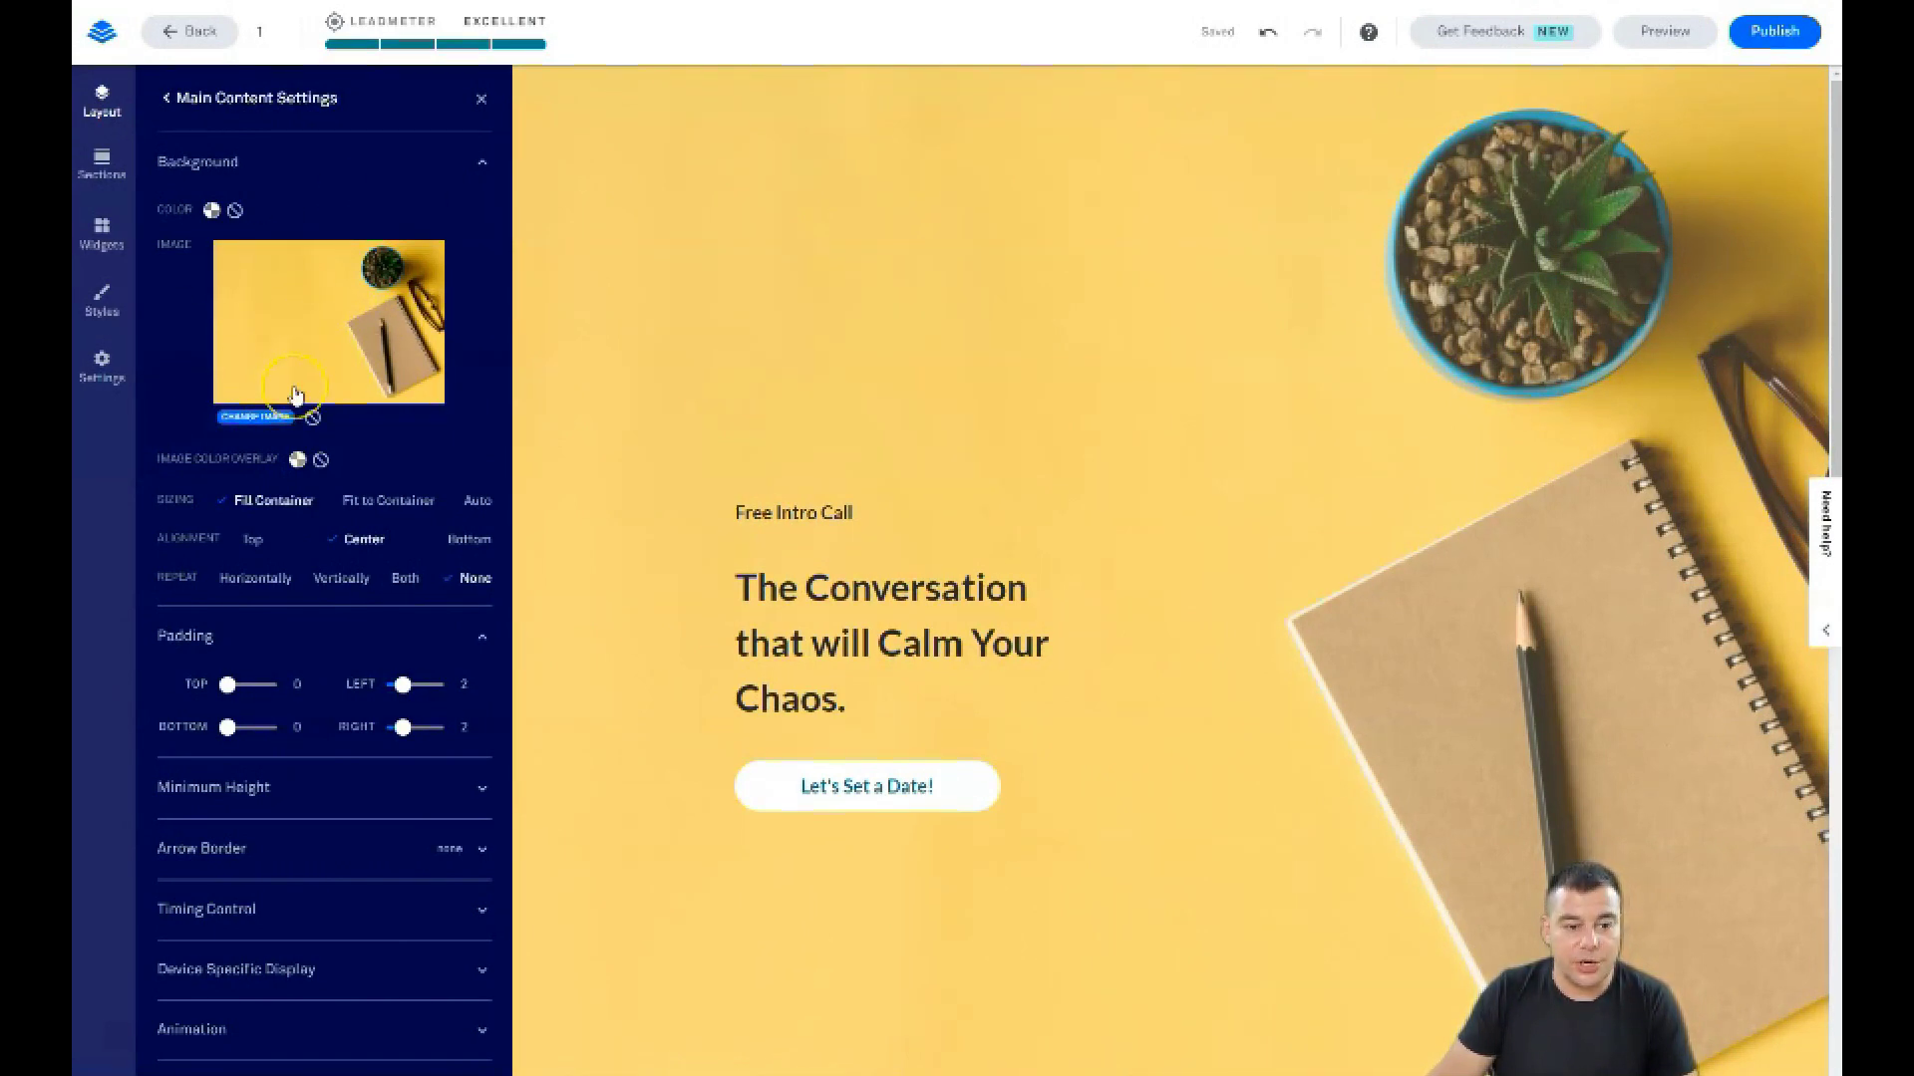
left_click(253, 420)
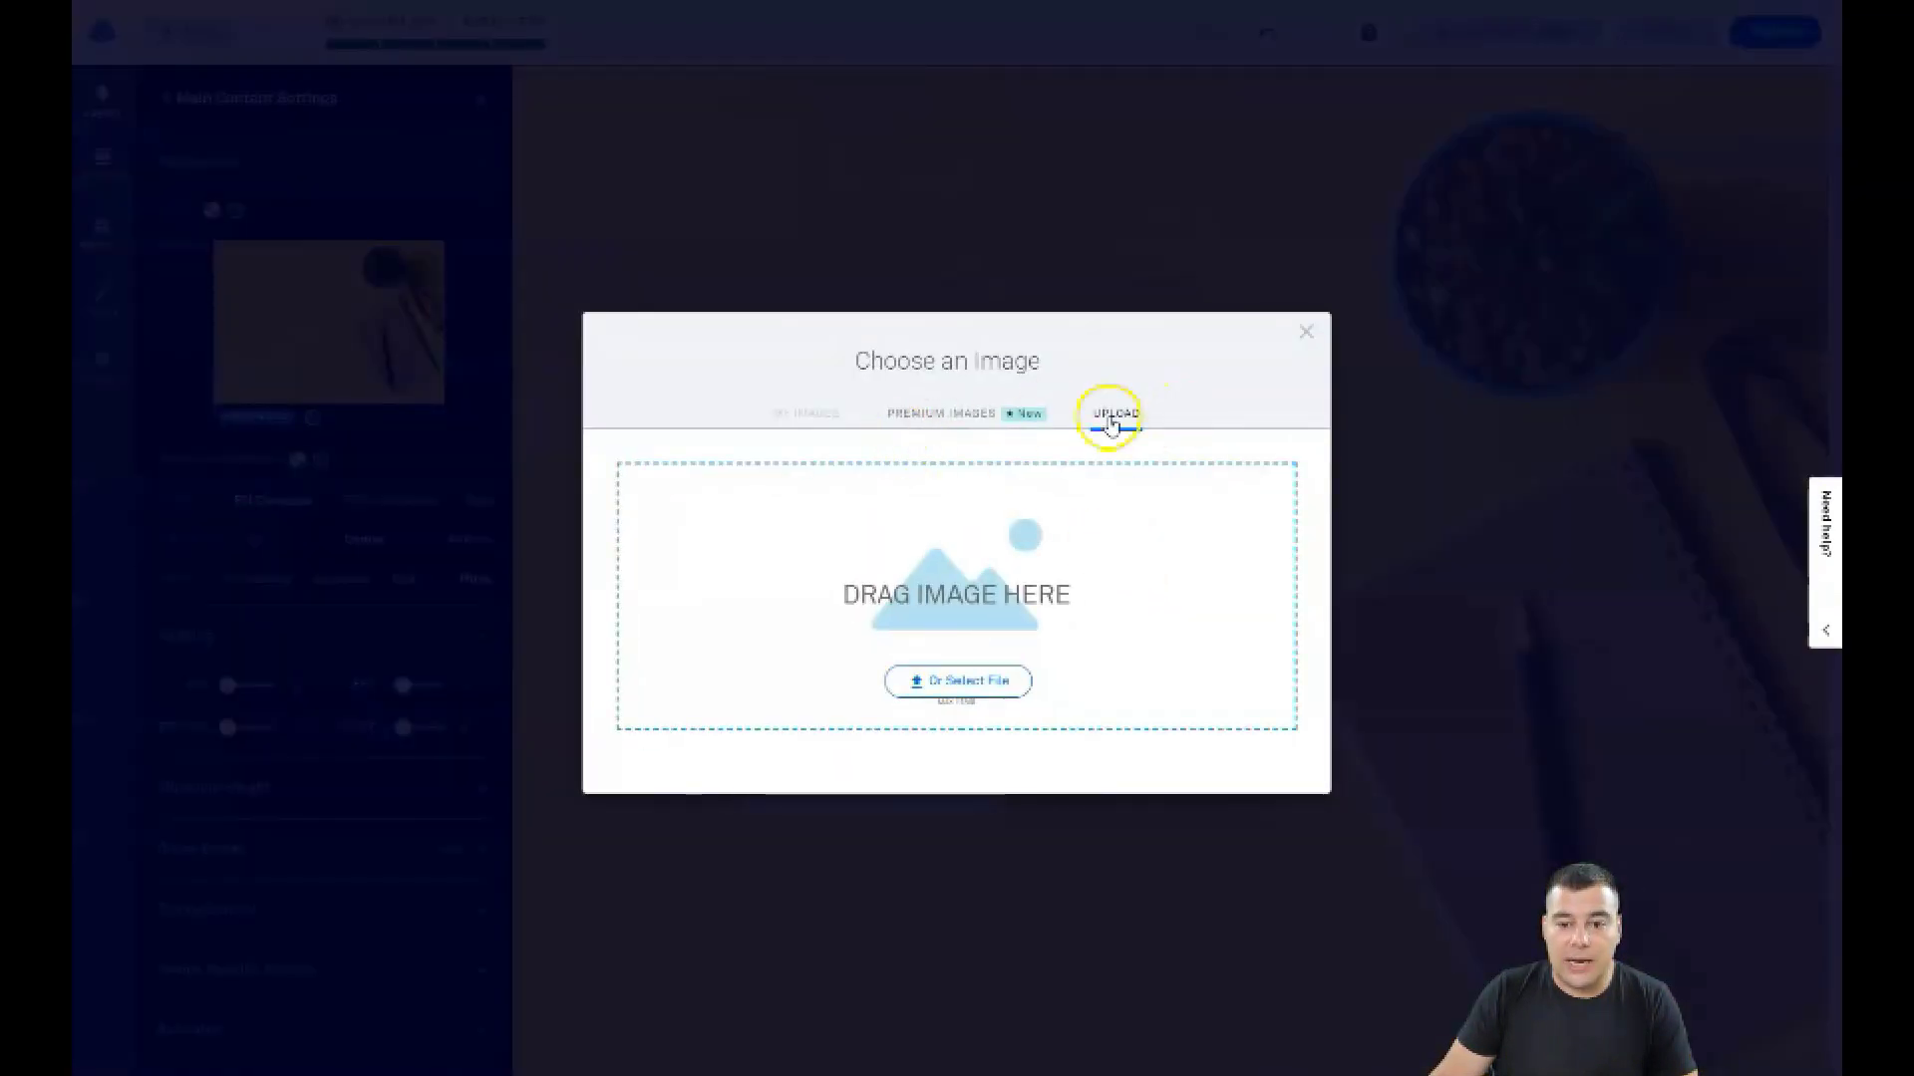
left_click(959, 429)
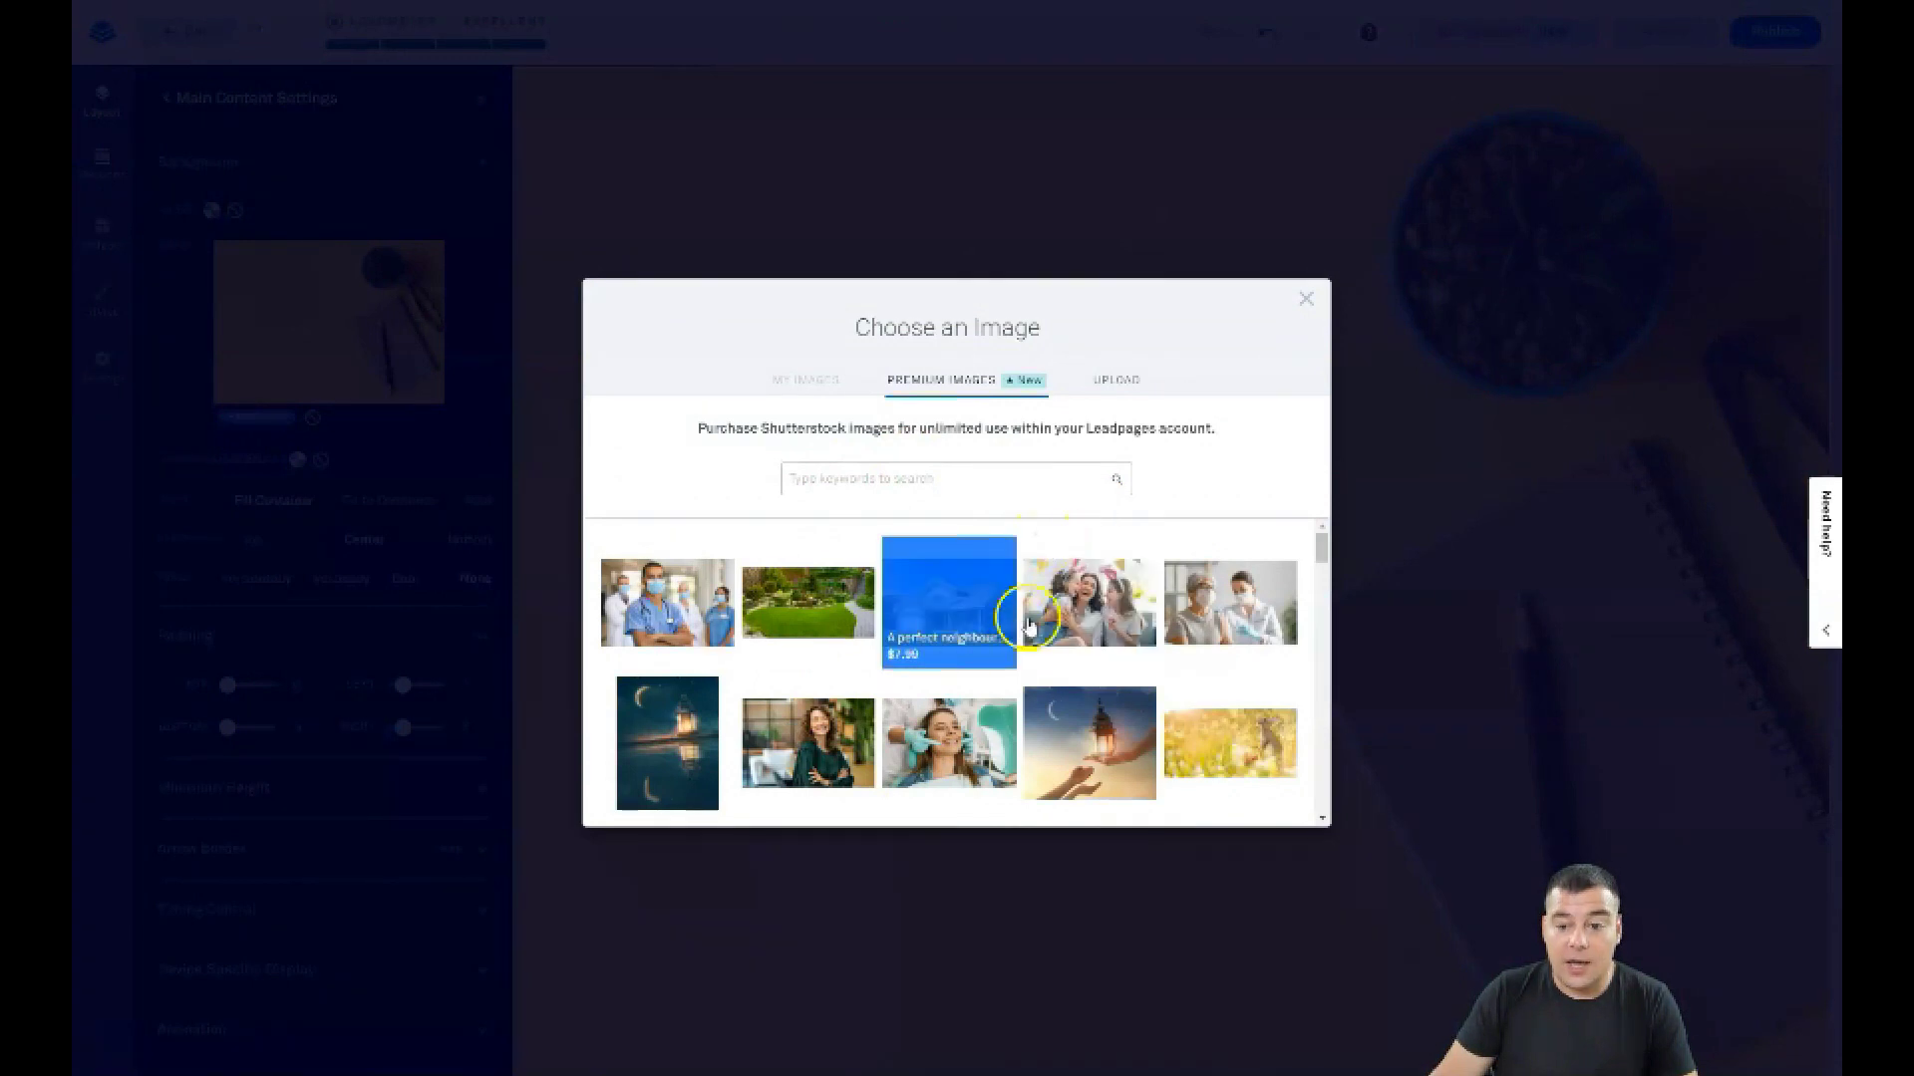
scroll(1007, 611, "down", 3)
scroll(1003, 650, "down", 3)
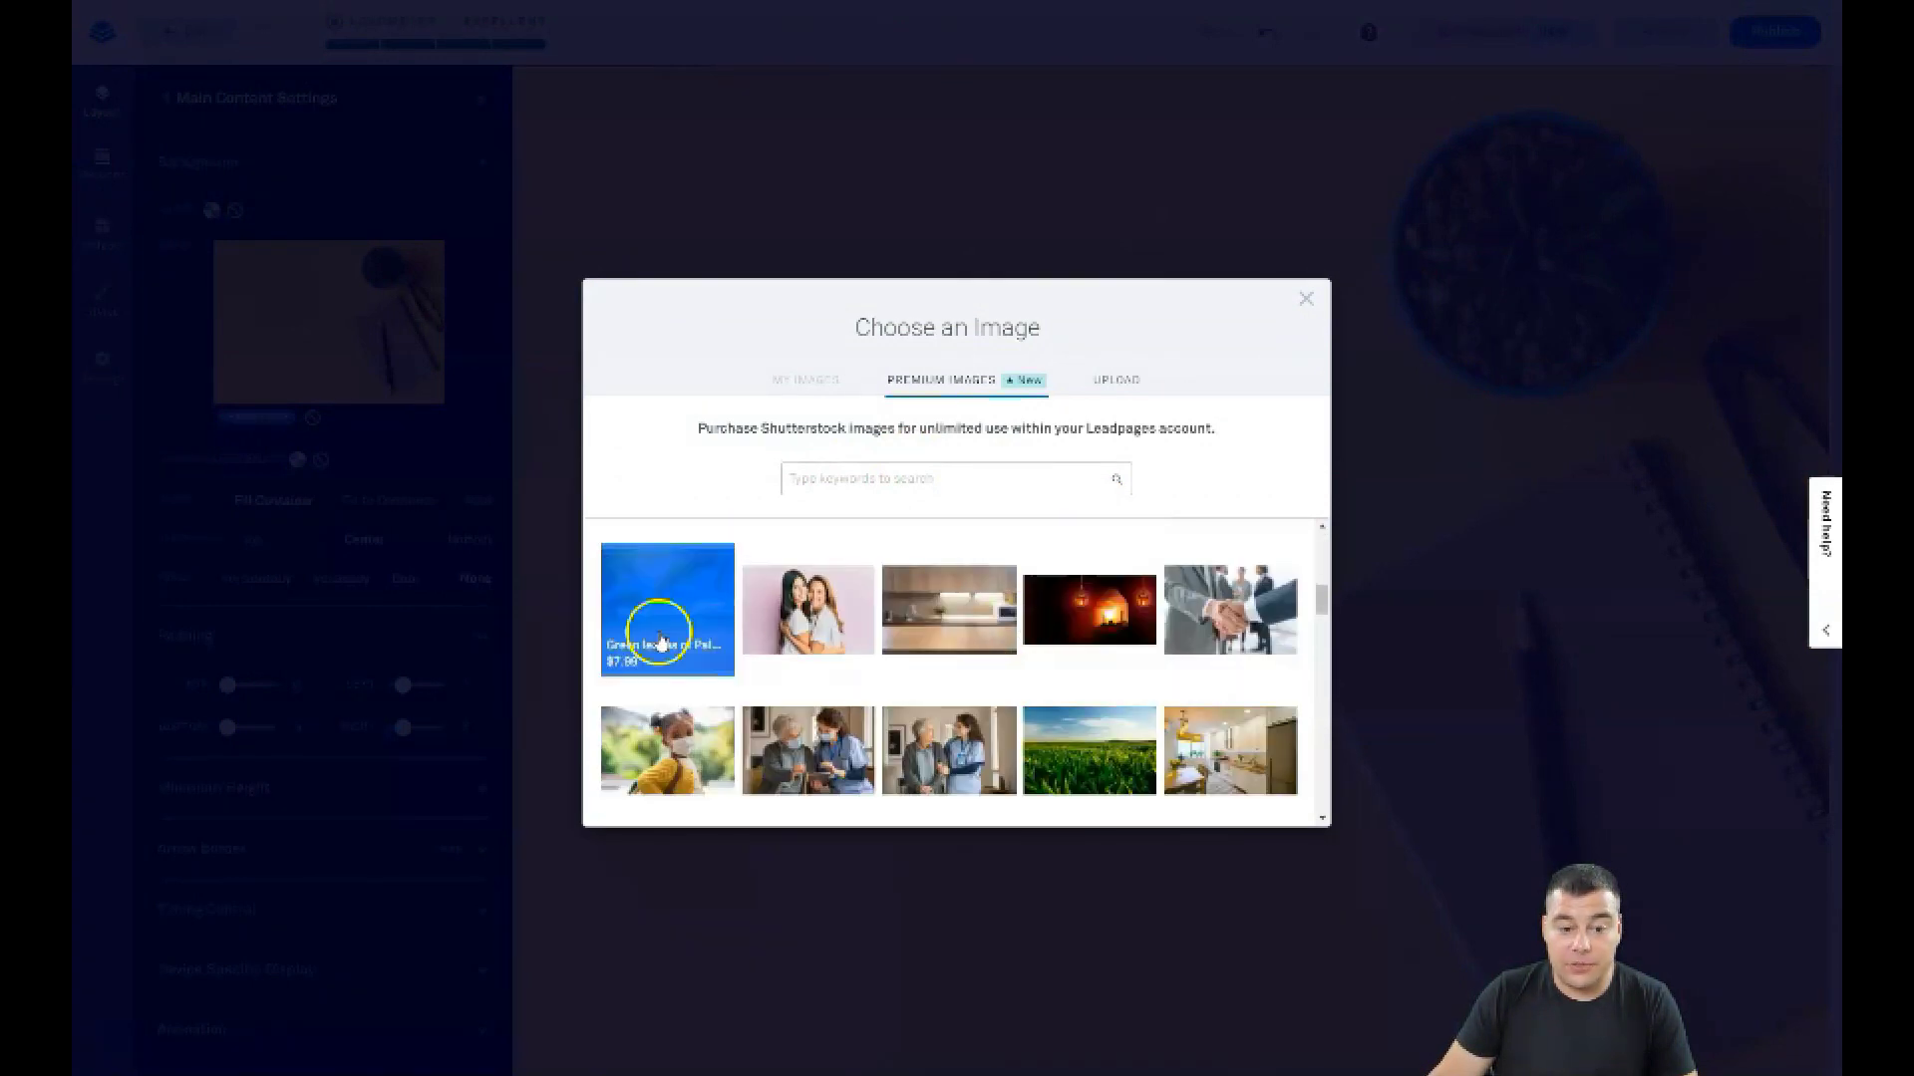
scroll(668, 608, "down", 3)
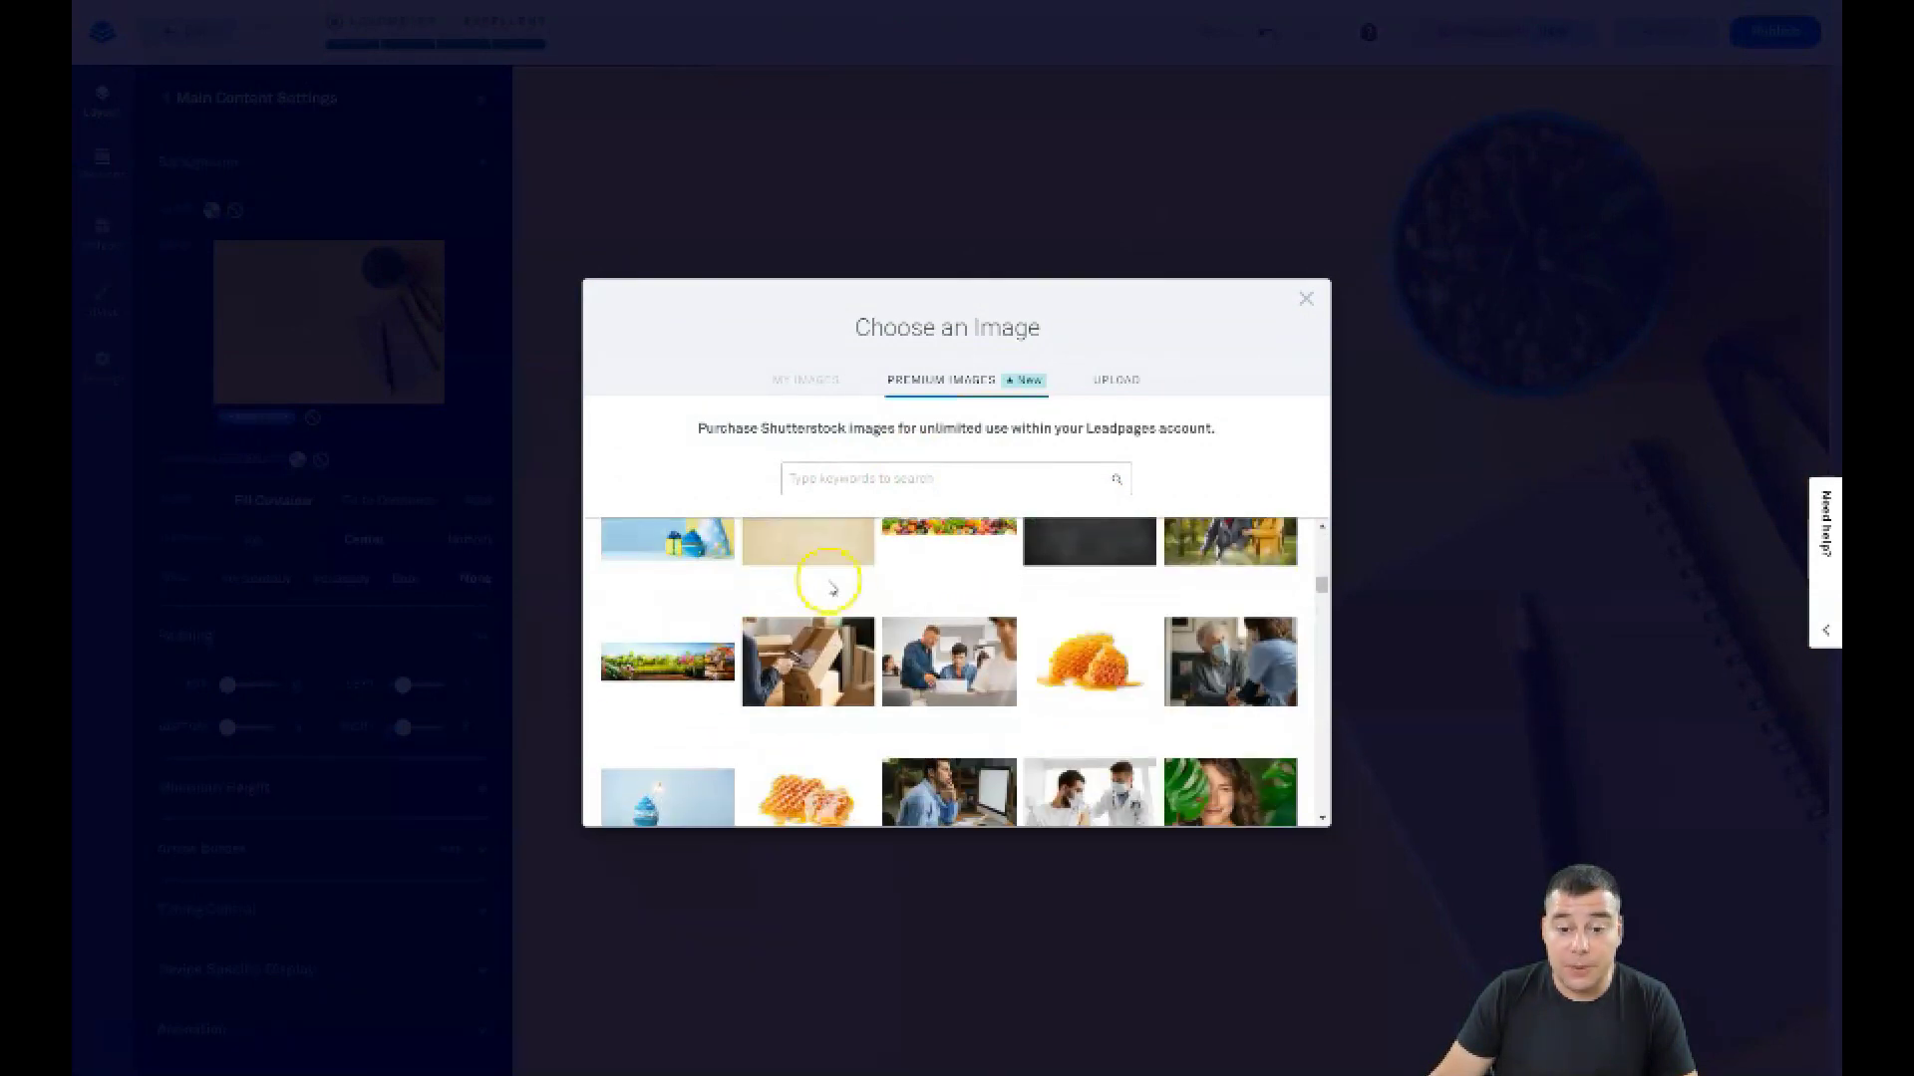
scroll(1024, 625, "down", 3)
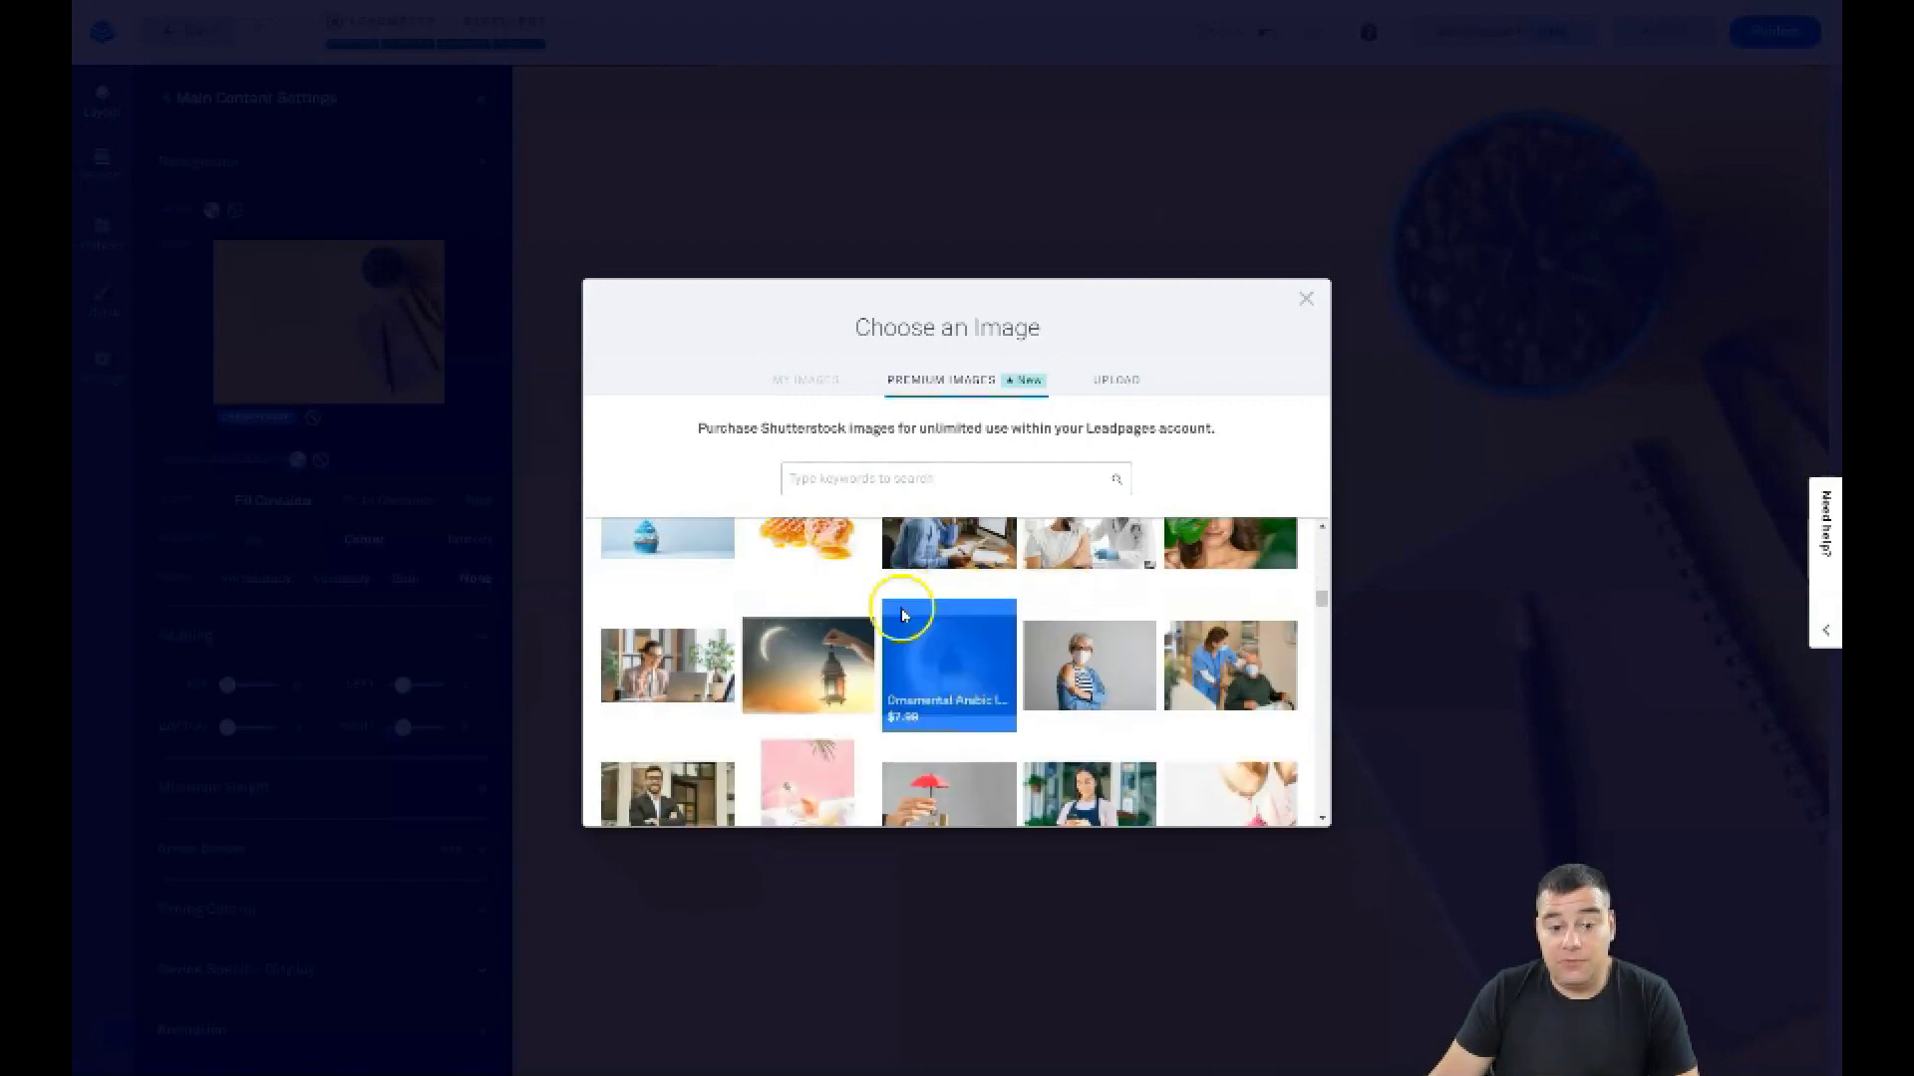
scroll(974, 647, "up", 5)
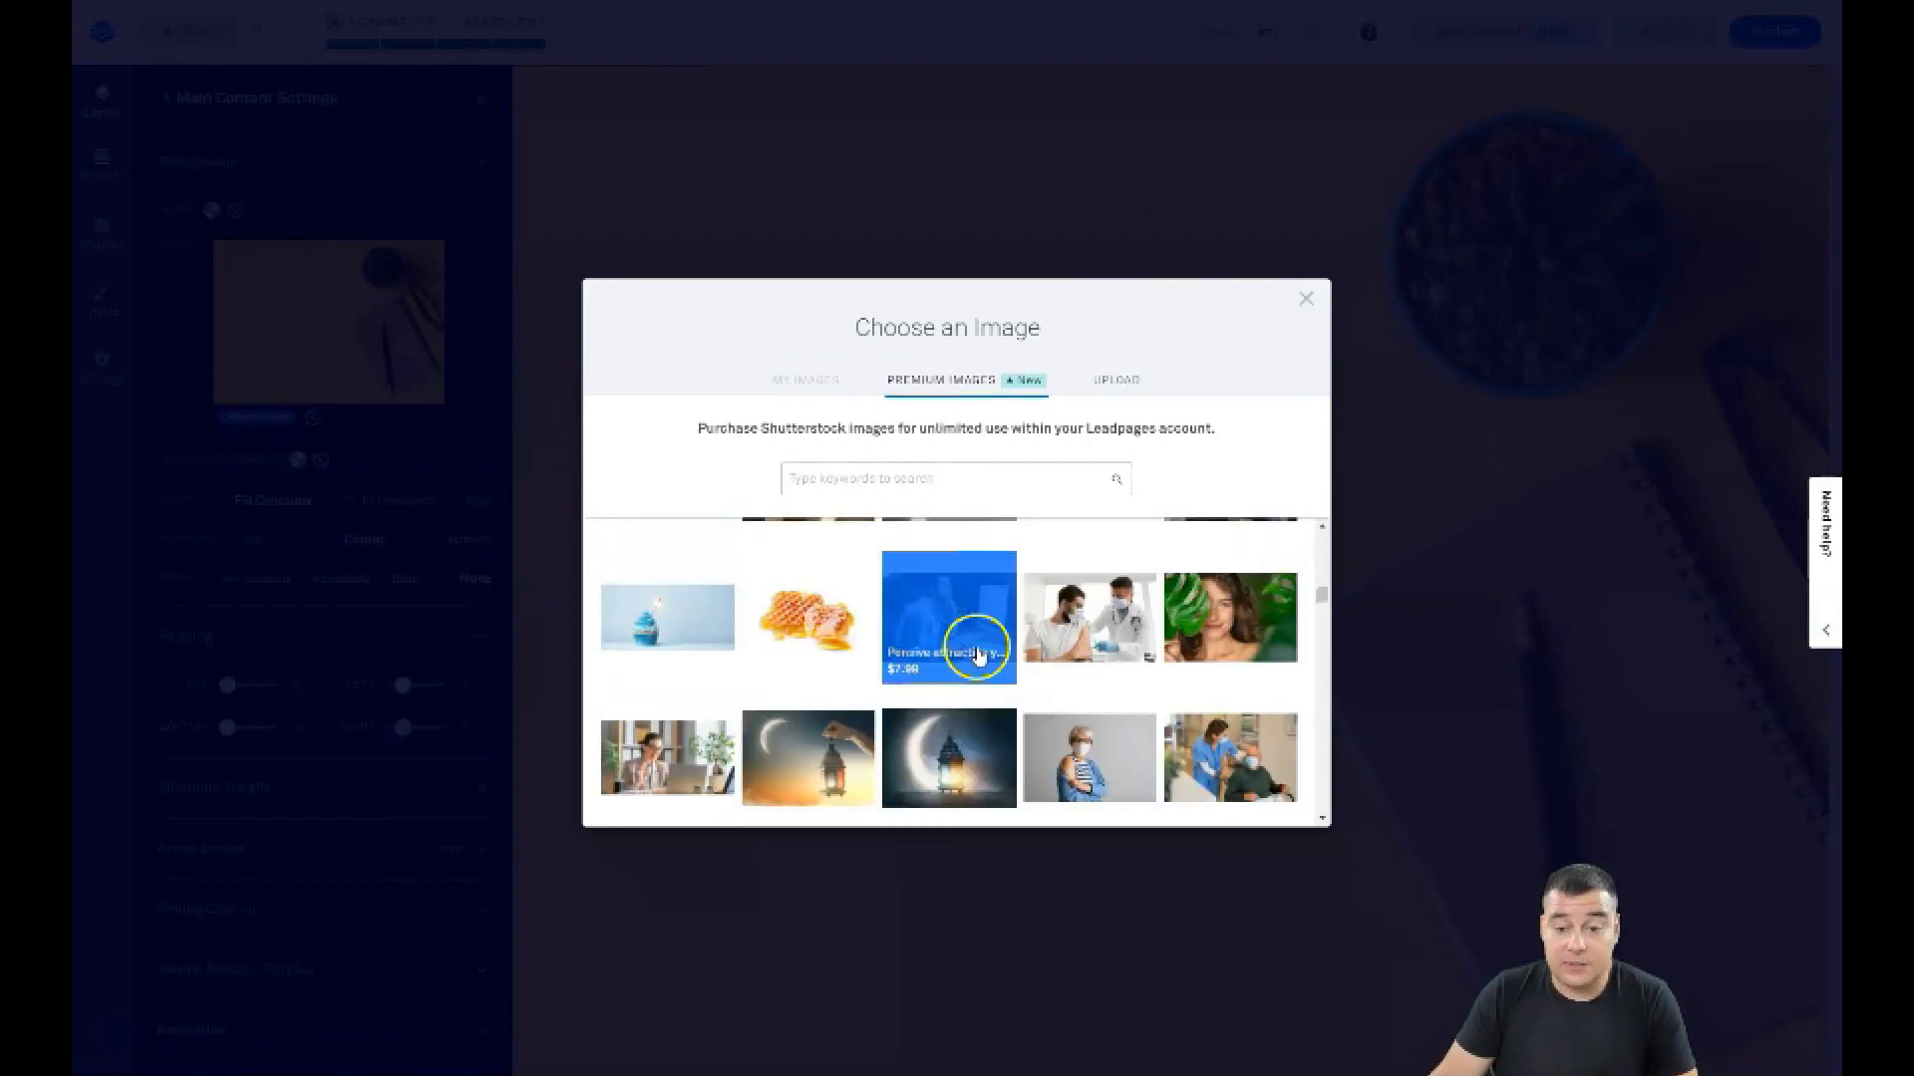
scroll(1014, 664, "up", 2)
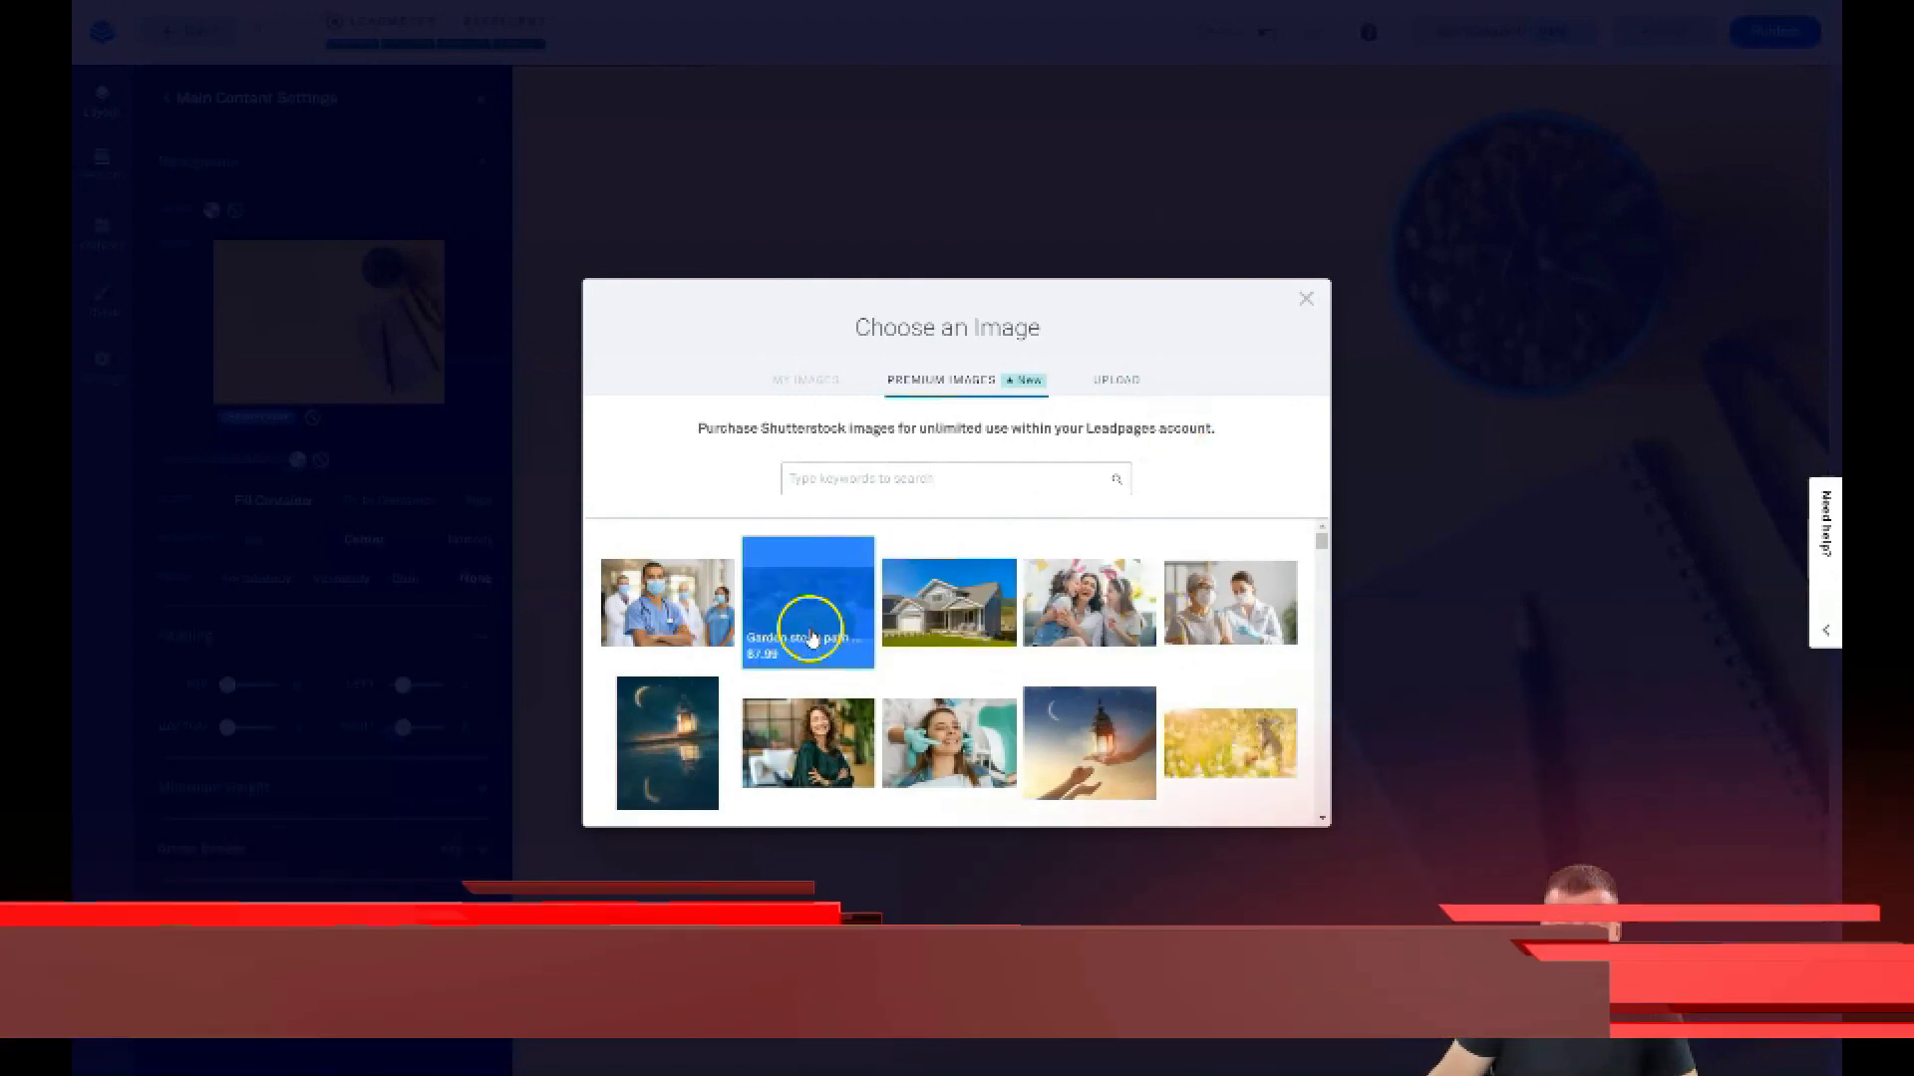
left_click(1115, 385)
left_click(1307, 335)
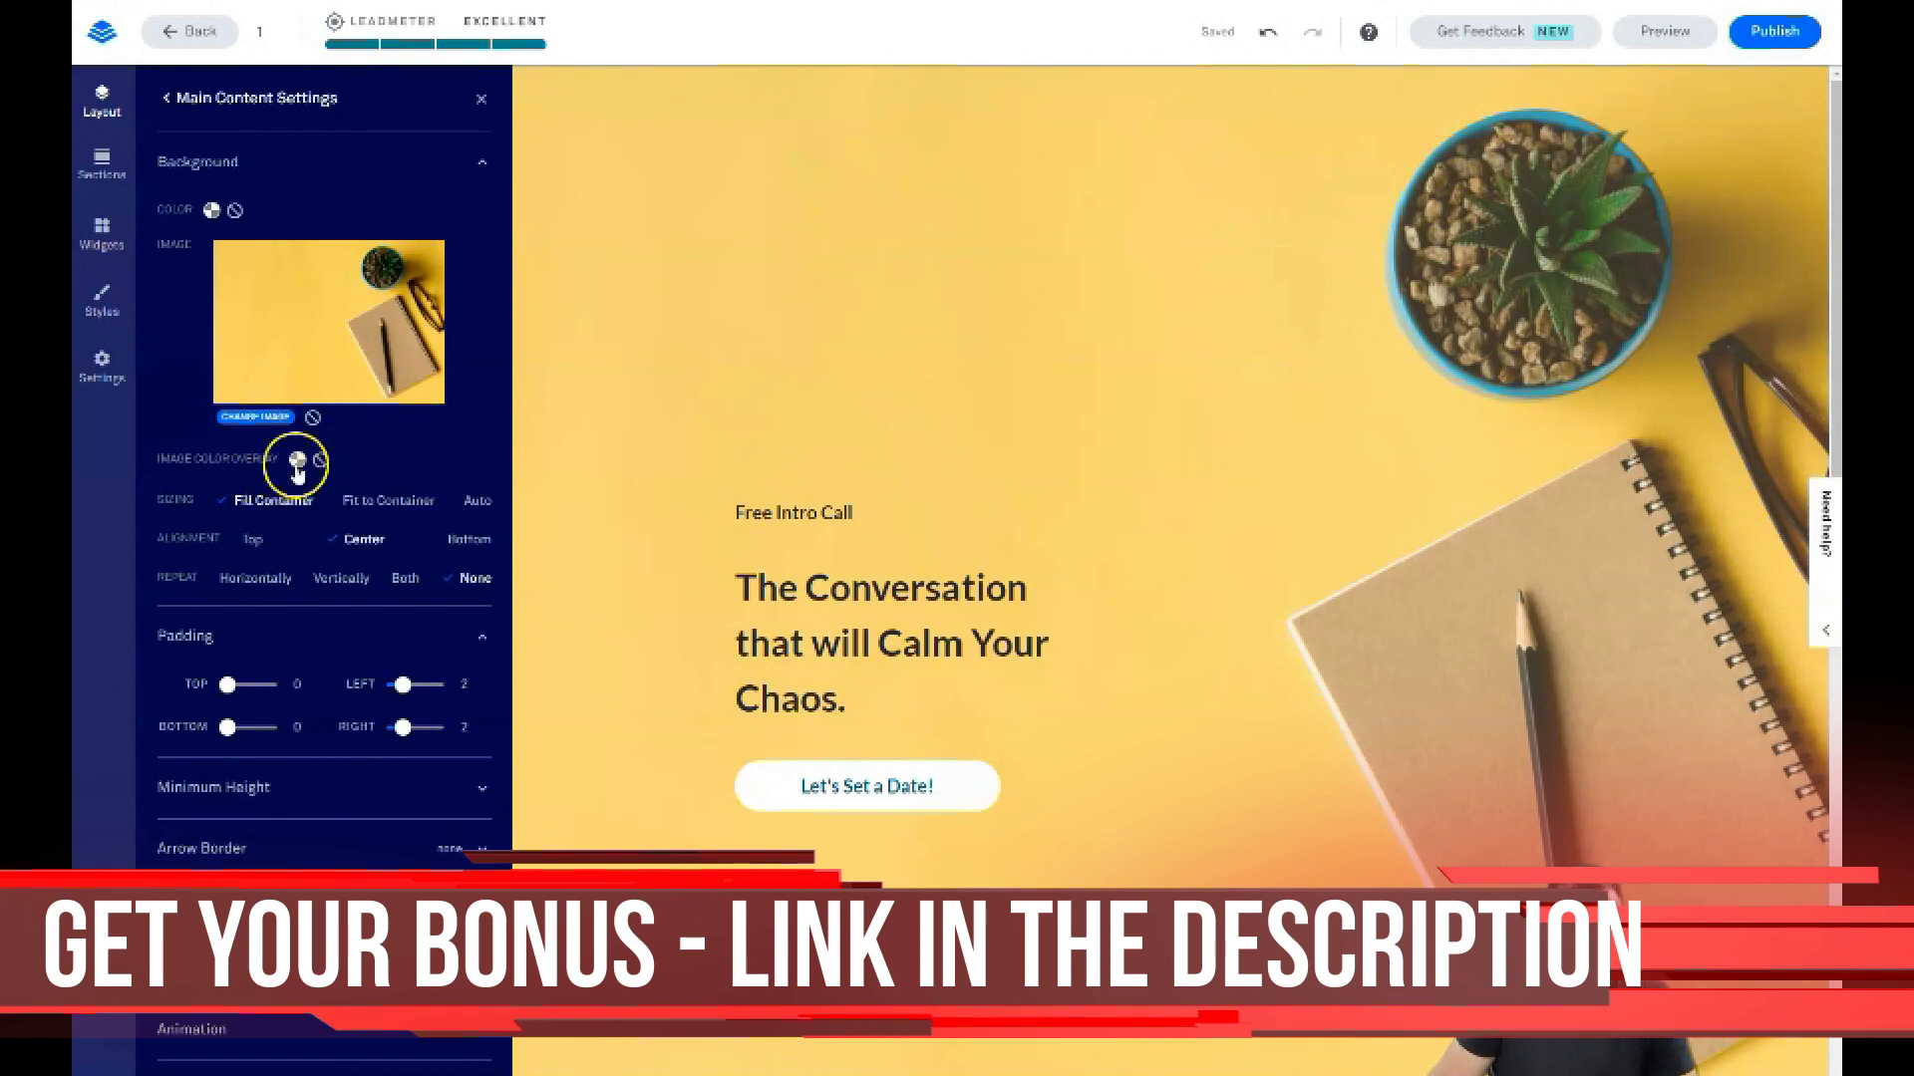
left_click(296, 464)
left_click(287, 616)
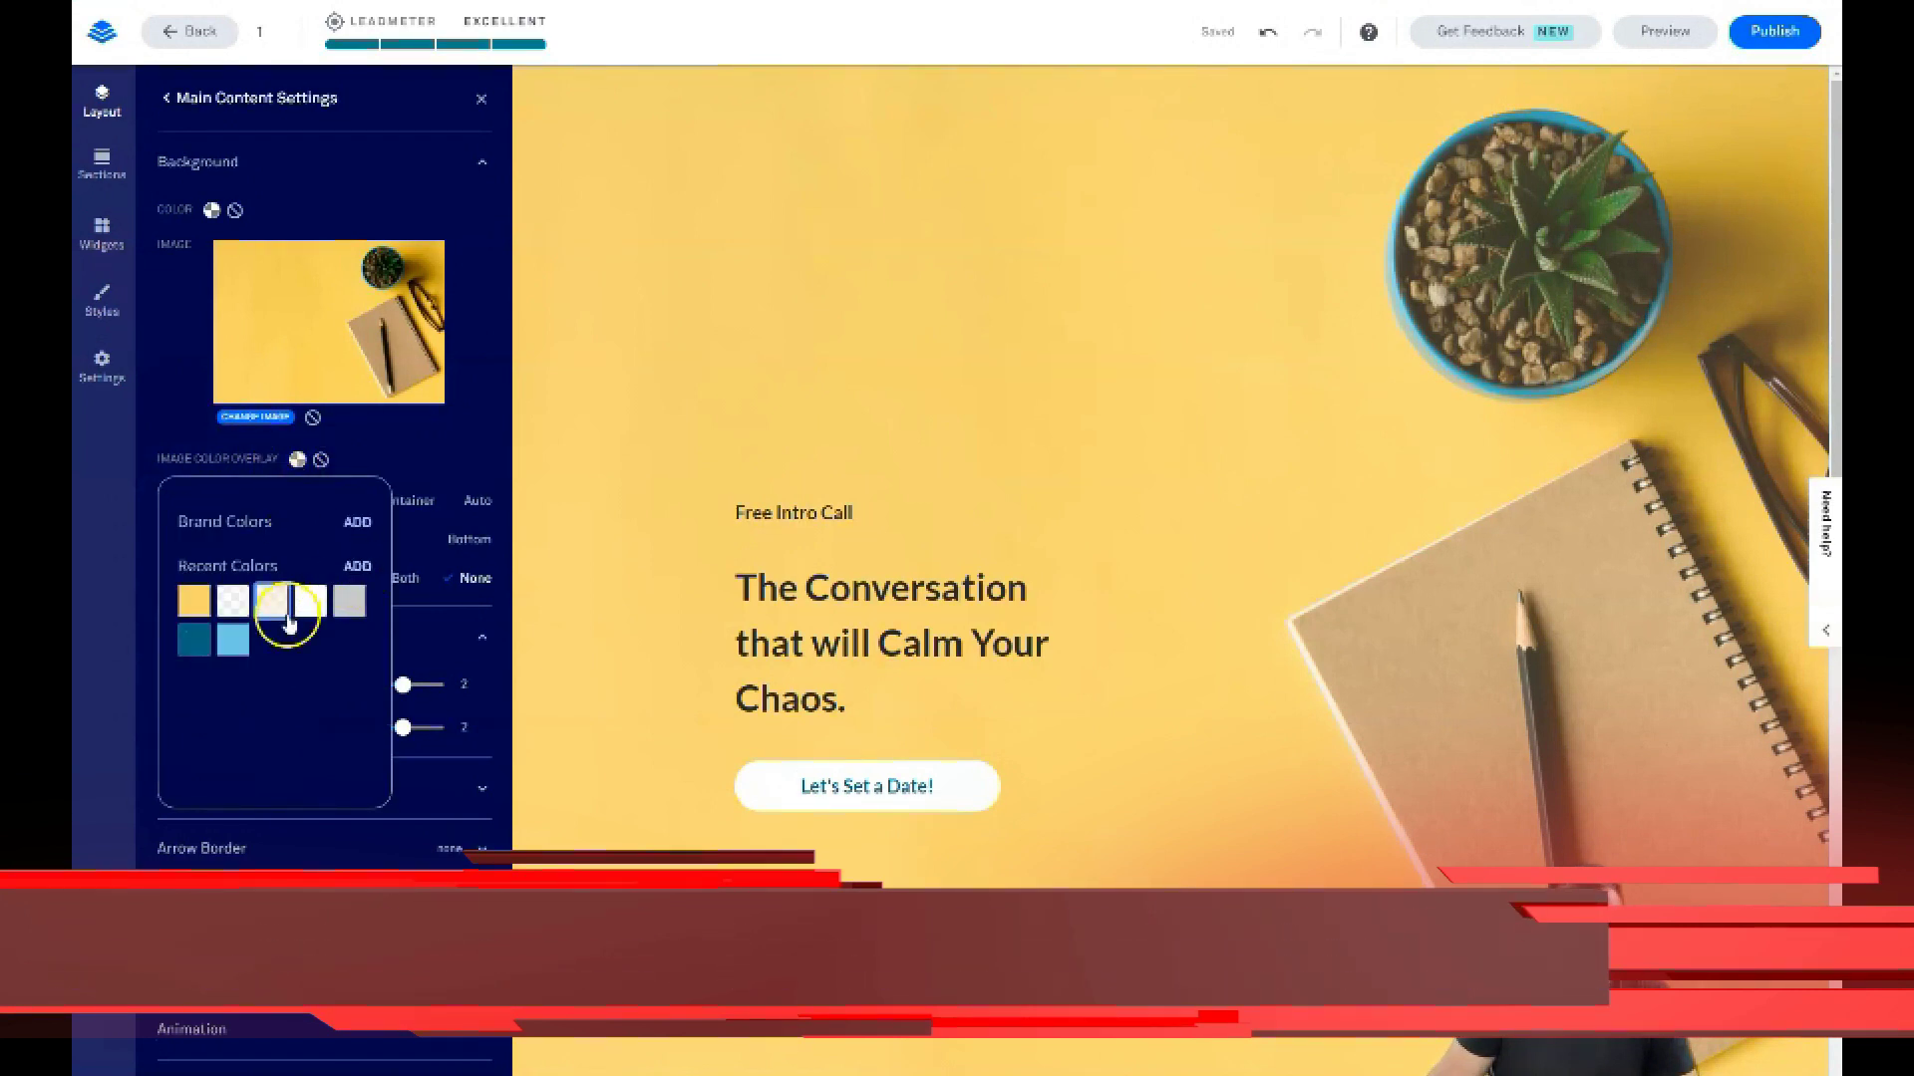
left_click(233, 639)
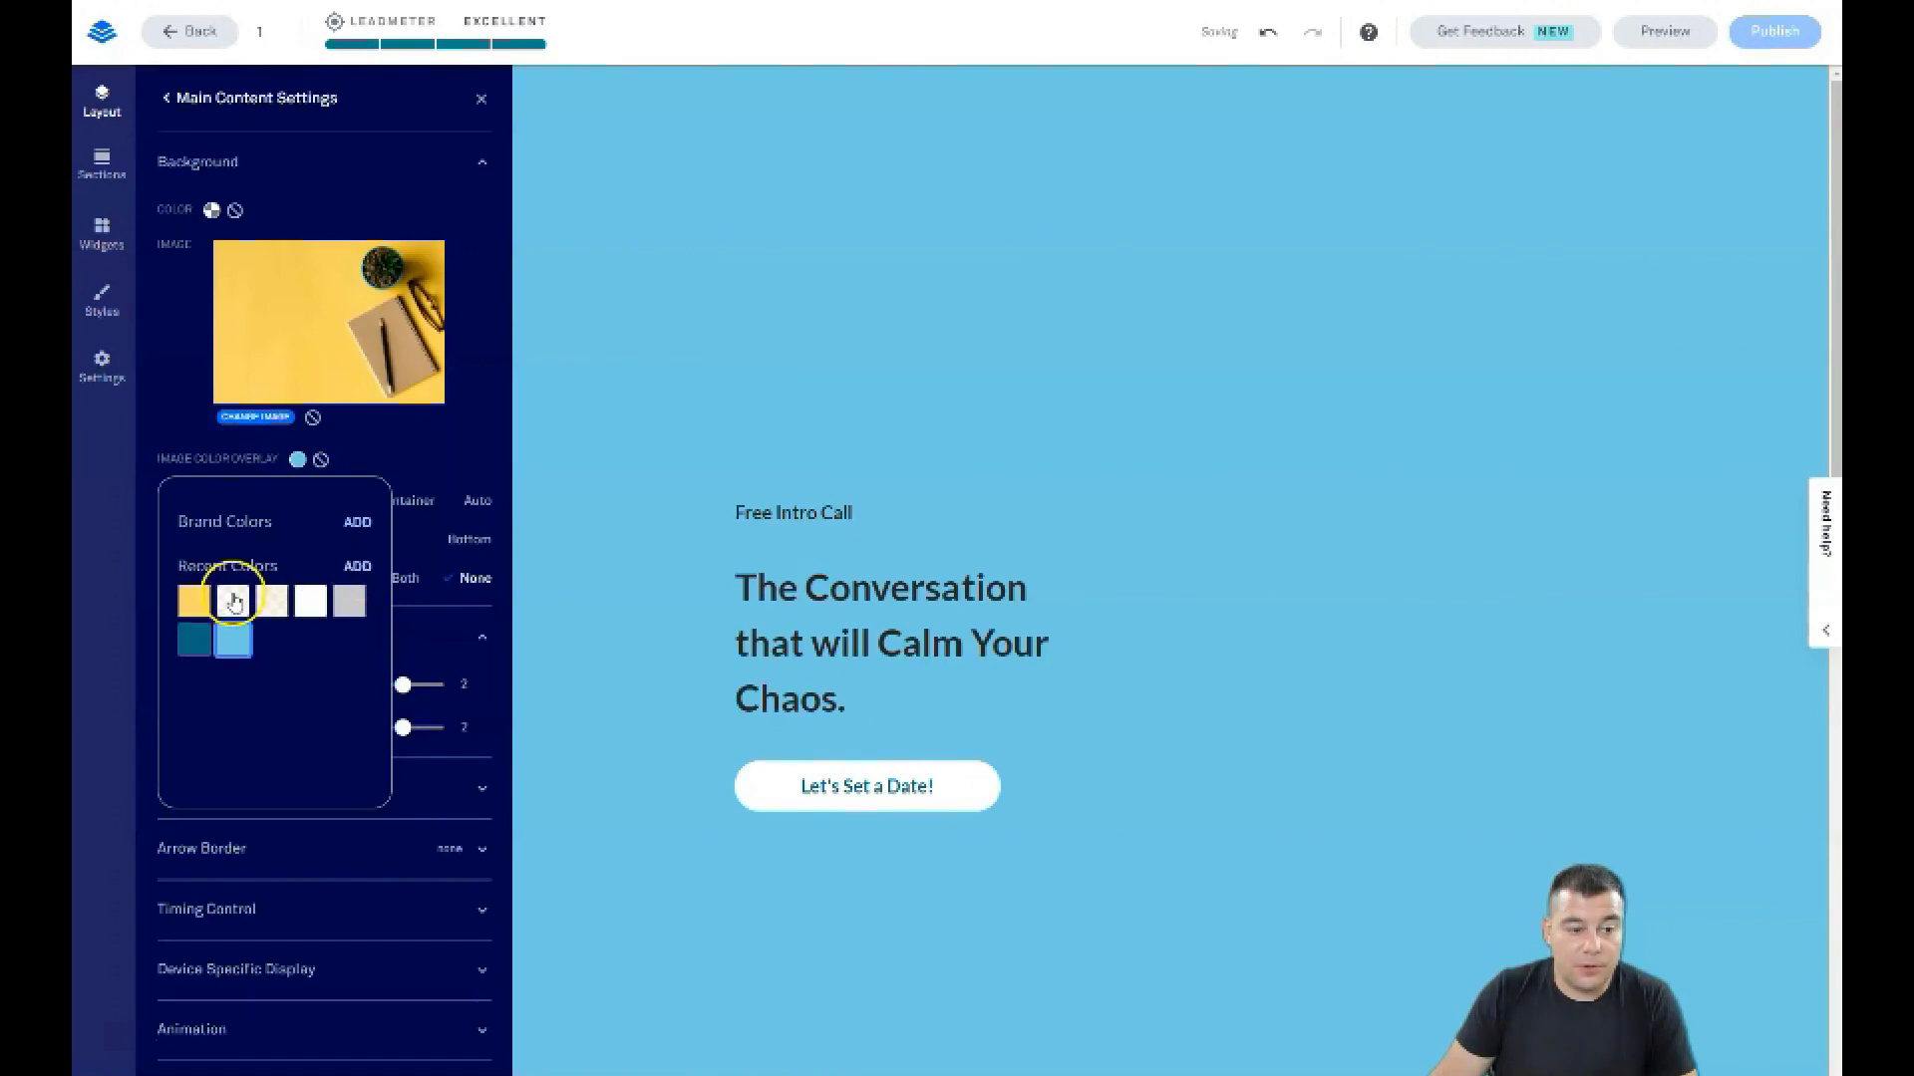
left_click(358, 566)
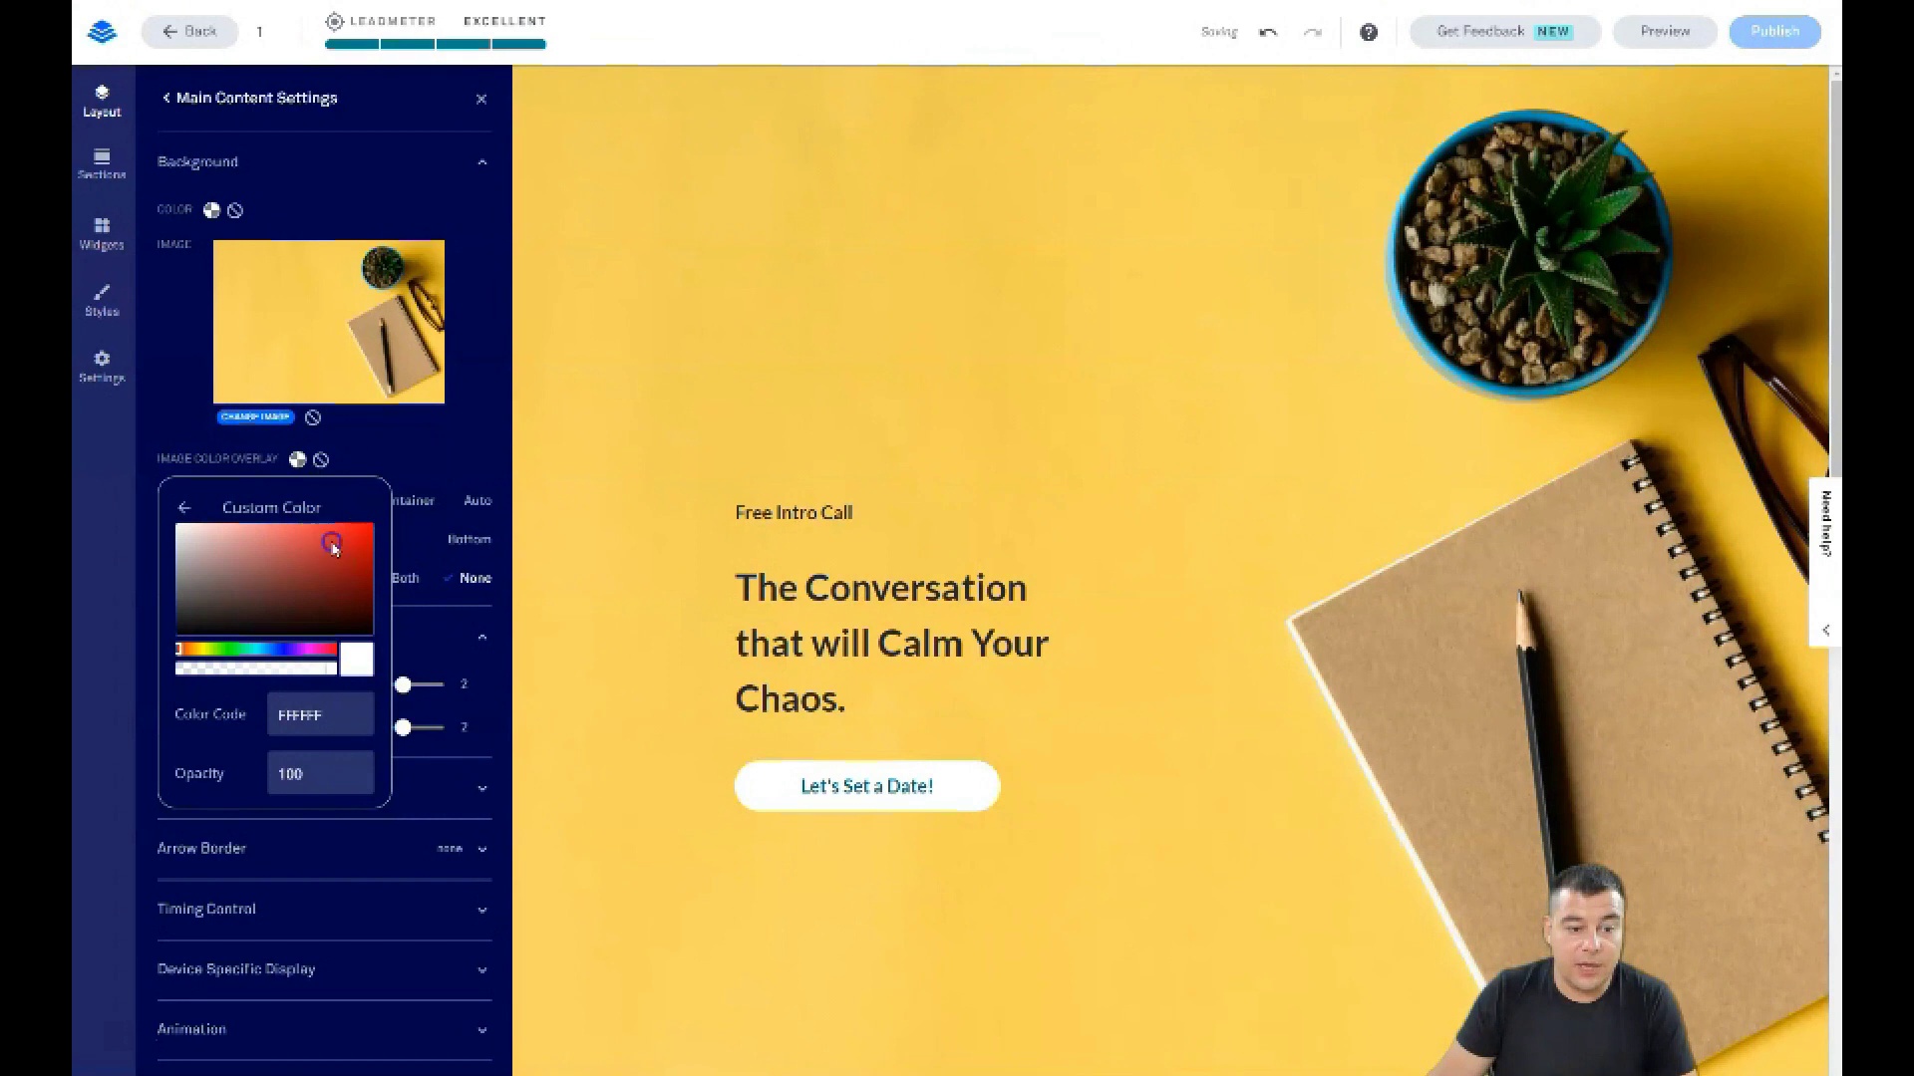
left_click(332, 544)
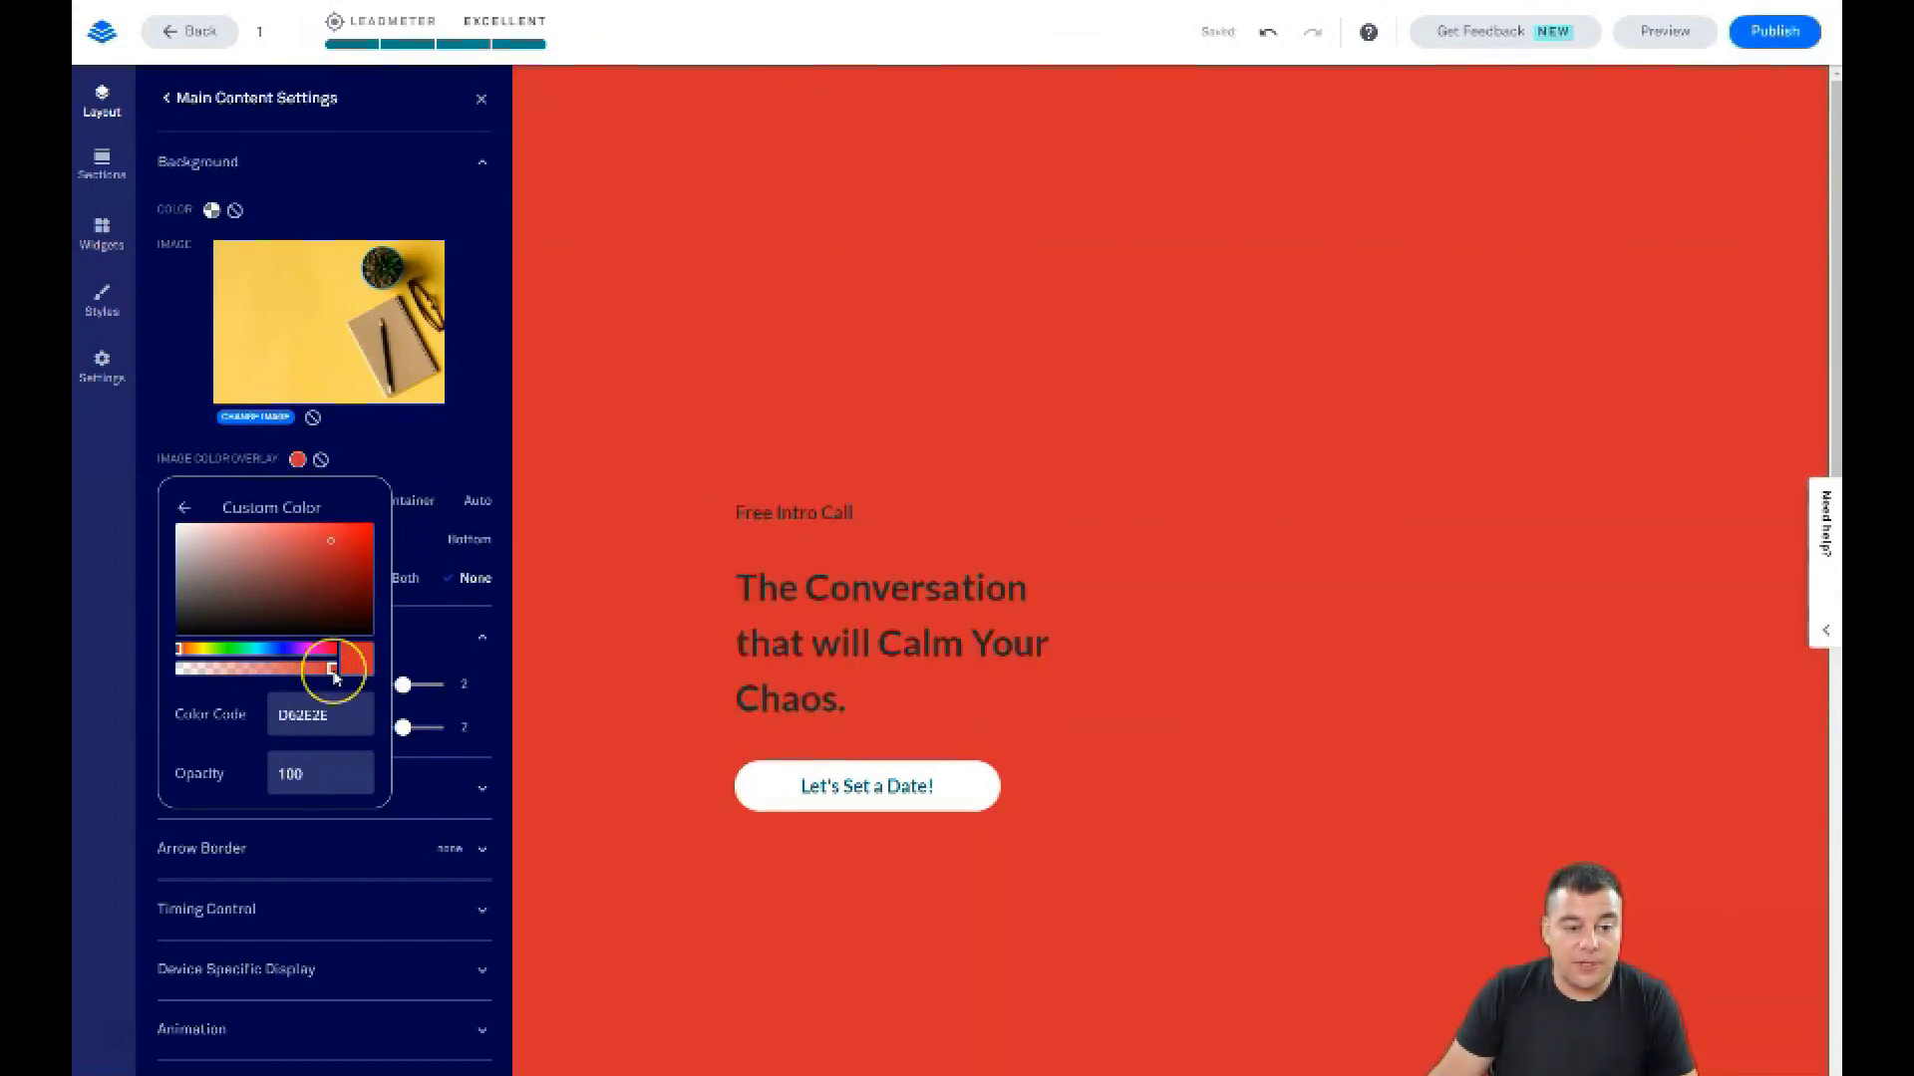
left_click(257, 680)
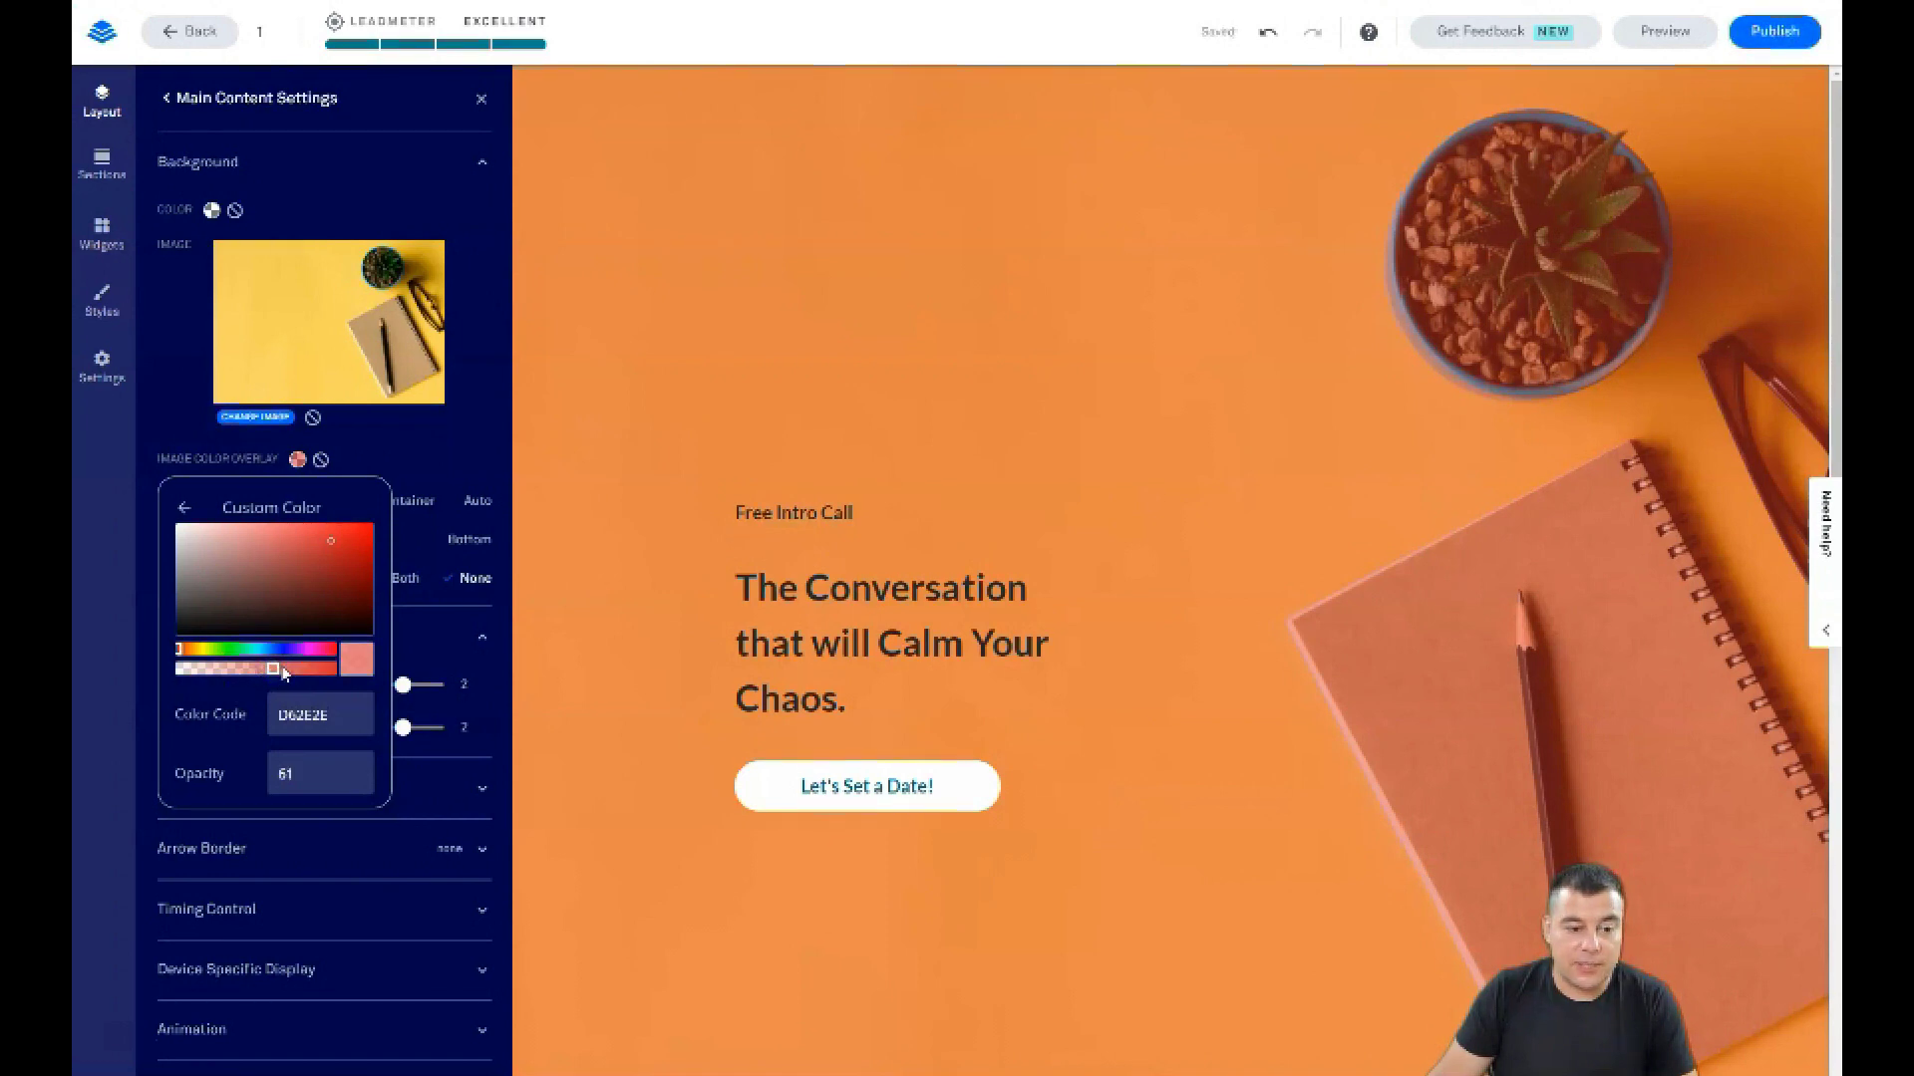
mouse_move(290, 634)
left_mouse_down()
mouse_move(296, 605)
mouse_move(201, 589)
mouse_move(184, 538)
left_mouse_up()
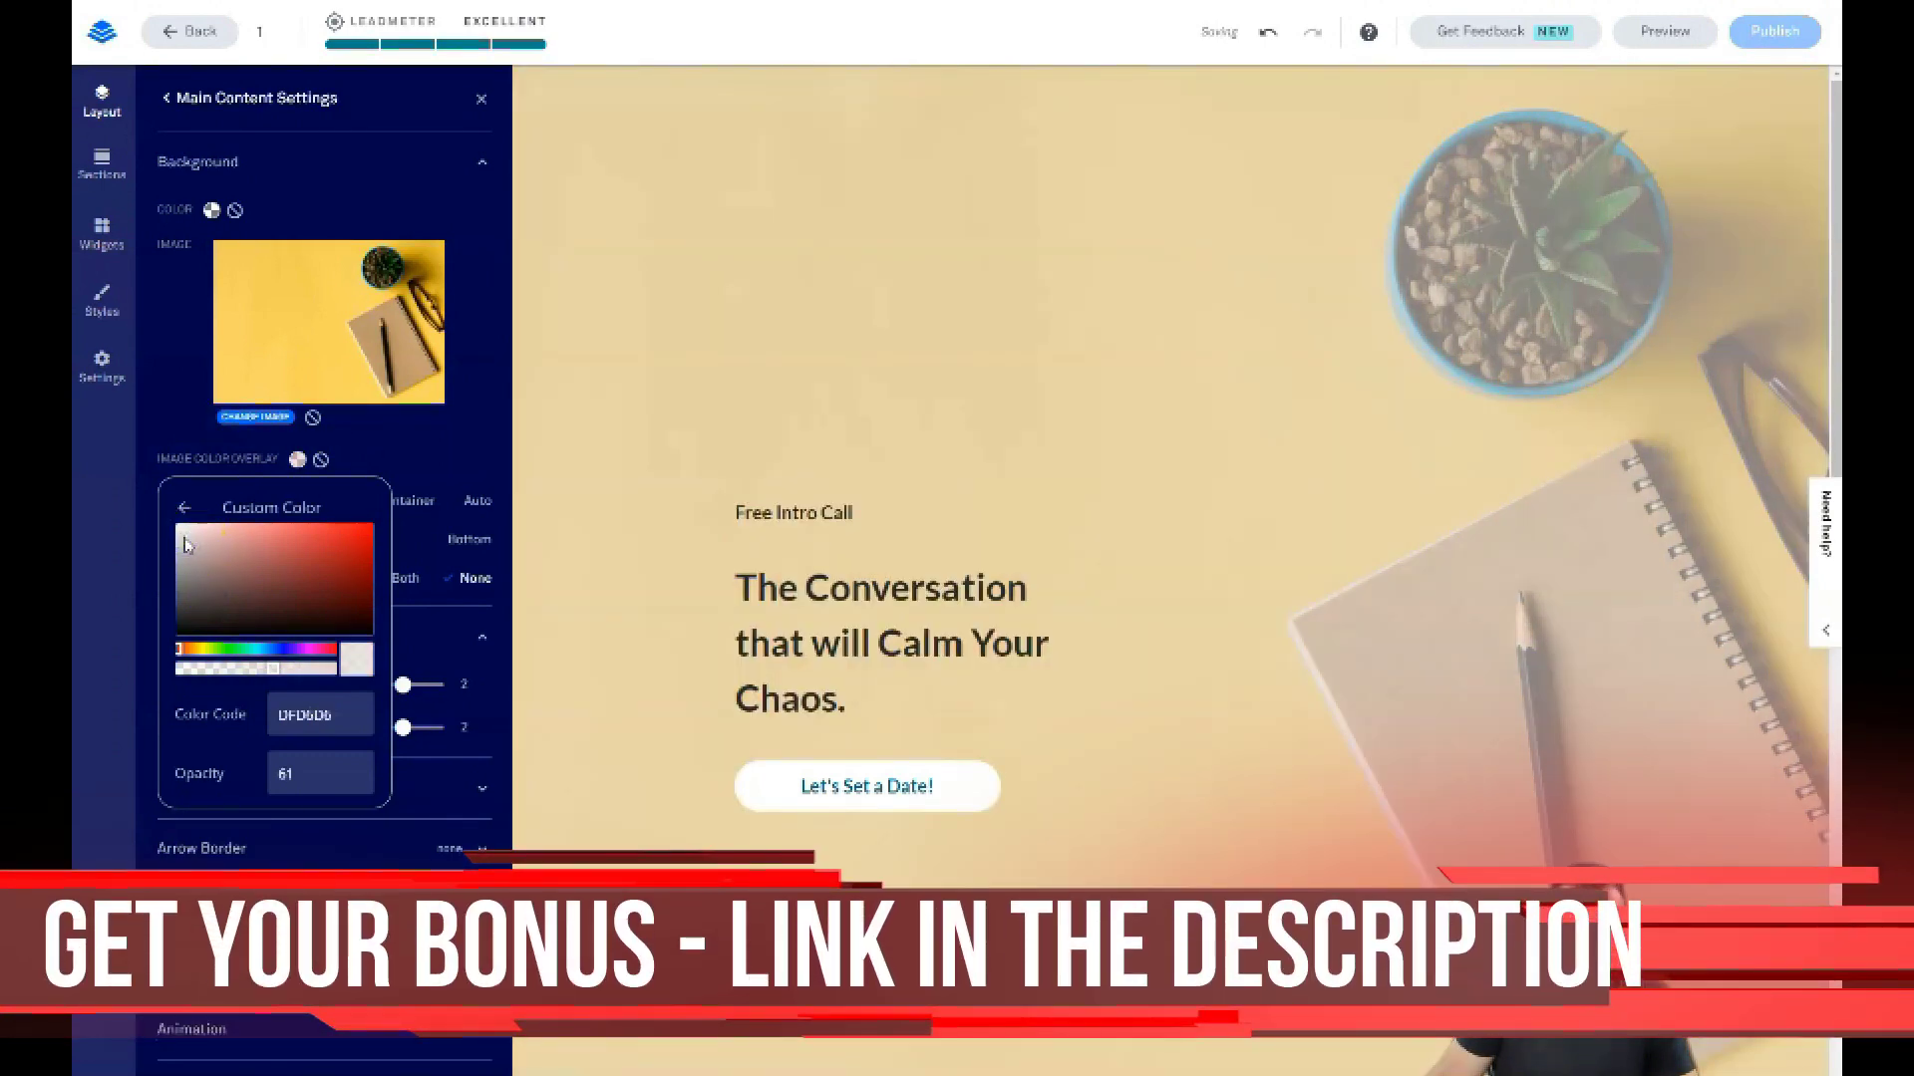
left_click(878, 390)
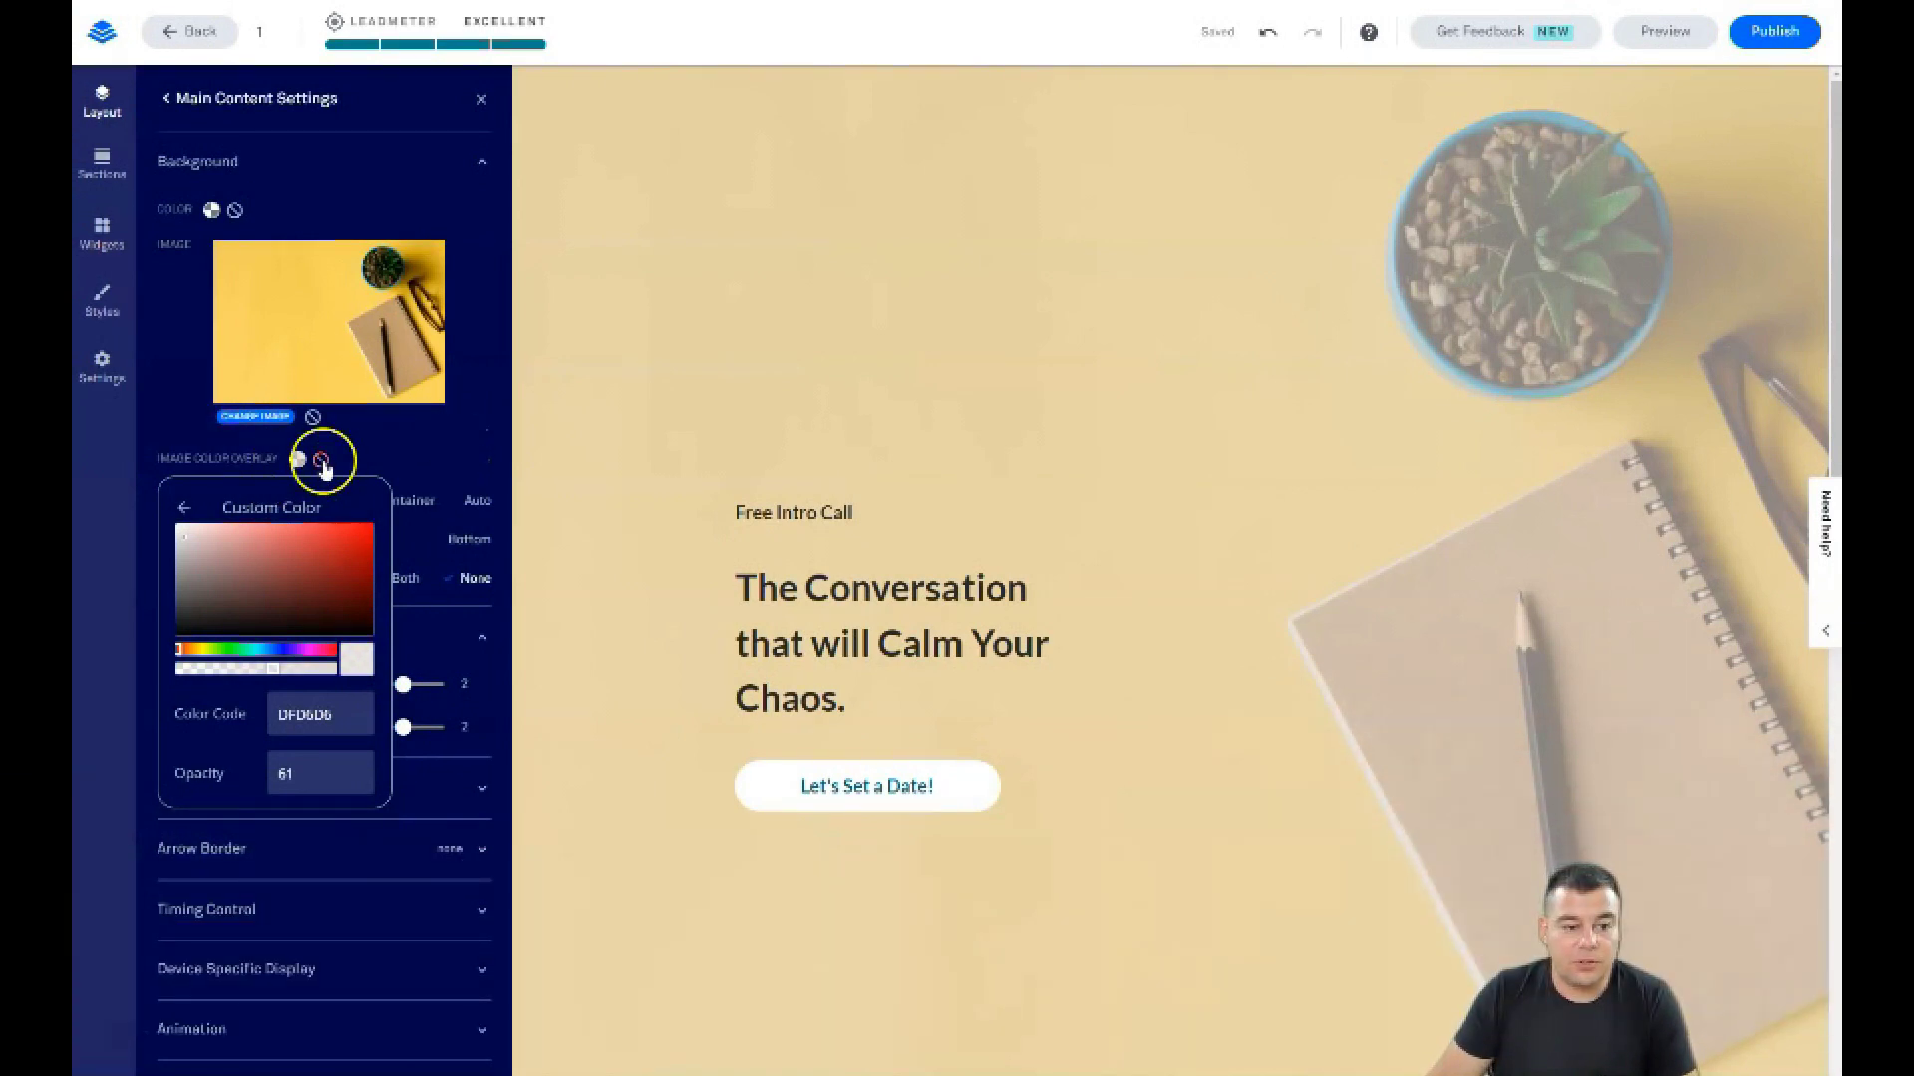
left_click(322, 462)
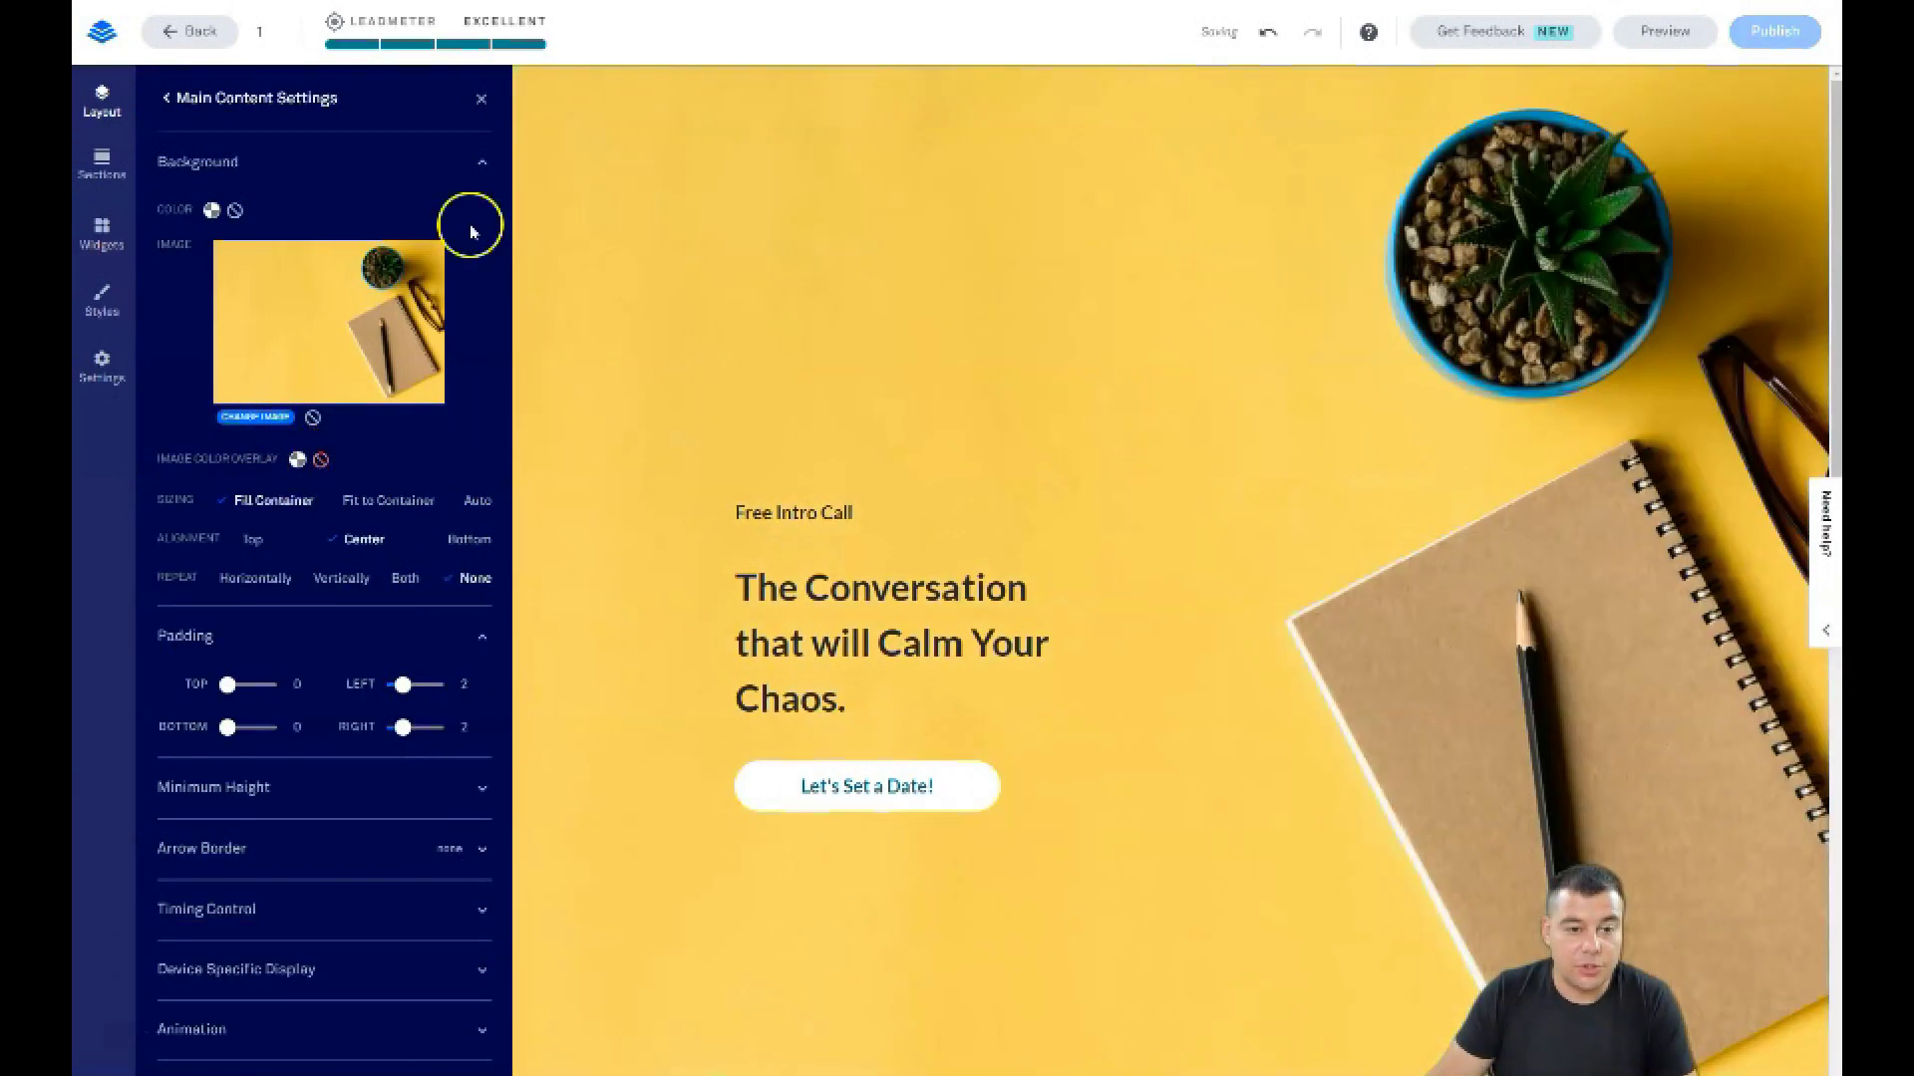
Close the section settings, scroll to the Sign Up button and start adding a click event
left_click(481, 100)
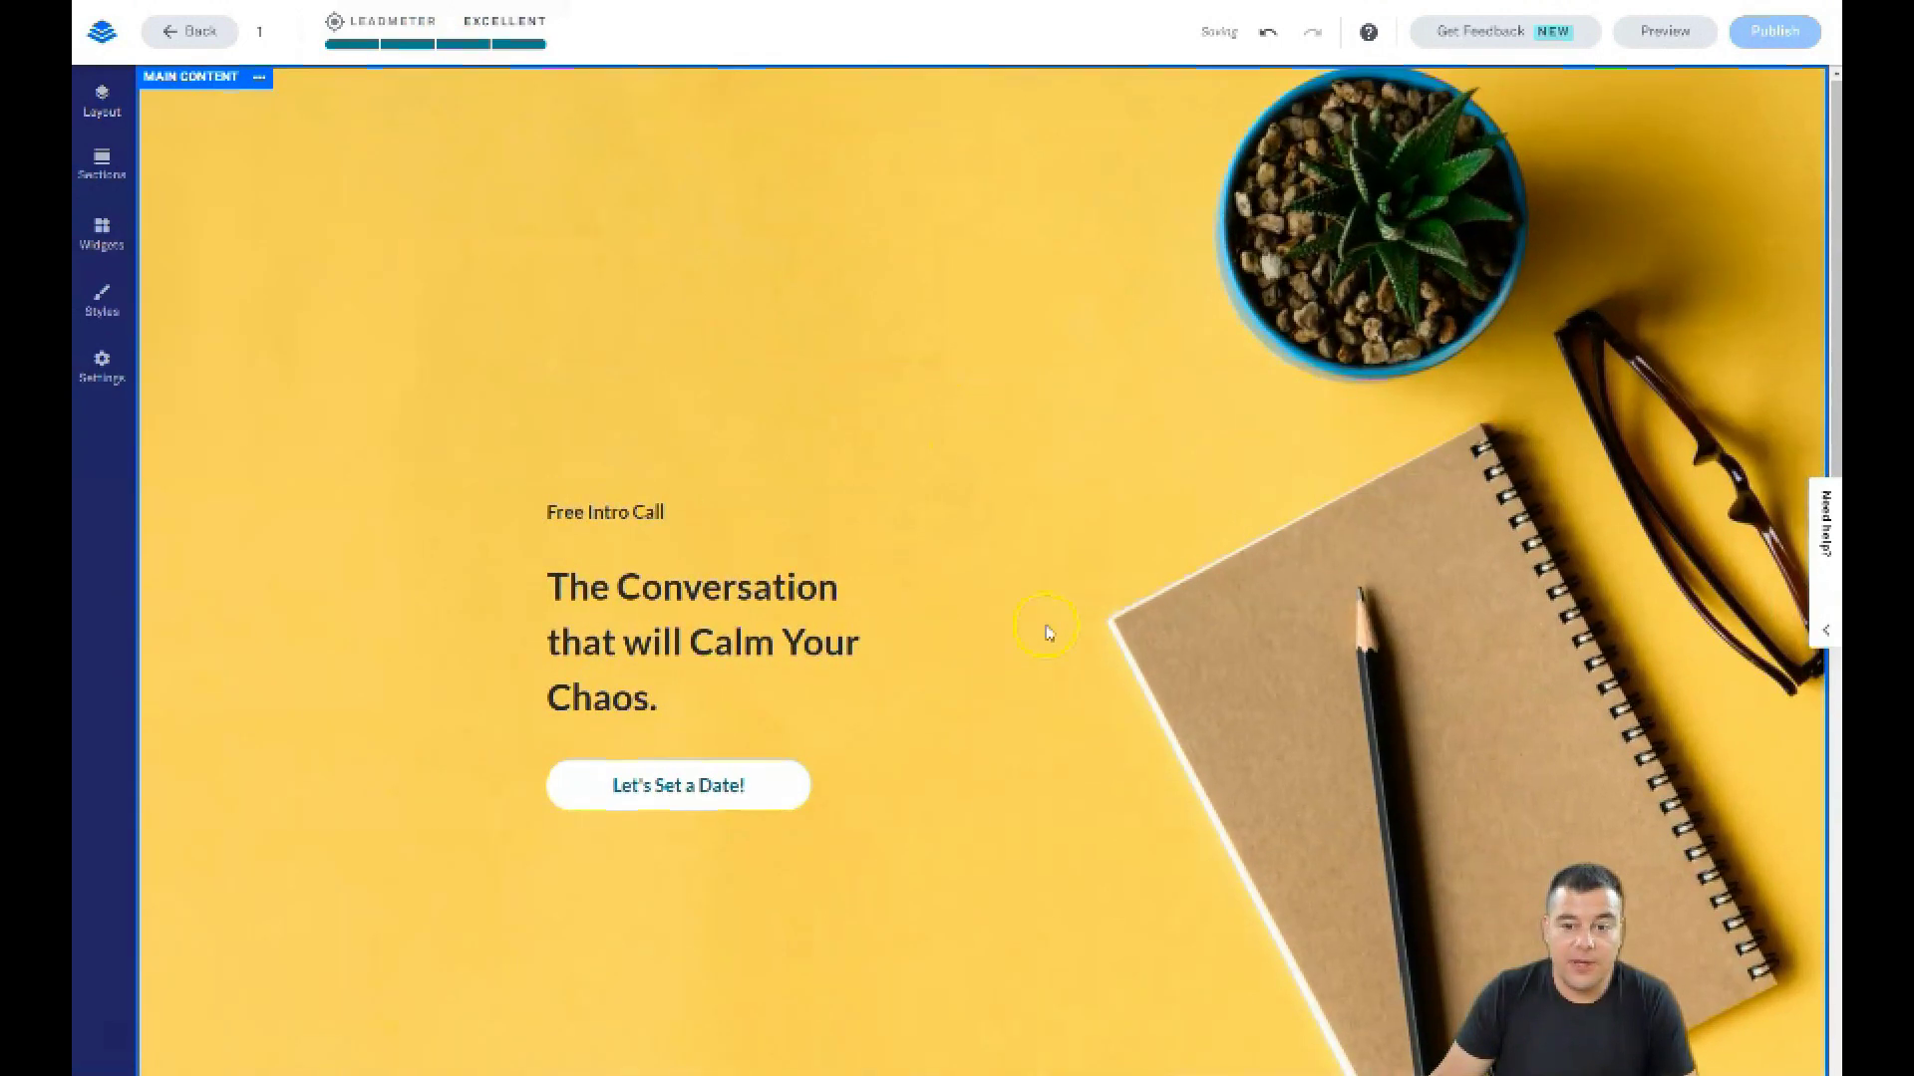
scroll(1046, 631, "down", 8)
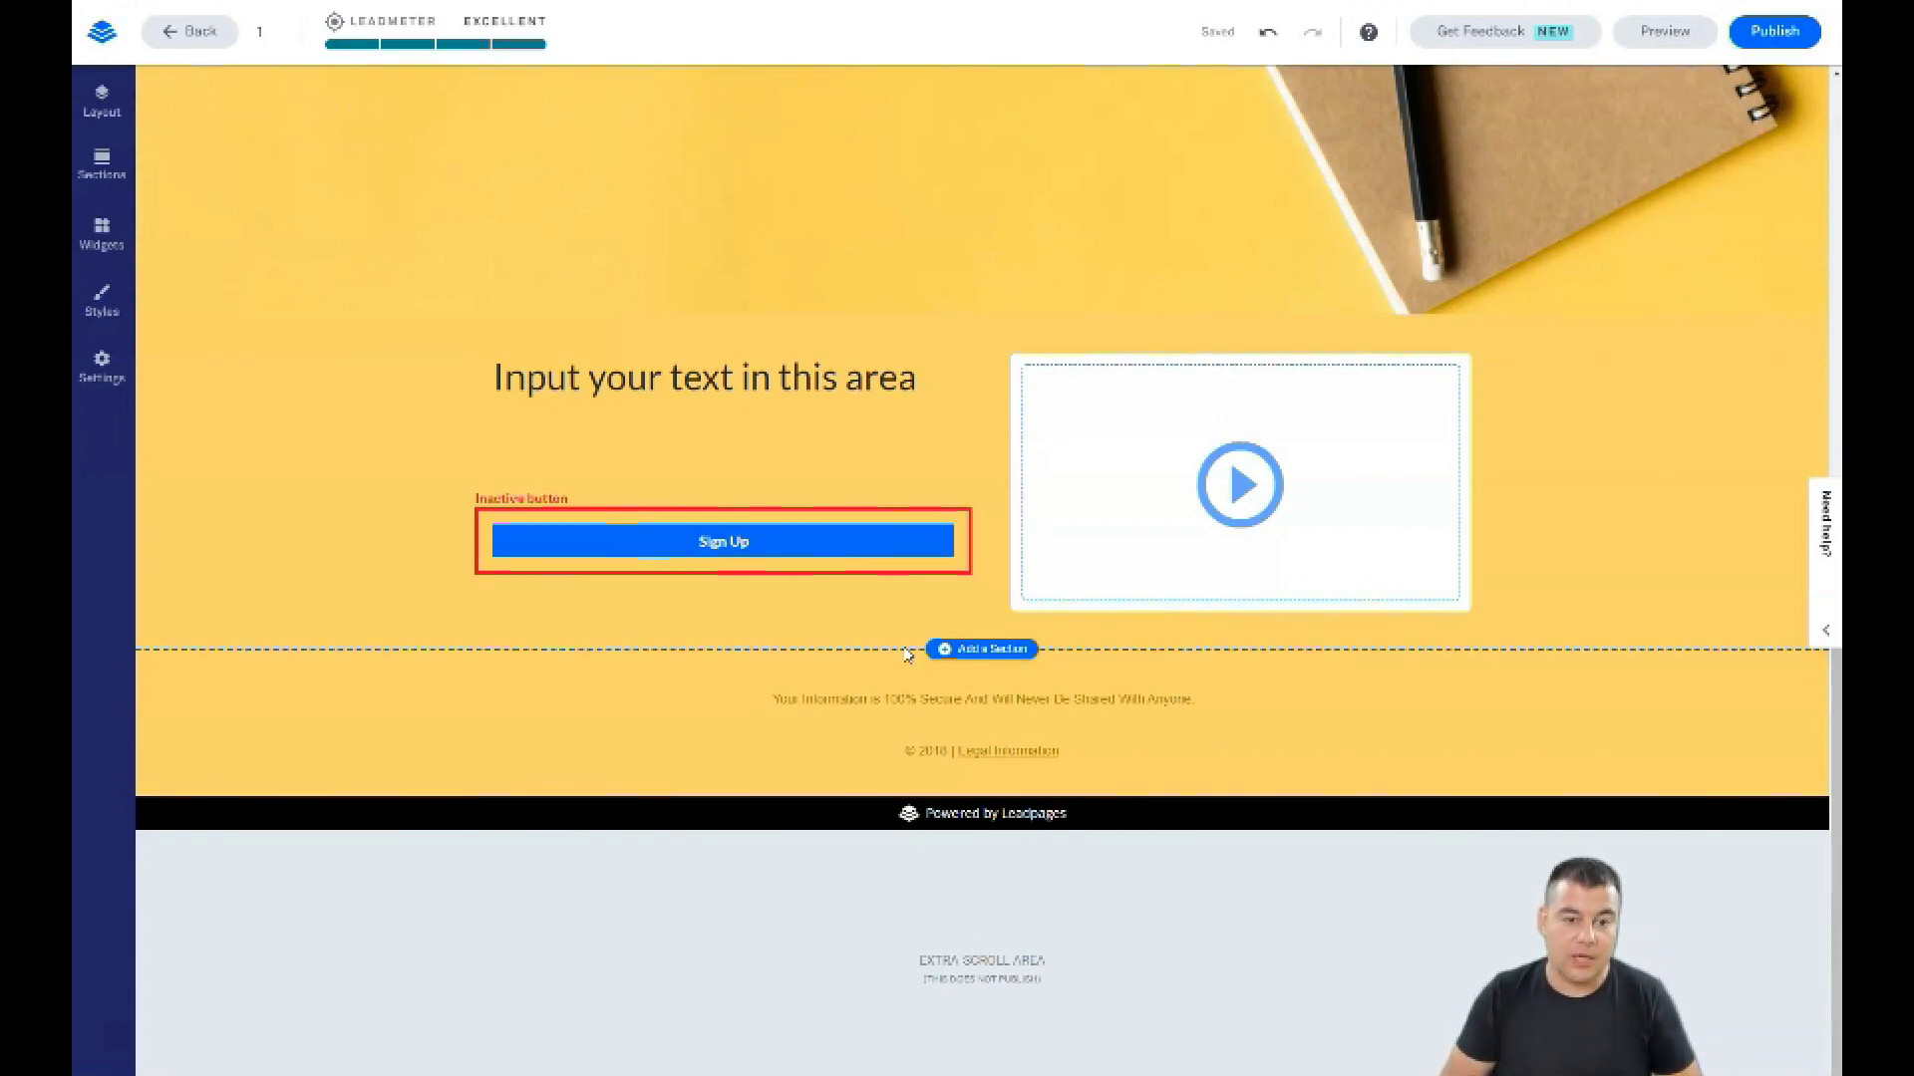
left_click(610, 525)
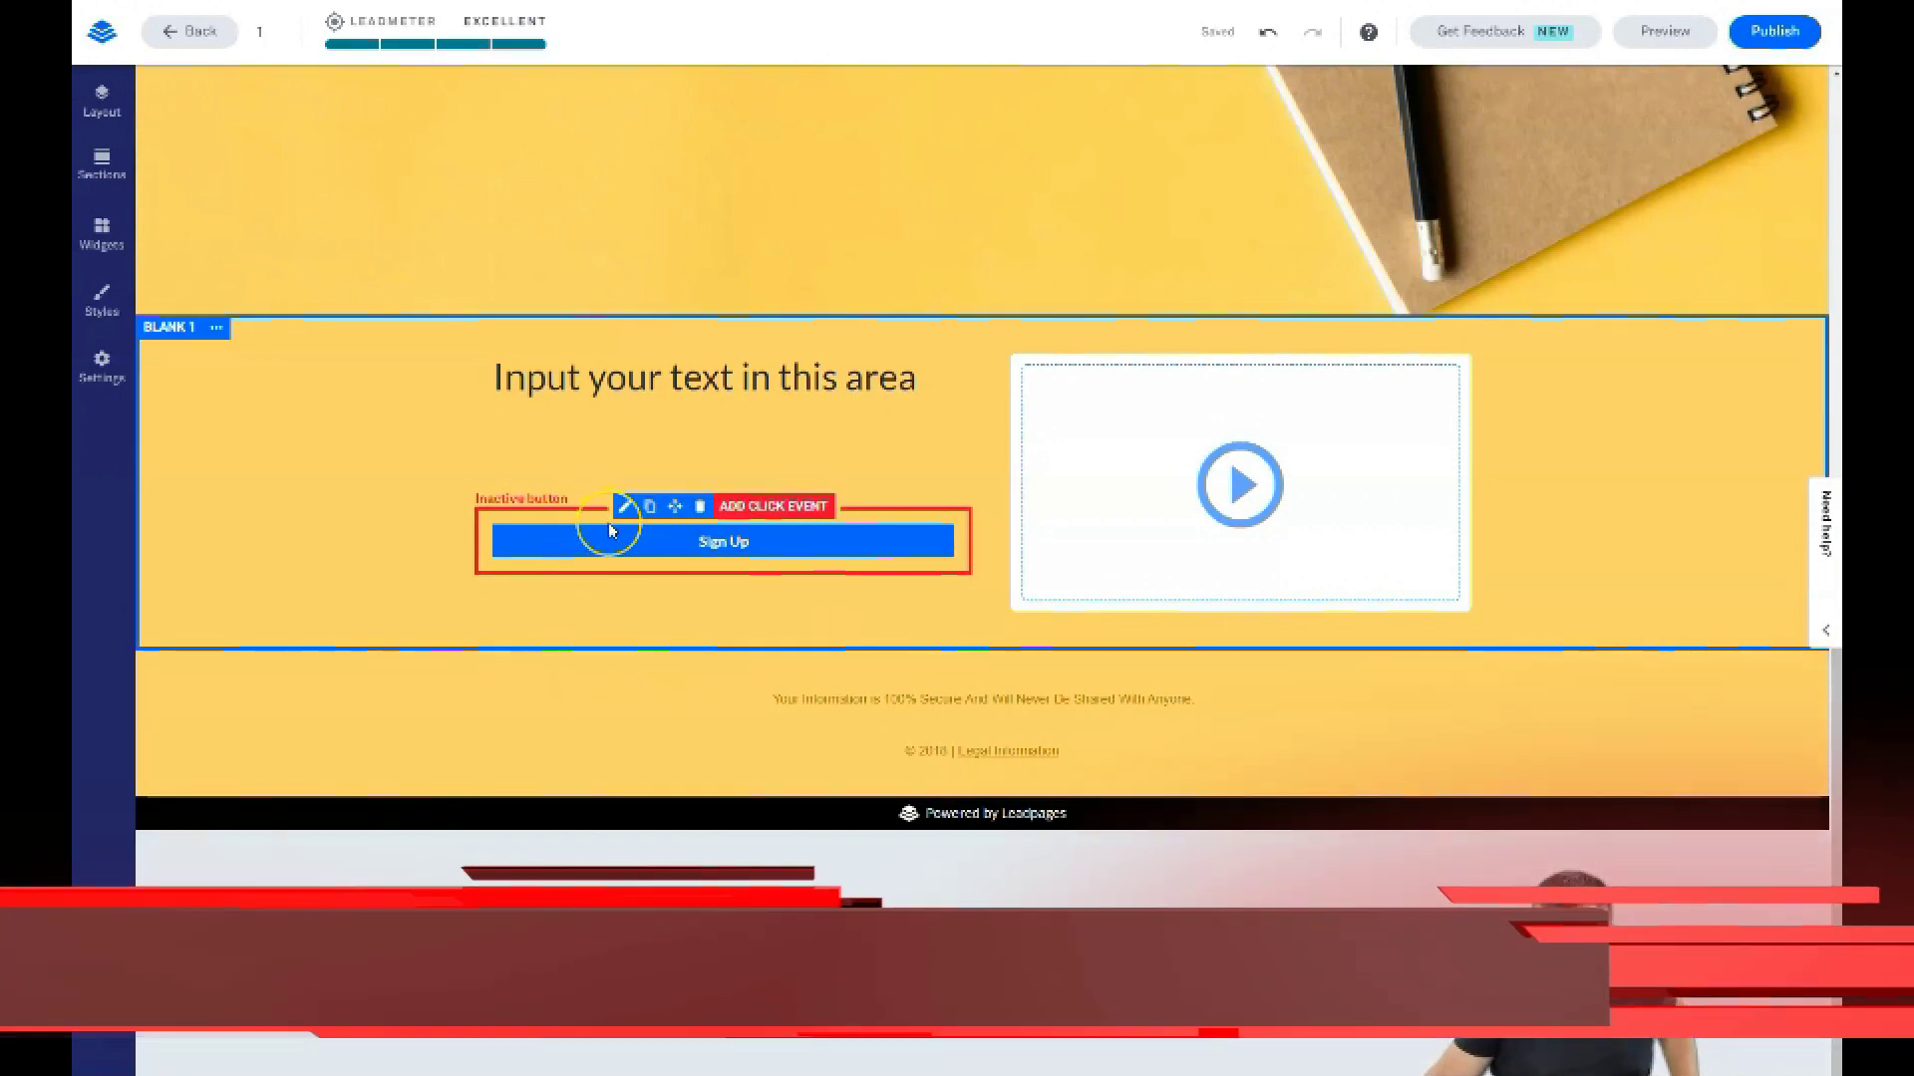
left_click(770, 516)
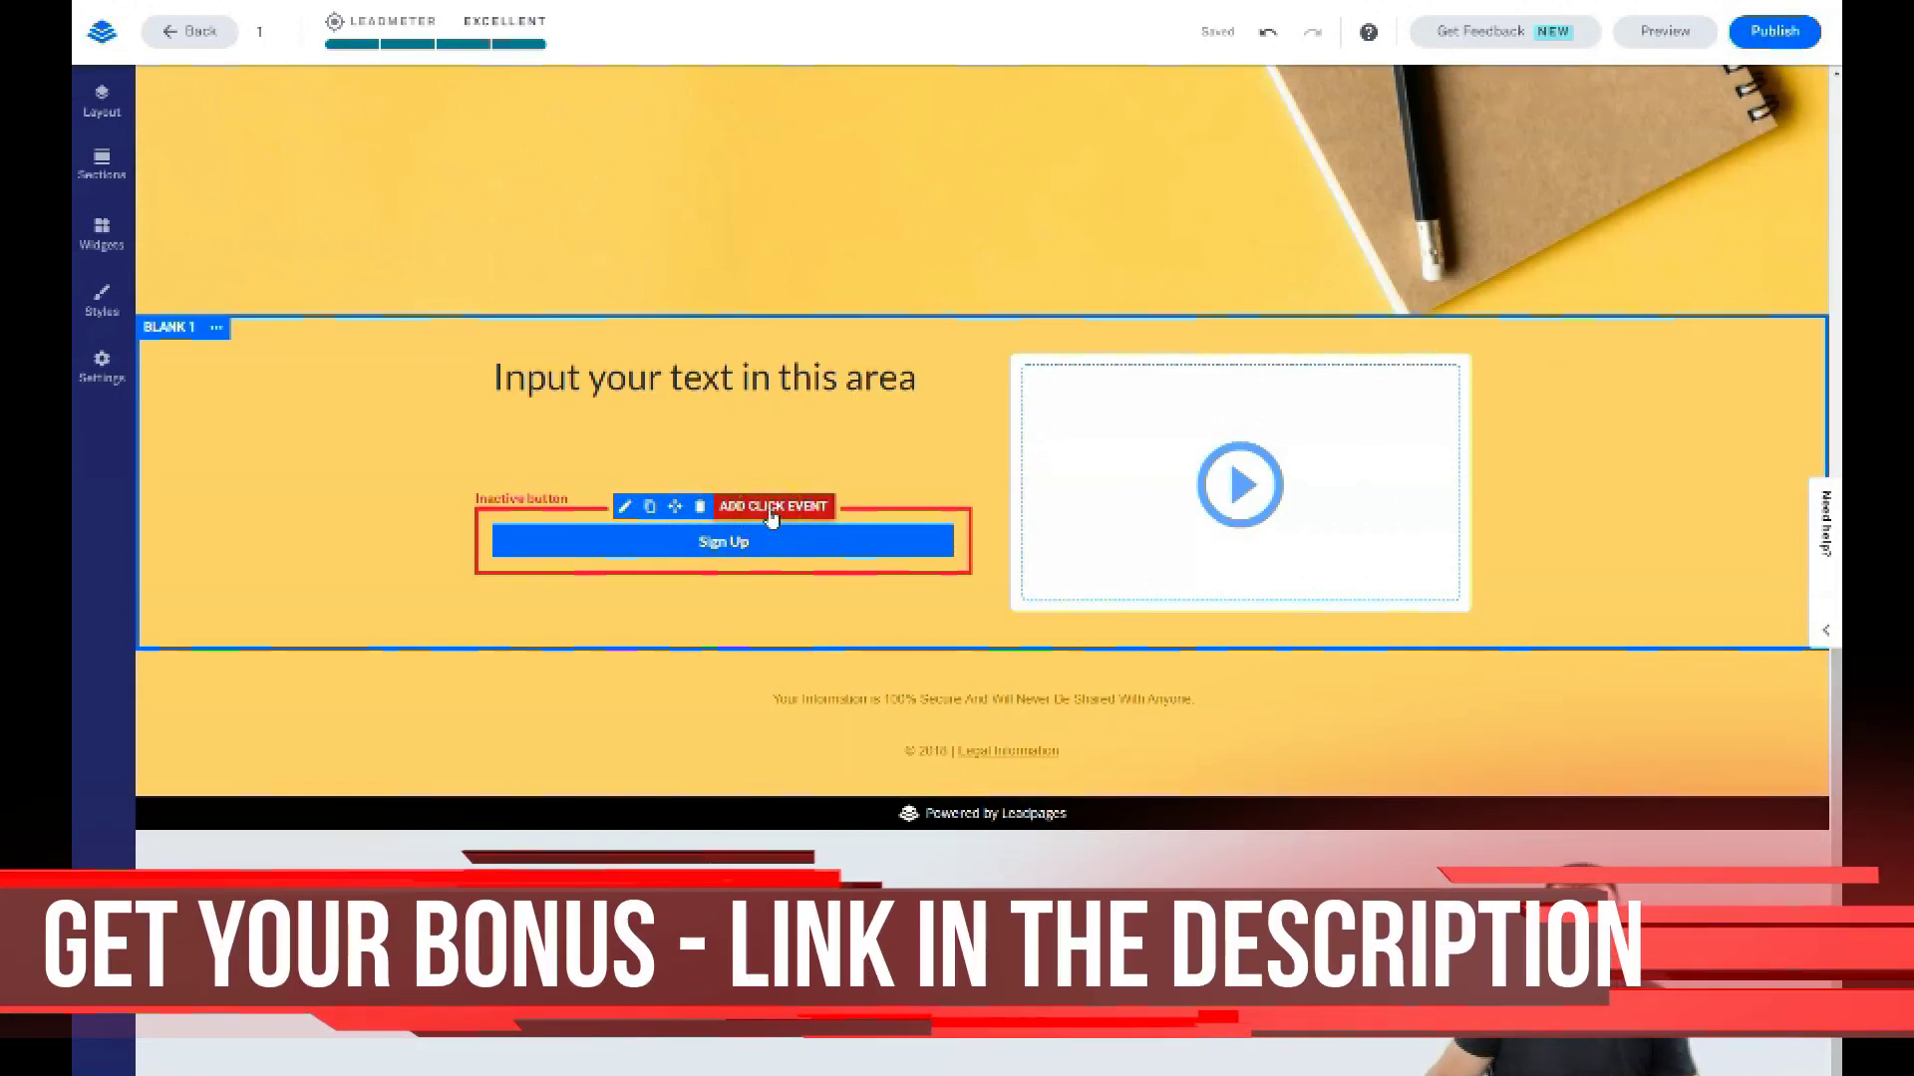
Set the Sign Up button to open the 'Pop-up Form' pop-up and open that pop-up for editing
left_click(771, 510)
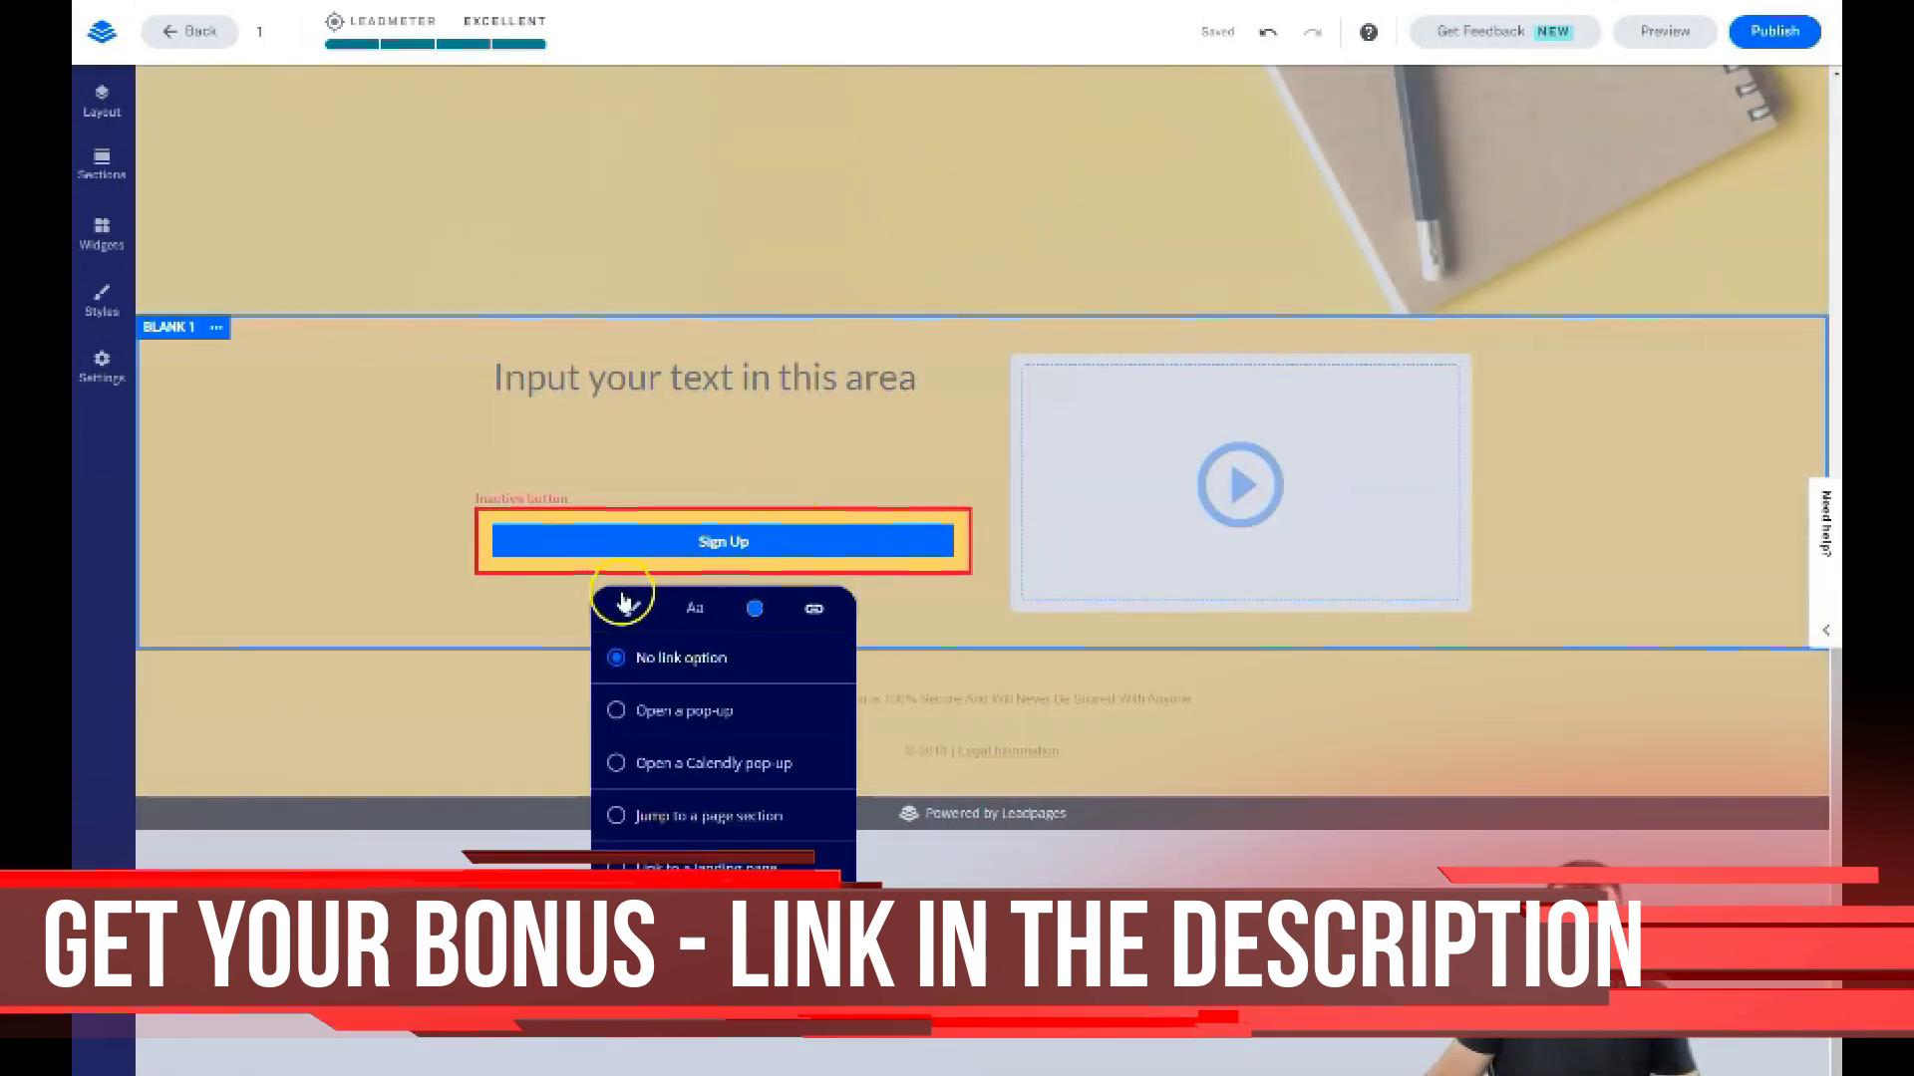
left_click(811, 541)
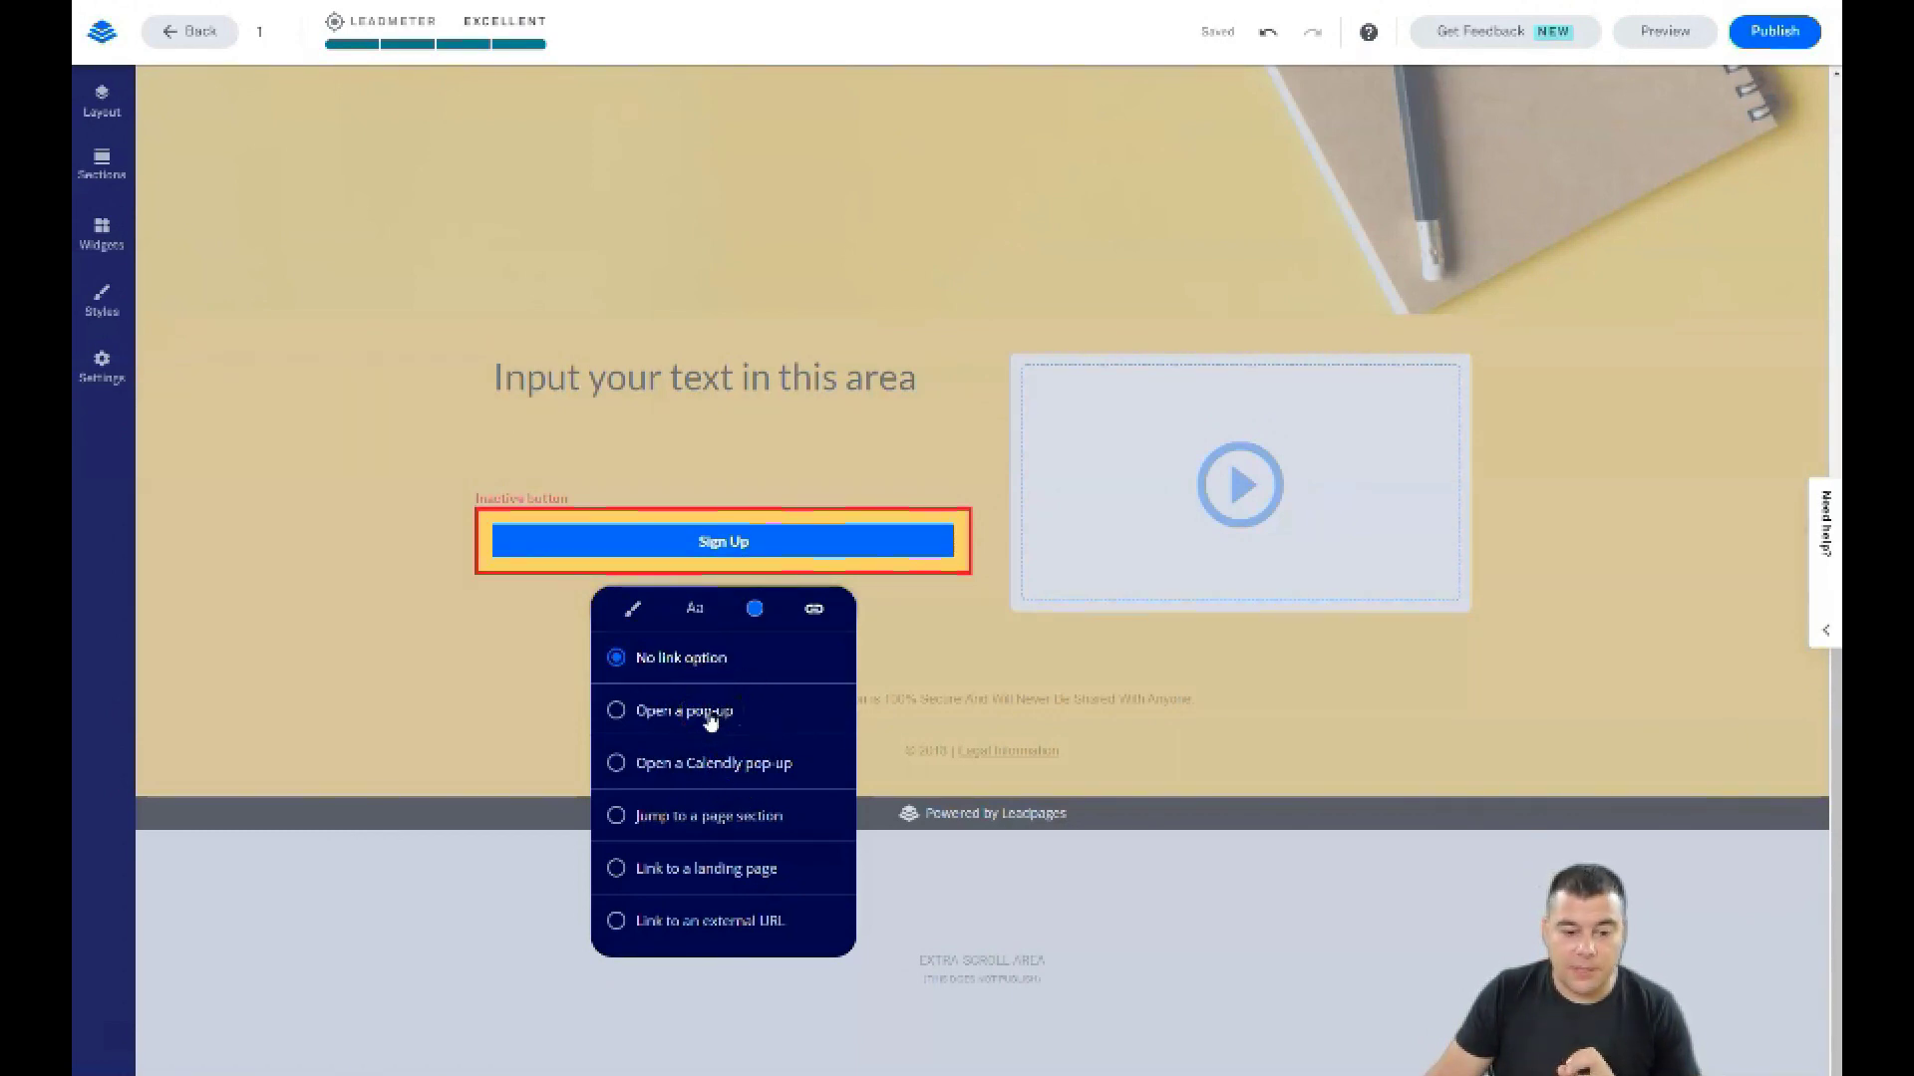
left_click(688, 713)
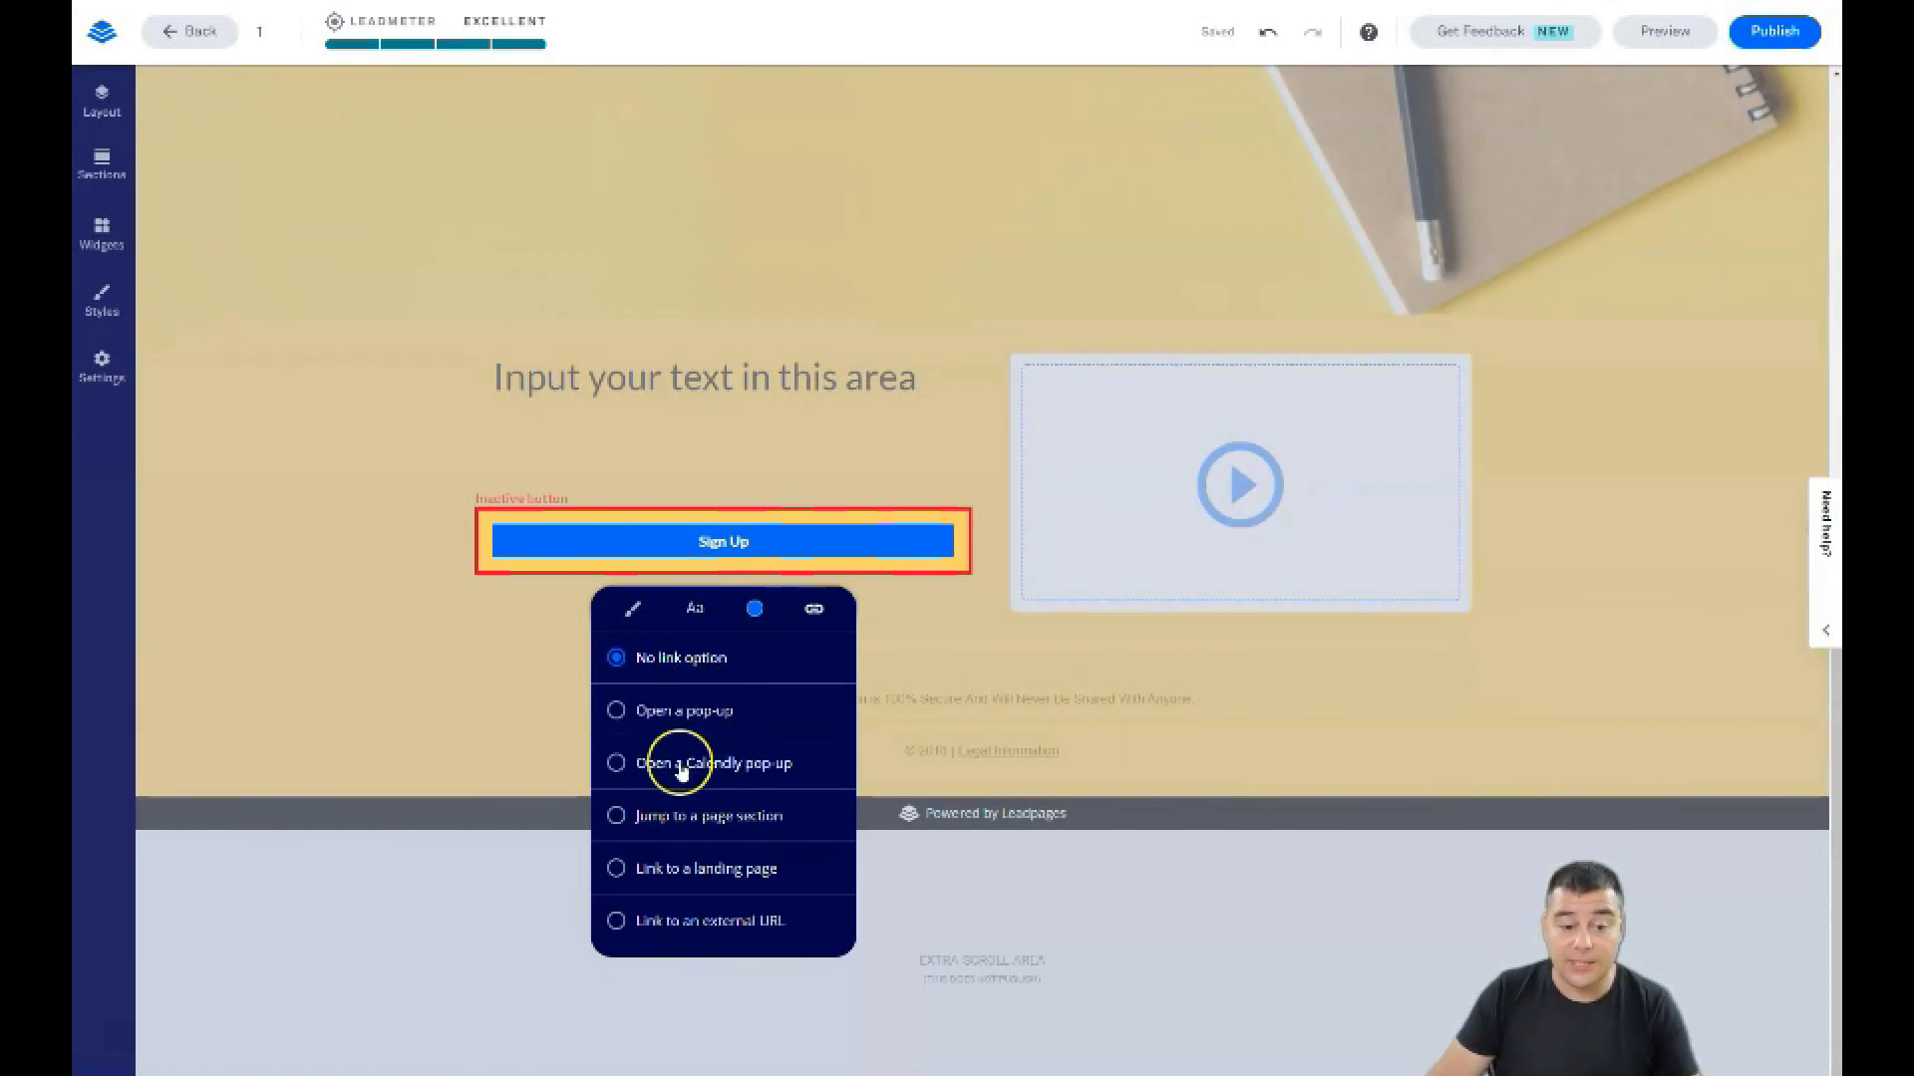
left_click(620, 709)
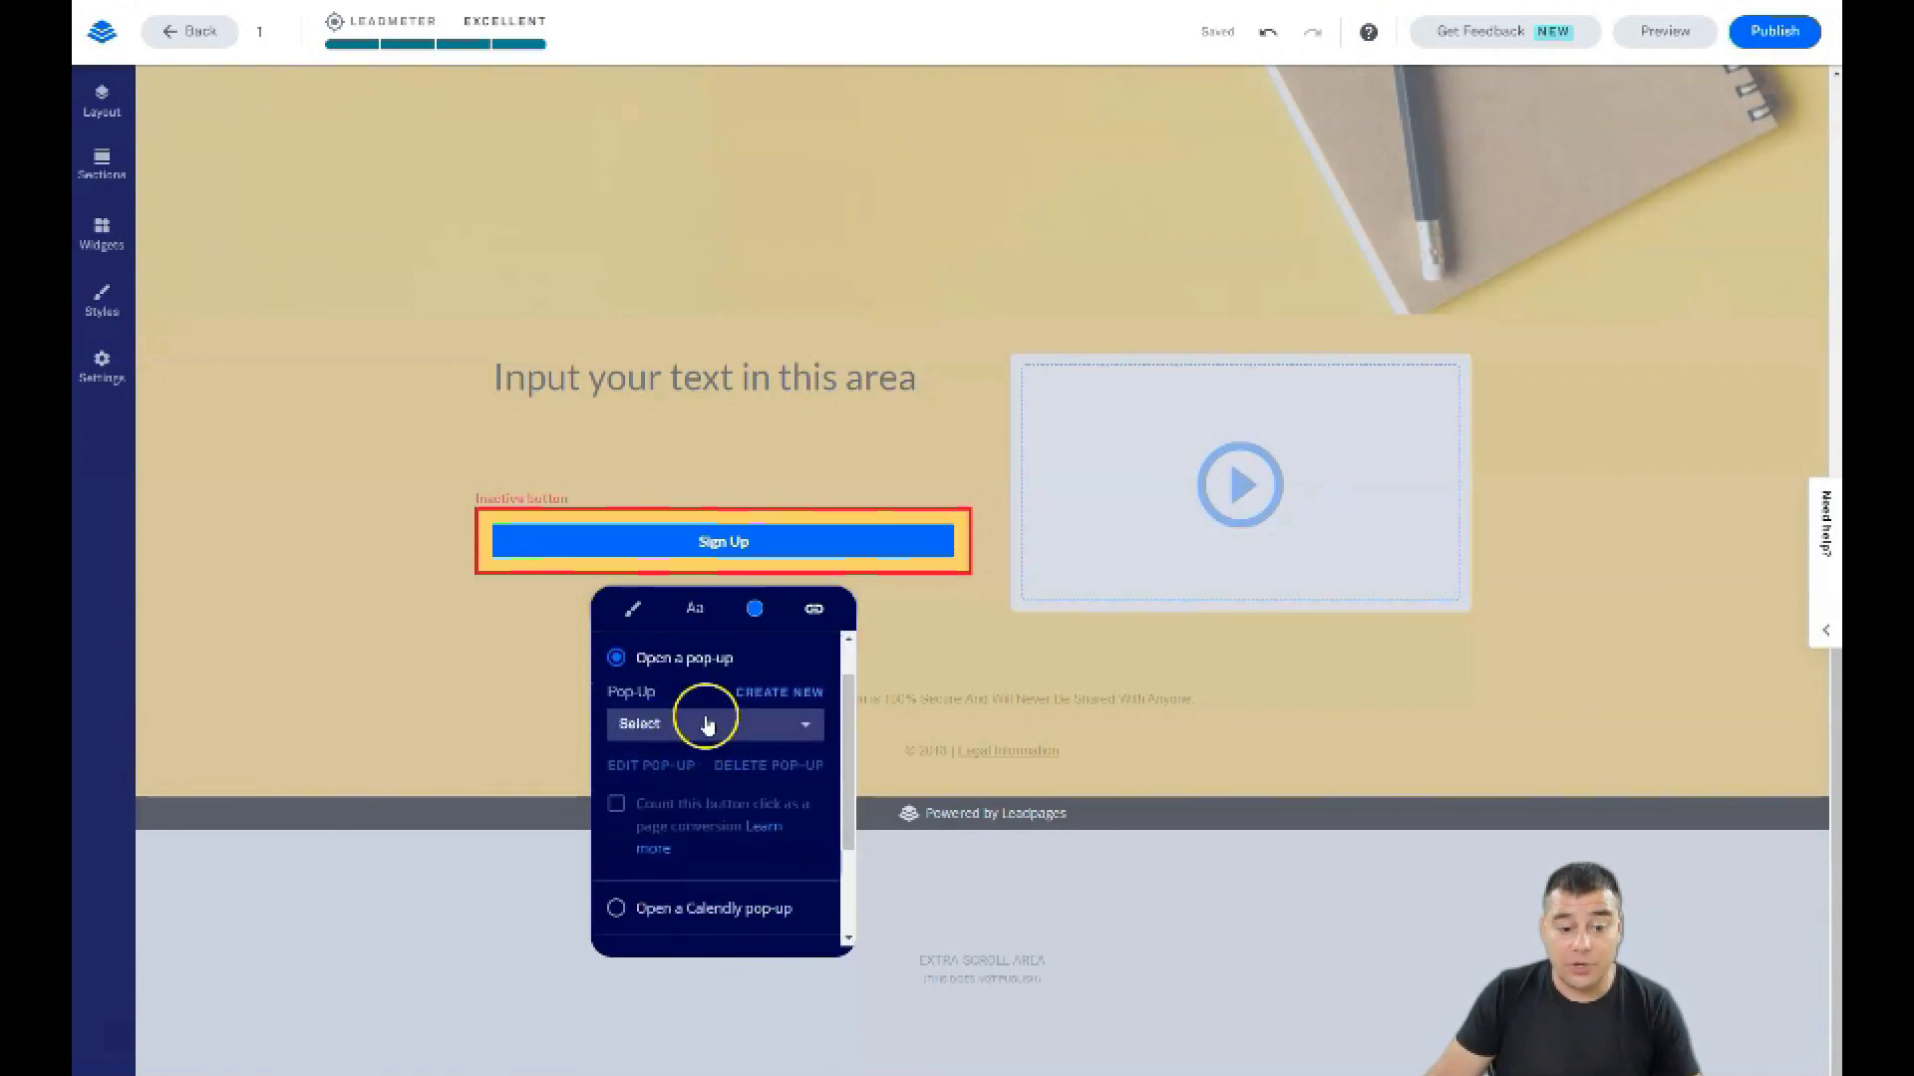
left_click(804, 724)
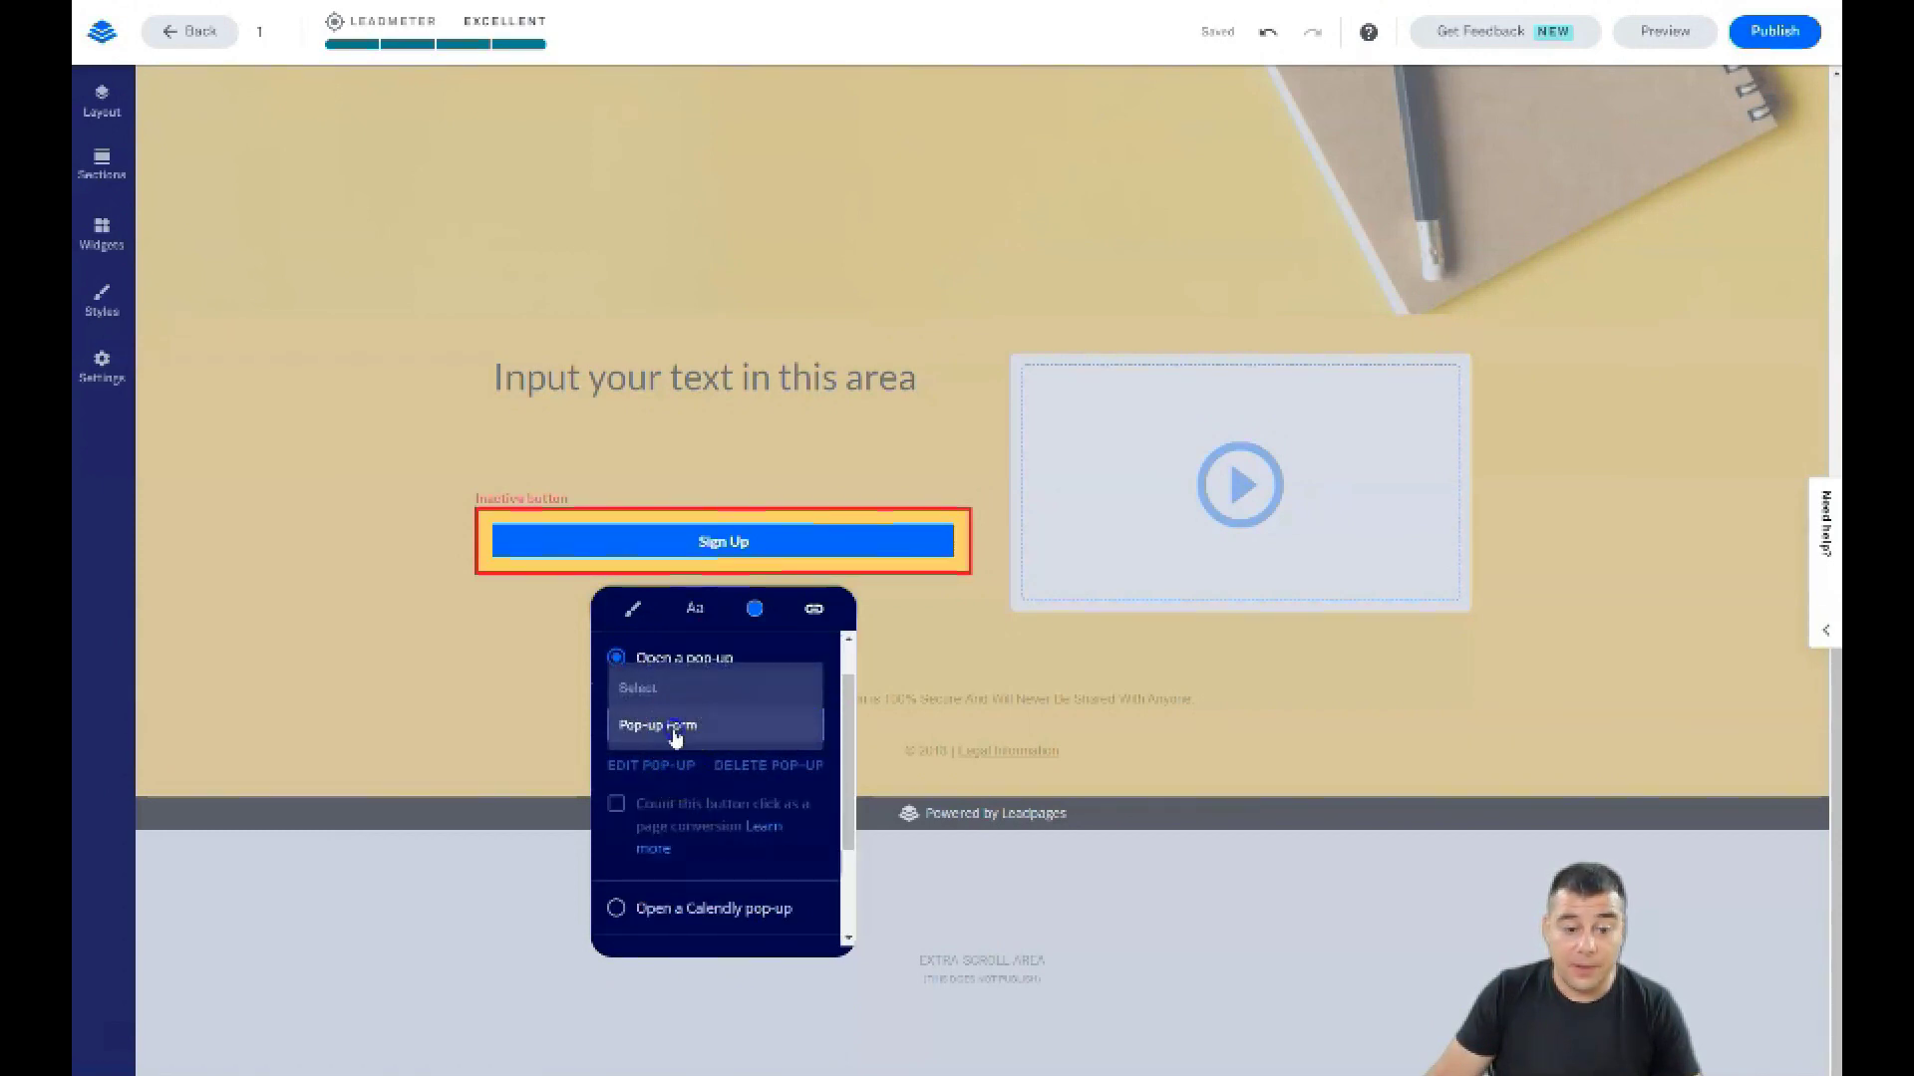
left_click(675, 735)
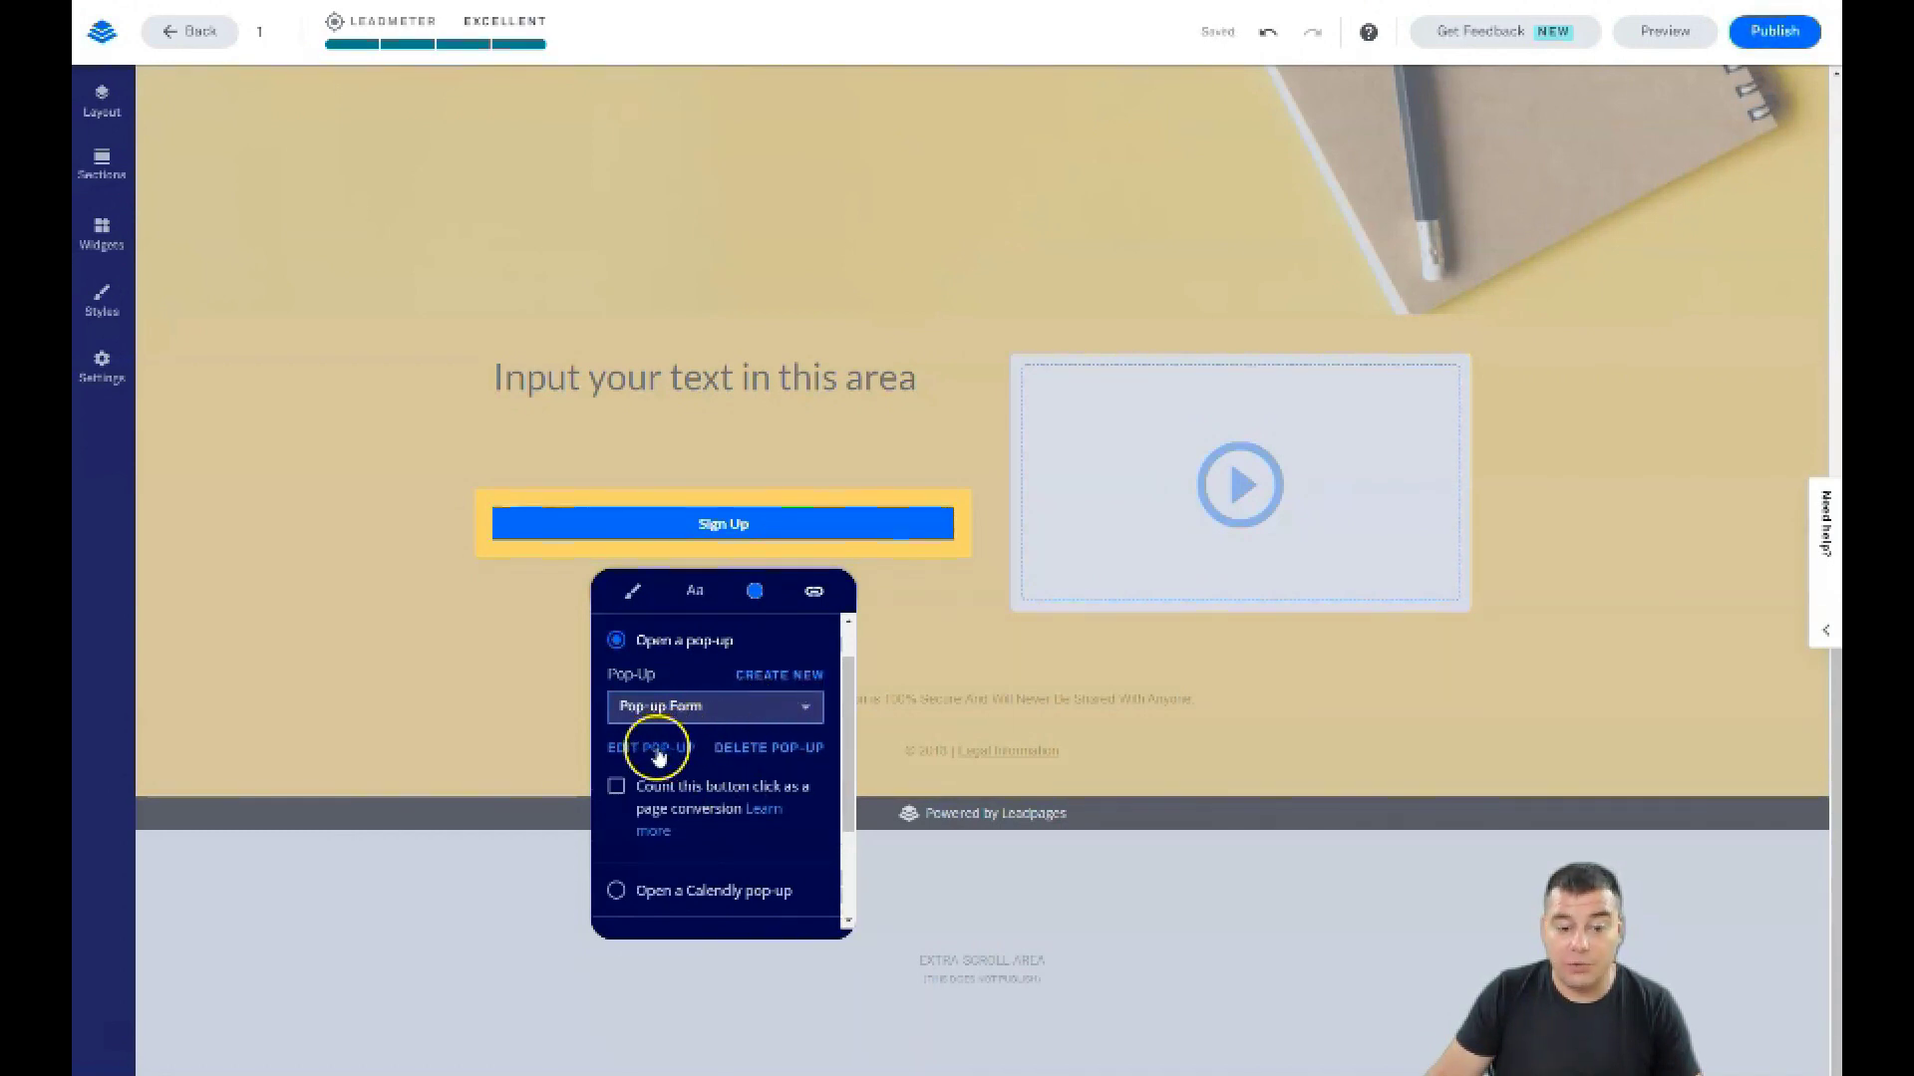
left_click(658, 749)
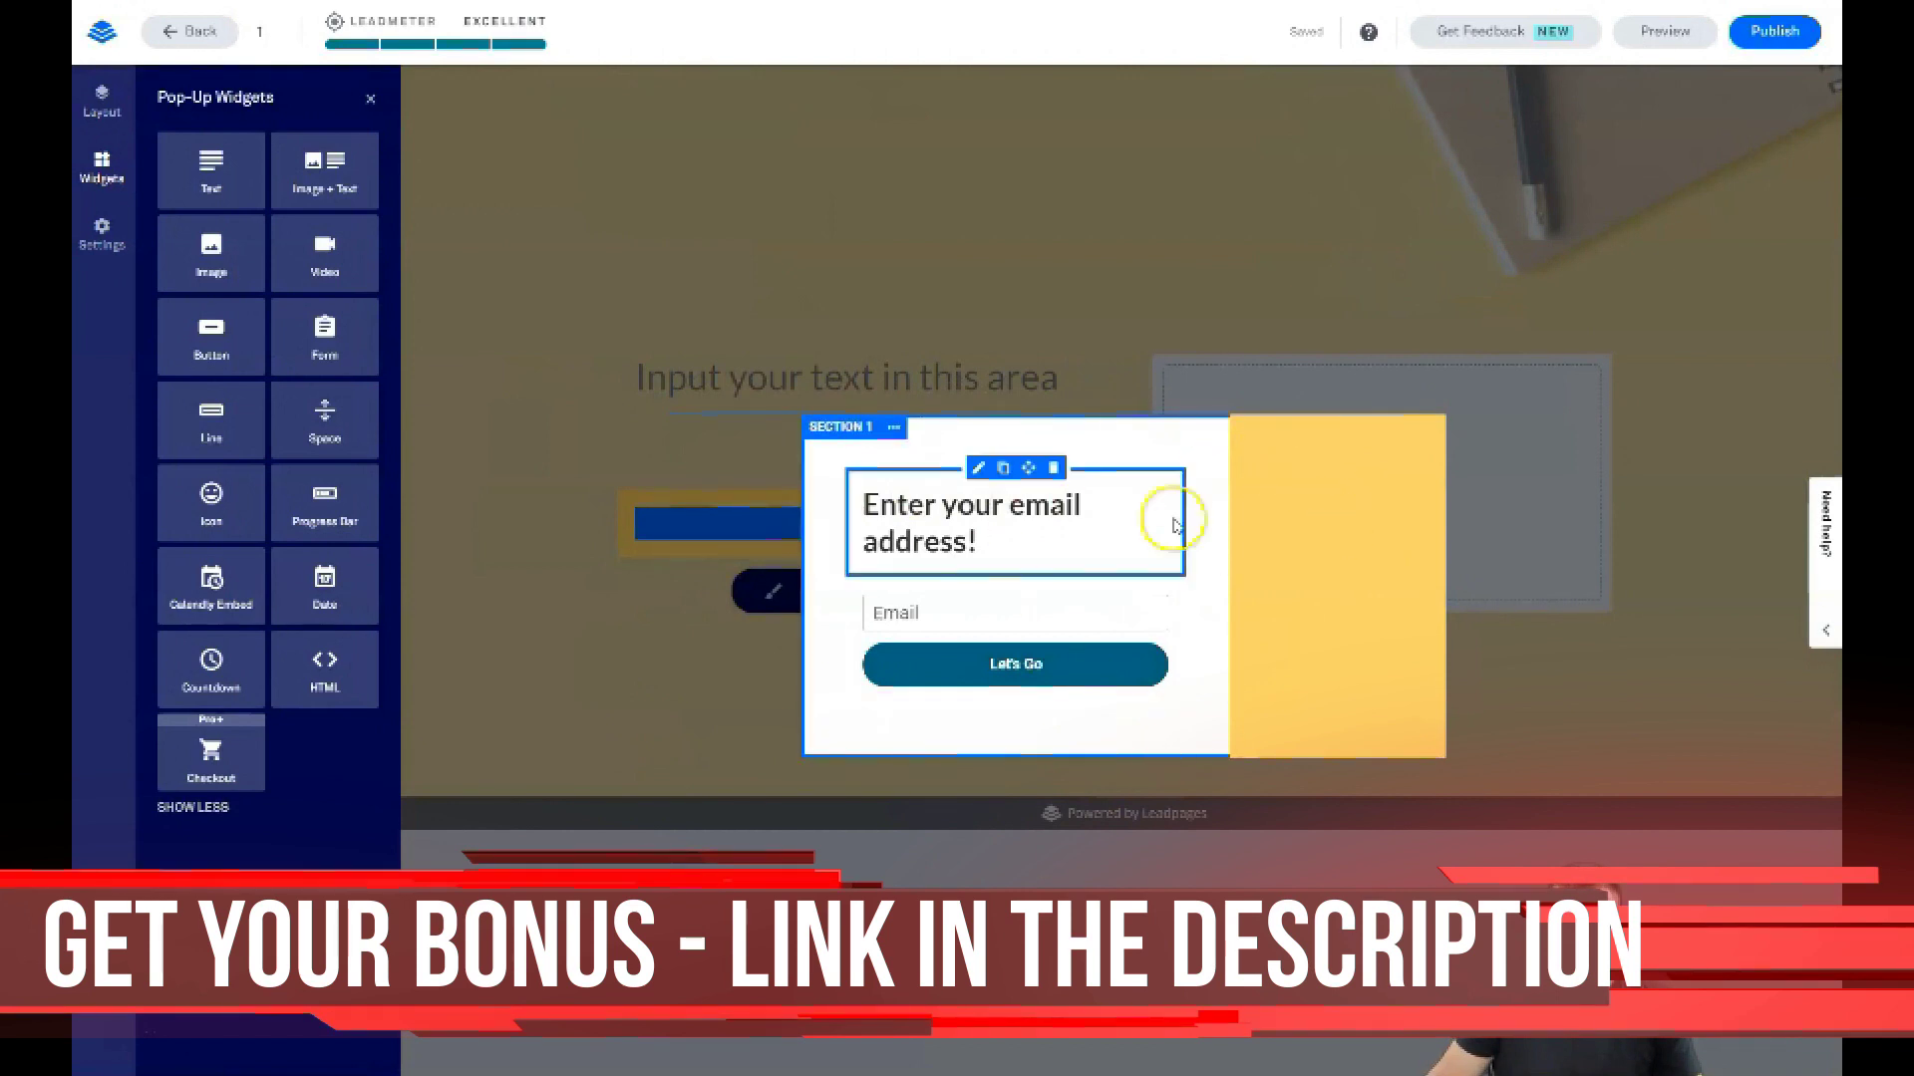
left_click(895, 429)
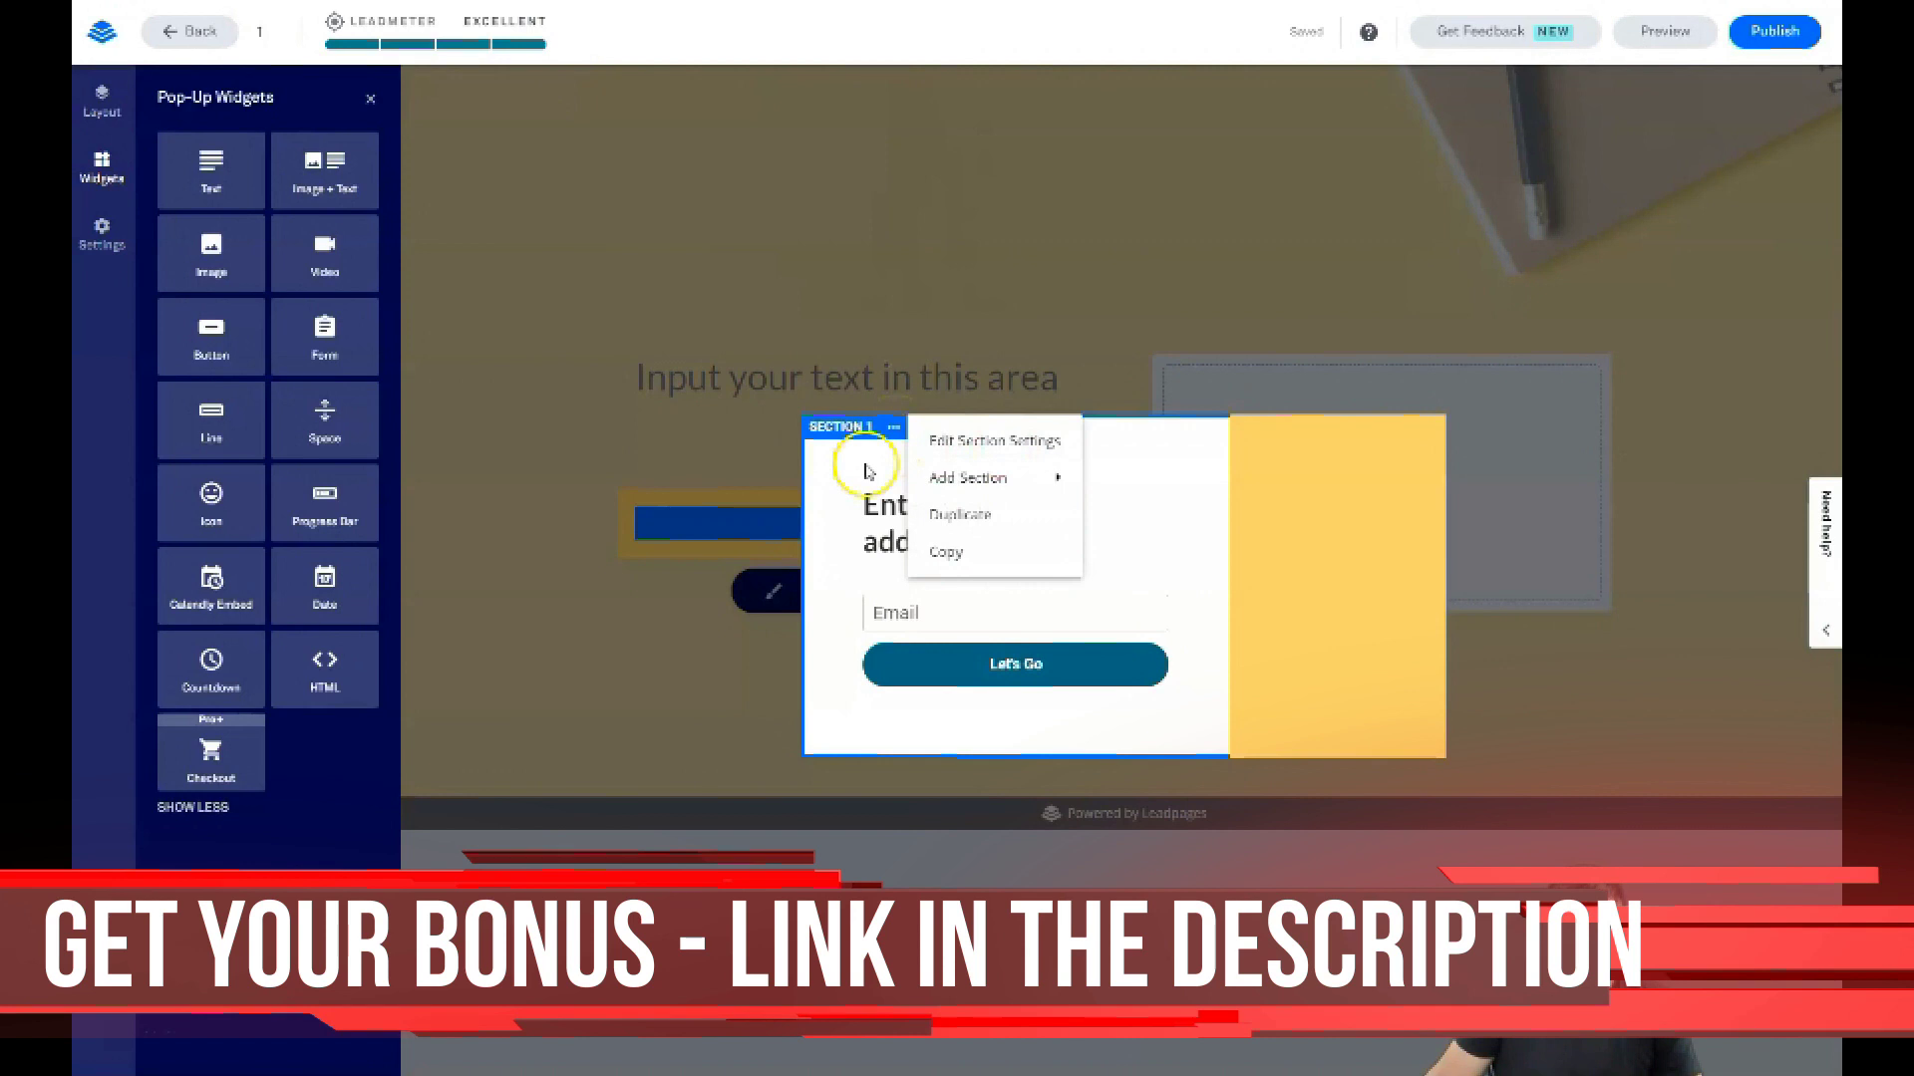
left_click(867, 453)
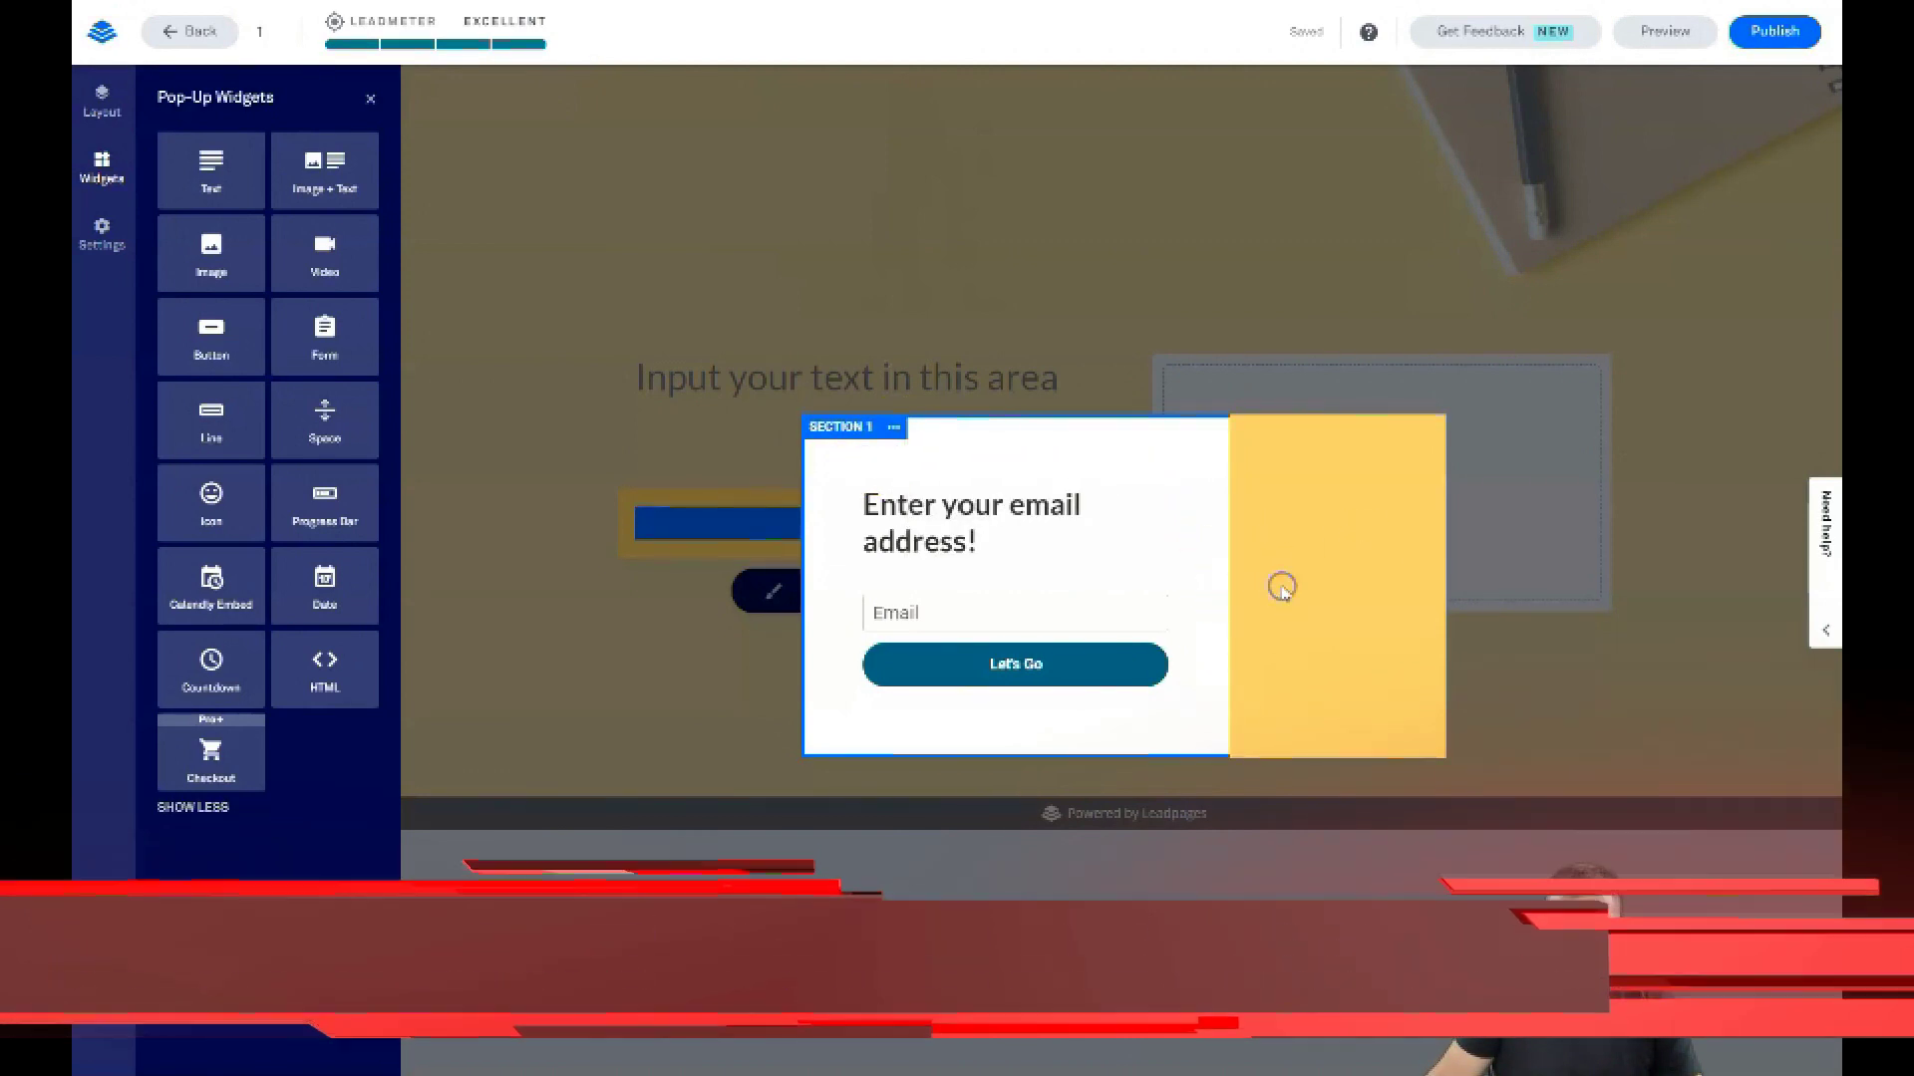
left_click_drag(1218, 588, 1265, 585)
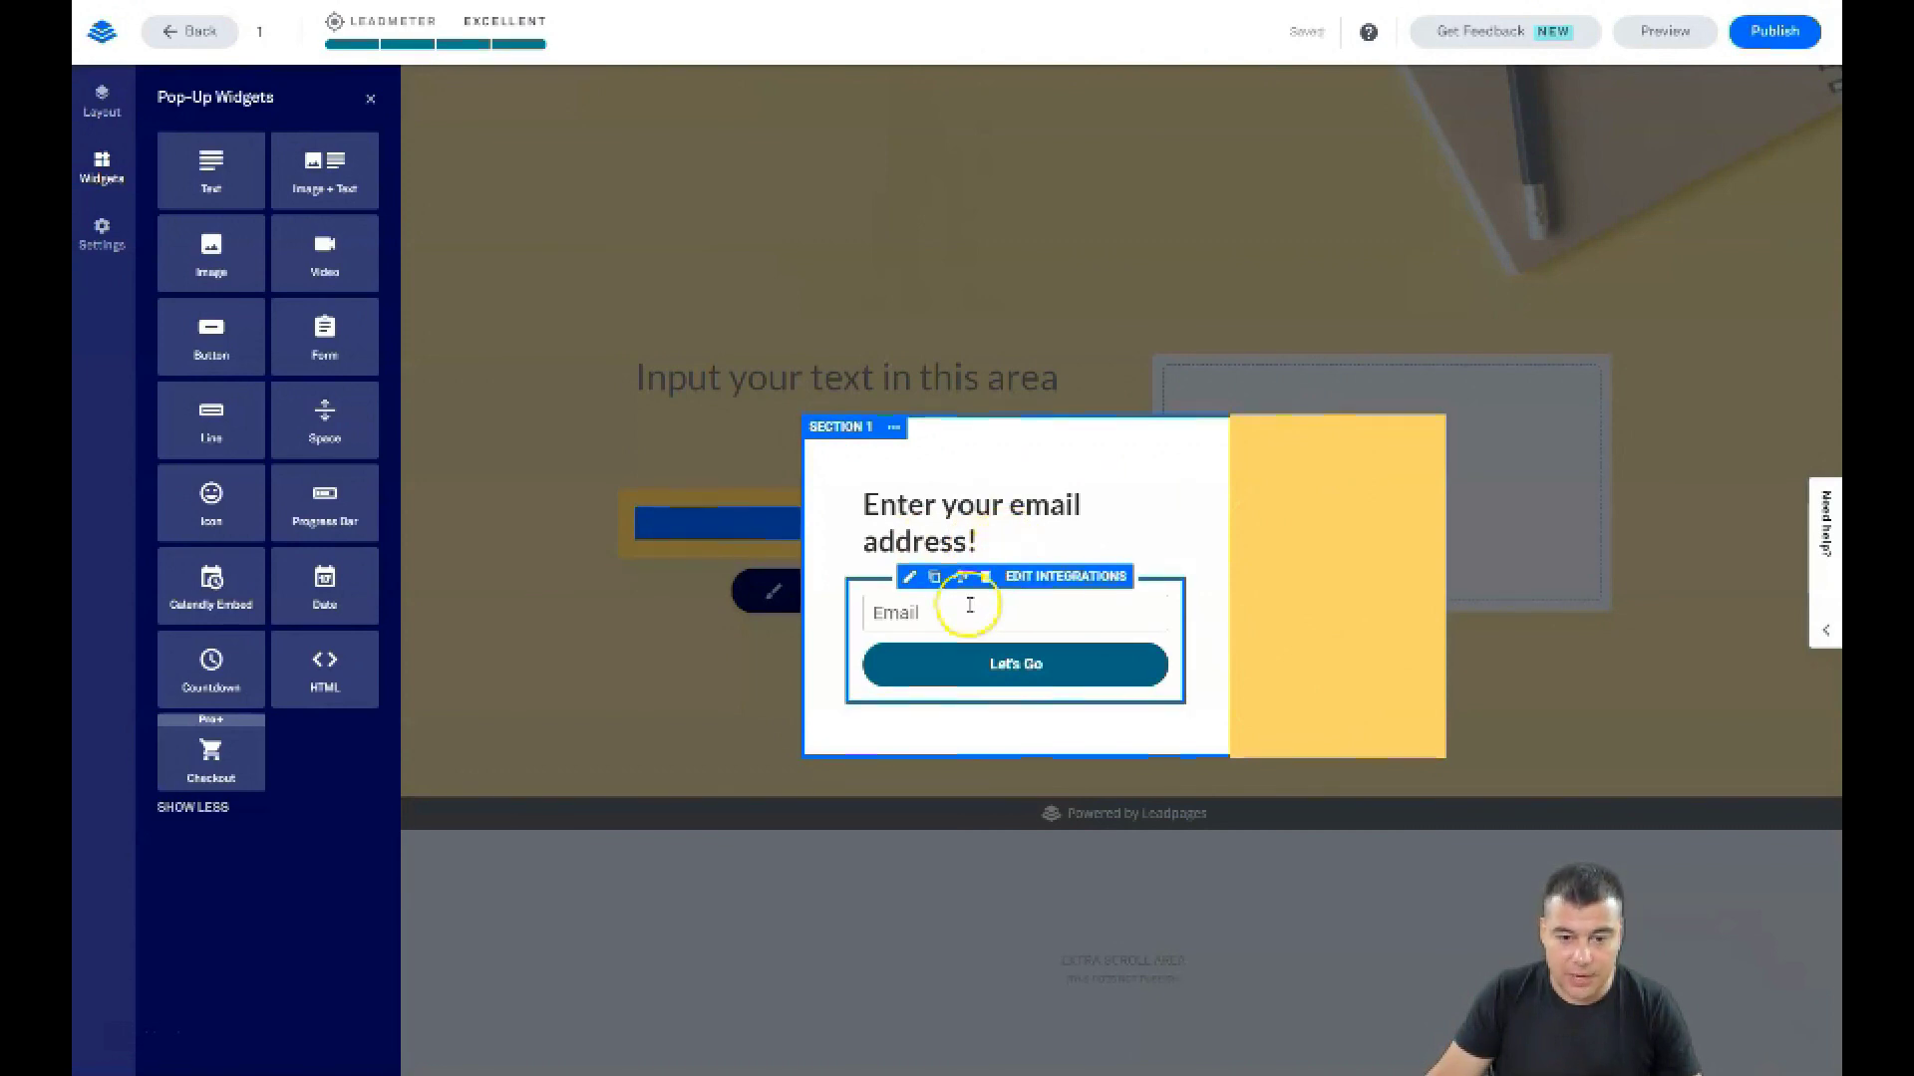
left_click(1050, 589)
Add a First Name field to the pop-up form and move it above Email
left_click(181, 157)
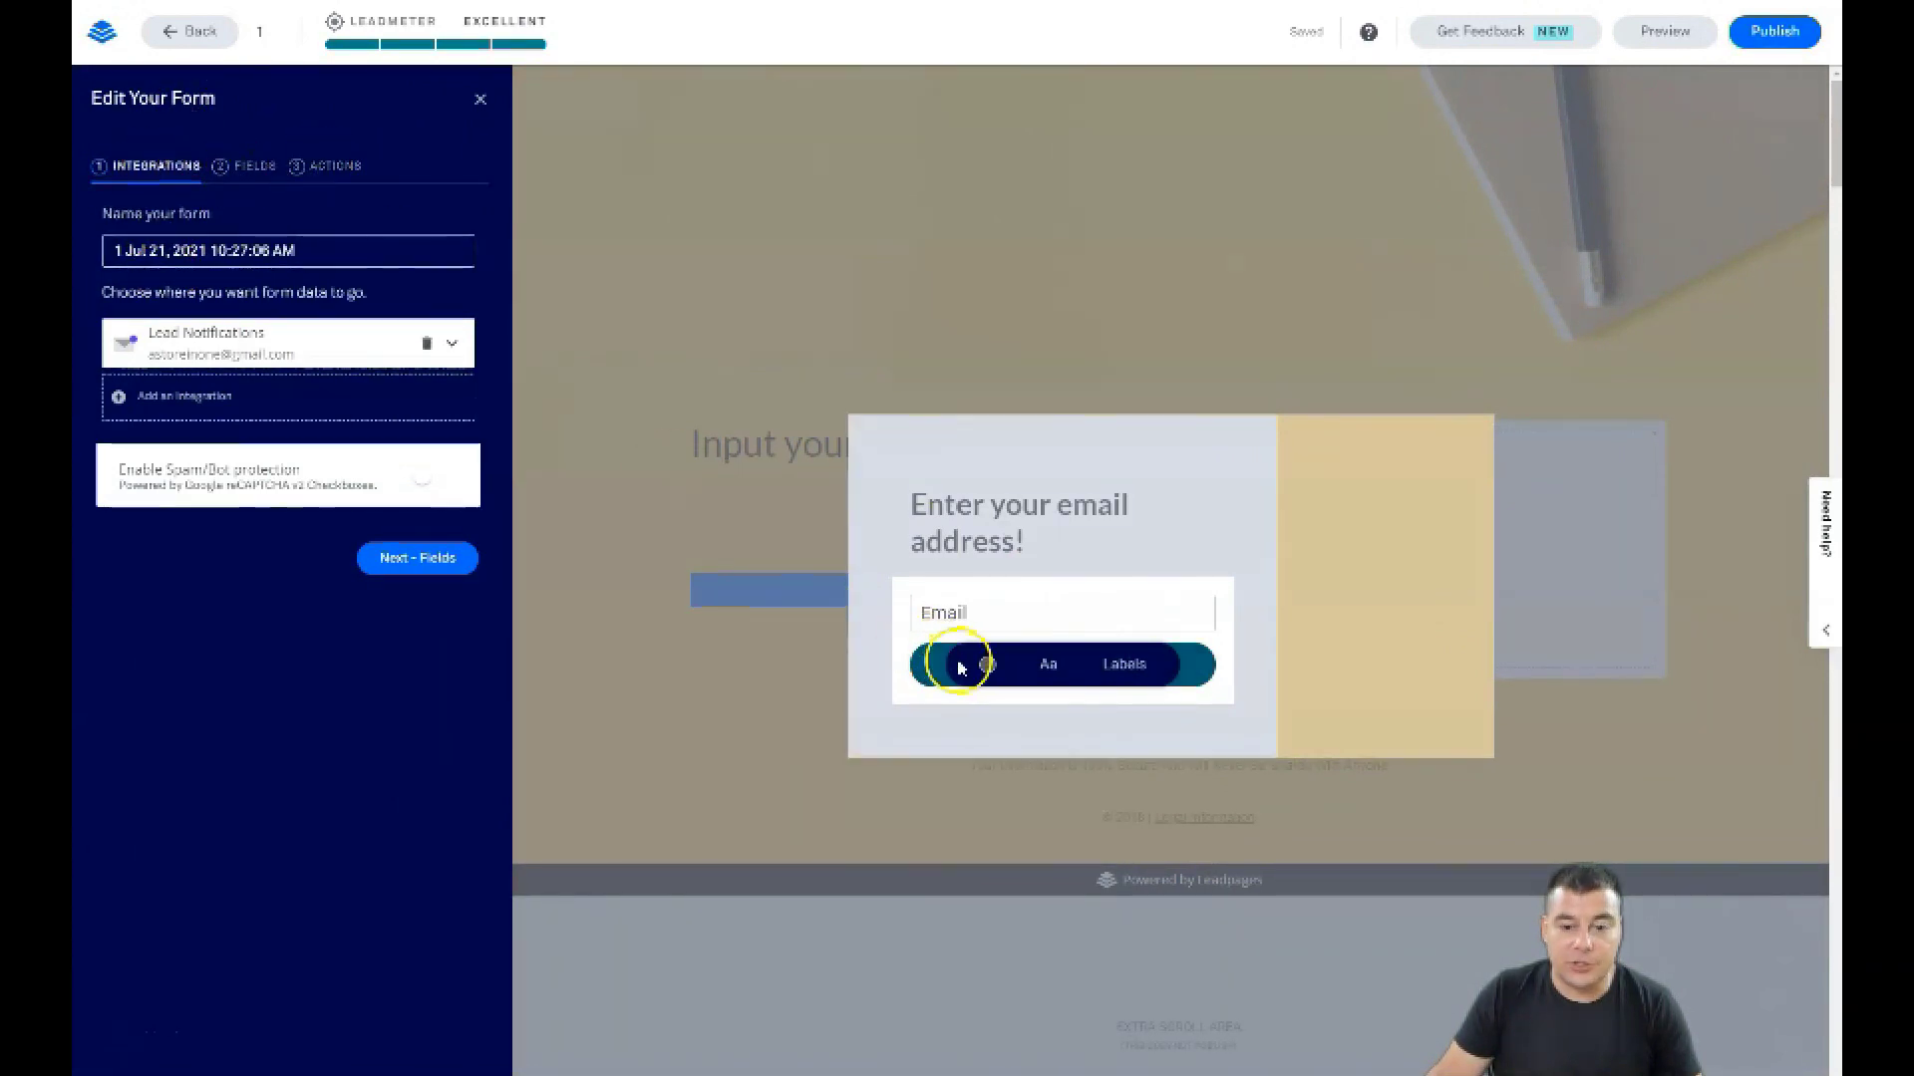
left_click(247, 168)
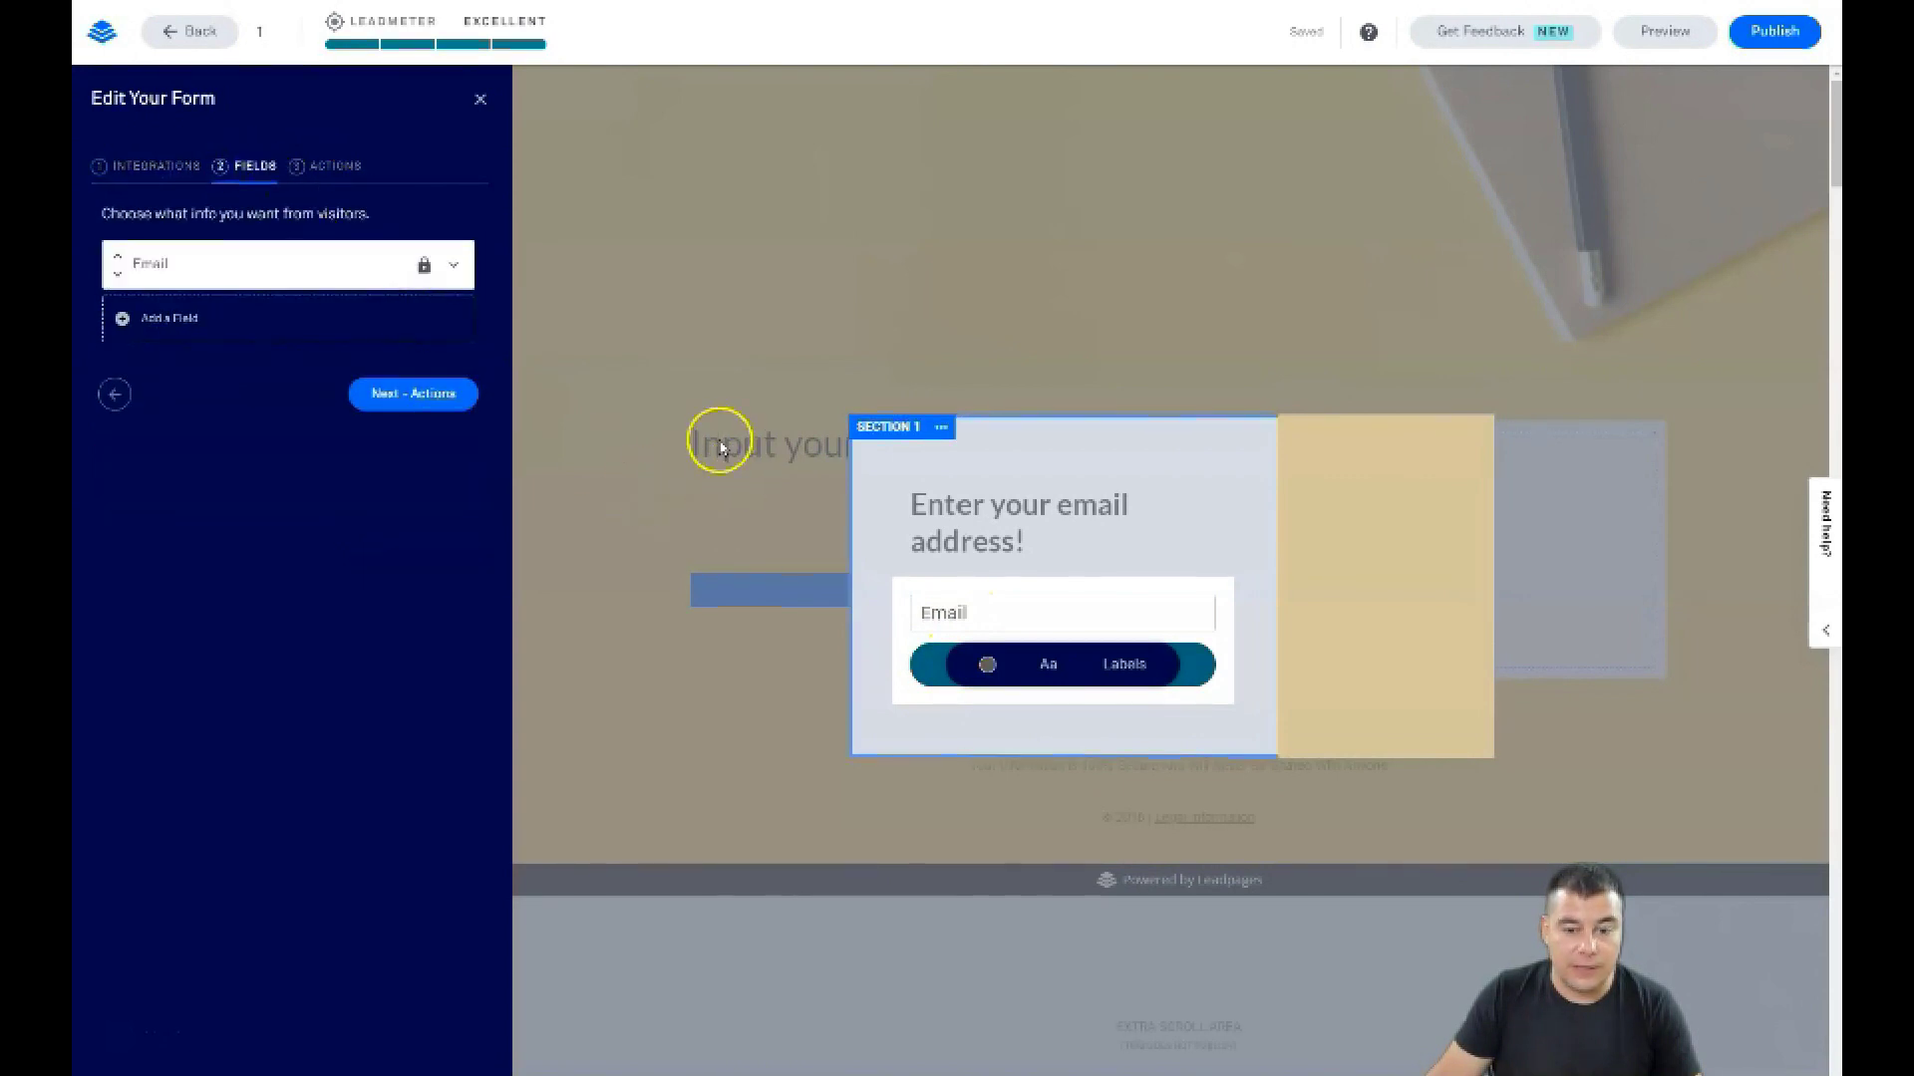
left_click(141, 317)
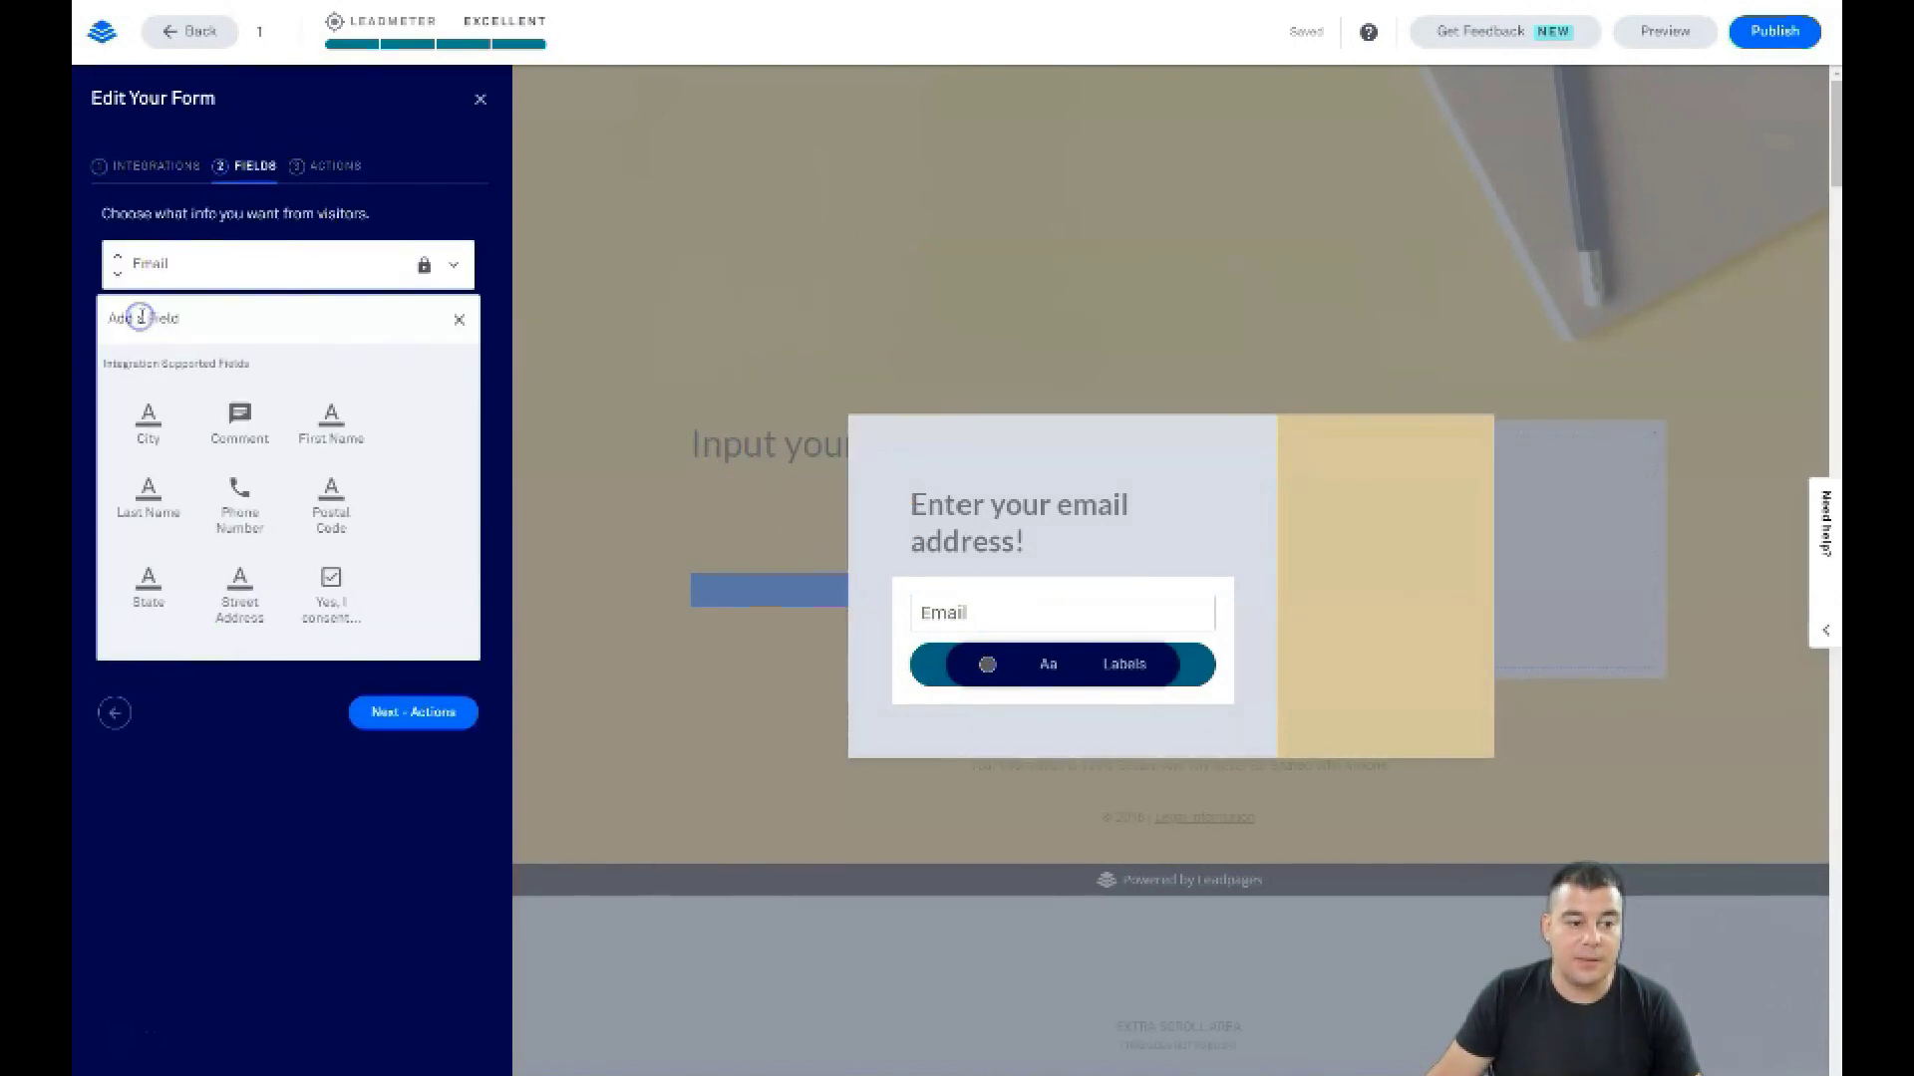
left_click(333, 420)
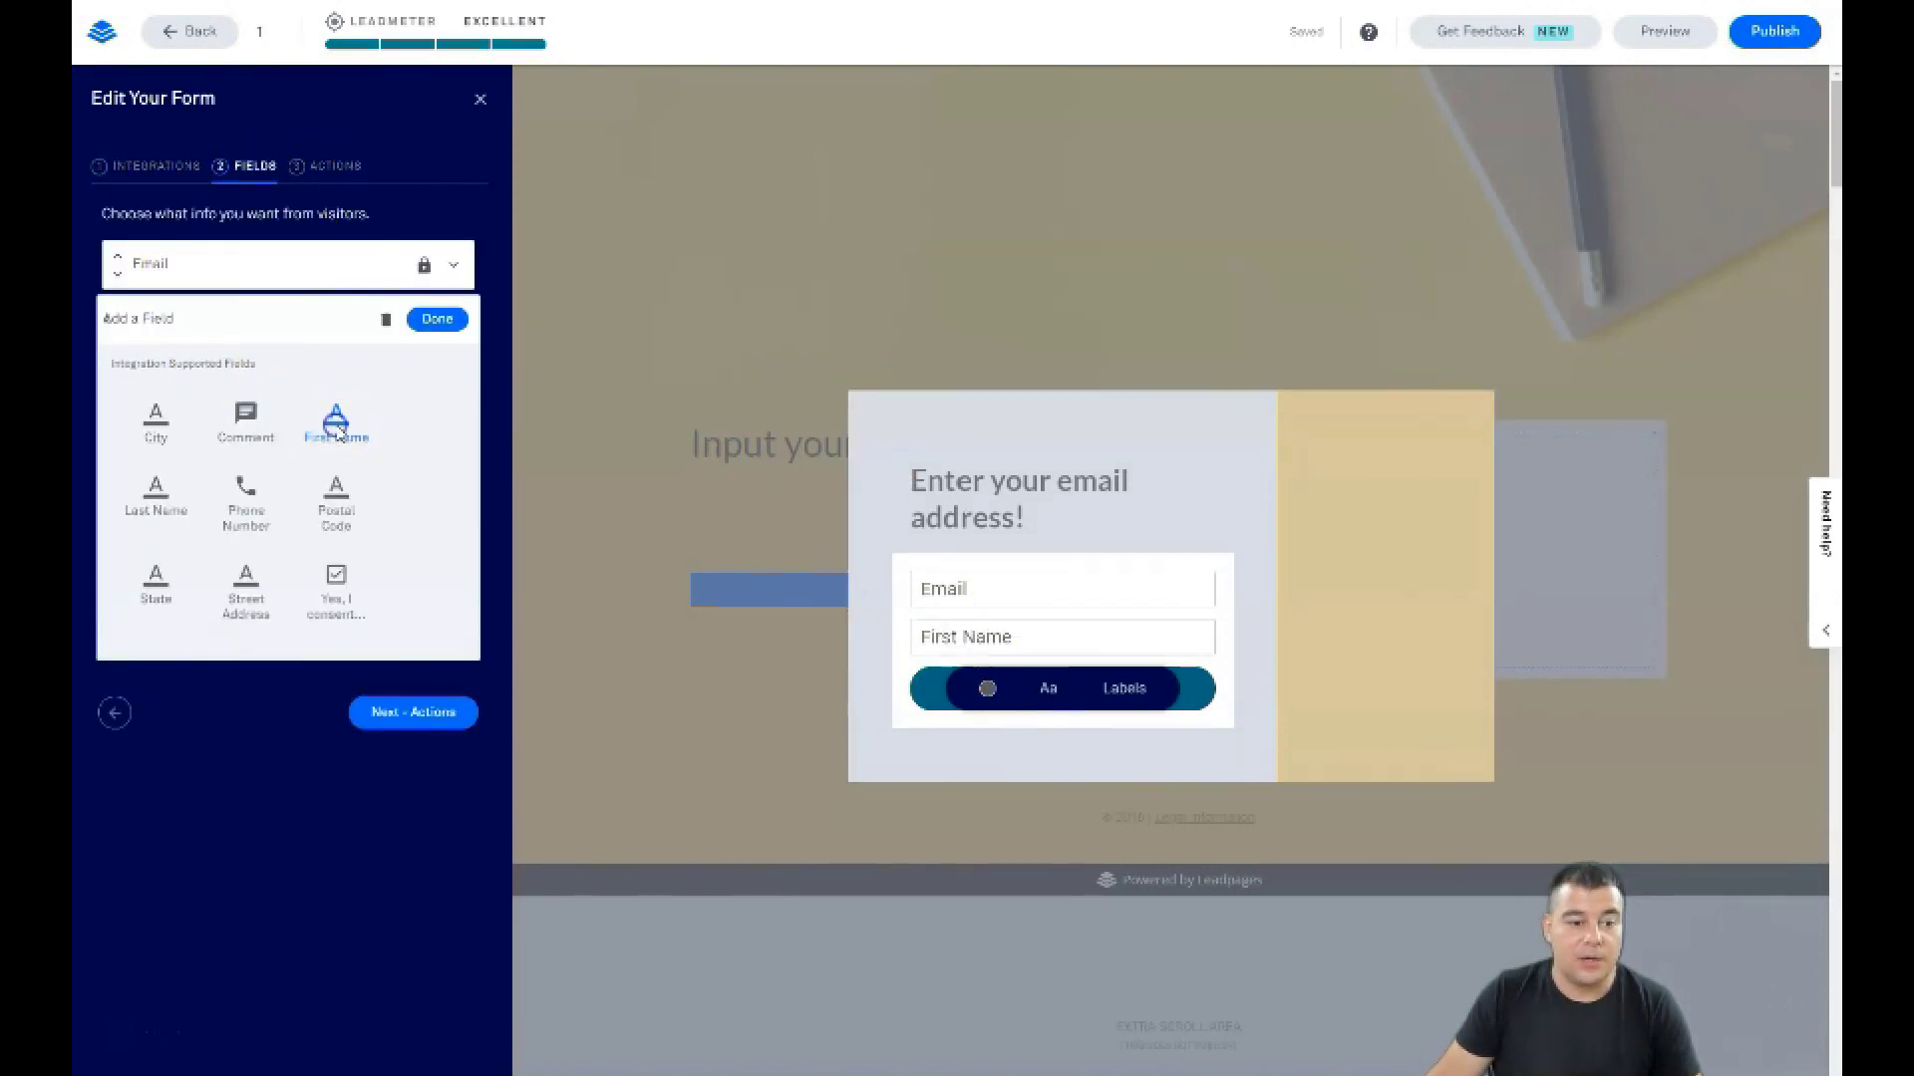
left_click(425, 335)
left_click(118, 311)
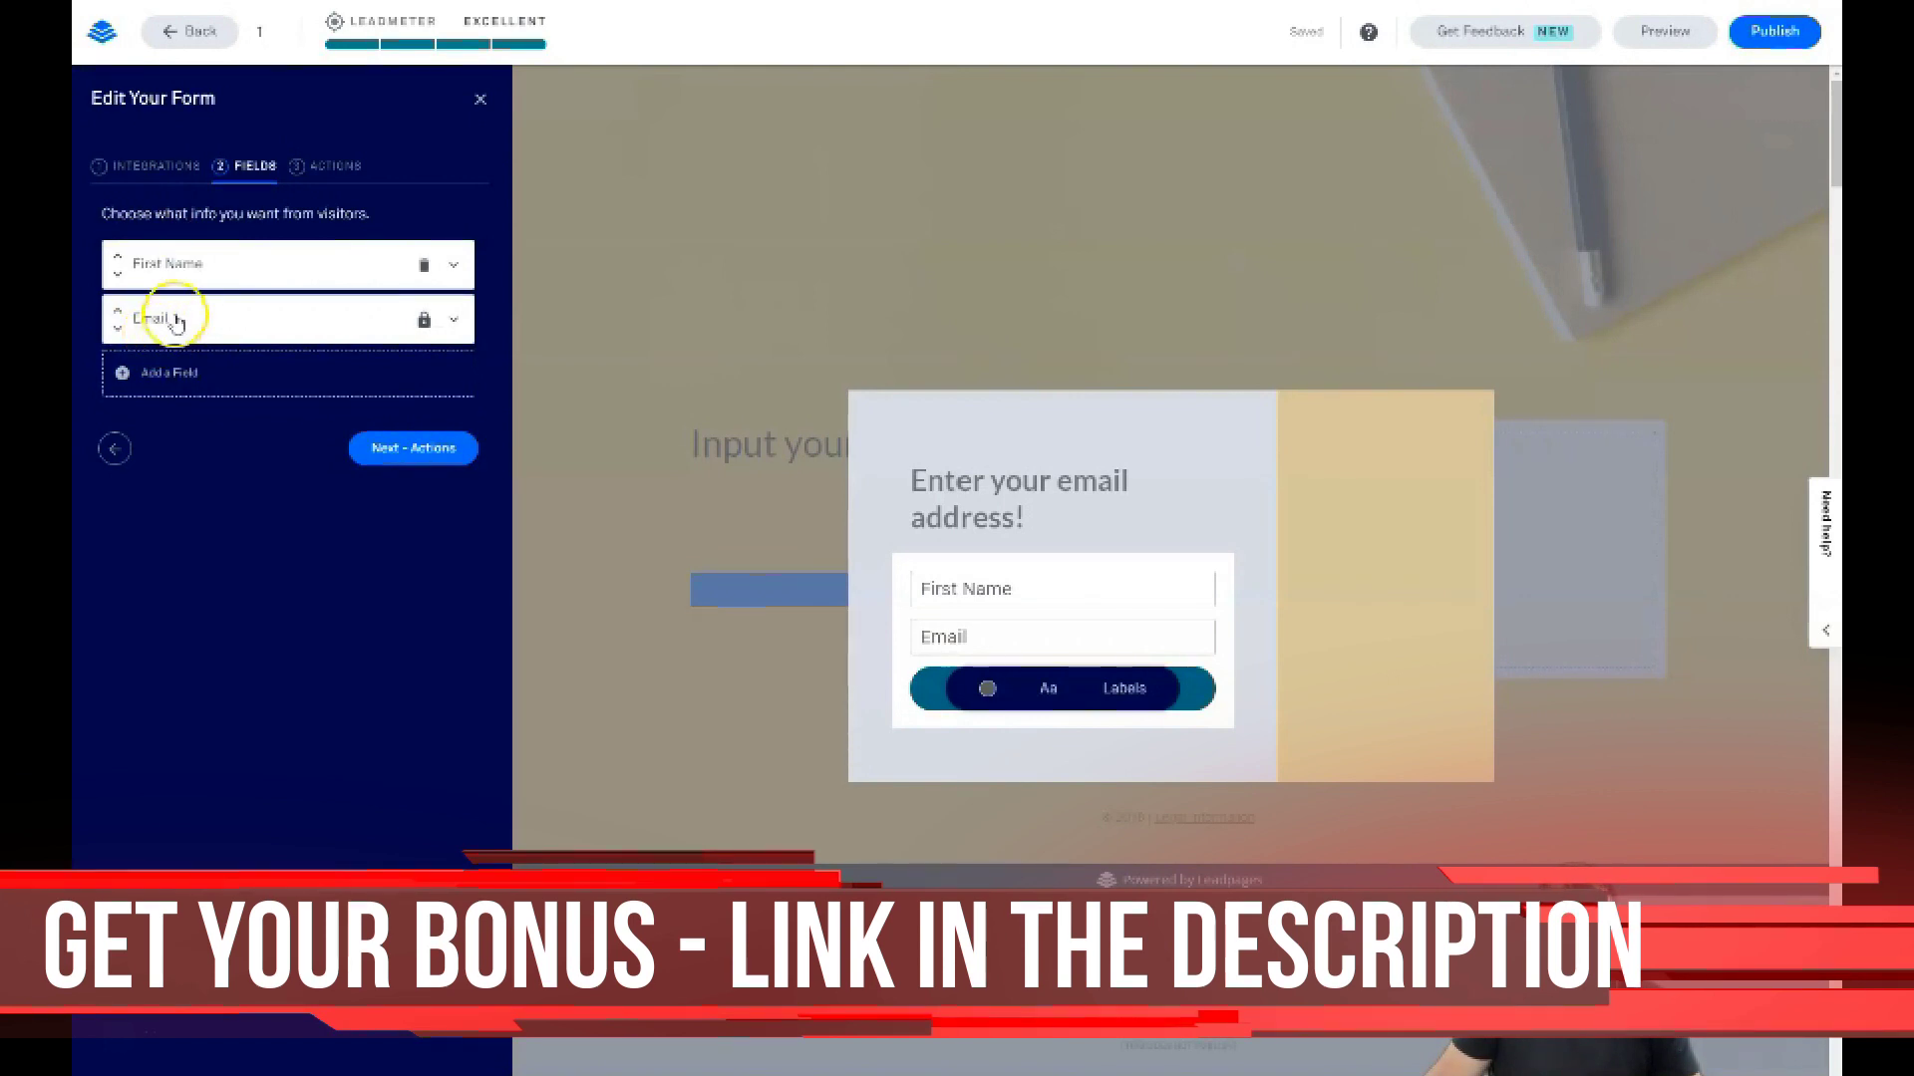
Browse the full integrations catalogue via Add an integration > More Services
left_click(155, 166)
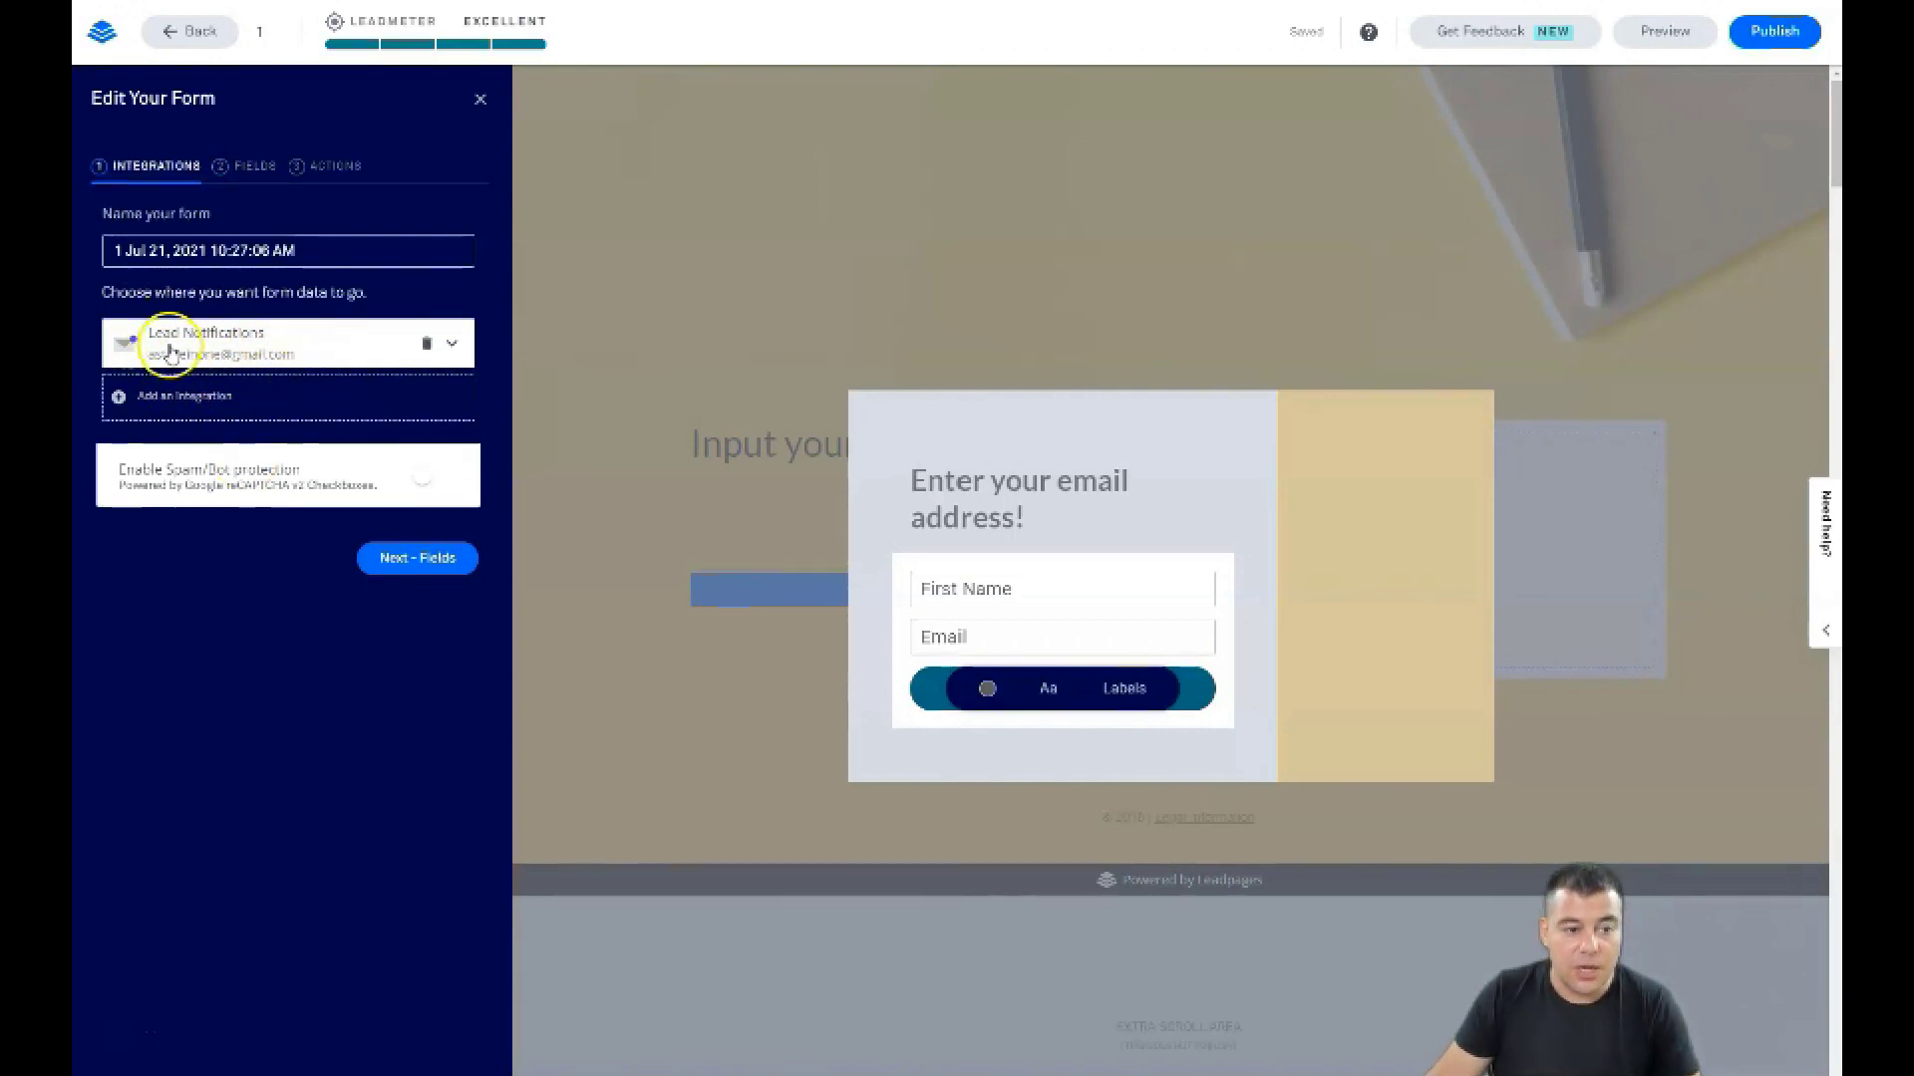
left_click(184, 396)
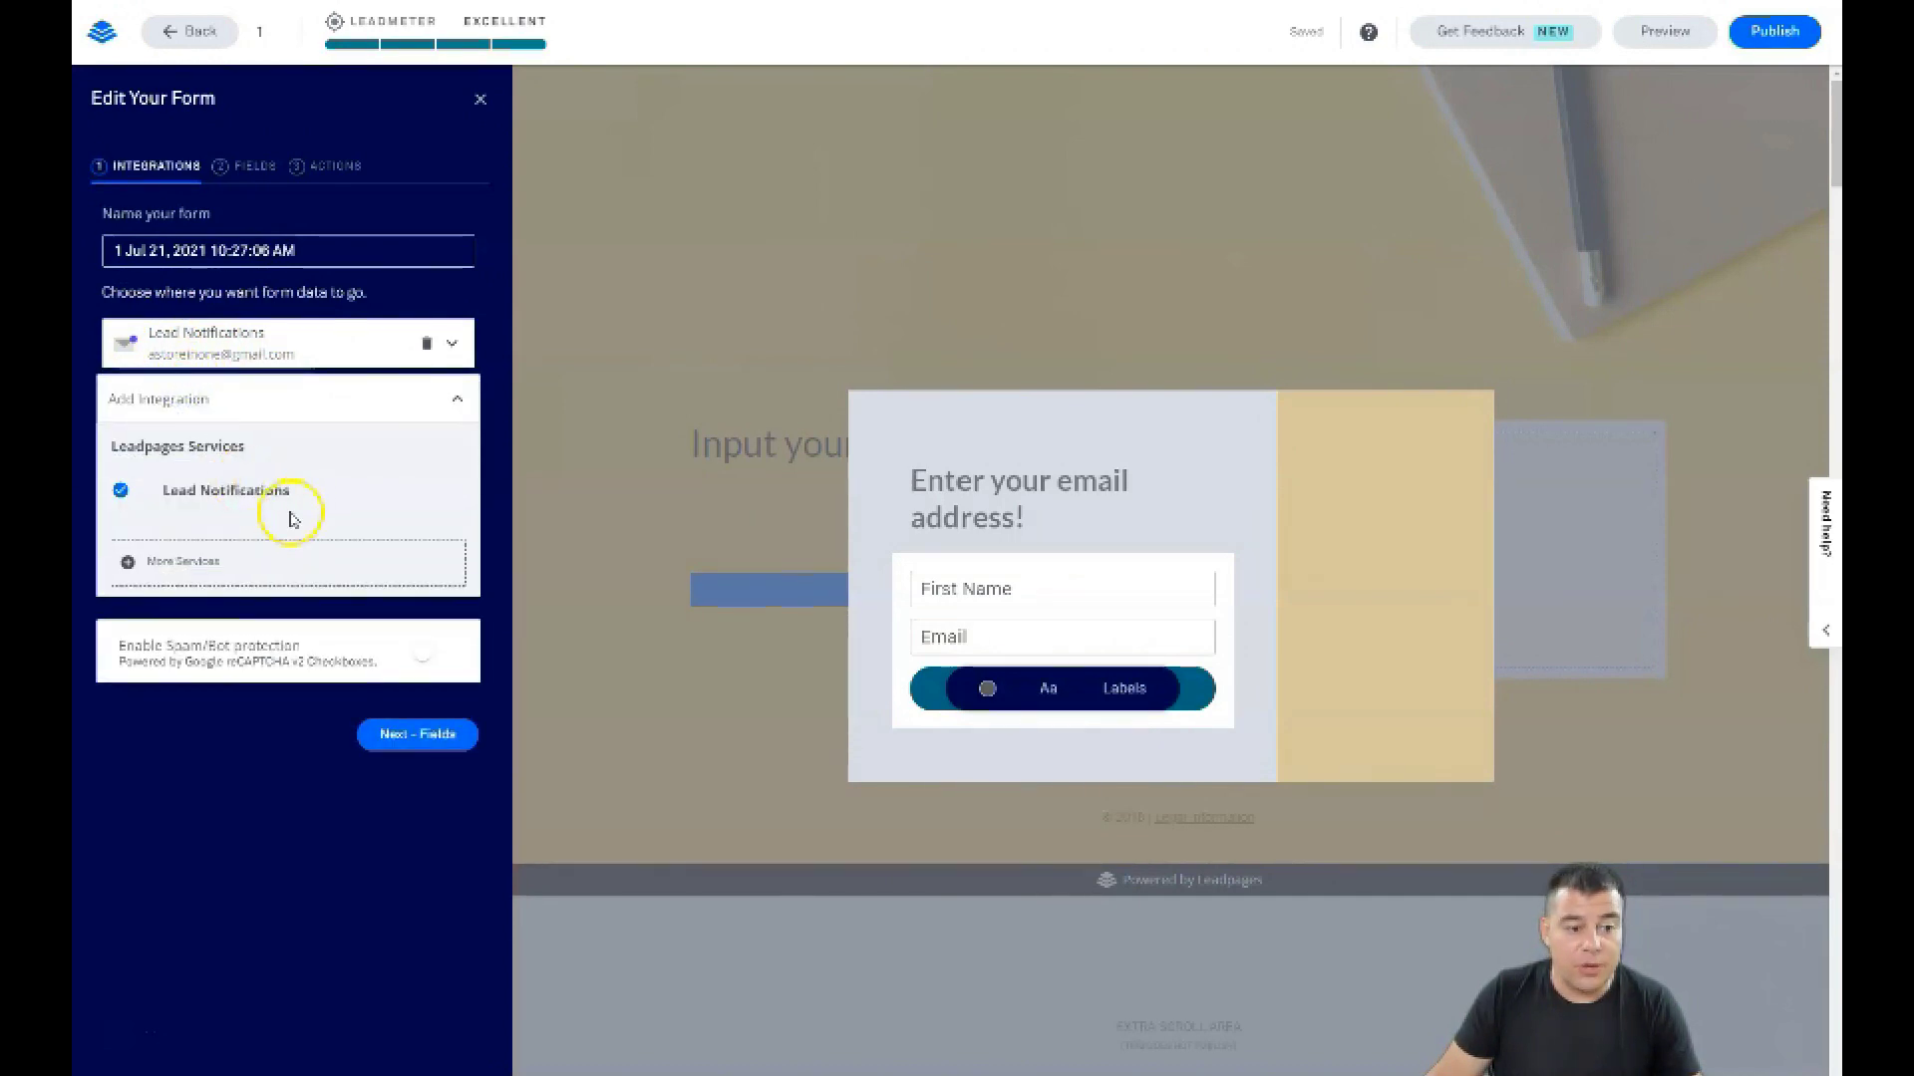
left_click(206, 558)
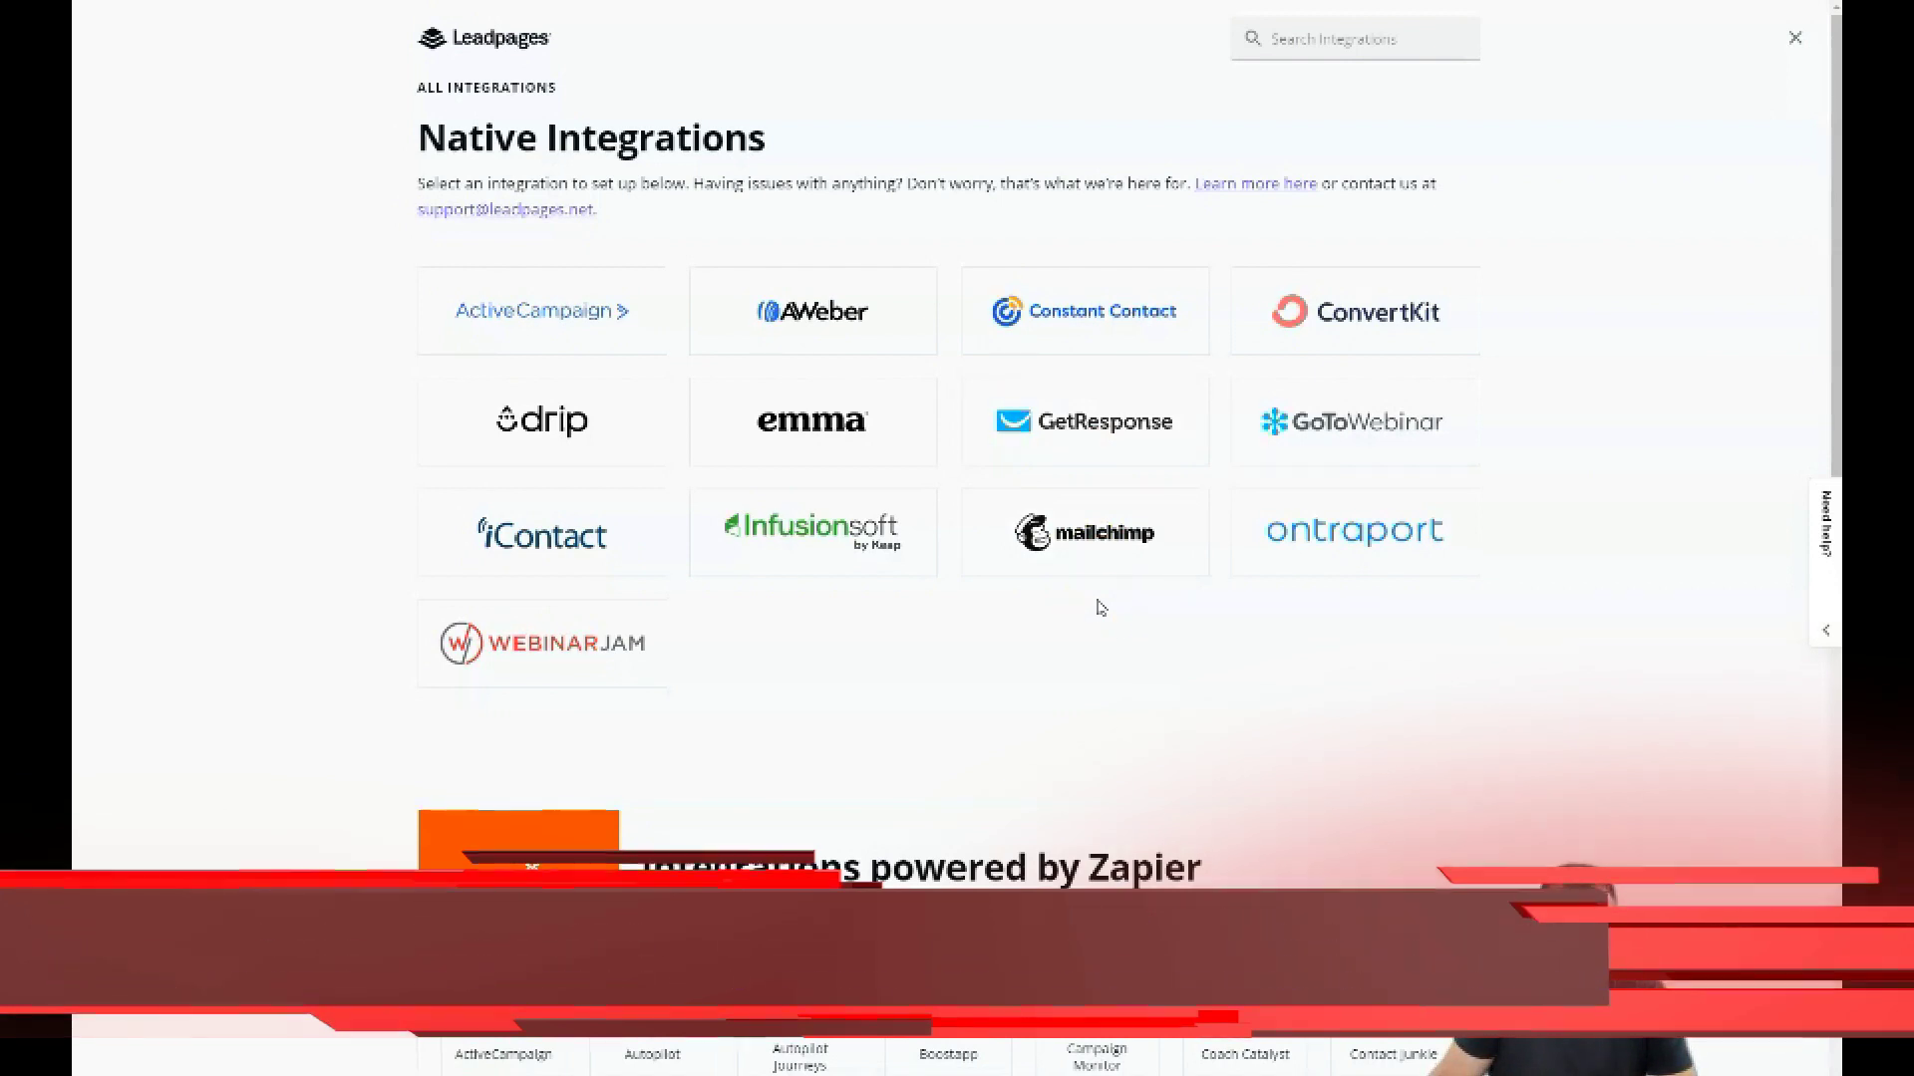
Scroll through the Zapier-powered integrations, then close the catalogue
left_click(1093, 620)
scroll(1073, 617, "down", 9)
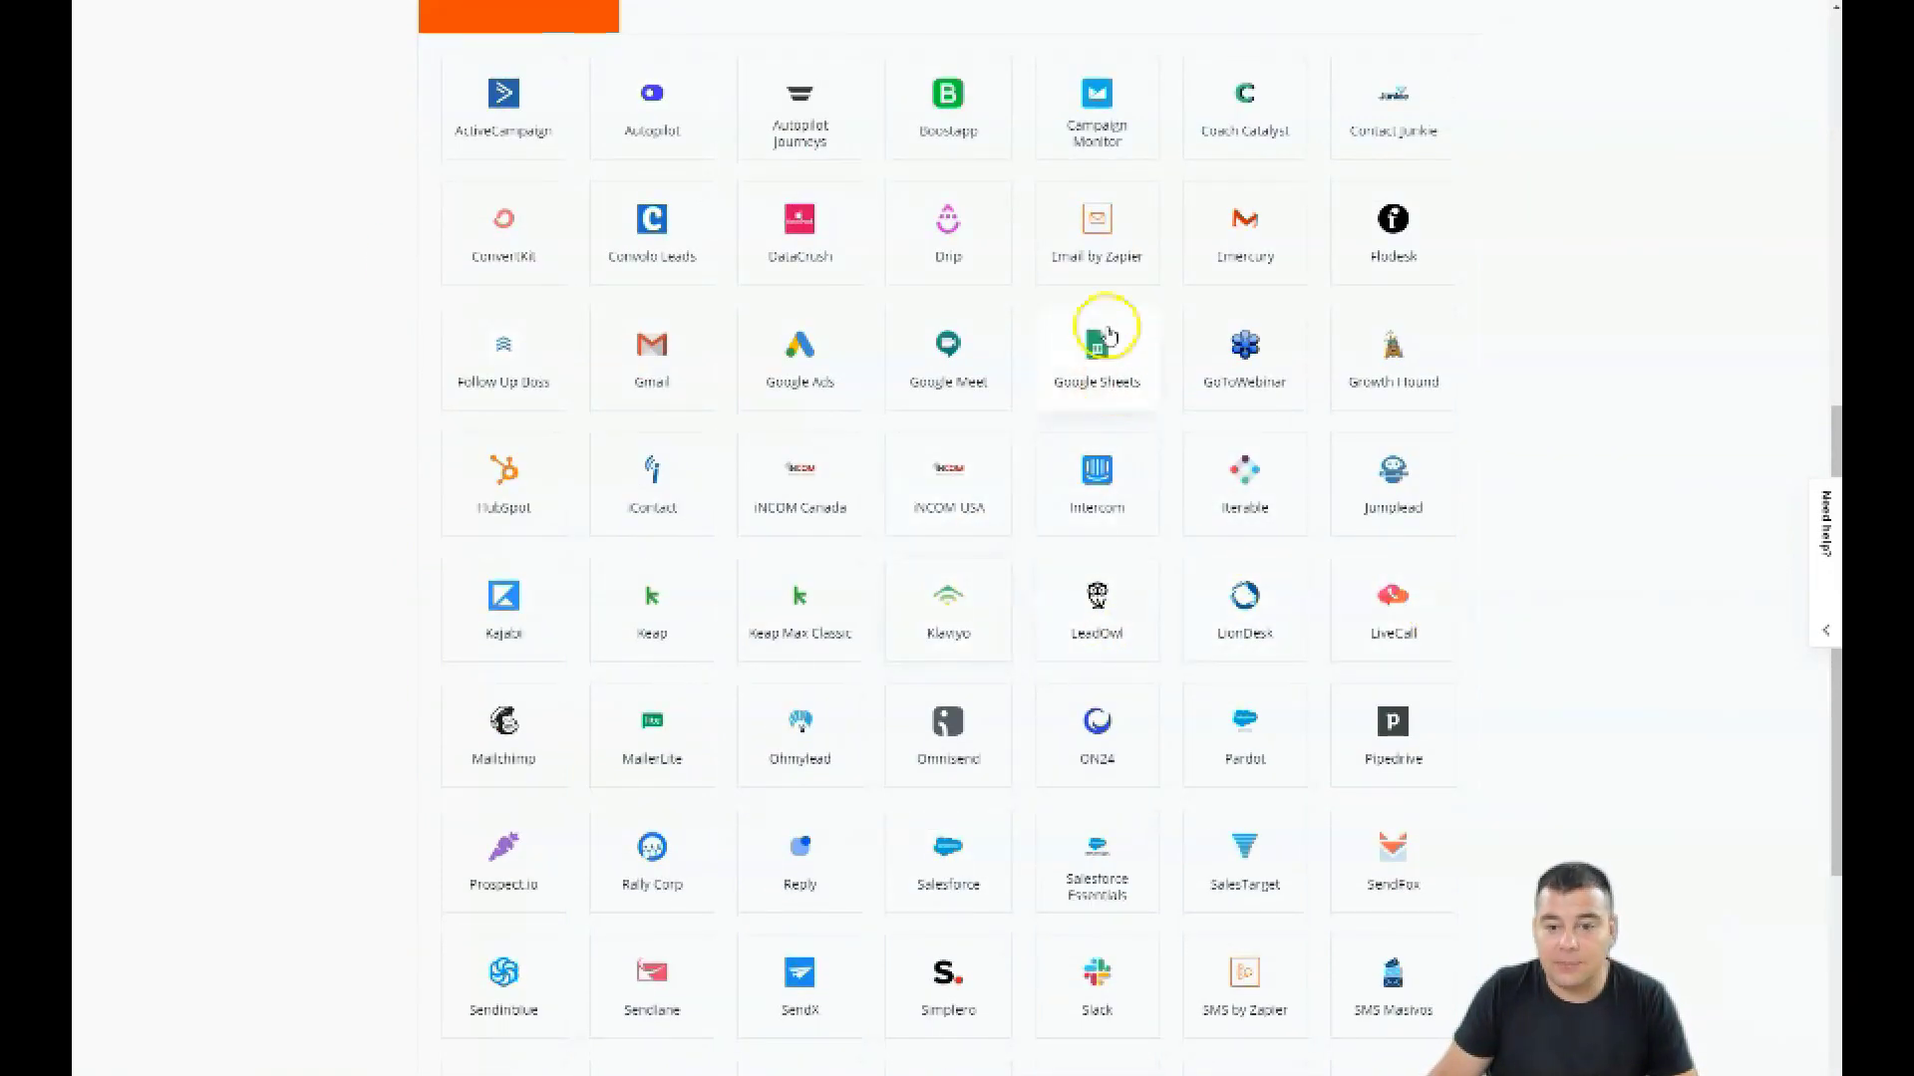
scroll(1096, 398, "up", 3)
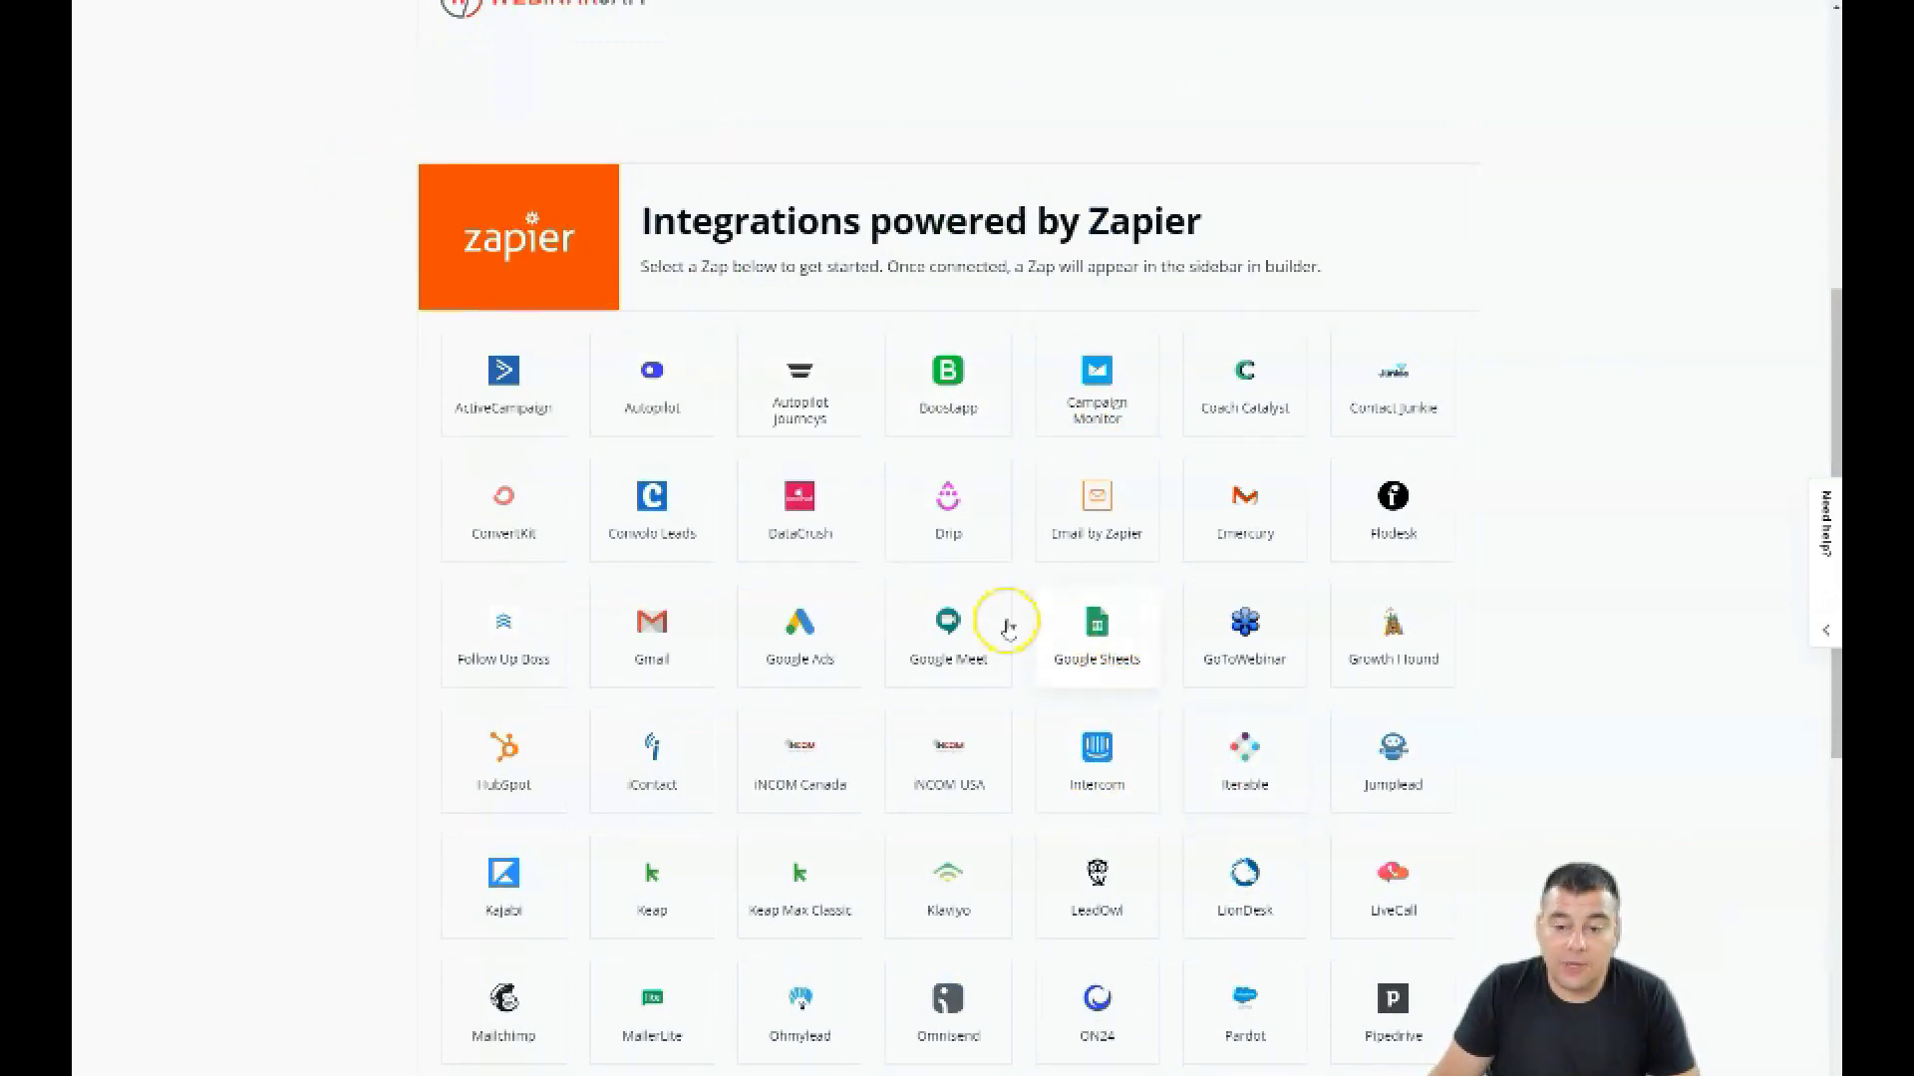
scroll(1213, 697, "up", 6)
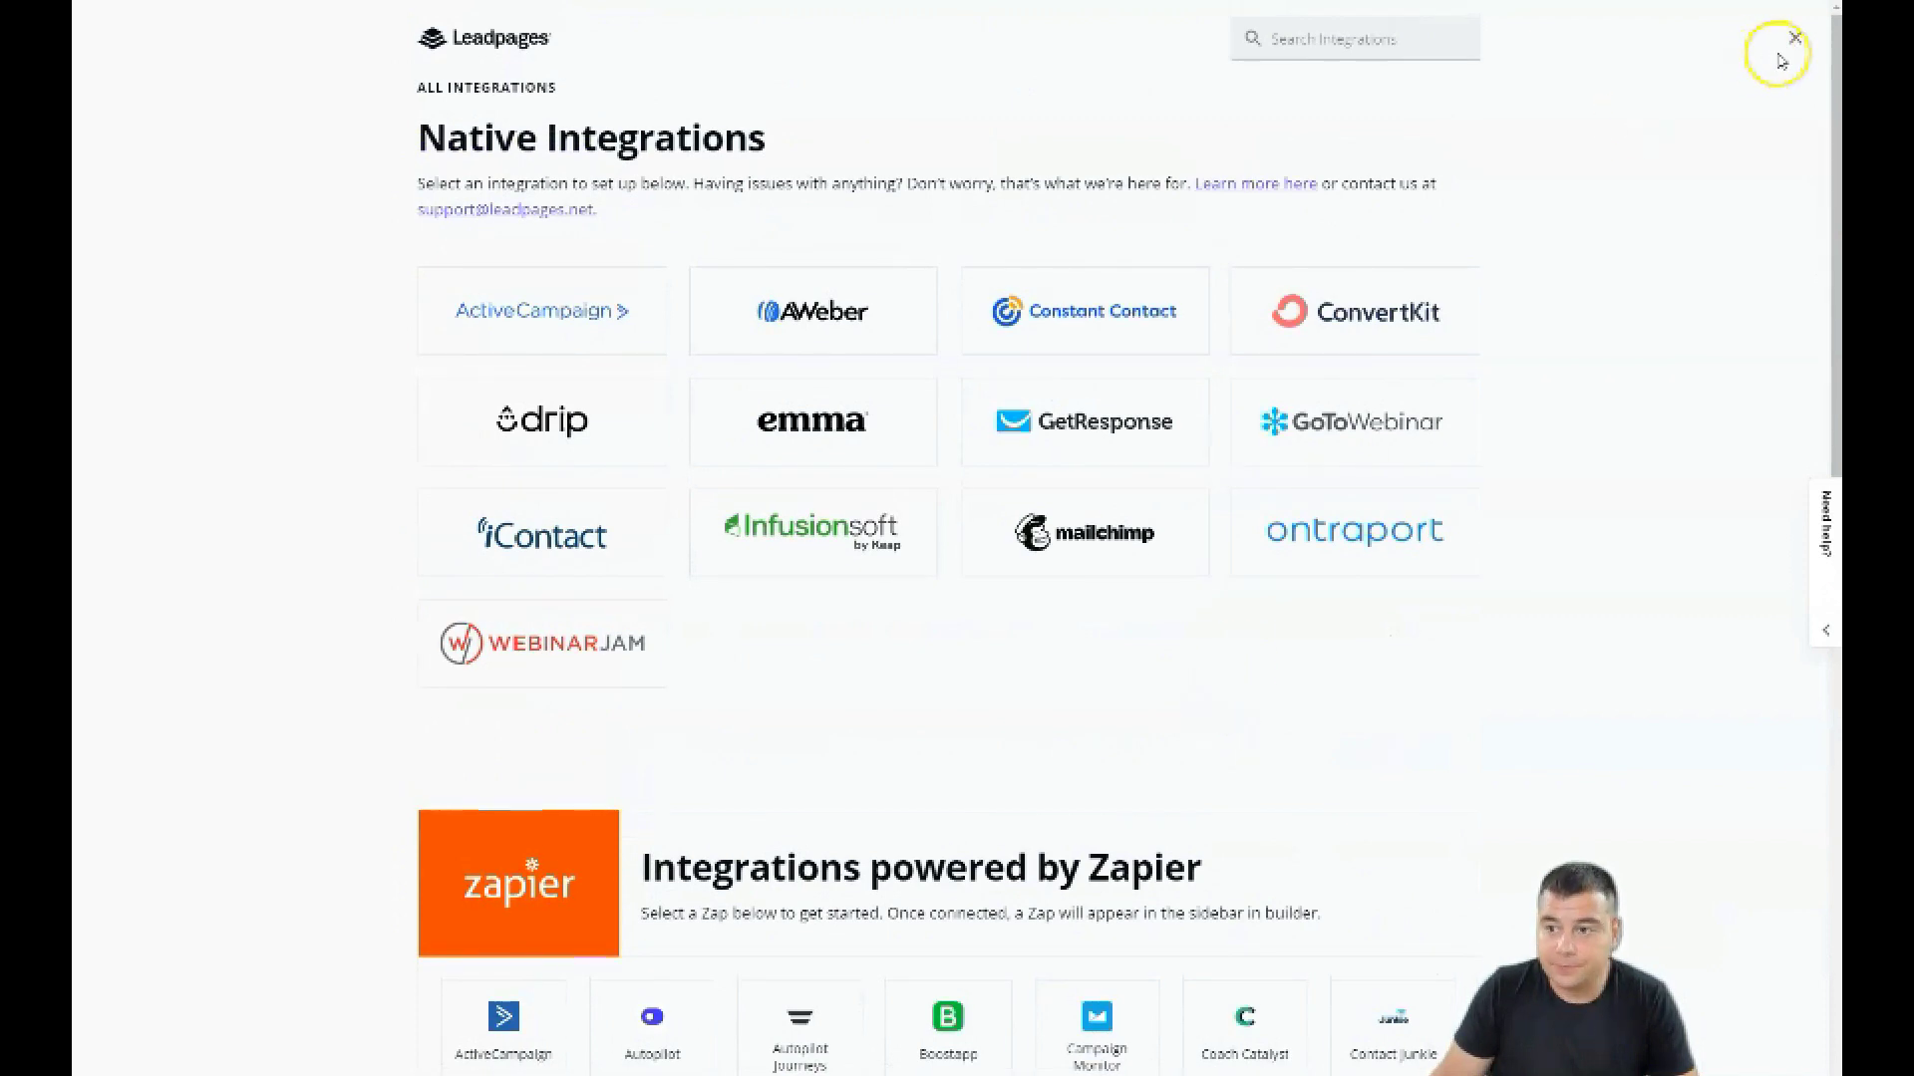
left_click(1540, 81)
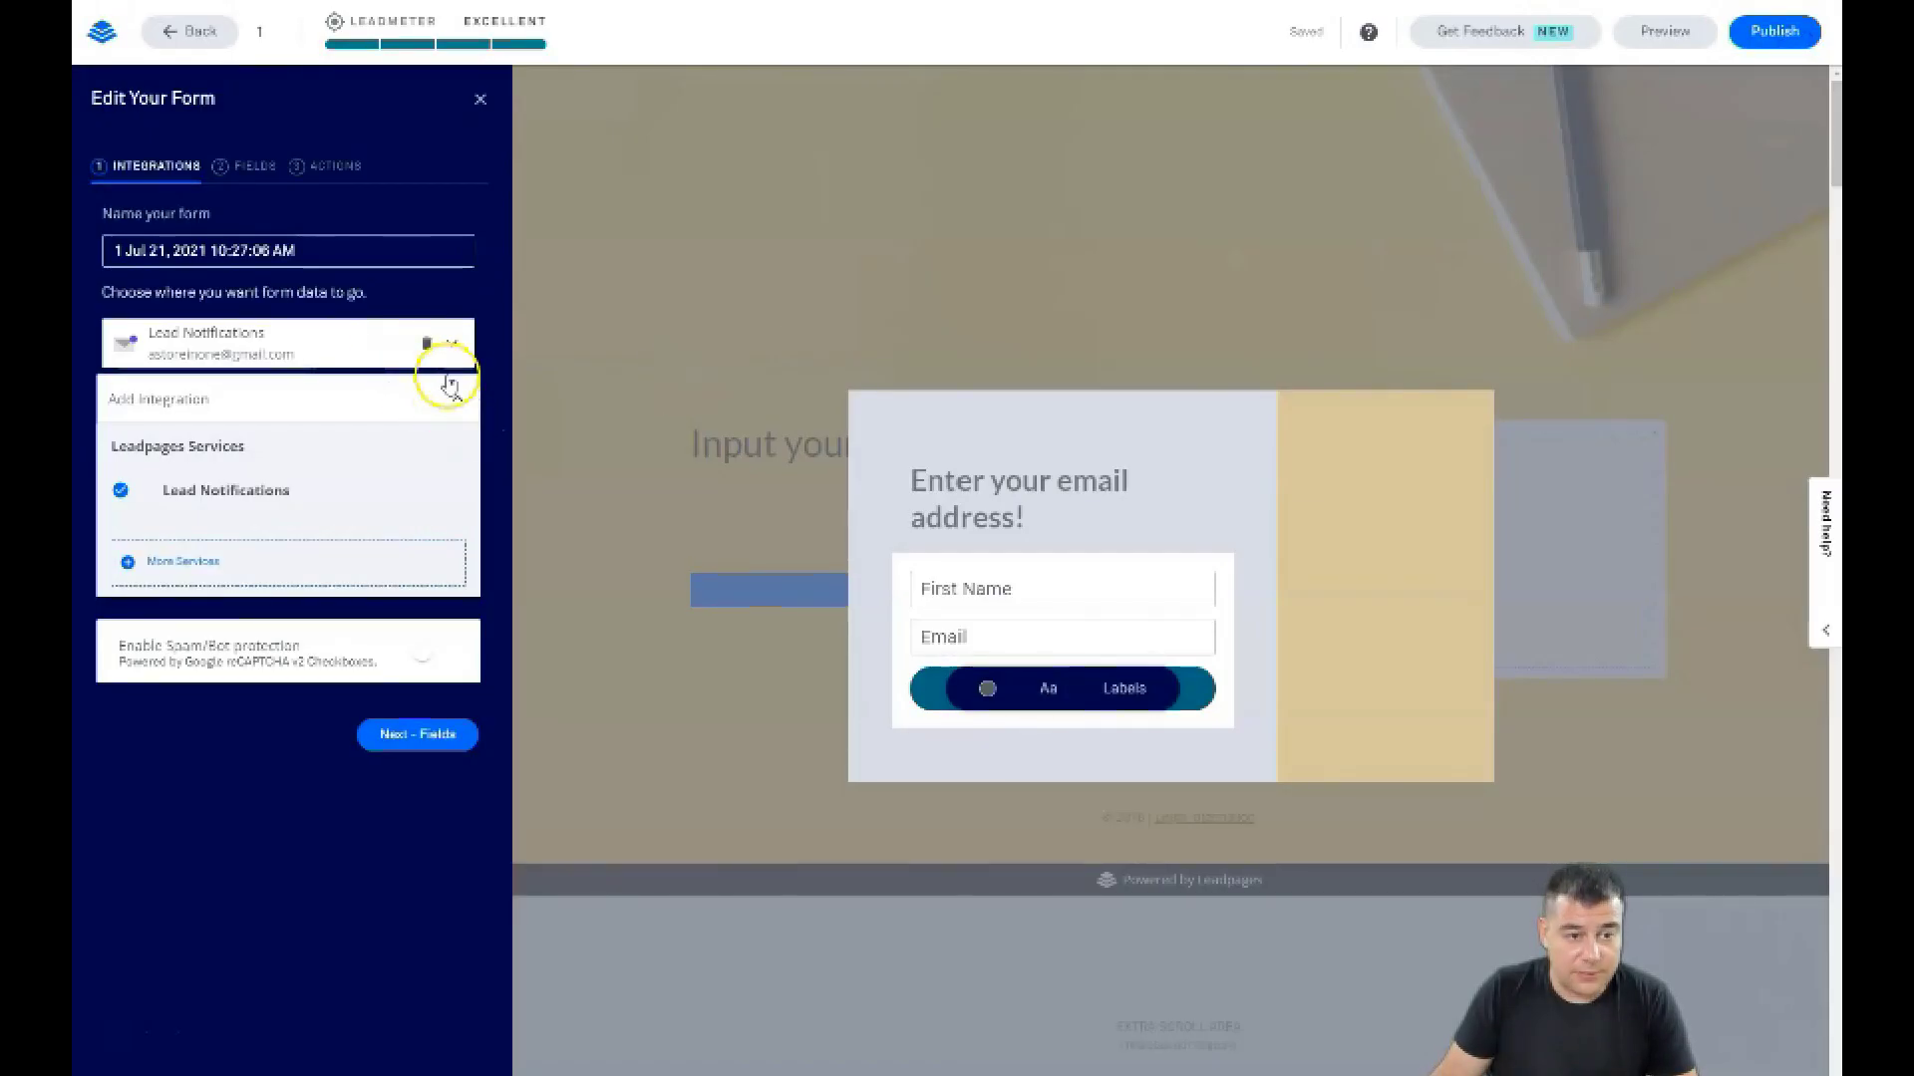
Keep the Default Leadpages thank you page as the form's after-submission action
left_click(337, 170)
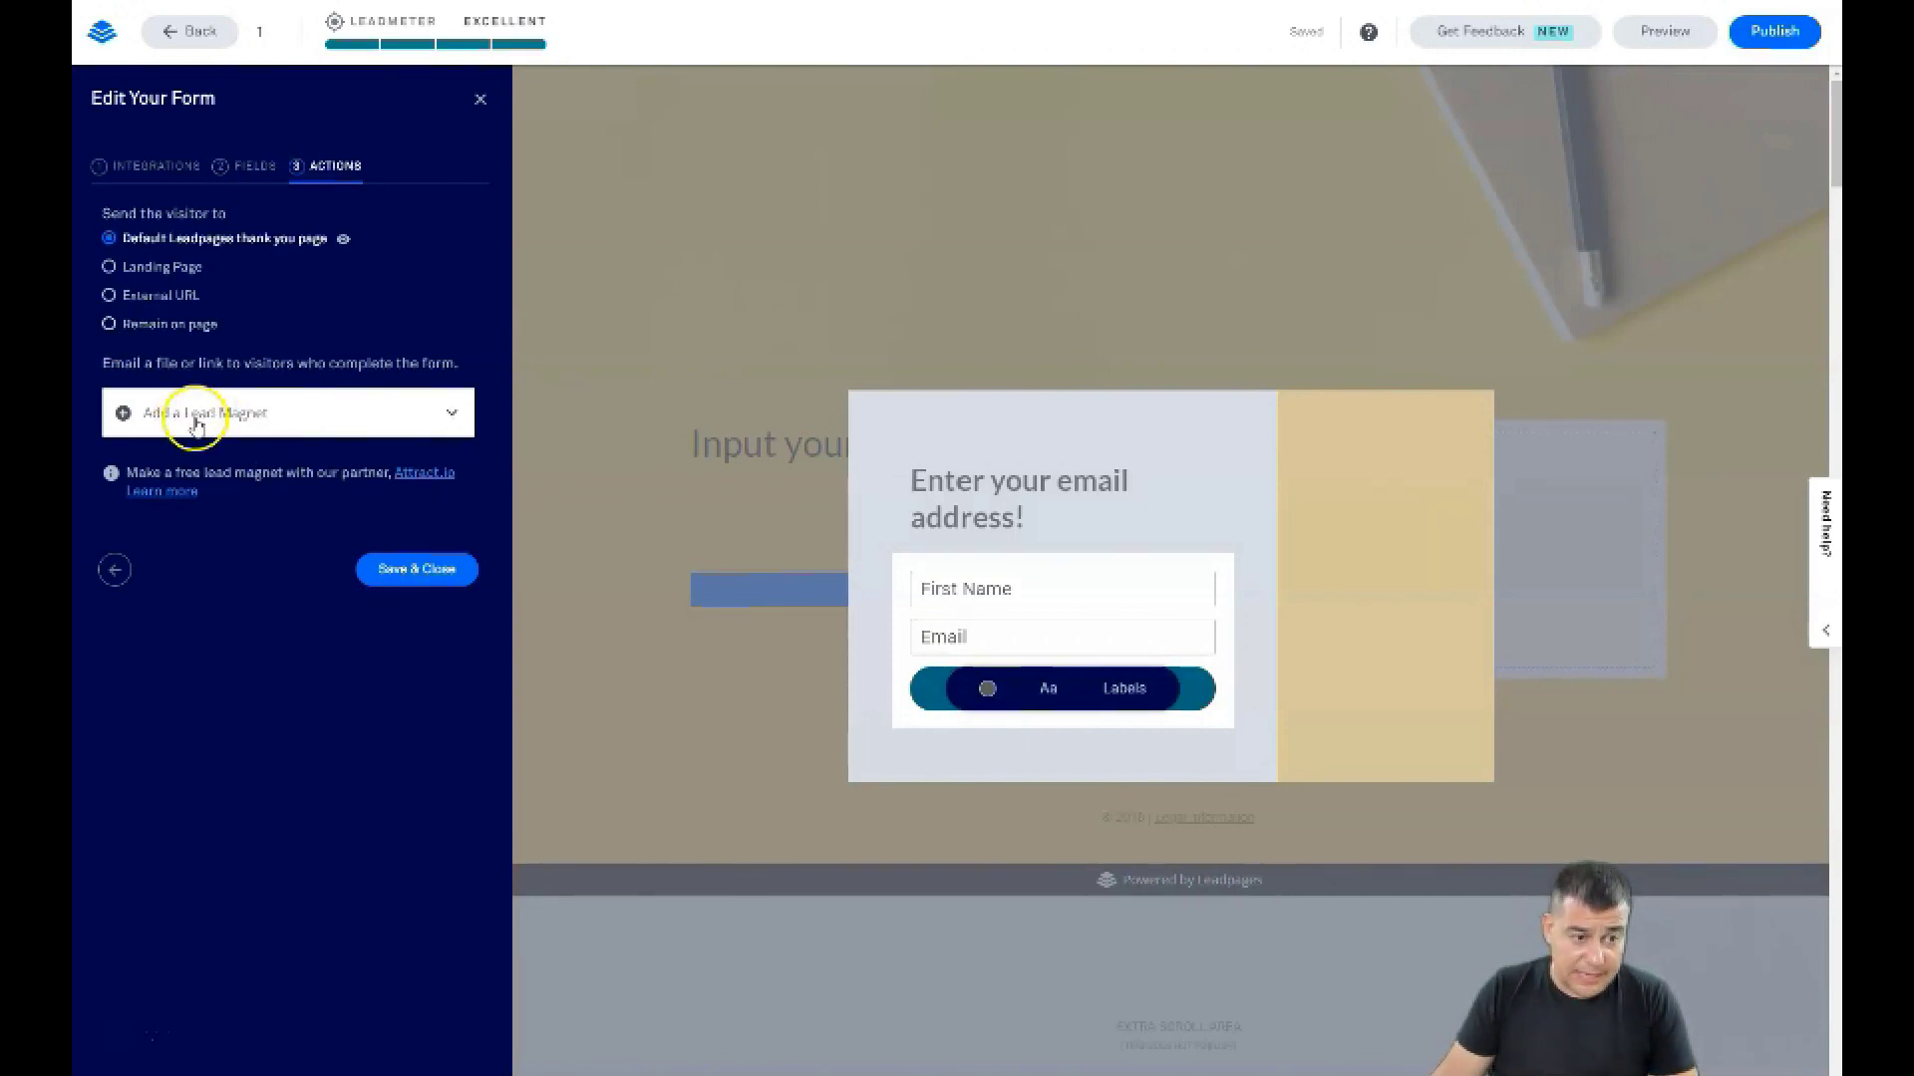
Close the form and pop-up editor, then drag the column divider left to widen the video column
left_click(479, 99)
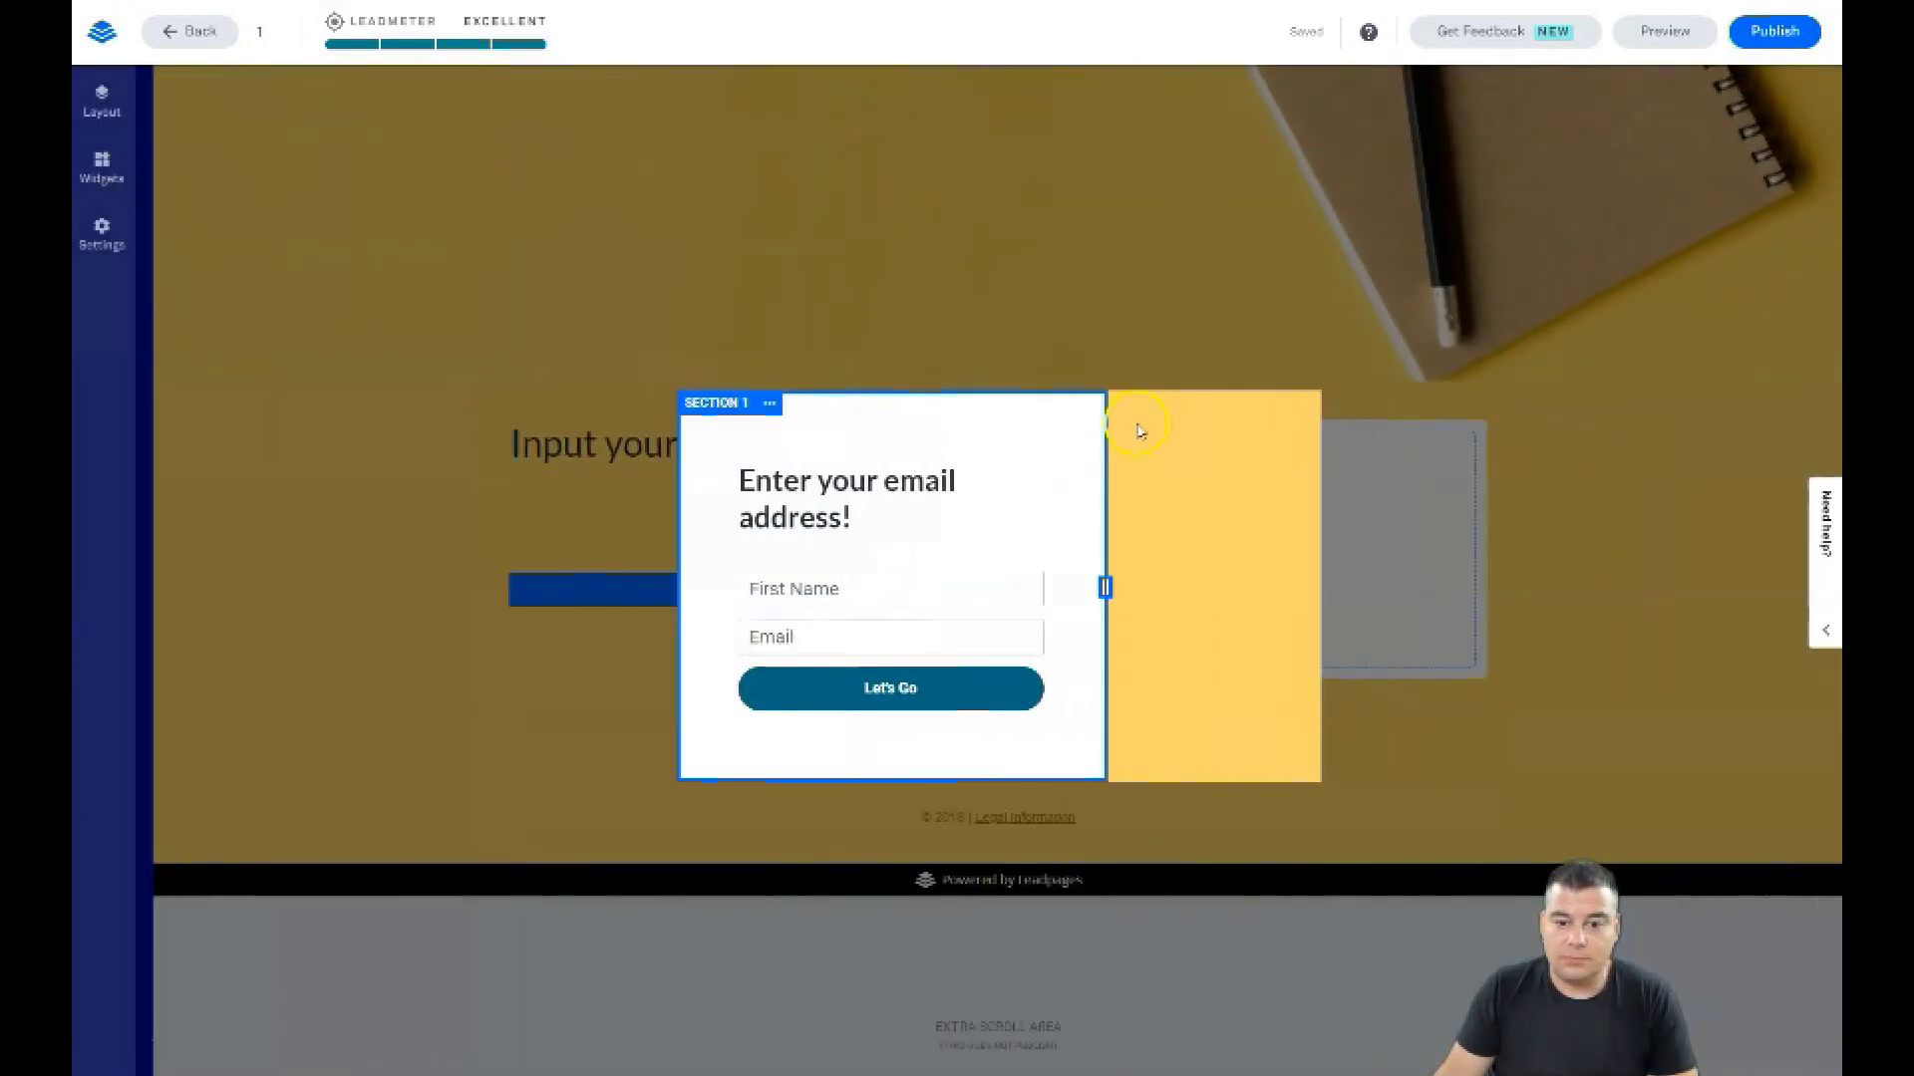
left_click(1101, 290)
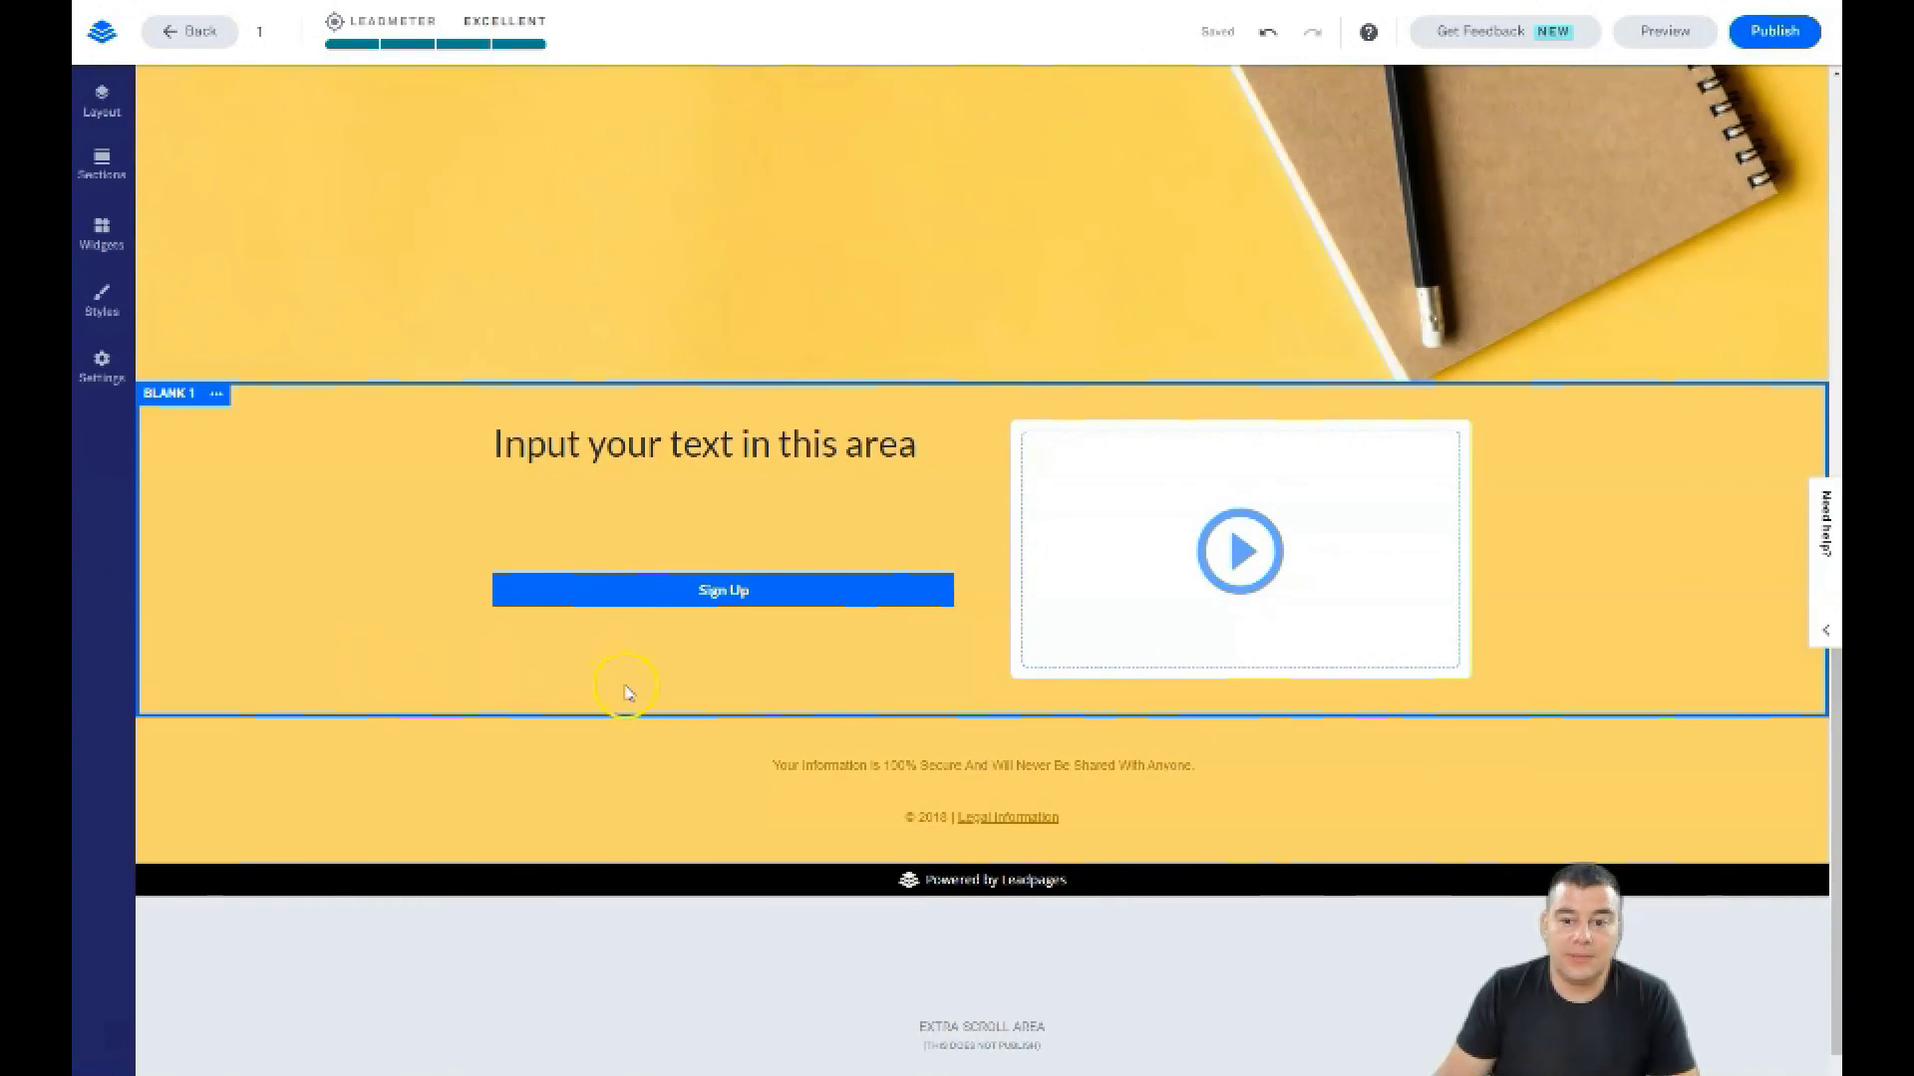
mouse_move(901, 594)
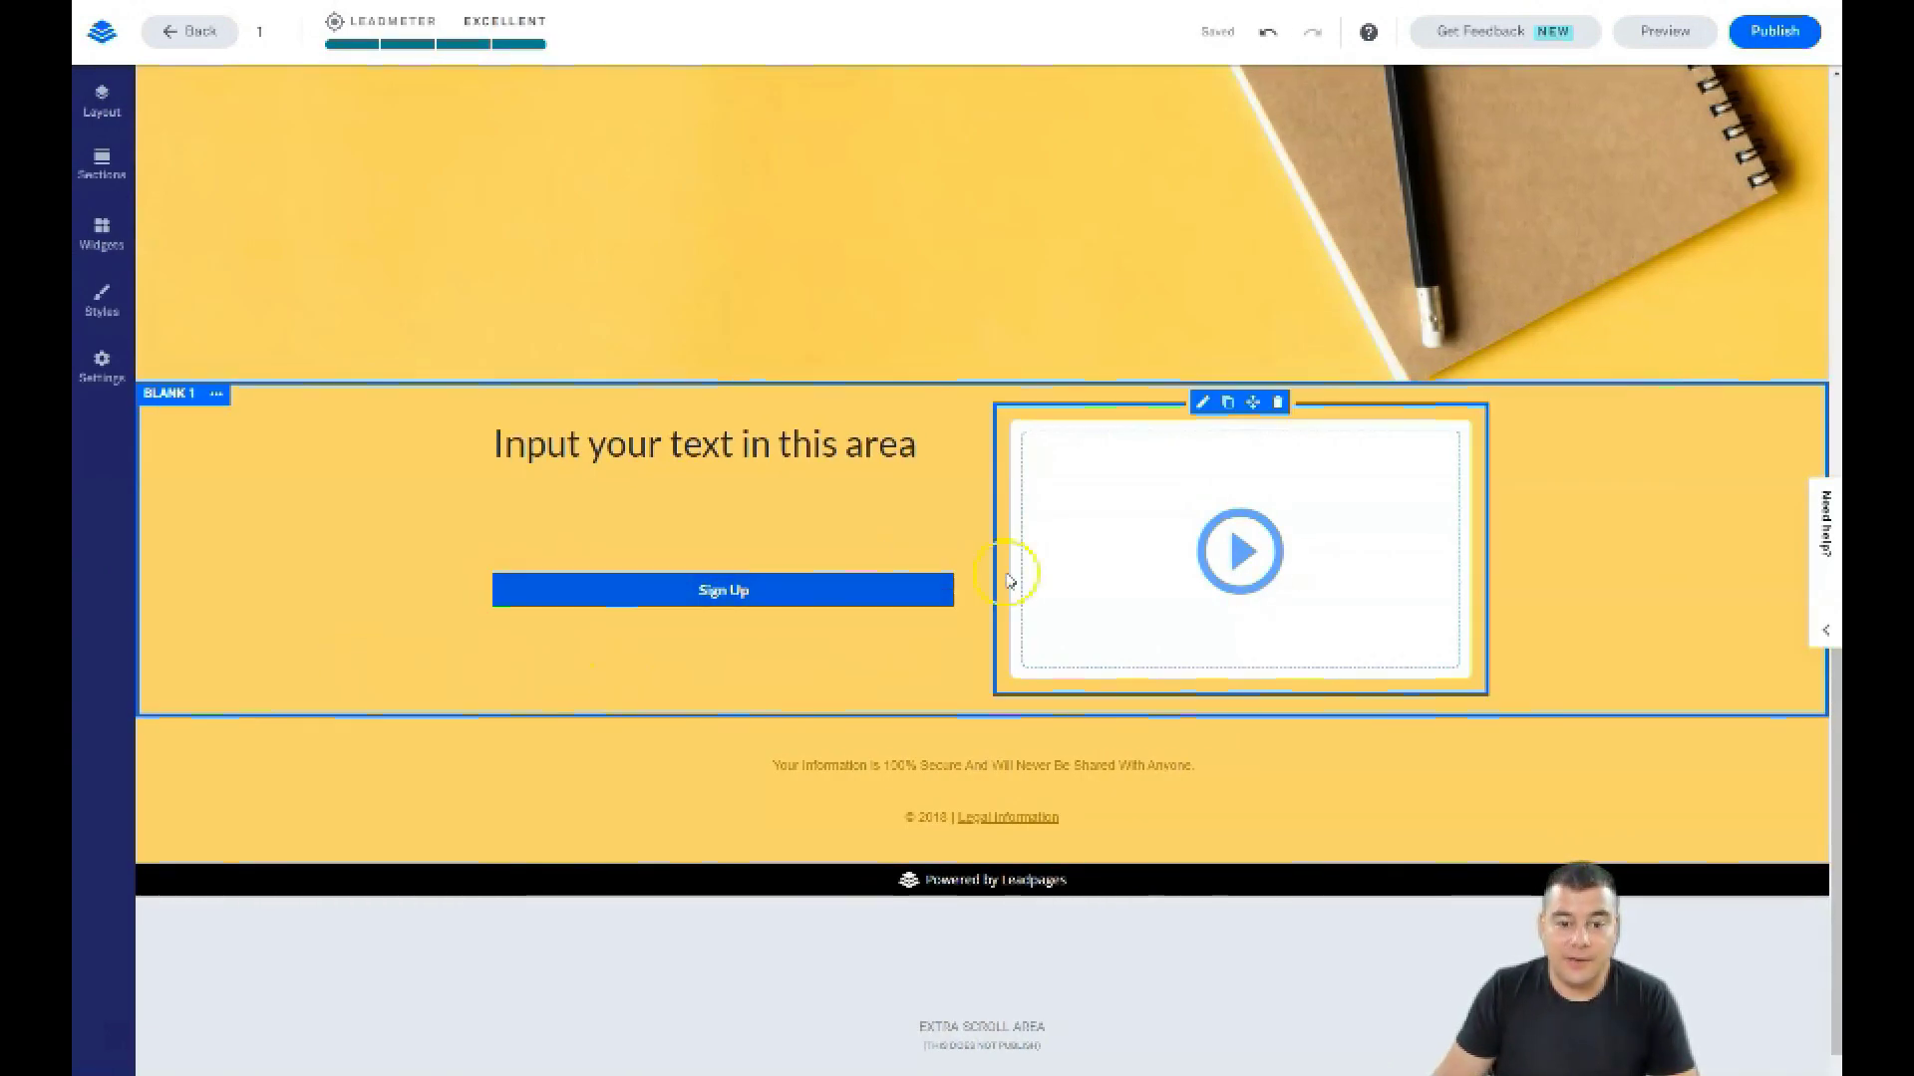
left_click_drag(983, 550, 863, 550)
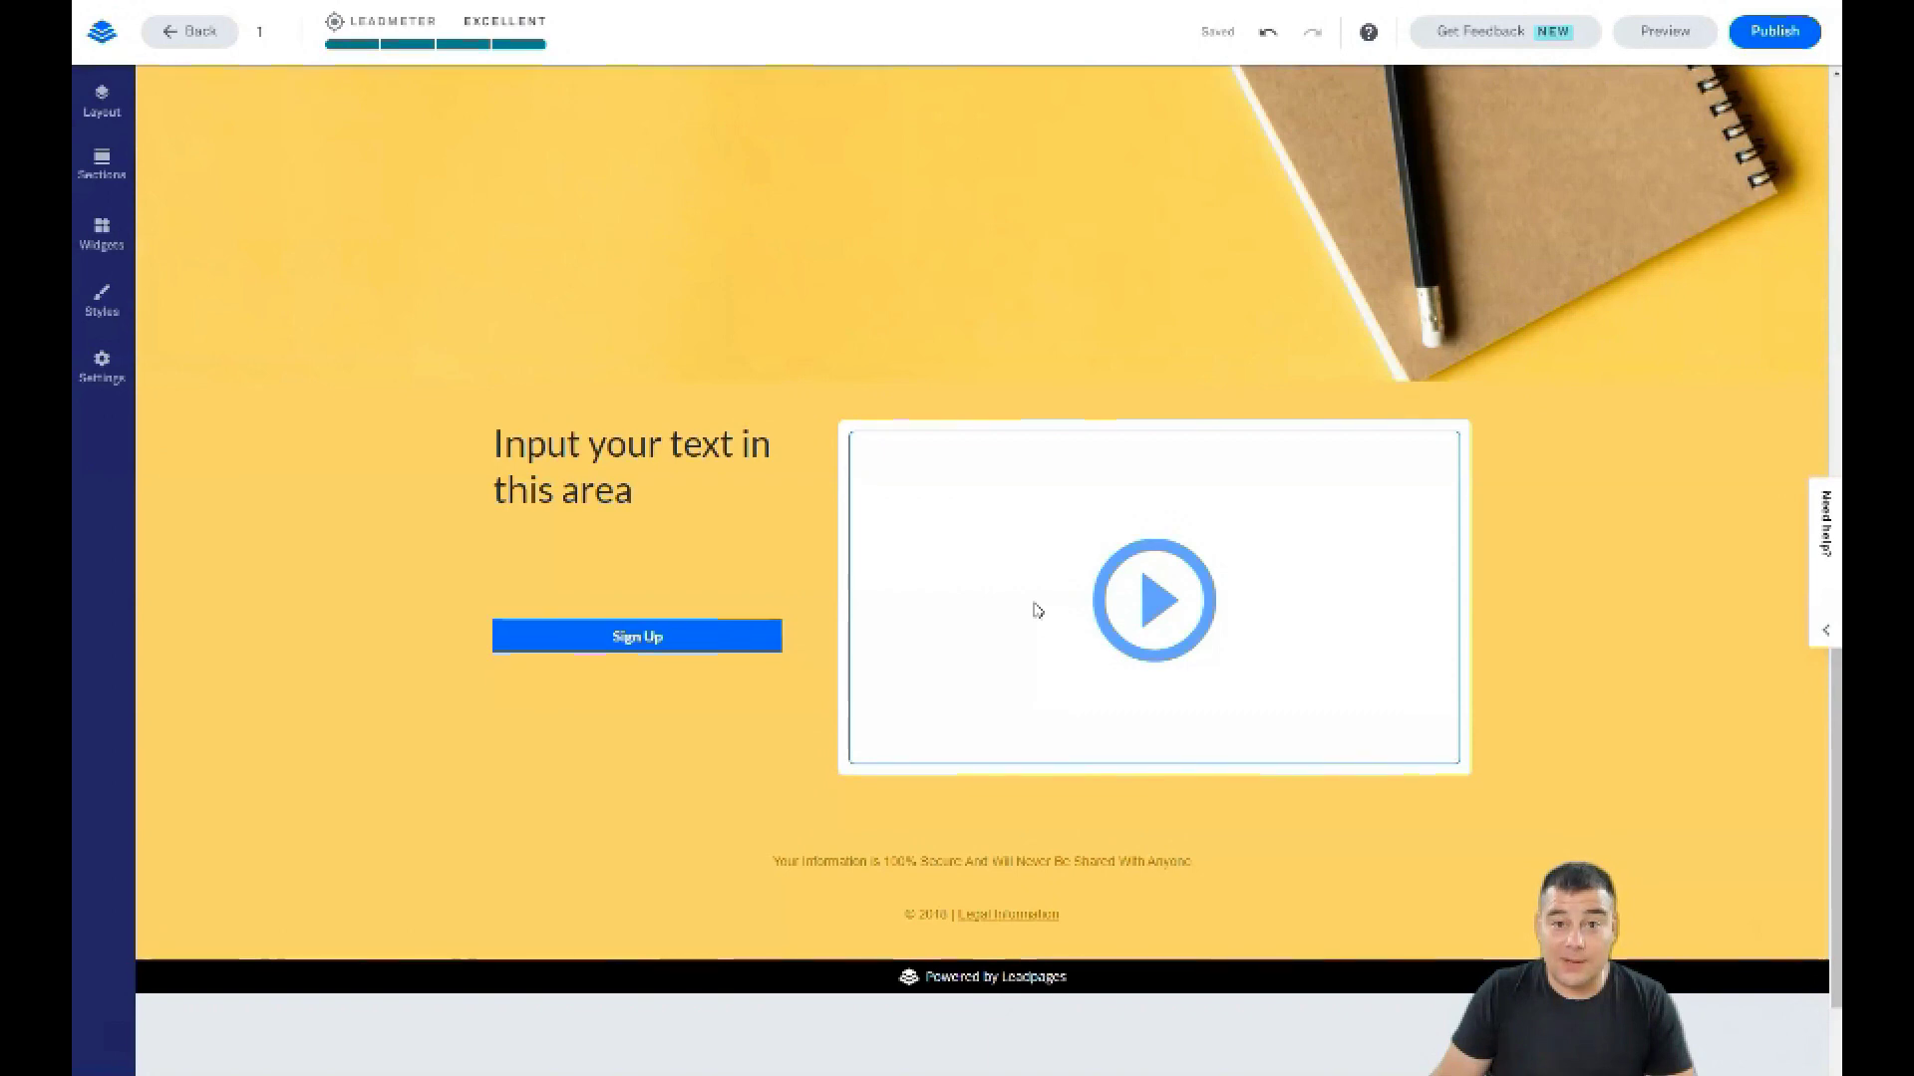
left_click(1040, 588)
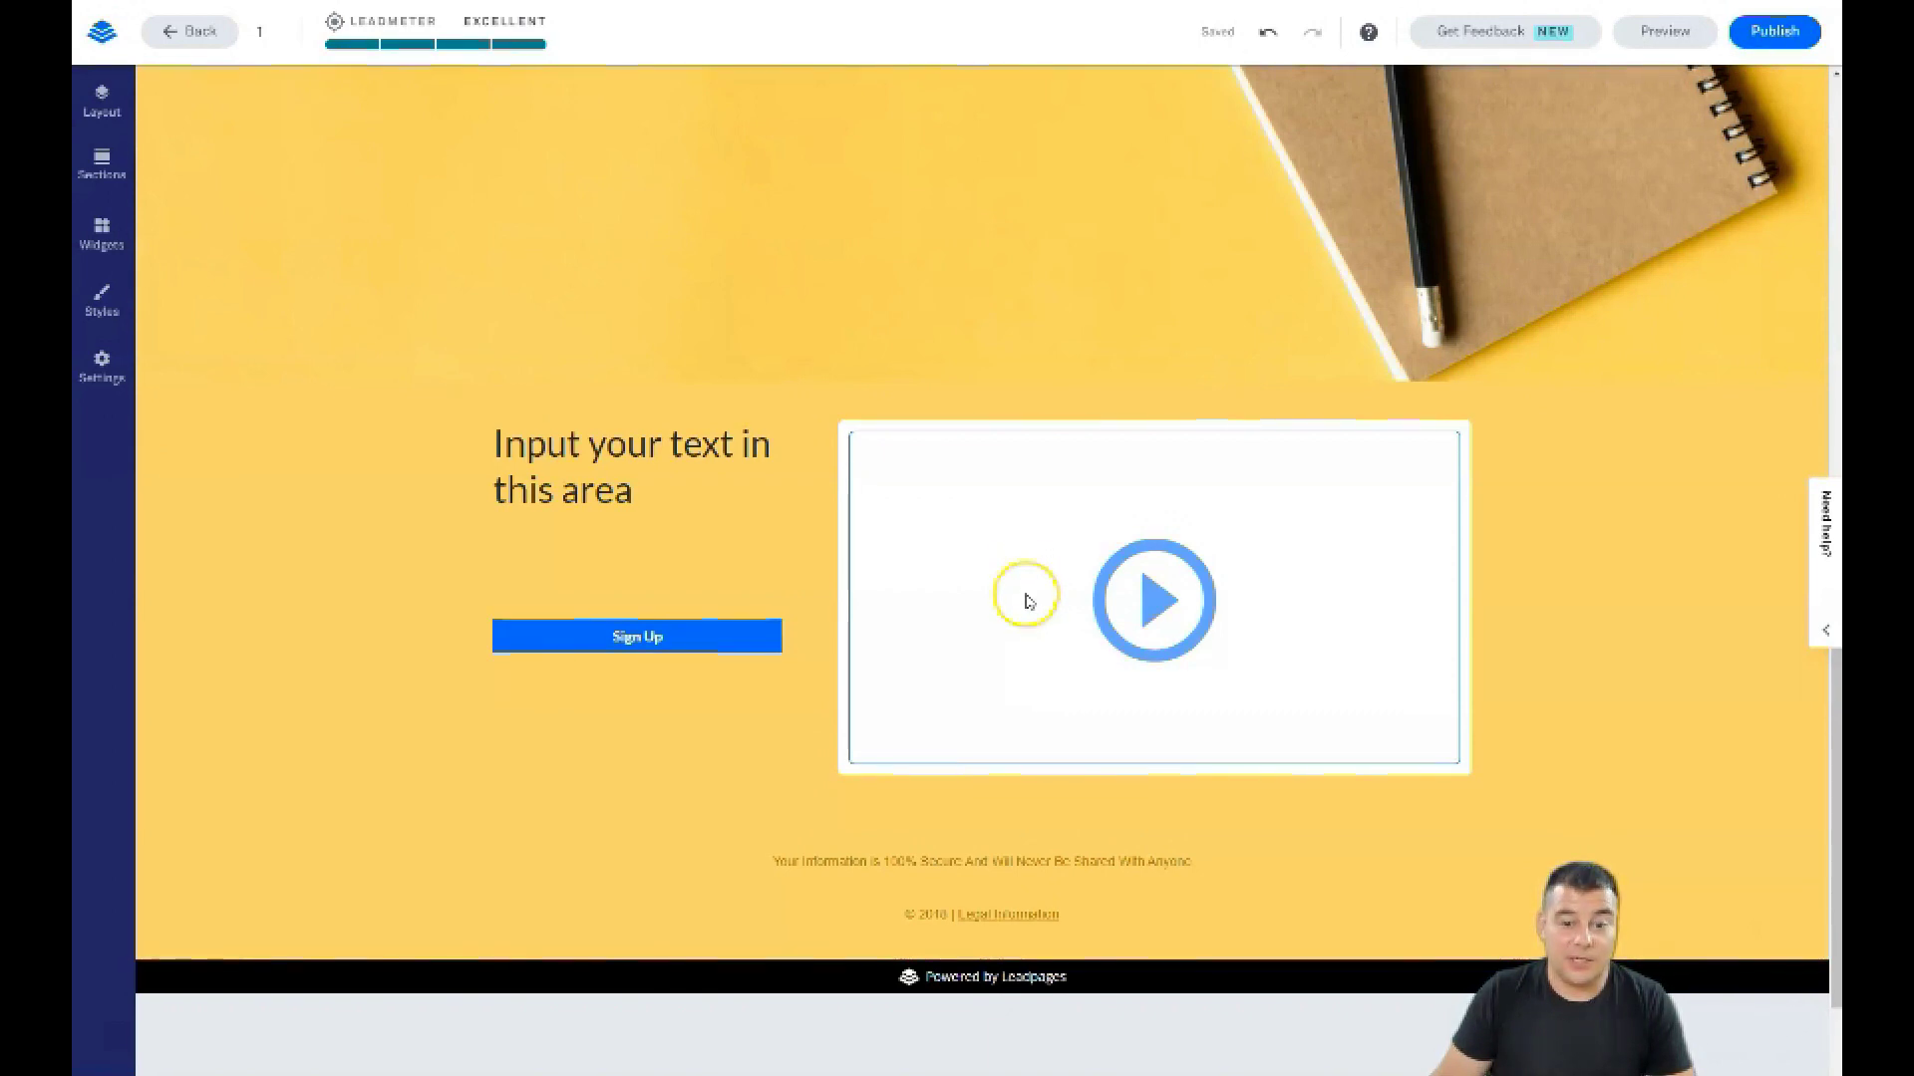
left_click(1026, 601)
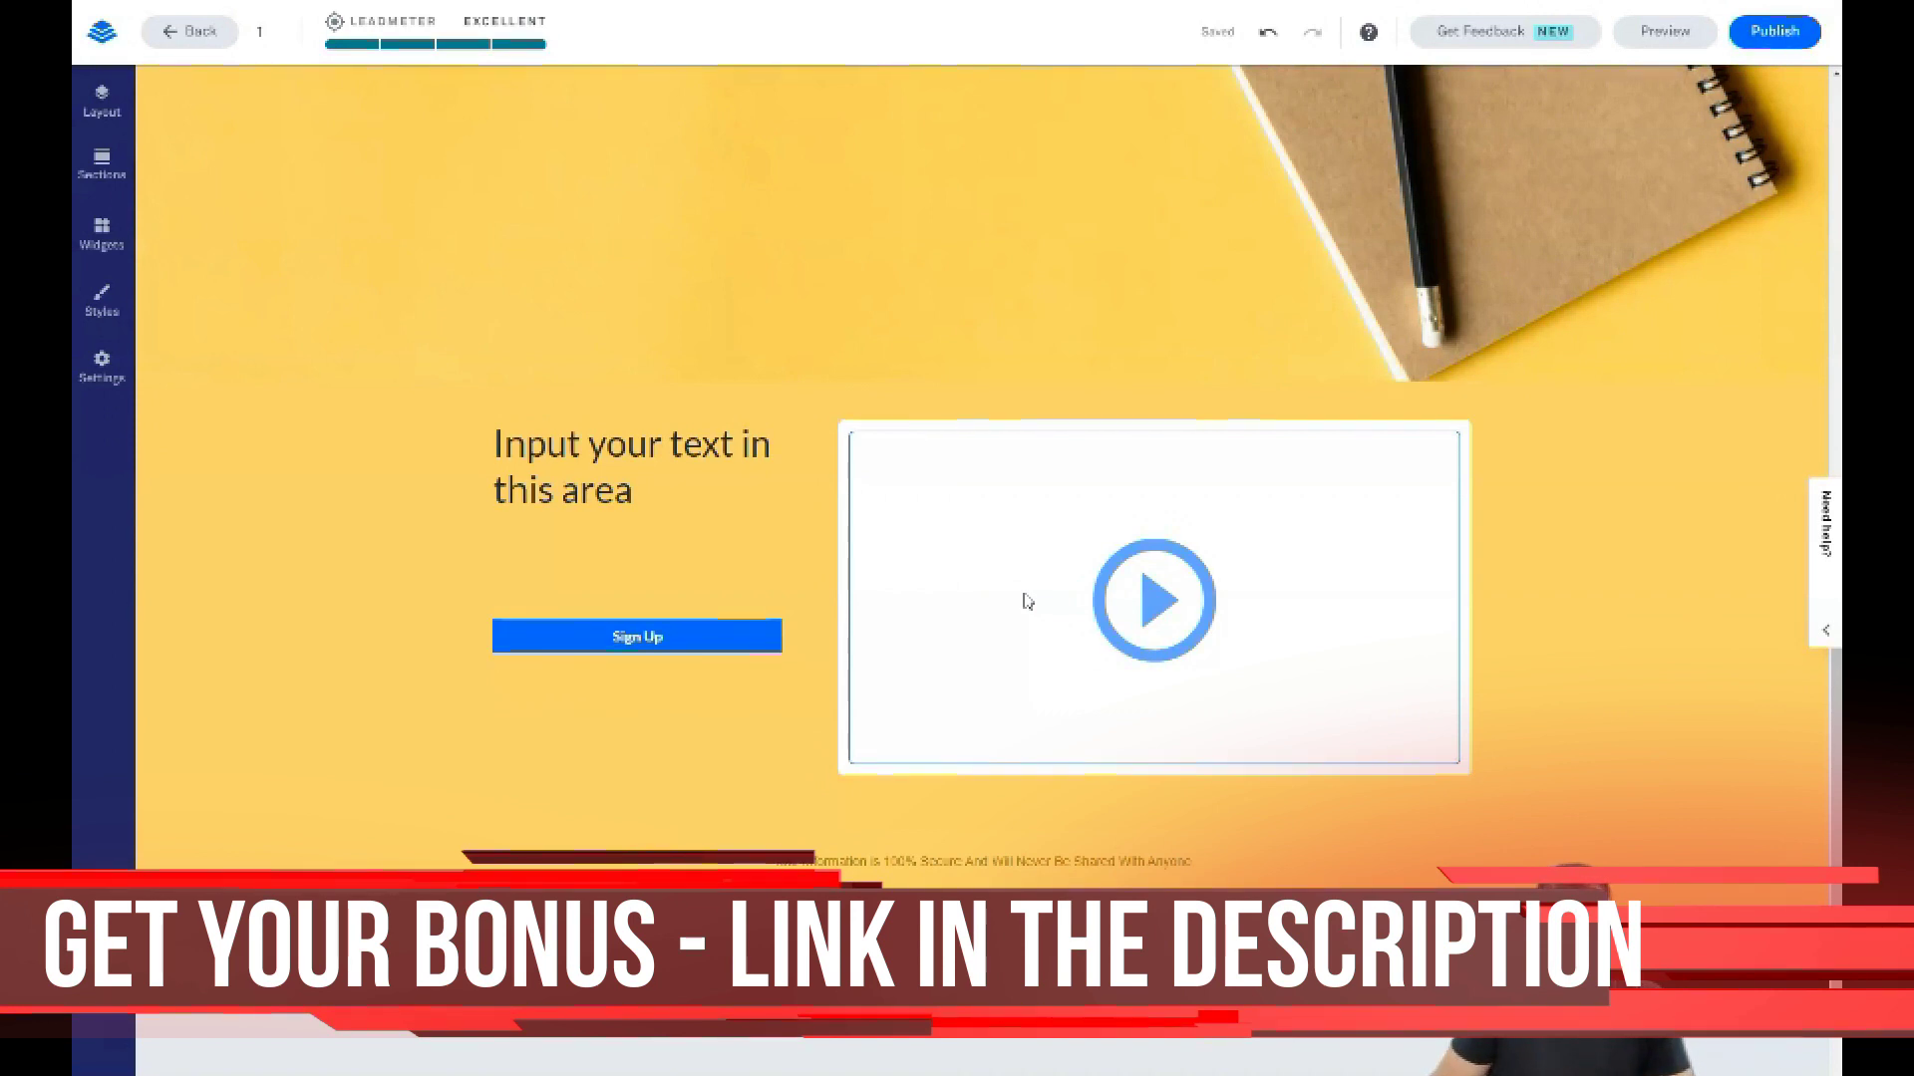
left_click(1004, 596)
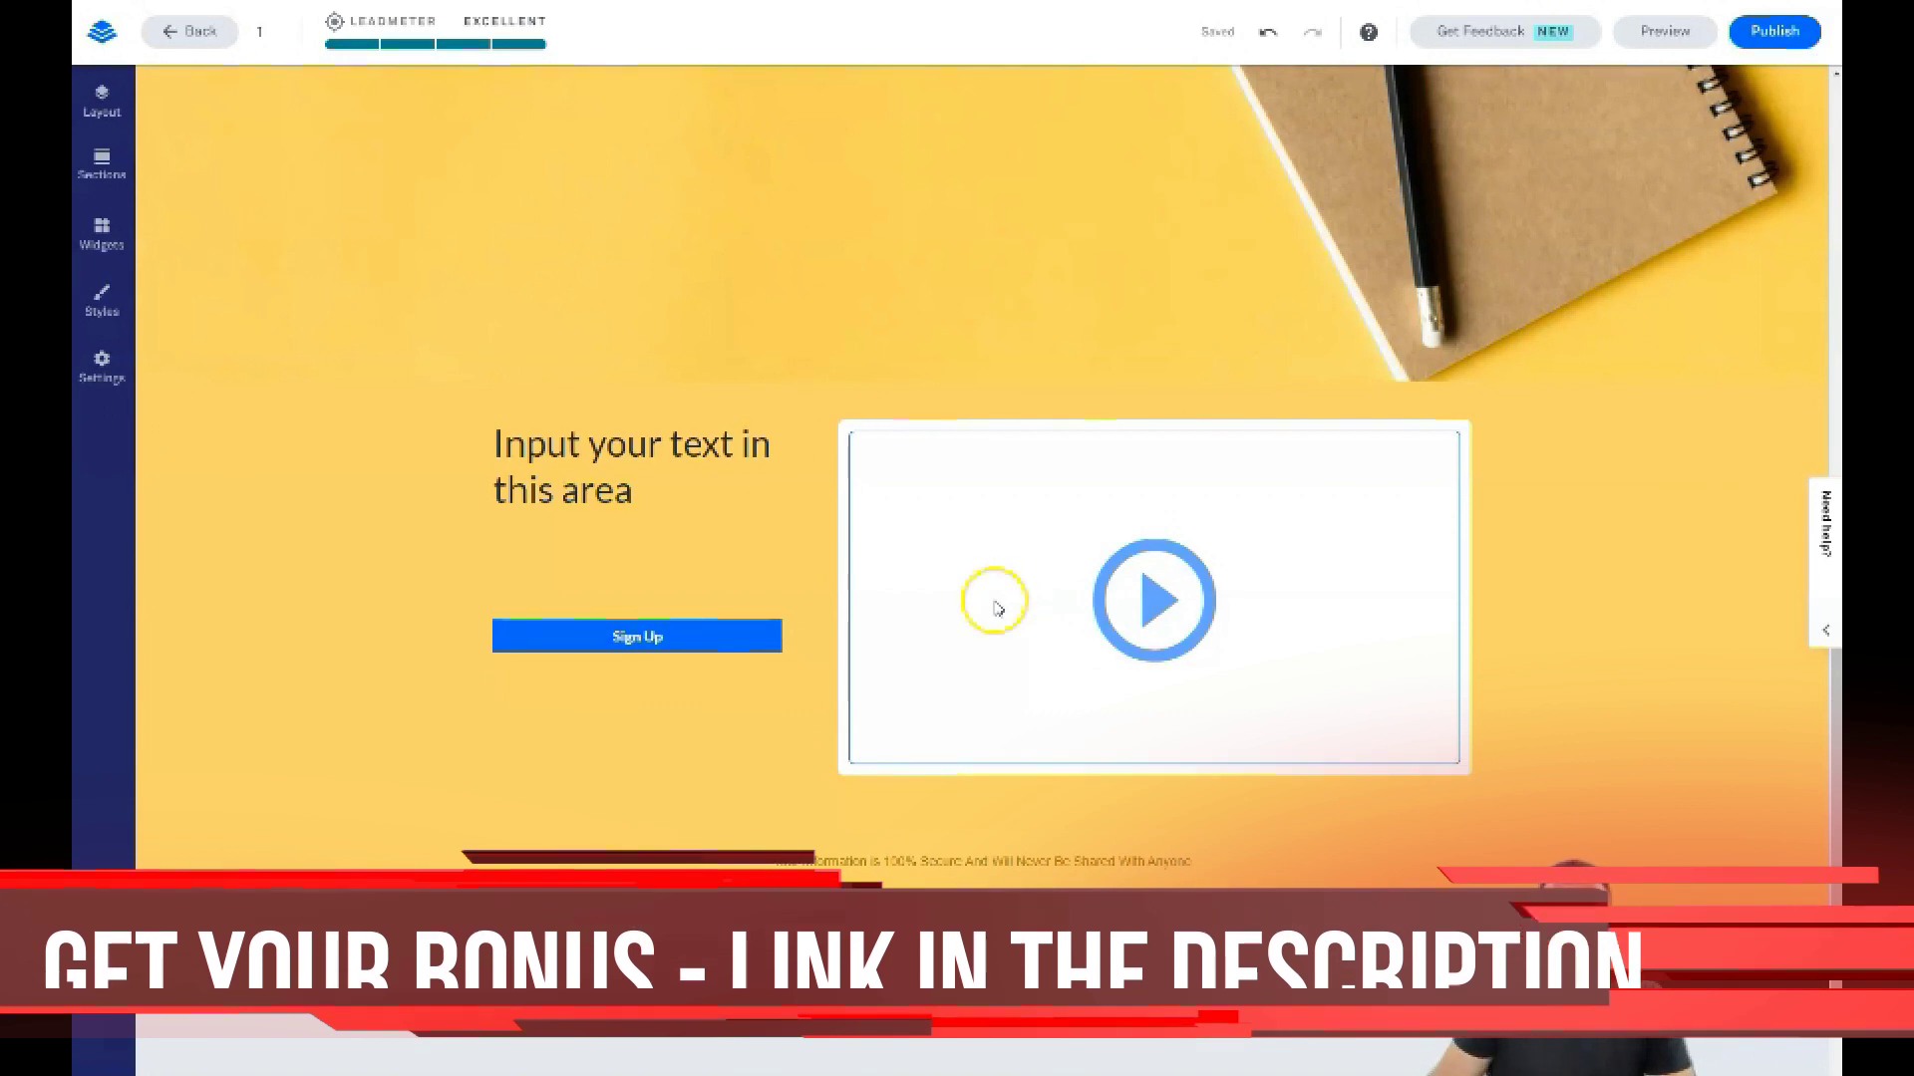